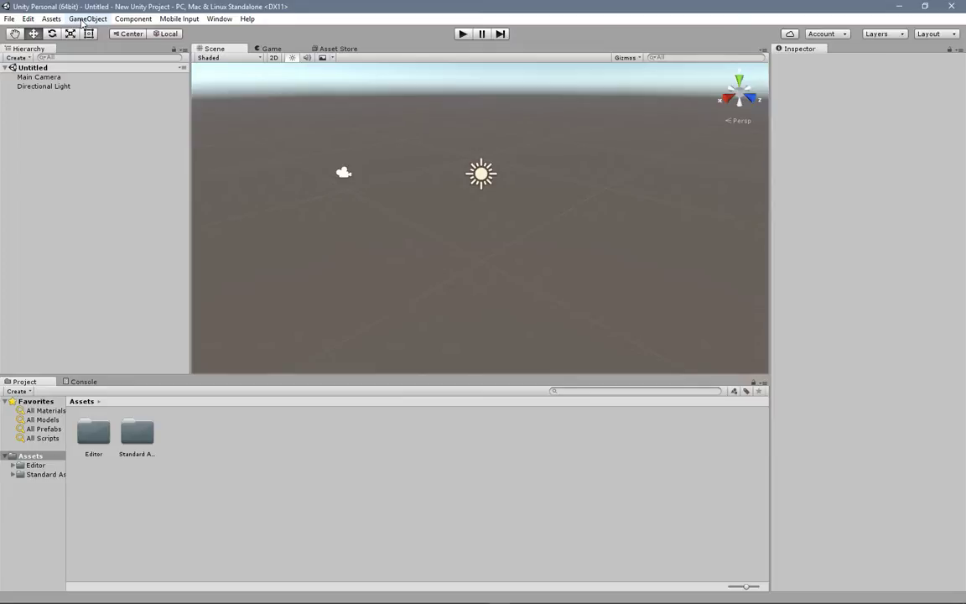
pyautogui.click(84, 20)
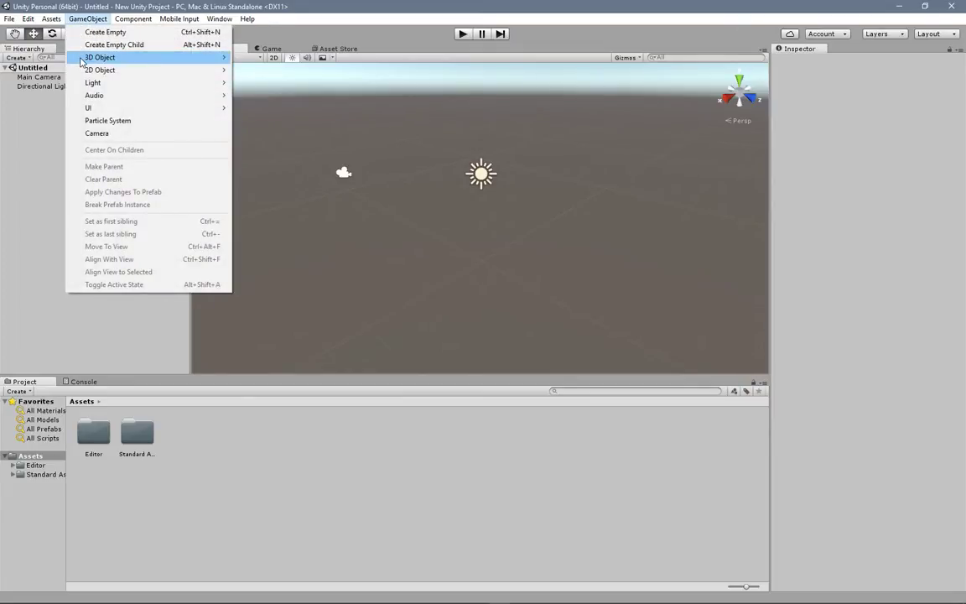
pyautogui.moveTo(81, 61)
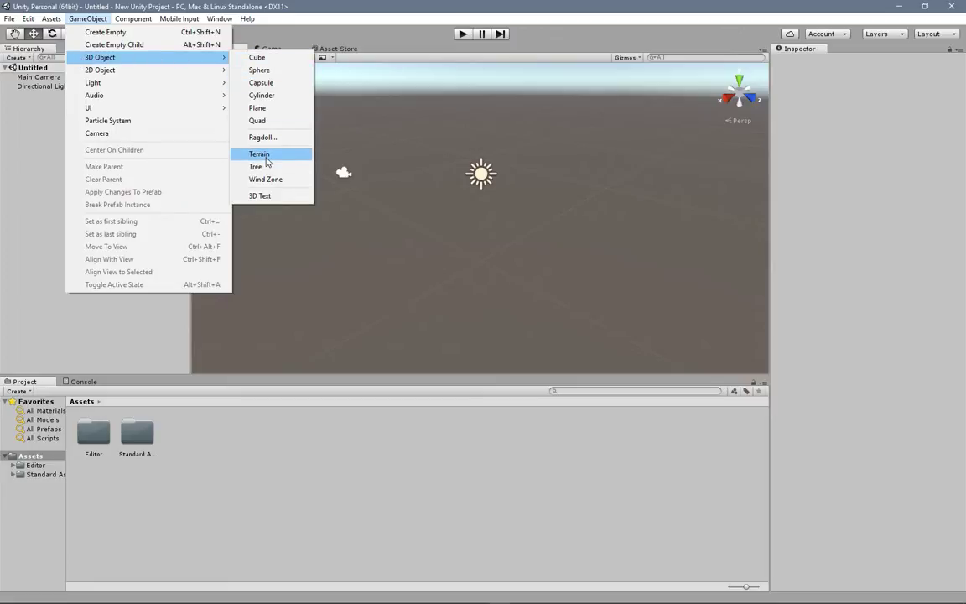
pyautogui.click(50, 20)
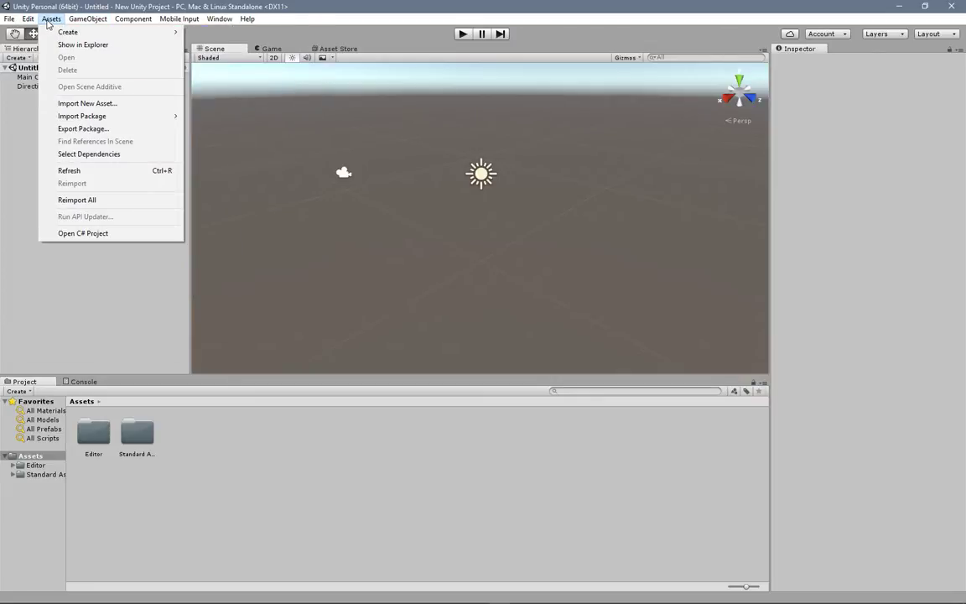
pyautogui.moveTo(59, 116)
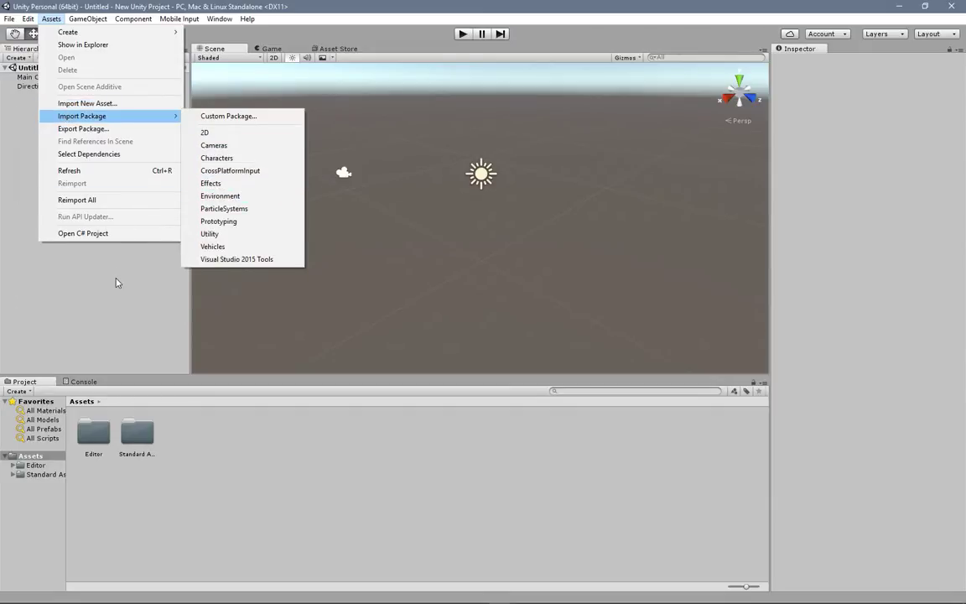
pyautogui.click(99, 263)
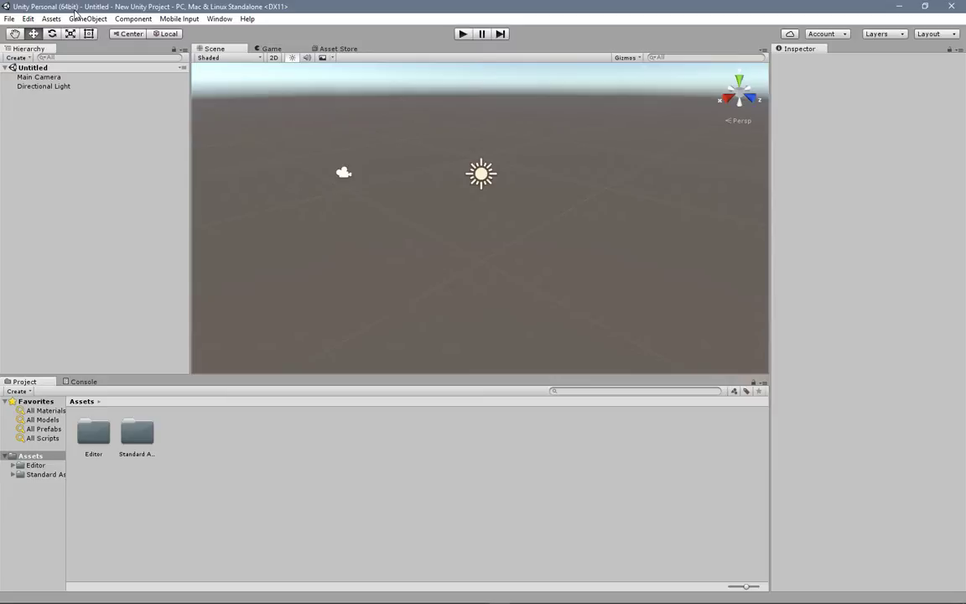
# Step: Add a 3D Terrain object to the scene and frame it in the scene view
pyautogui.click(77, 20)
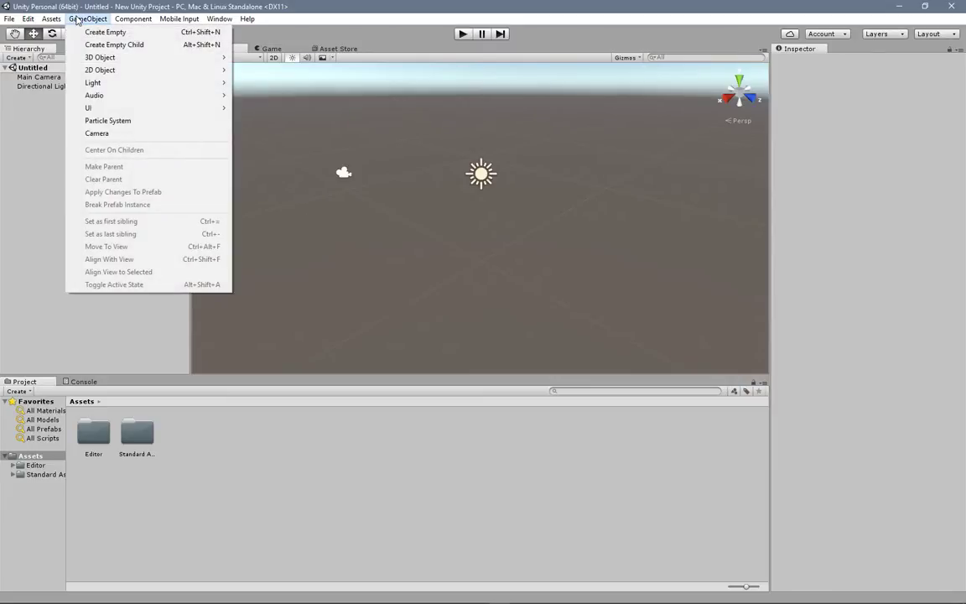
pyautogui.moveTo(177, 58)
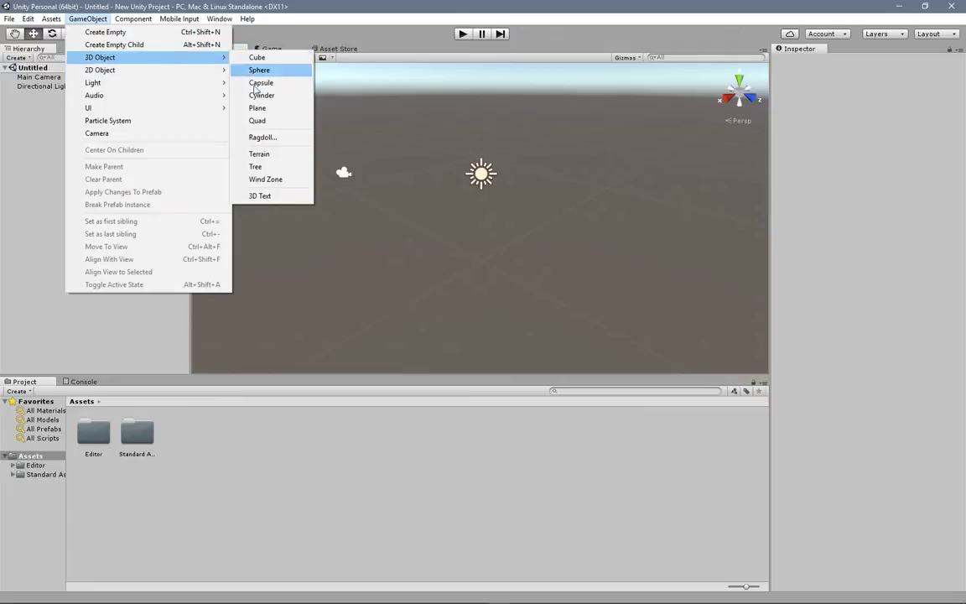
pyautogui.click(260, 154)
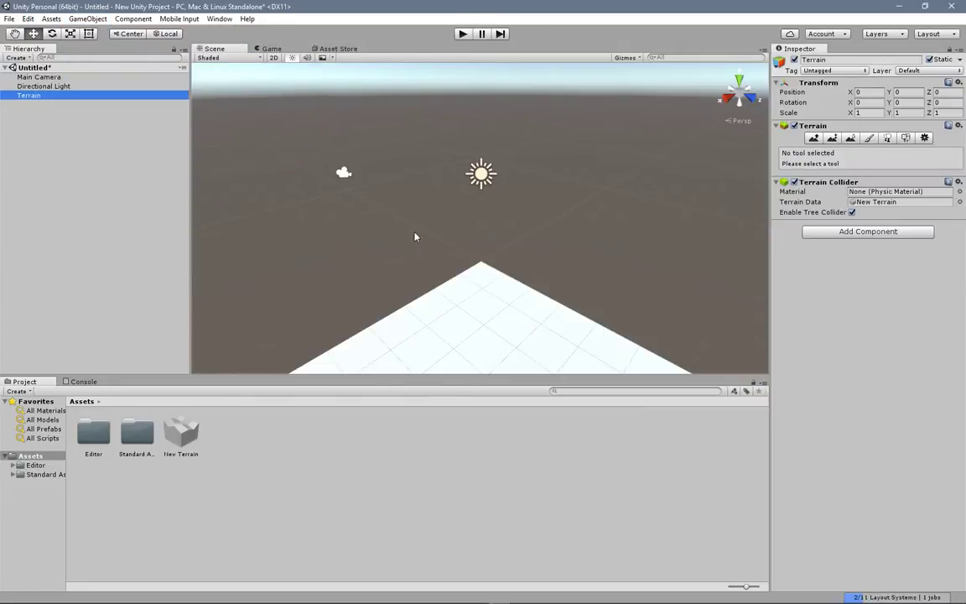
pyautogui.doubleClick(34, 99)
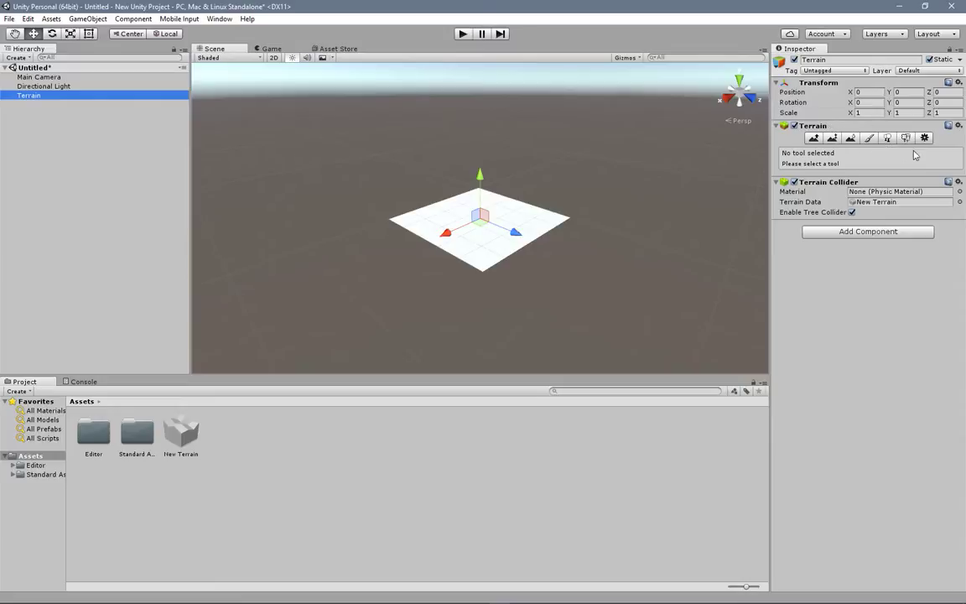
# Step: Activate the Raise / Lower Terrain tool for the new terrain
pyautogui.scroll(2, 475, 267)
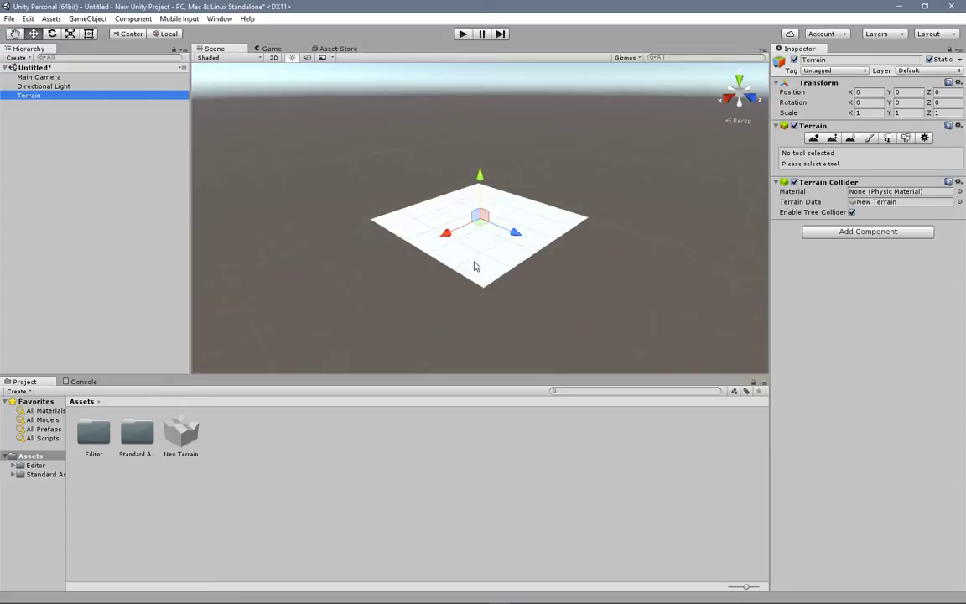
pyautogui.scroll(5, 475, 267)
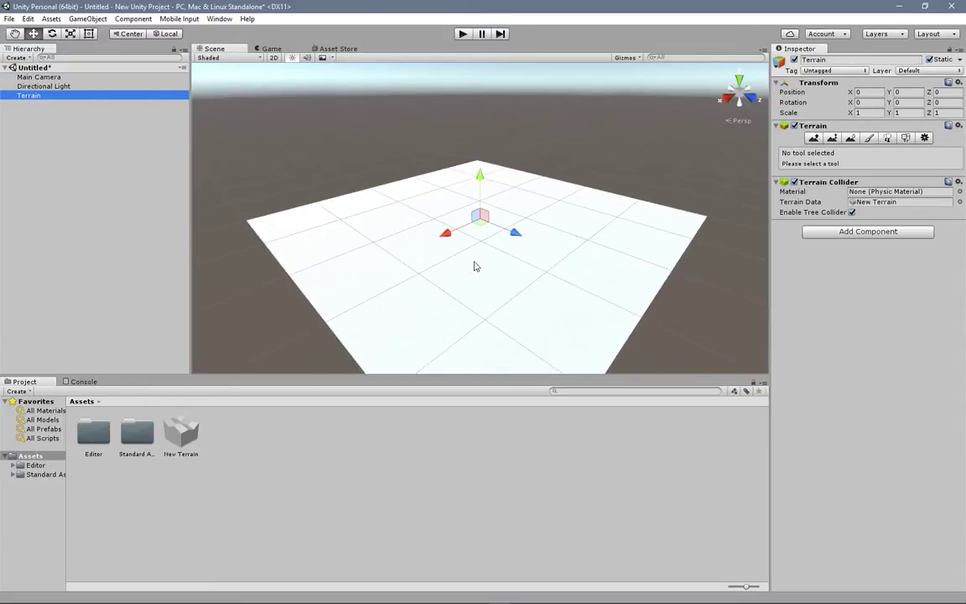
pyautogui.scroll(-3, 495, 183)
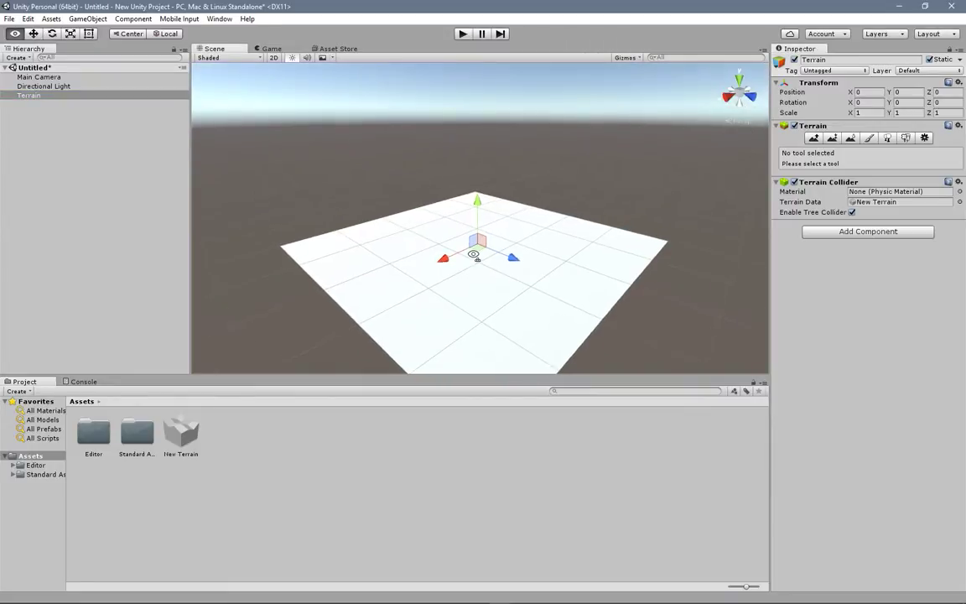
pyautogui.keyDown('alt'); pyautogui.moveTo(474, 254); pyautogui.dragTo(503, 240); pyautogui.keyUp('alt')
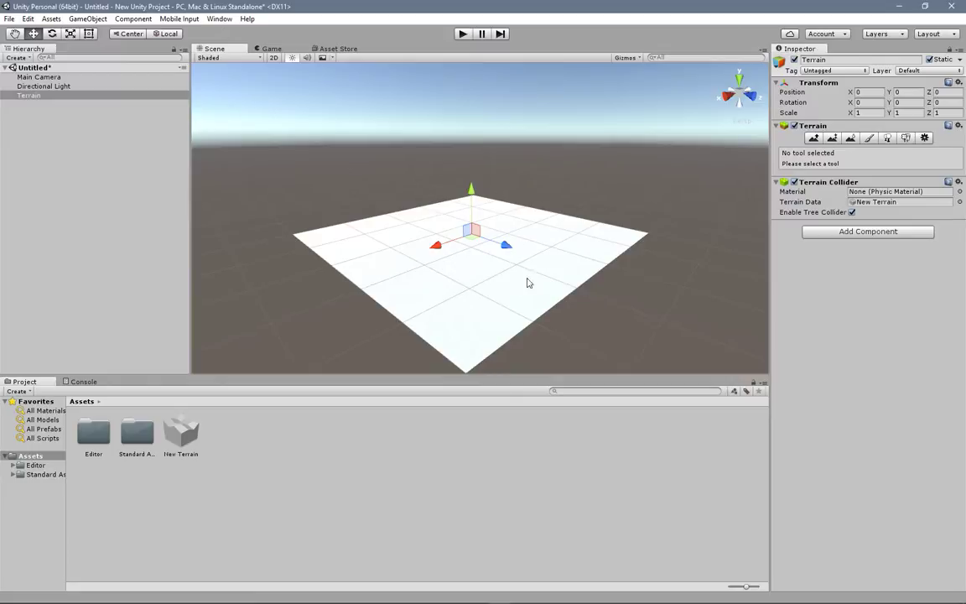
pyautogui.keyDown('alt'); pyautogui.moveTo(534, 212); pyautogui.dragTo(528, 252); pyautogui.keyUp('alt')
pyautogui.keyDown('alt'); pyautogui.moveTo(516, 205); pyautogui.dragTo(504, 235); pyautogui.keyUp('alt')
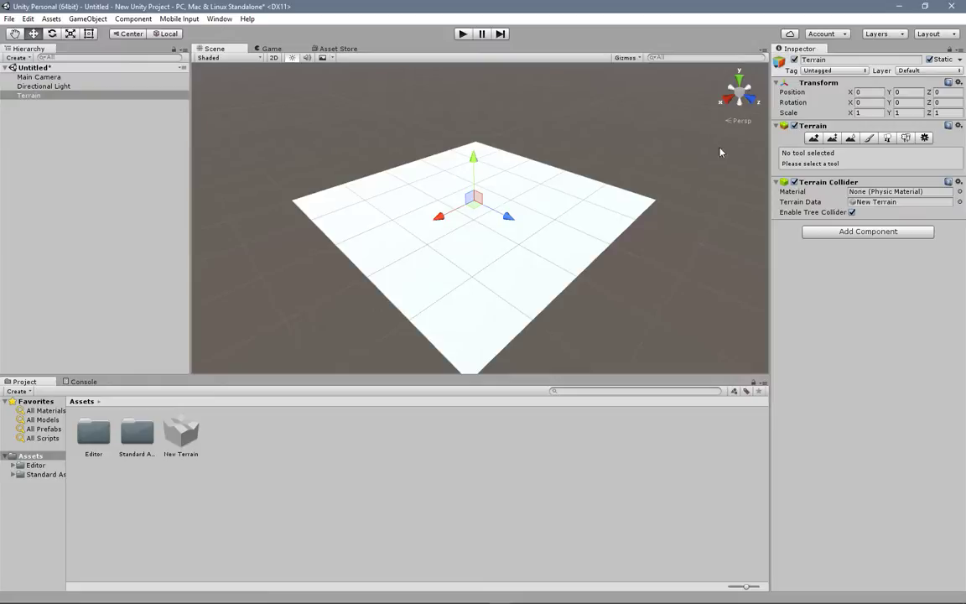
pyautogui.click(814, 140)
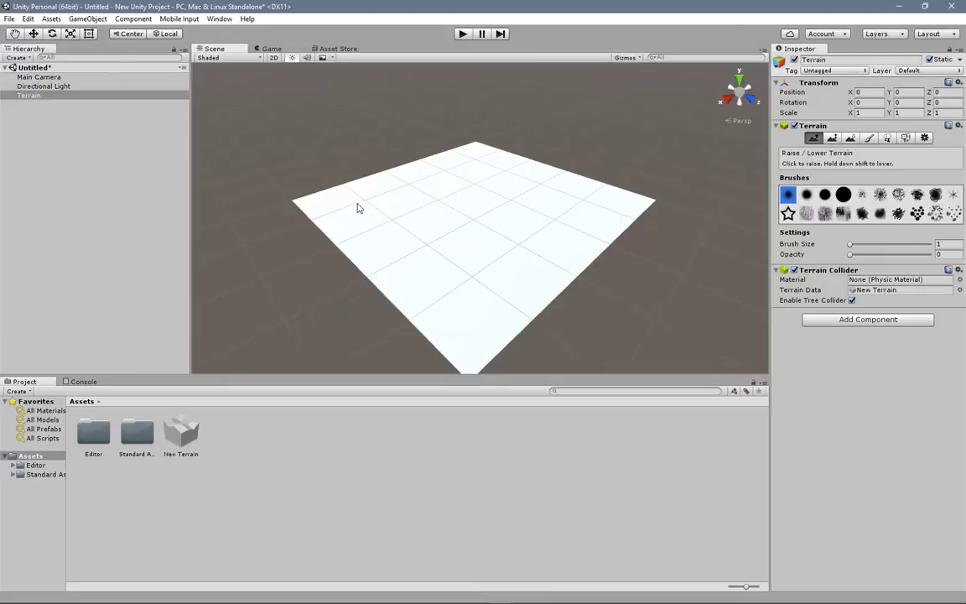
# Step: Save the current scene in the project as "Scene 1"
pyautogui.click(9, 20)
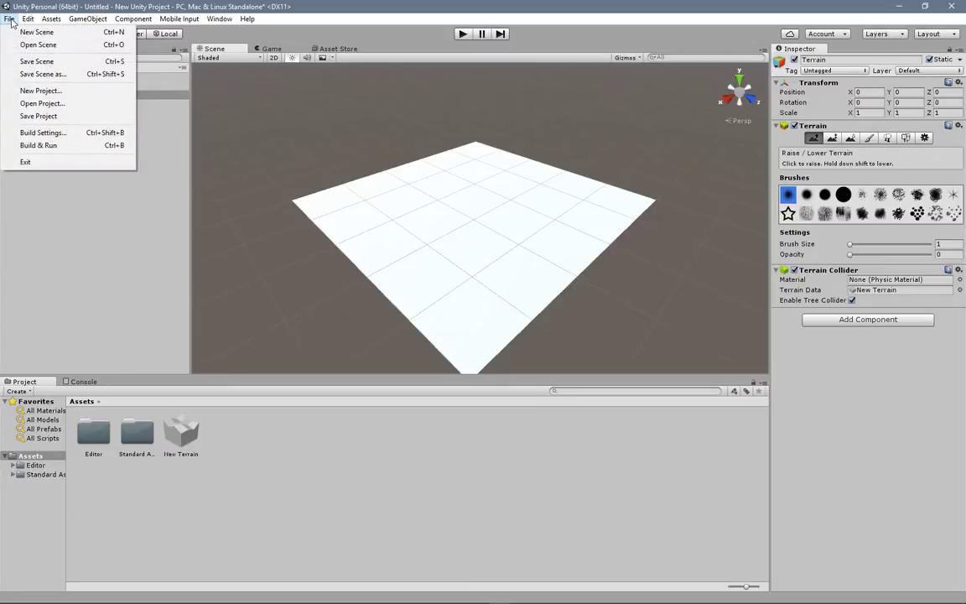
pyautogui.click(35, 61)
pyautogui.write('Scene 1')
pyautogui.press('Return')
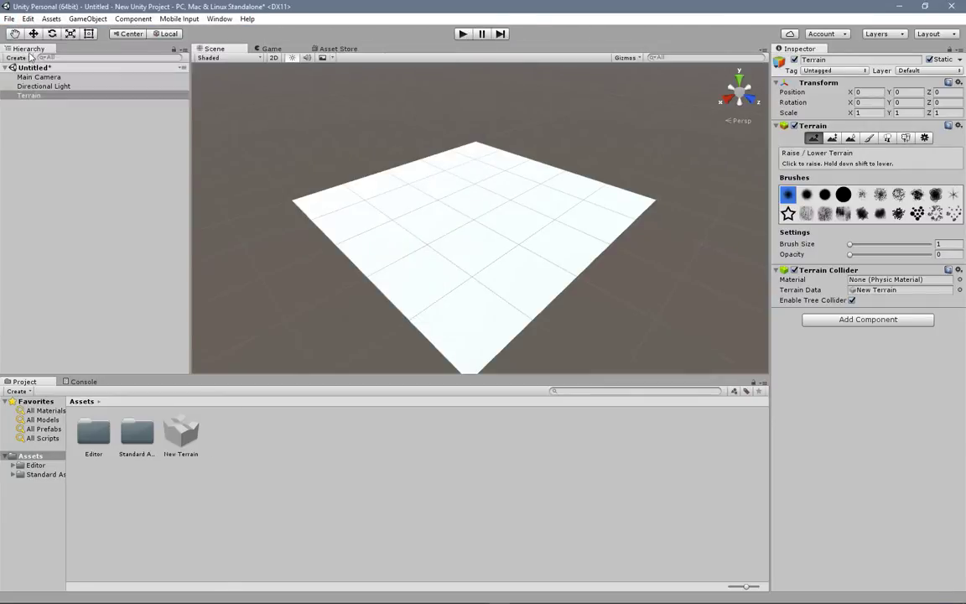
pyautogui.click(12, 20)
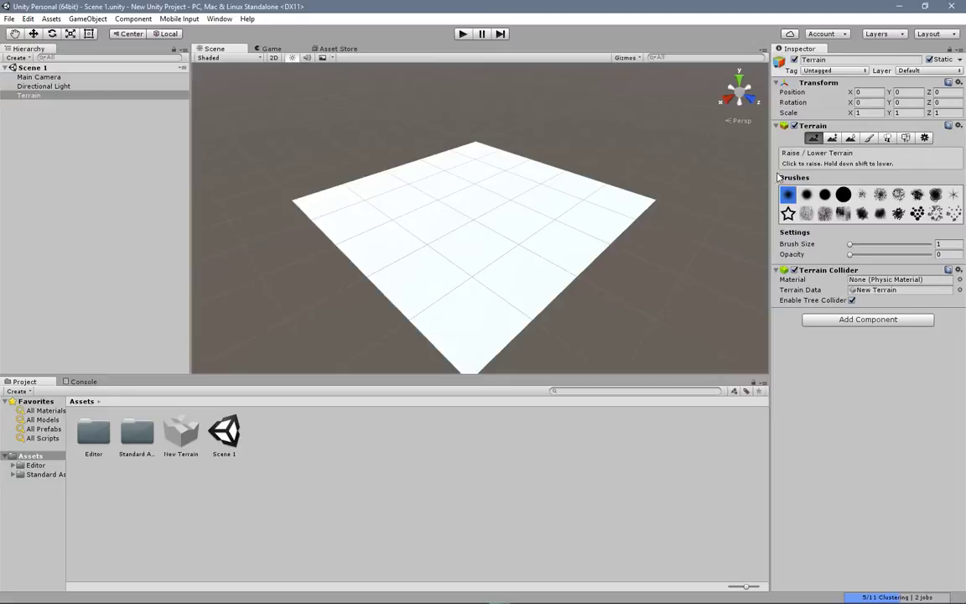
pyautogui.click(828, 138)
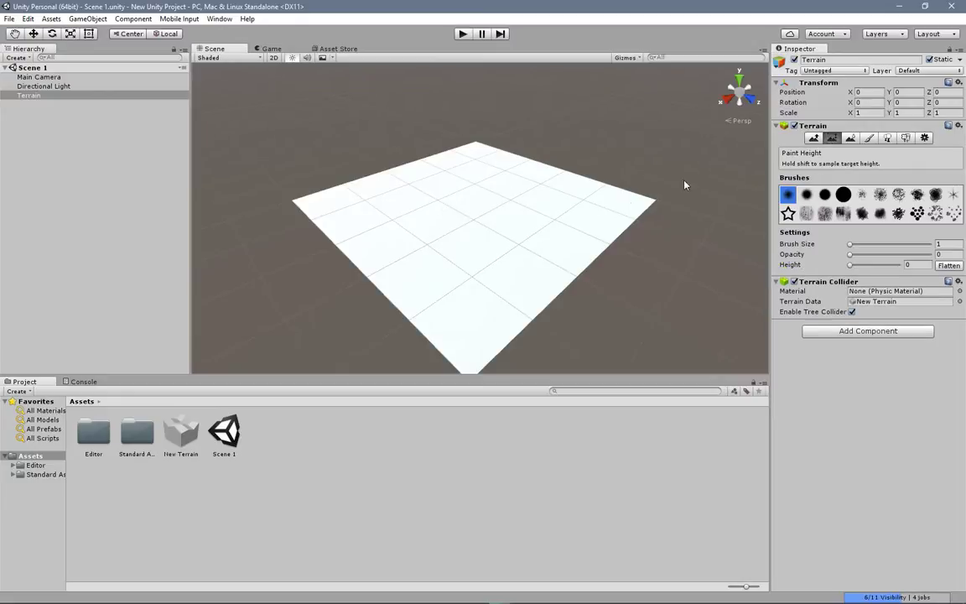
pyautogui.click(813, 139)
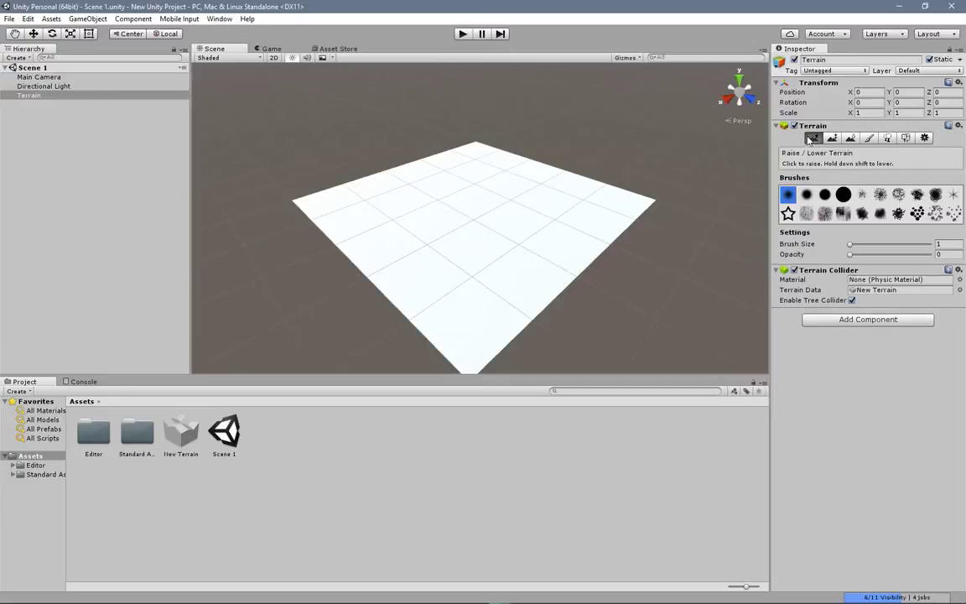
# Step: Restart the editor and reopen New Unity Project in offline mode
pyautogui.click(952, 8)
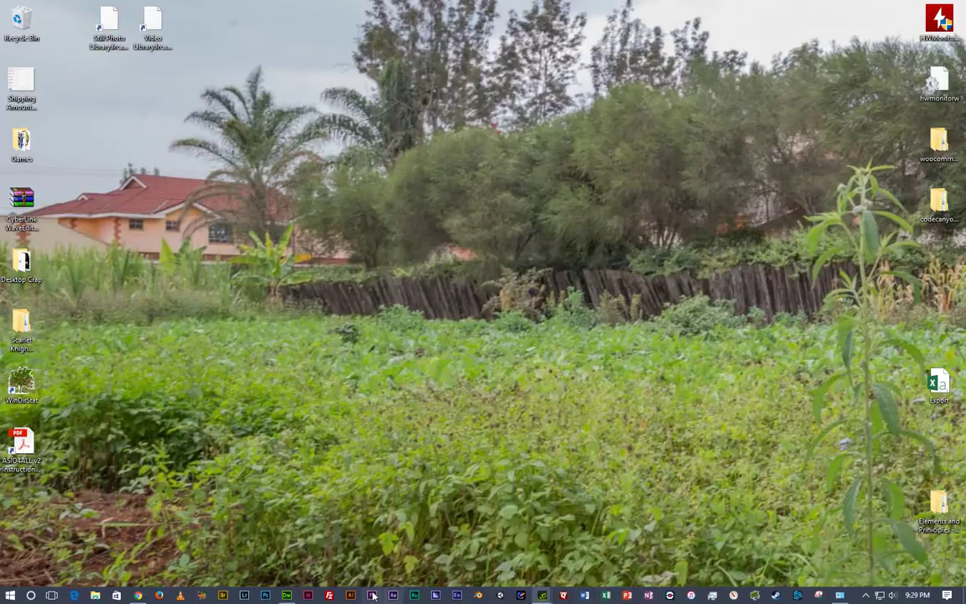
pyautogui.click(500, 595)
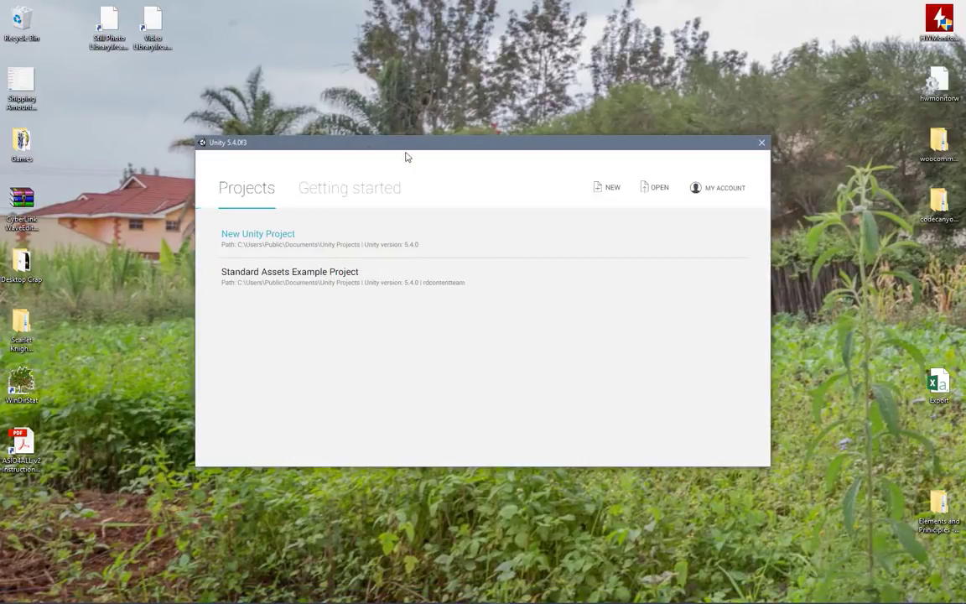
pyautogui.click(249, 237)
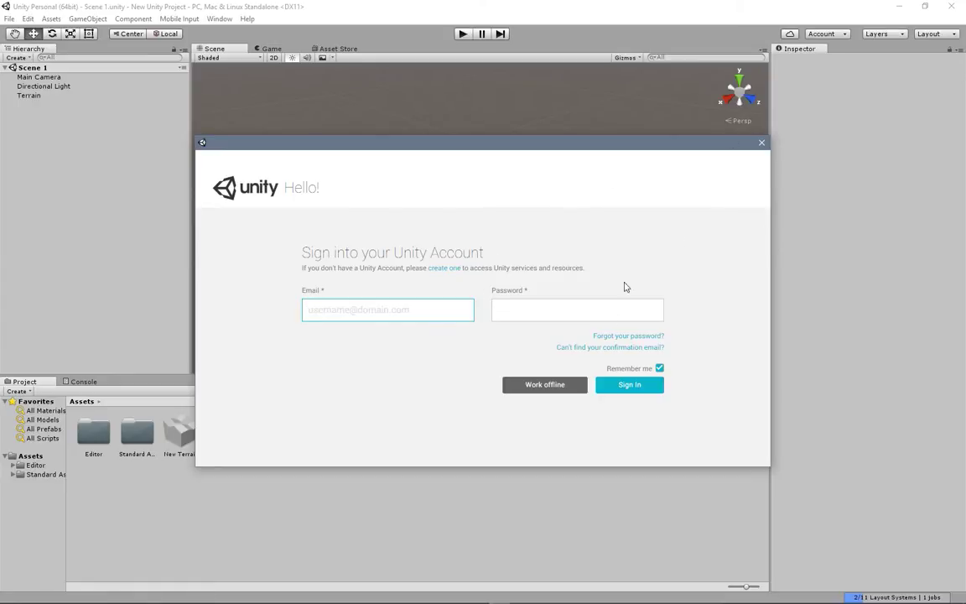
pyautogui.click(547, 387)
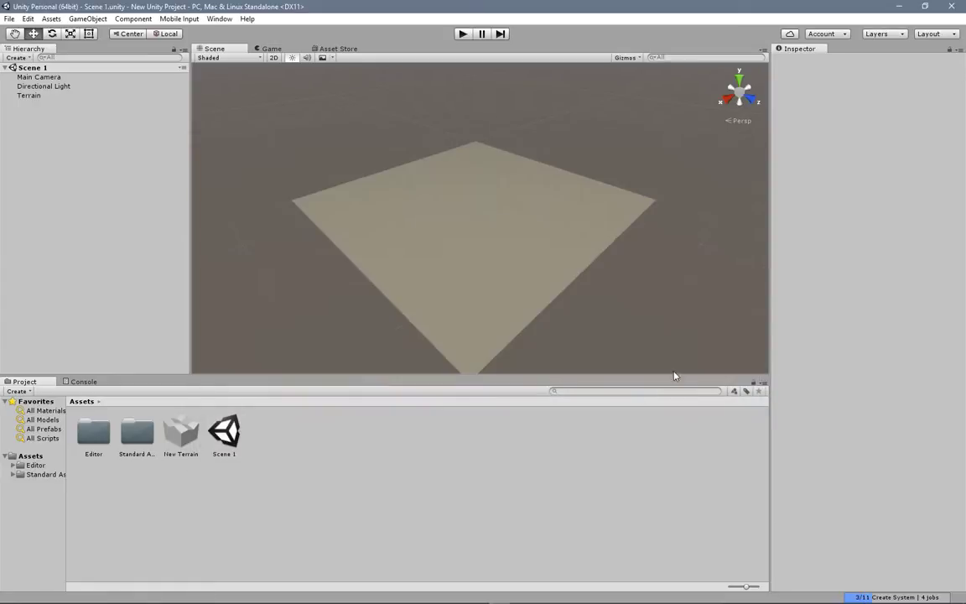
# Step: Move the directional light up and away from the terrain's corner to about X 74, Y 179, Z -128
pyautogui.click(460, 245)
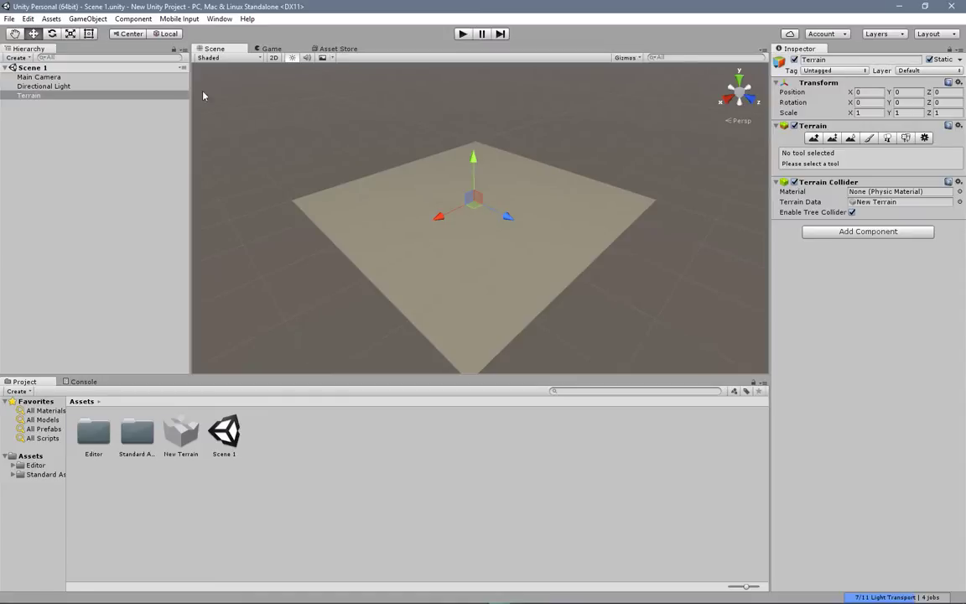
pyautogui.click(50, 86)
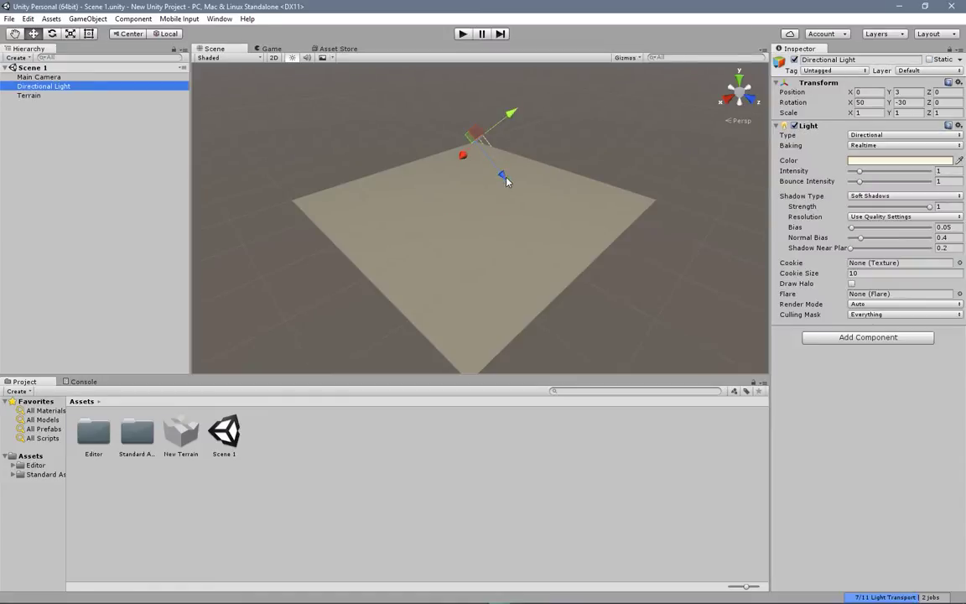
pyautogui.moveTo(504, 177); pyautogui.dragTo(436, 130)
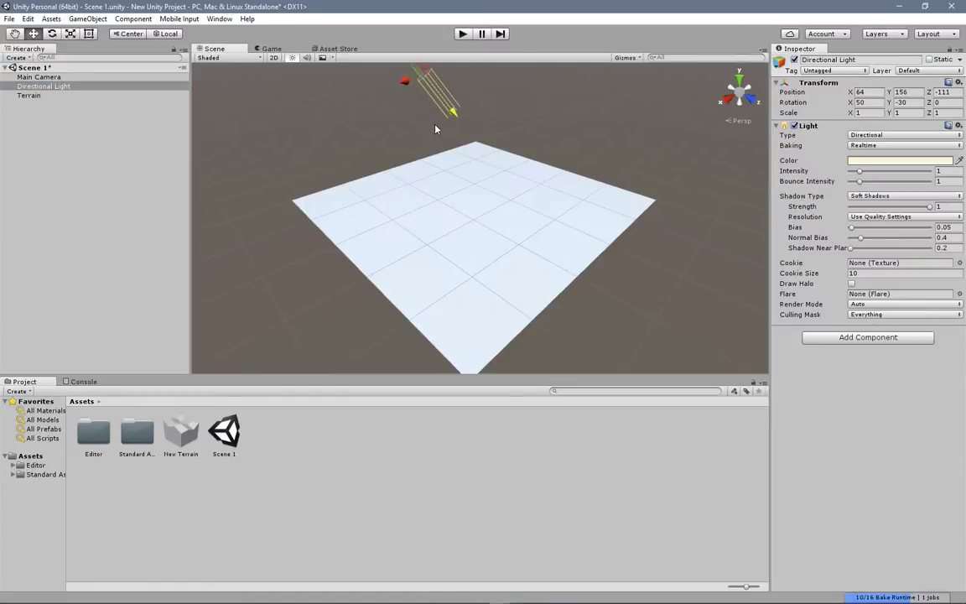
# Step: Raise hills and peaks across the terrain using Raise / Lower Terrain with brush size 86 and opacity 69
pyautogui.click(490, 273)
pyautogui.click(813, 139)
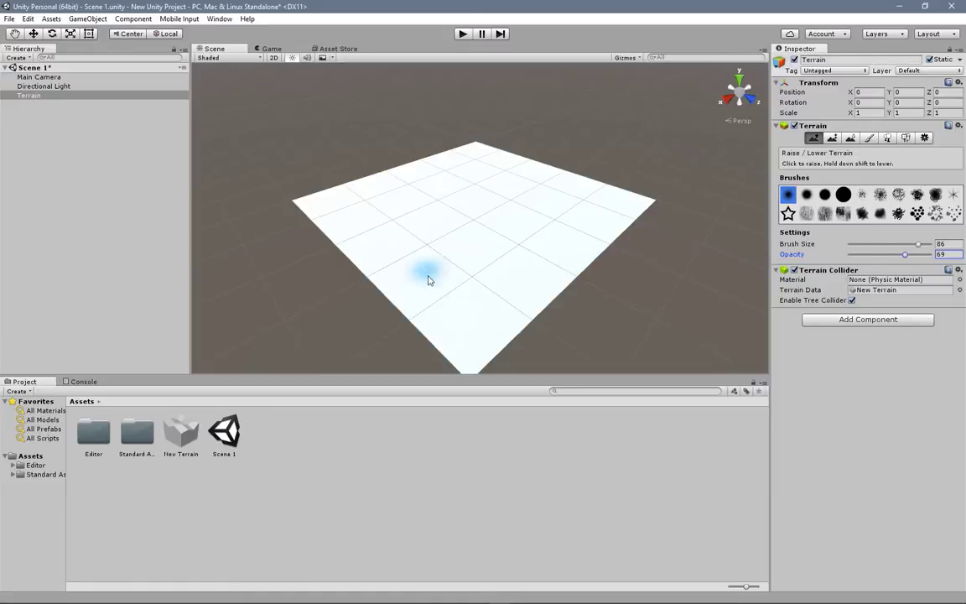
pyautogui.moveTo(432, 276); pyautogui.dragTo(451, 315)
pyautogui.moveTo(500, 283)
pyautogui.mouseDown()
pyautogui.moveTo(511, 289)
pyautogui.moveTo(426, 259)
pyautogui.moveTo(363, 211)
pyautogui.moveTo(484, 193)
pyautogui.moveTo(545, 163)
pyautogui.moveTo(455, 172)
pyautogui.moveTo(582, 250)
pyautogui.moveTo(405, 253)
pyautogui.moveTo(431, 233)
pyautogui.mouseUp()
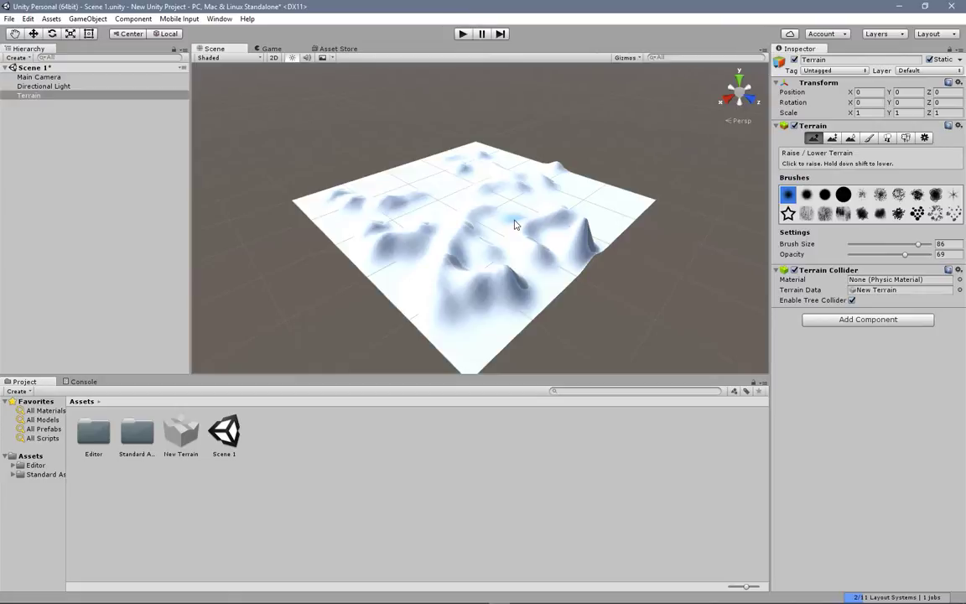
pyautogui.moveTo(515, 225)
pyautogui.mouseDown()
pyautogui.moveTo(457, 225)
pyautogui.moveTo(428, 180)
pyautogui.moveTo(406, 178)
pyautogui.moveTo(459, 210)
pyautogui.moveTo(461, 236)
pyautogui.moveTo(452, 242)
pyautogui.moveTo(444, 214)
pyautogui.moveTo(414, 217)
pyautogui.moveTo(426, 208)
pyautogui.moveTo(411, 257)
pyautogui.mouseUp()
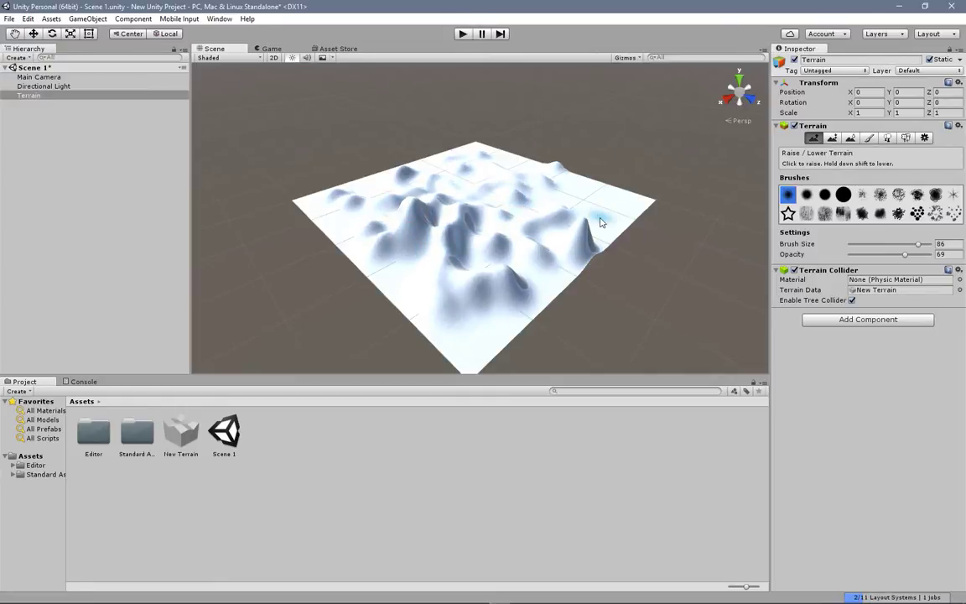
pyautogui.moveTo(628, 197); pyautogui.dragTo(569, 220, button='middle')
pyautogui.moveTo(569, 220); pyautogui.dragTo(543, 240, button='right')
pyautogui.moveTo(544, 240); pyautogui.dragTo(414, 224, button='middle')
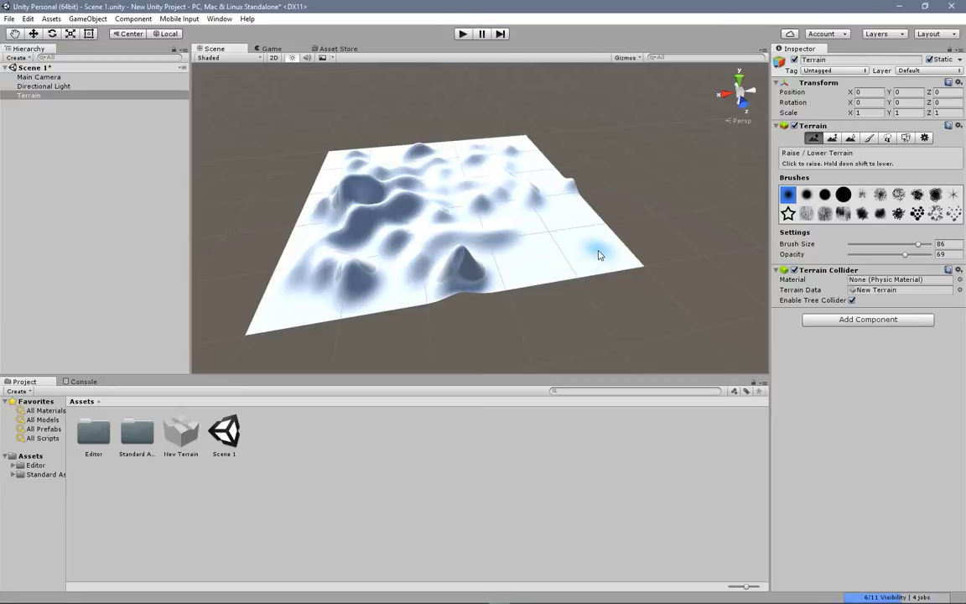
# Step: Lower the tall peak at the terrain's edge and raise new hills along the same edge
pyautogui.moveTo(459, 264)
pyautogui.keyDown('shift'); pyautogui.mouseDown()
pyautogui.moveTo(474, 275)
pyautogui.moveTo(445, 282)
pyautogui.mouseUp(); pyautogui.keyUp('shift')
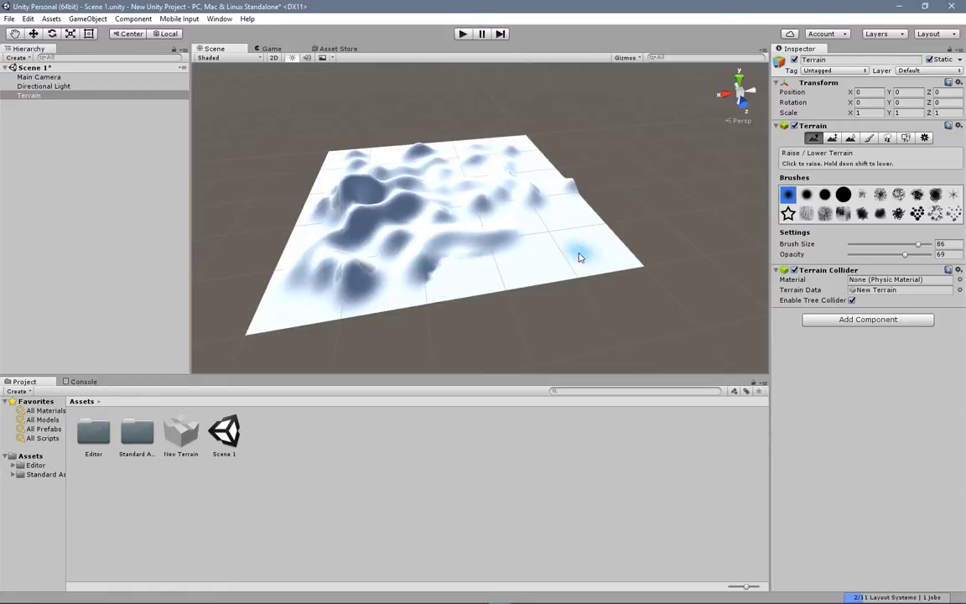
pyautogui.moveTo(502, 278)
pyautogui.mouseDown()
pyautogui.moveTo(451, 292)
pyautogui.moveTo(543, 275)
pyautogui.moveTo(556, 259)
pyautogui.mouseUp()
pyautogui.moveTo(447, 240); pyautogui.dragTo(491, 264, button='middle')
pyautogui.keyDown('alt'); pyautogui.moveTo(491, 264); pyautogui.dragTo(555, 268); pyautogui.keyUp('alt')
pyautogui.moveTo(554, 268); pyautogui.dragTo(427, 246, button='middle')
pyautogui.keyDown('alt'); pyautogui.moveTo(427, 245); pyautogui.dragTo(535, 304); pyautogui.keyUp('alt')
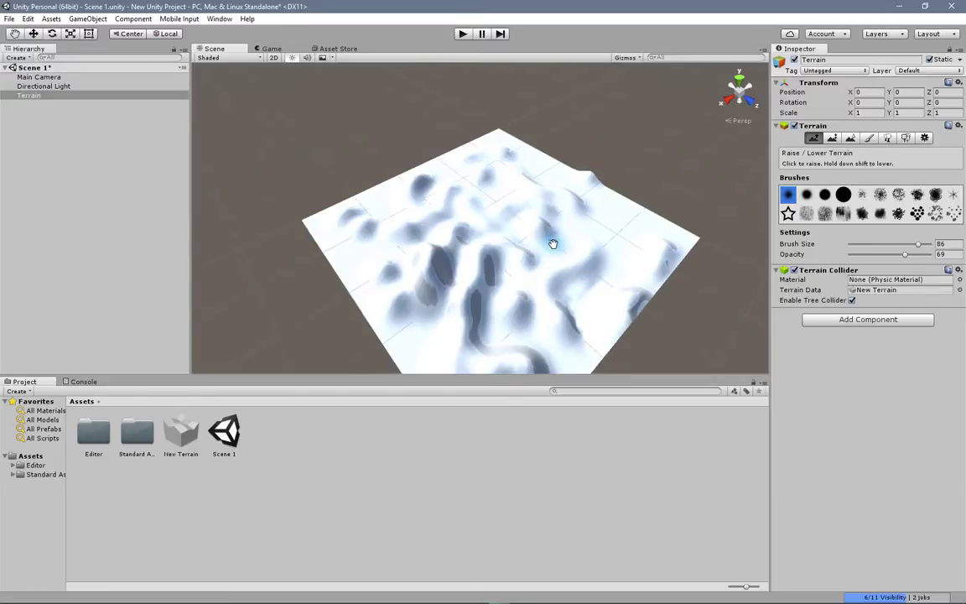
pyautogui.moveTo(553, 243); pyautogui.dragTo(530, 209, button='middle')
pyautogui.moveTo(541, 290); pyautogui.dragTo(498, 233, button='right')
pyautogui.moveTo(519, 305); pyautogui.dragTo(511, 206, button='middle')
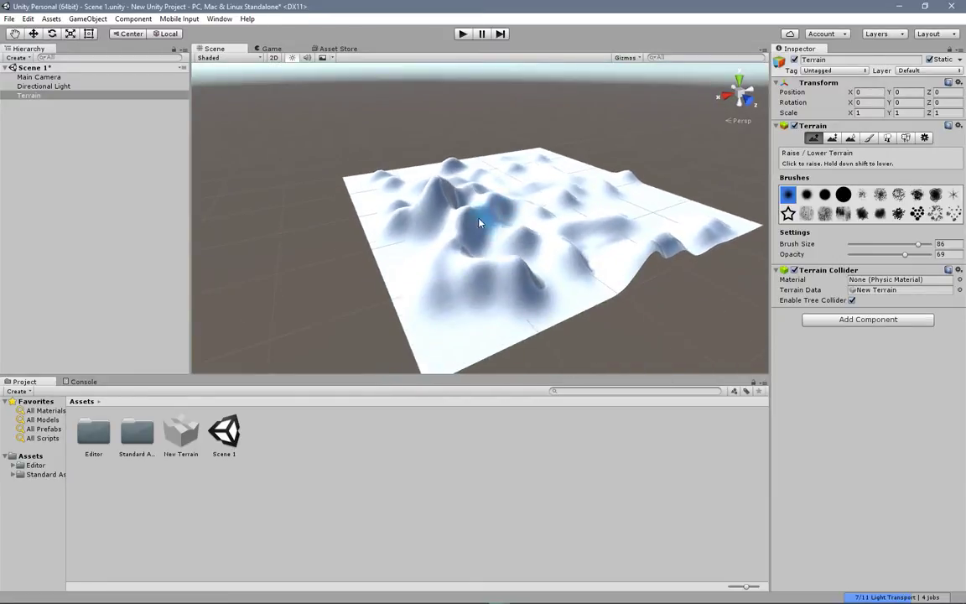
# Step: Switch to Paint Height with brush size 45 and opacity 100, and sample a target height of about 46.6 from the terrain
pyautogui.click(832, 139)
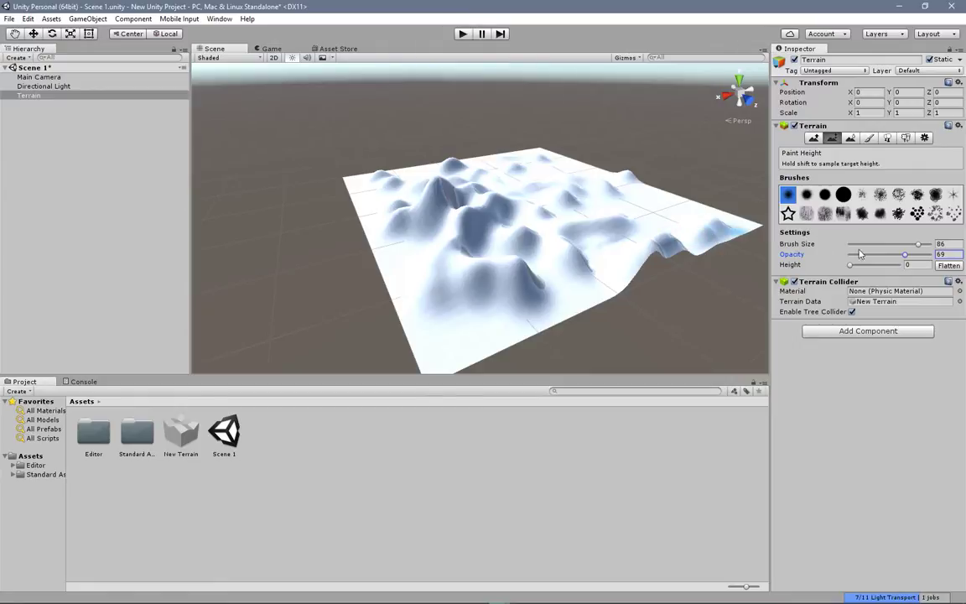
pyautogui.moveTo(919, 245); pyautogui.dragTo(886, 244)
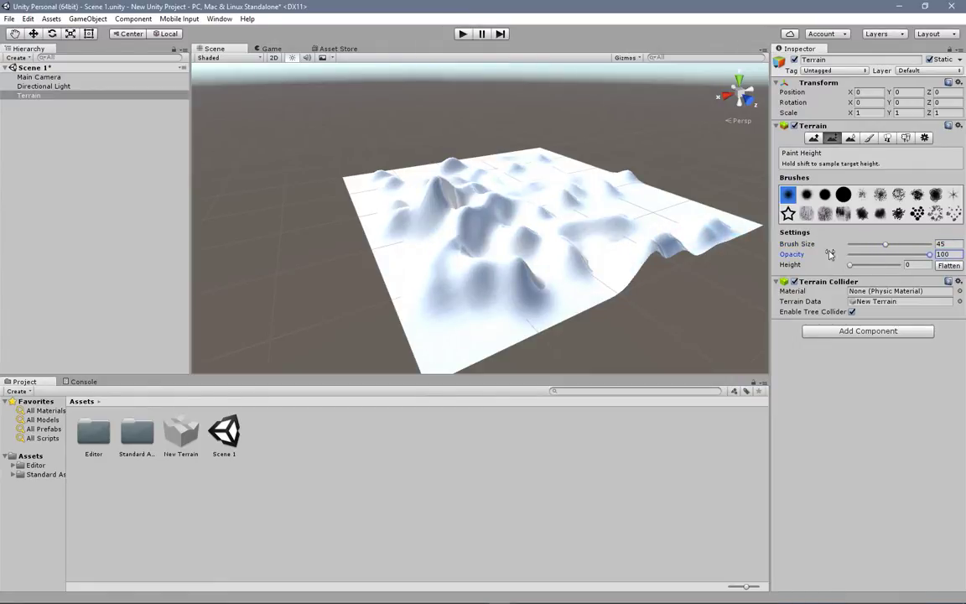
pyautogui.moveTo(505, 251); pyautogui.dragTo(538, 286, button='middle')
pyautogui.moveTo(539, 287); pyautogui.dragTo(565, 311, button='right')
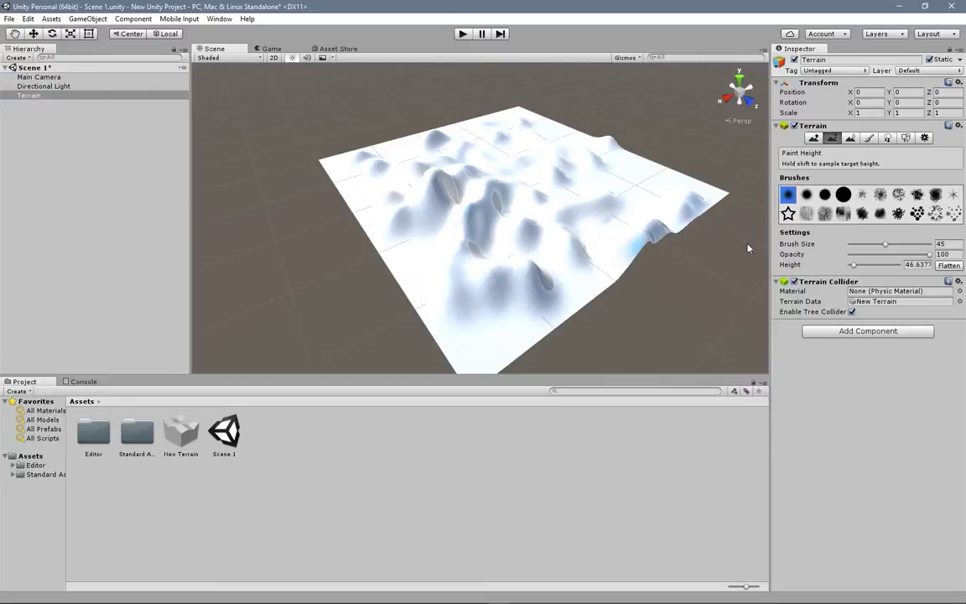
# Step: Set the brush size to 100 and paint most of the hilly terrain to the sampled height of about 46.6
pyautogui.click(886, 245)
pyautogui.moveTo(593, 244)
pyautogui.mouseDown()
pyautogui.moveTo(544, 265)
pyautogui.moveTo(449, 242)
pyautogui.moveTo(479, 210)
pyautogui.moveTo(503, 230)
pyautogui.moveTo(470, 192)
pyautogui.moveTo(411, 219)
pyautogui.moveTo(407, 202)
pyautogui.moveTo(459, 298)
pyautogui.moveTo(547, 280)
pyautogui.moveTo(651, 240)
pyautogui.moveTo(559, 274)
pyautogui.moveTo(557, 289)
pyautogui.moveTo(492, 327)
pyautogui.moveTo(445, 331)
pyautogui.moveTo(389, 266)
pyautogui.moveTo(344, 252)
pyautogui.moveTo(348, 208)
pyautogui.moveTo(358, 215)
pyautogui.moveTo(312, 149)
pyautogui.moveTo(331, 168)
pyautogui.moveTo(322, 146)
pyautogui.moveTo(369, 159)
pyautogui.moveTo(387, 196)
pyautogui.moveTo(503, 134)
pyautogui.moveTo(472, 161)
pyautogui.moveTo(496, 177)
pyautogui.moveTo(532, 162)
pyautogui.mouseUp()
pyautogui.moveTo(564, 201)
pyautogui.mouseDown()
pyautogui.moveTo(587, 228)
pyautogui.moveTo(509, 190)
pyautogui.moveTo(550, 241)
pyautogui.moveTo(592, 197)
pyautogui.moveTo(727, 194)
pyautogui.moveTo(577, 224)
pyautogui.moveTo(647, 229)
pyautogui.mouseUp()
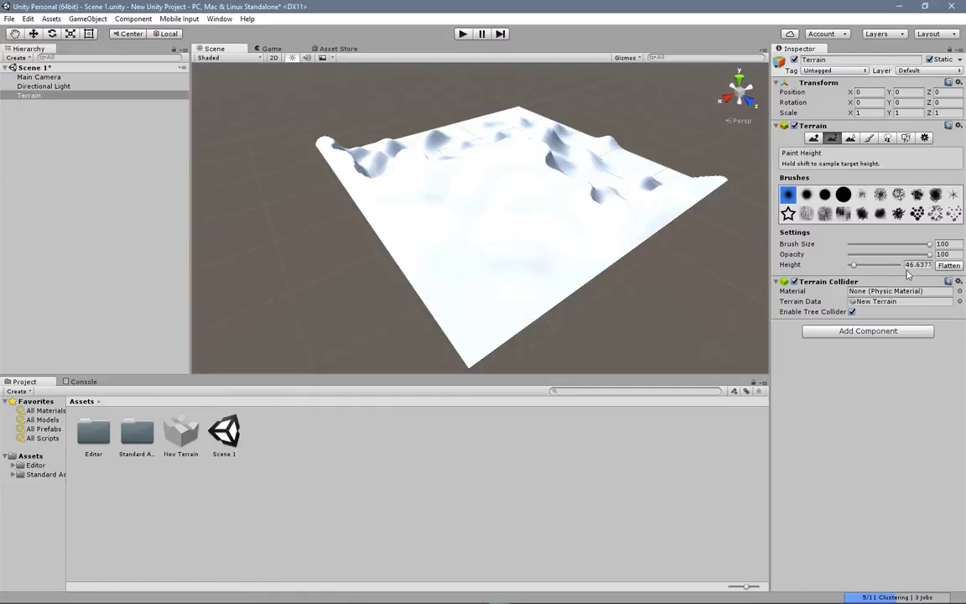
pyautogui.keyDown('alt'); pyautogui.moveTo(662, 195); pyautogui.dragTo(479, 238); pyautogui.keyUp('alt')
pyautogui.moveTo(617, 204); pyautogui.dragTo(344, 224, button='middle')
pyautogui.moveTo(365, 215)
pyautogui.mouseDown()
pyautogui.moveTo(409, 196)
pyautogui.moveTo(401, 168)
pyautogui.moveTo(429, 162)
pyautogui.moveTo(438, 195)
pyautogui.moveTo(456, 182)
pyautogui.moveTo(450, 227)
pyautogui.moveTo(422, 220)
pyautogui.moveTo(371, 237)
pyautogui.moveTo(367, 213)
pyautogui.moveTo(349, 246)
pyautogui.moveTo(412, 269)
pyautogui.moveTo(414, 234)
pyautogui.moveTo(501, 236)
pyautogui.moveTo(511, 193)
pyautogui.moveTo(492, 181)
pyautogui.moveTo(530, 311)
pyautogui.mouseUp()
pyautogui.moveTo(509, 263)
pyautogui.mouseDown()
pyautogui.moveTo(509, 128)
pyautogui.moveTo(522, 136)
pyautogui.moveTo(524, 263)
pyautogui.moveTo(527, 111)
pyautogui.moveTo(517, 79)
pyautogui.moveTo(520, 117)
pyautogui.mouseUp()
pyautogui.moveTo(520, 117); pyautogui.dragTo(501, 143, button='right')
pyautogui.moveTo(501, 143); pyautogui.dragTo(412, 291, button='middle')
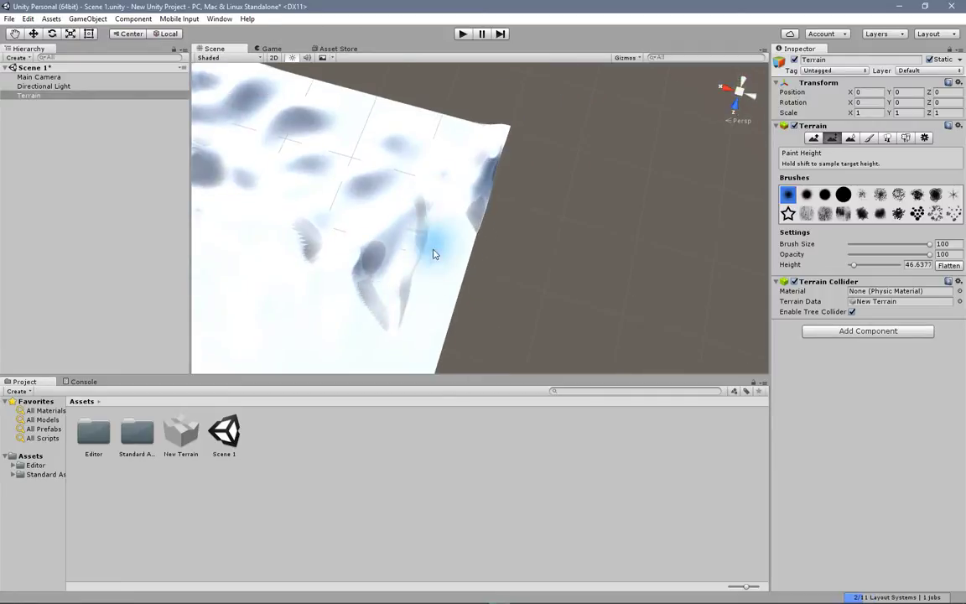
# Step: Paint over the remaining hills, dips and edges until the whole terrain is level at the sampled height
pyautogui.scroll(-5, 399, 233)
pyautogui.moveTo(453, 257)
pyautogui.mouseDown()
pyautogui.moveTo(432, 268)
pyautogui.moveTo(415, 245)
pyautogui.moveTo(432, 229)
pyautogui.mouseUp()
pyautogui.moveTo(297, 247)
pyautogui.mouseDown()
pyautogui.moveTo(314, 245)
pyautogui.moveTo(322, 177)
pyautogui.moveTo(304, 198)
pyautogui.moveTo(326, 134)
pyautogui.moveTo(294, 136)
pyautogui.moveTo(304, 128)
pyautogui.moveTo(490, 175)
pyautogui.moveTo(735, 206)
pyautogui.mouseUp()
pyautogui.moveTo(456, 189)
pyautogui.mouseDown()
pyautogui.moveTo(448, 173)
pyautogui.moveTo(289, 114)
pyautogui.moveTo(484, 173)
pyautogui.moveTo(466, 192)
pyautogui.moveTo(472, 210)
pyautogui.moveTo(482, 166)
pyautogui.moveTo(436, 205)
pyautogui.moveTo(403, 184)
pyautogui.moveTo(422, 193)
pyautogui.moveTo(389, 209)
pyautogui.moveTo(335, 188)
pyautogui.moveTo(326, 161)
pyautogui.moveTo(417, 170)
pyautogui.mouseUp()
pyautogui.moveTo(398, 173)
pyautogui.mouseDown()
pyautogui.moveTo(335, 168)
pyautogui.moveTo(386, 181)
pyautogui.moveTo(375, 193)
pyautogui.moveTo(416, 195)
pyautogui.moveTo(312, 234)
pyautogui.moveTo(332, 211)
pyautogui.moveTo(286, 256)
pyautogui.moveTo(290, 291)
pyautogui.moveTo(360, 288)
pyautogui.mouseUp()
pyautogui.moveTo(360, 289); pyautogui.dragTo(337, 266, button='middle')
pyautogui.moveTo(371, 275); pyautogui.dragTo(453, 208)
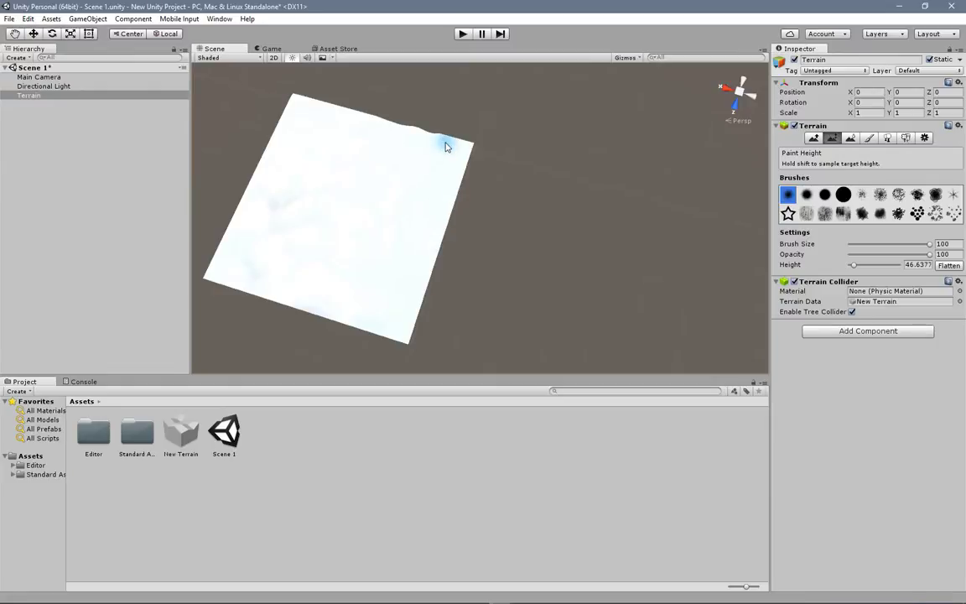
pyautogui.moveTo(382, 184); pyautogui.dragTo(442, 200, button='middle')
pyautogui.moveTo(442, 199); pyautogui.dragTo(499, 133, button='right')
pyautogui.moveTo(455, 250); pyautogui.dragTo(506, 117, button='middle')
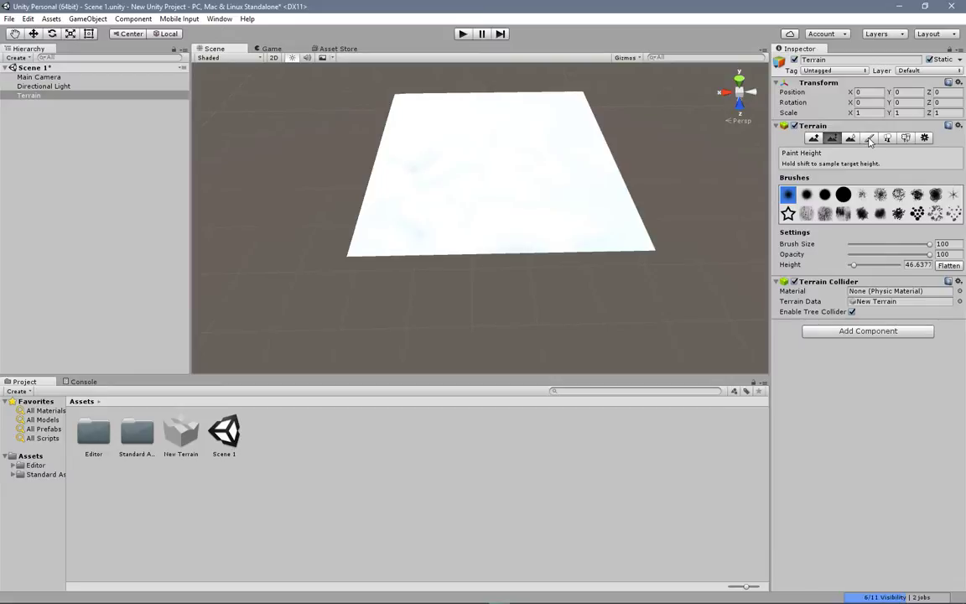
# Step: Switch to Paint Texture and start adding a new terrain texture, moving its settings window clear of the terrain
pyautogui.click(869, 138)
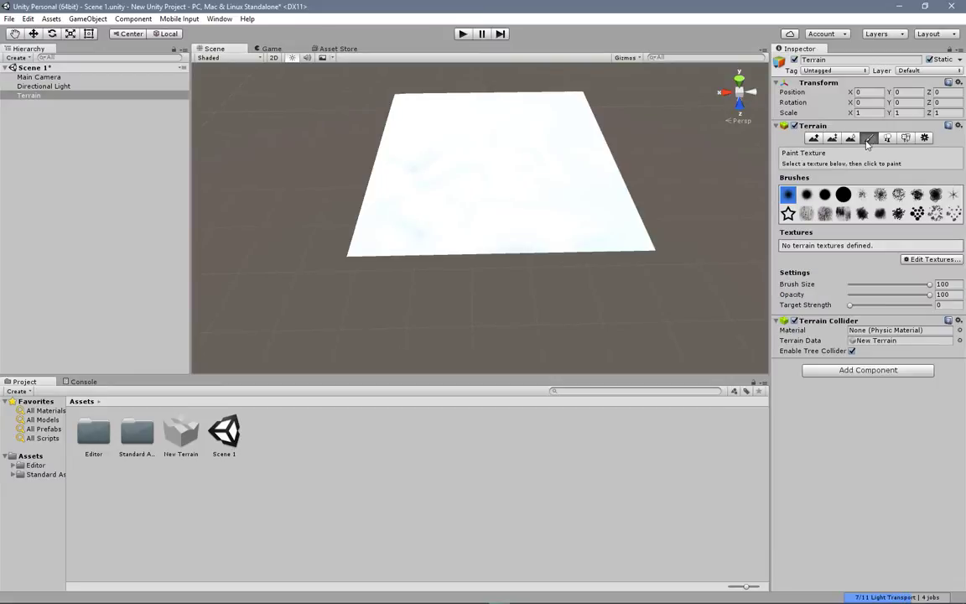
pyautogui.click(930, 261)
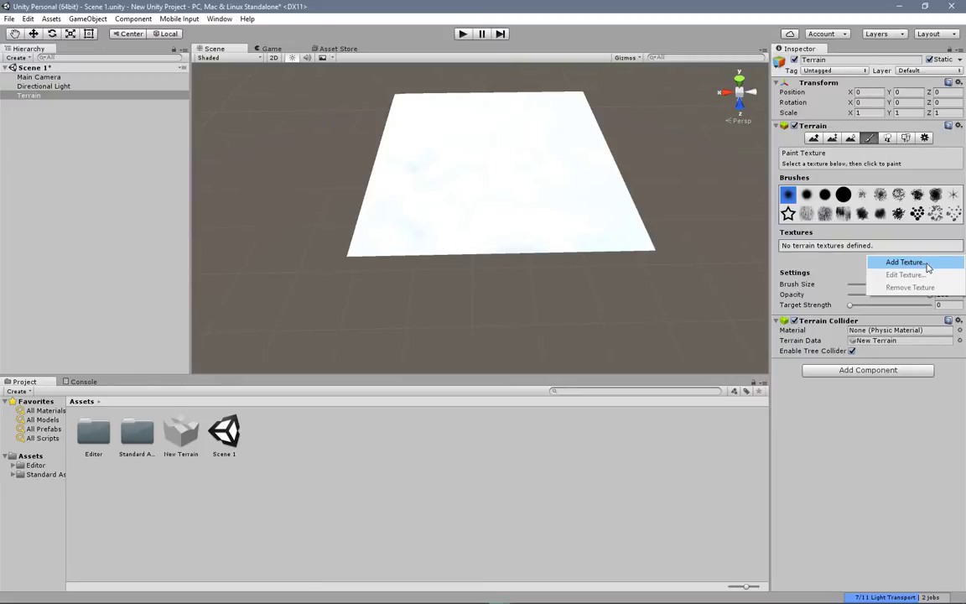
pyautogui.click(928, 265)
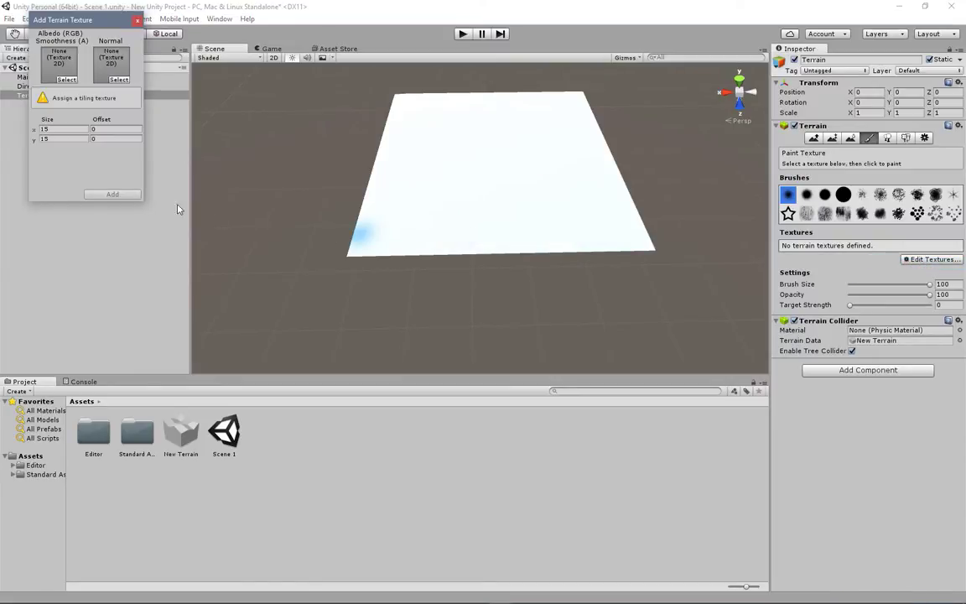
pyautogui.moveTo(106, 25); pyautogui.dragTo(520, 379)
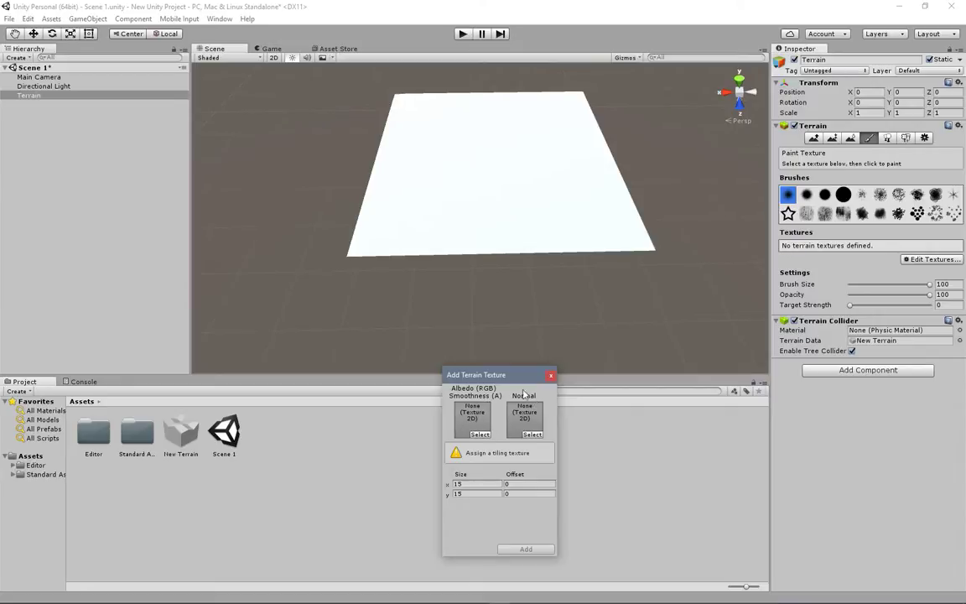
# Step: Browse the available 2D textures for the albedo slot as enlarged thumbnails without assigning any
pyautogui.click(480, 435)
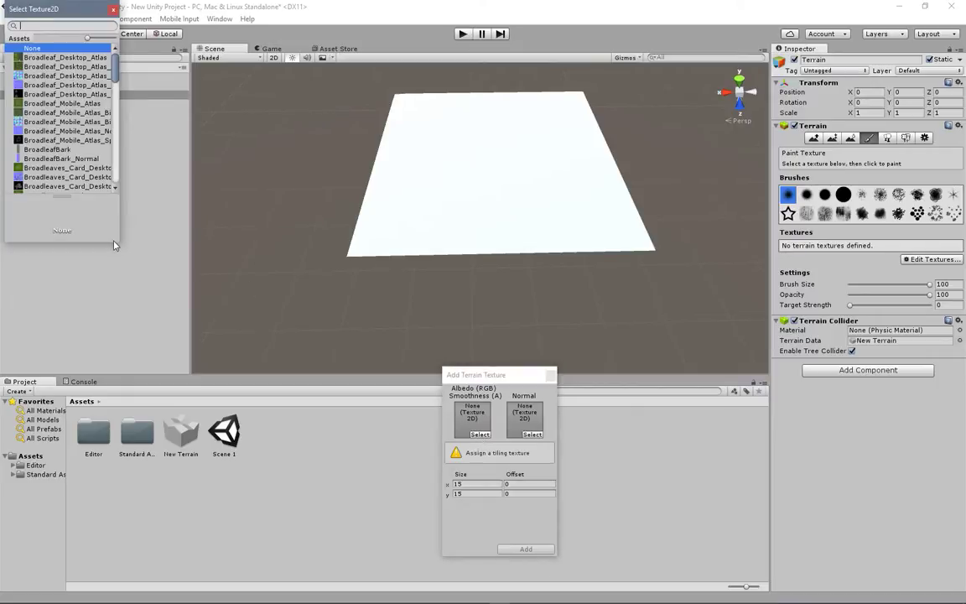
pyautogui.moveTo(120, 245); pyautogui.dragTo(596, 450)
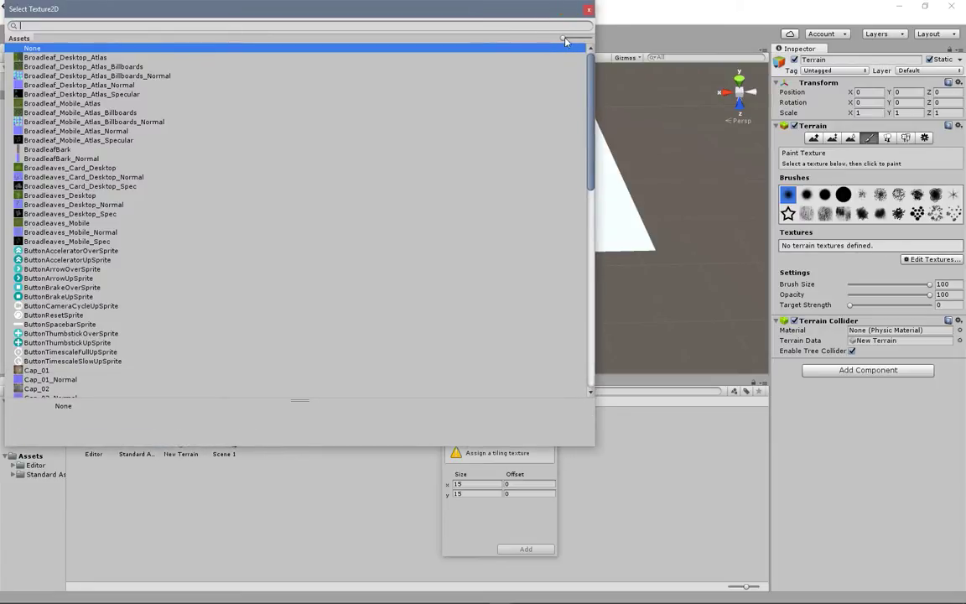
pyautogui.moveTo(565, 37); pyautogui.dragTo(589, 38)
pyautogui.scroll(-2, 355, 142)
pyautogui.scroll(-4, 354, 147)
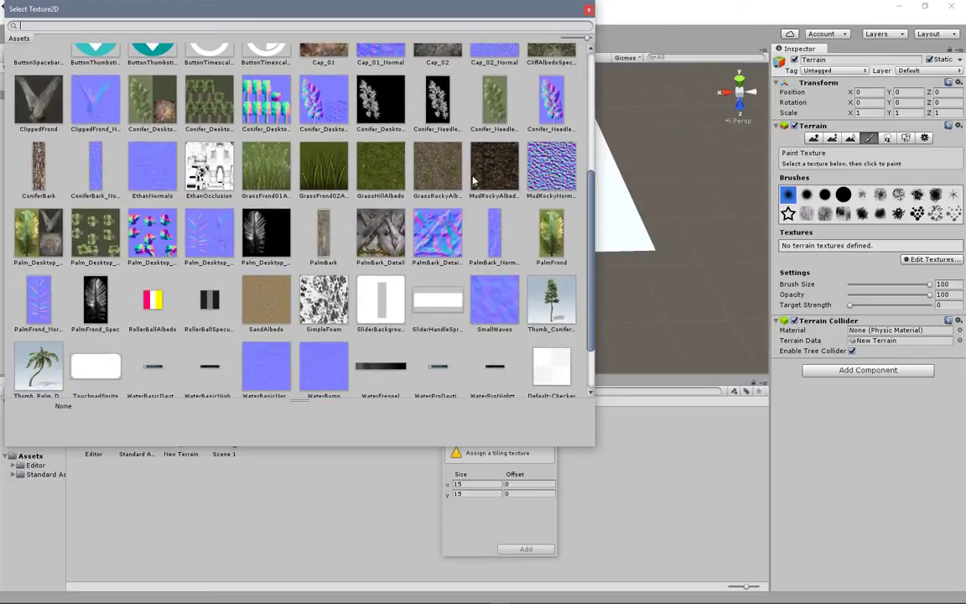
pyautogui.scroll(-1, 493, 157)
pyautogui.scroll(2, 493, 158)
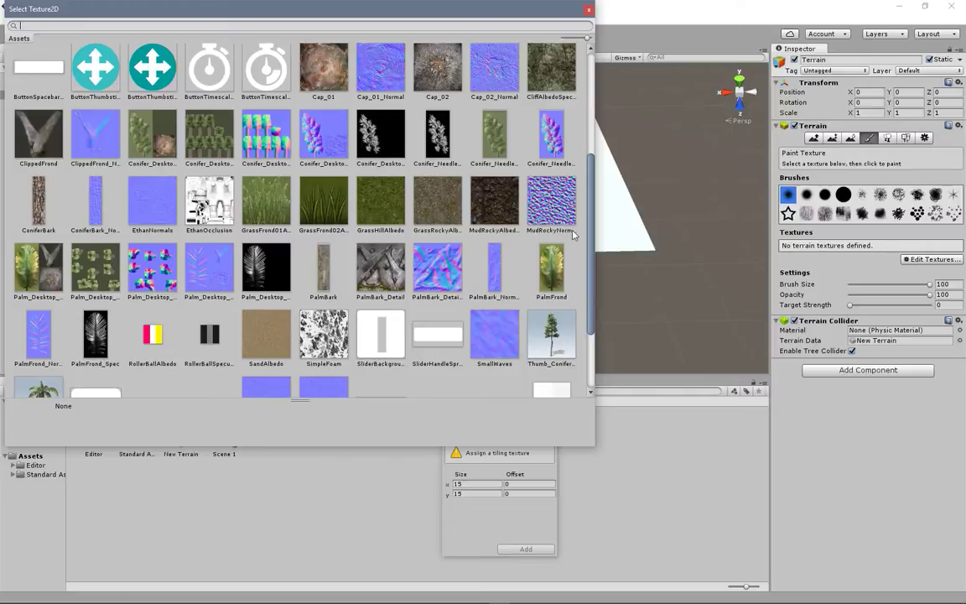
pyautogui.moveTo(597, 449); pyautogui.dragTo(704, 472)
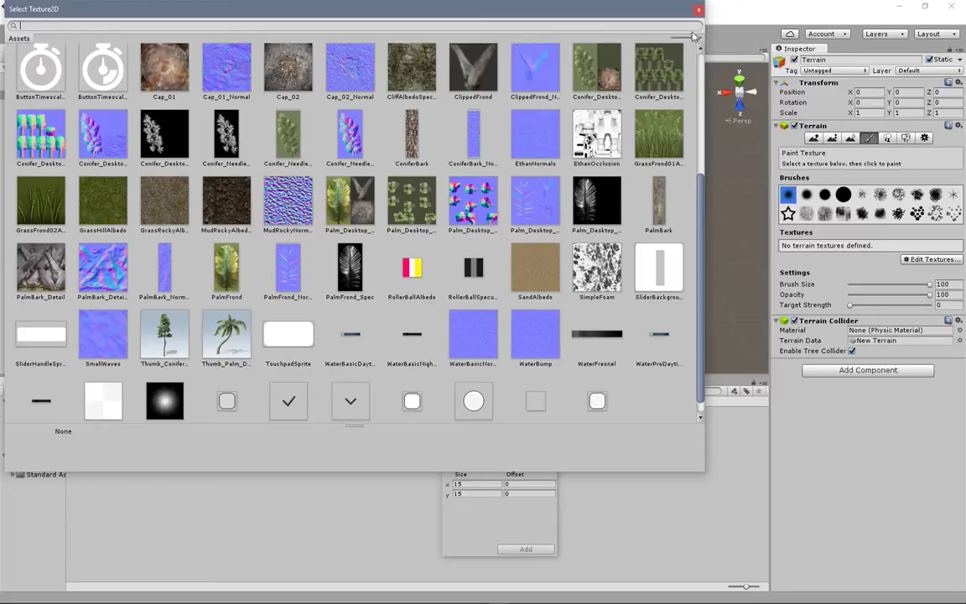
pyautogui.moveTo(695, 39); pyautogui.dragTo(705, 42)
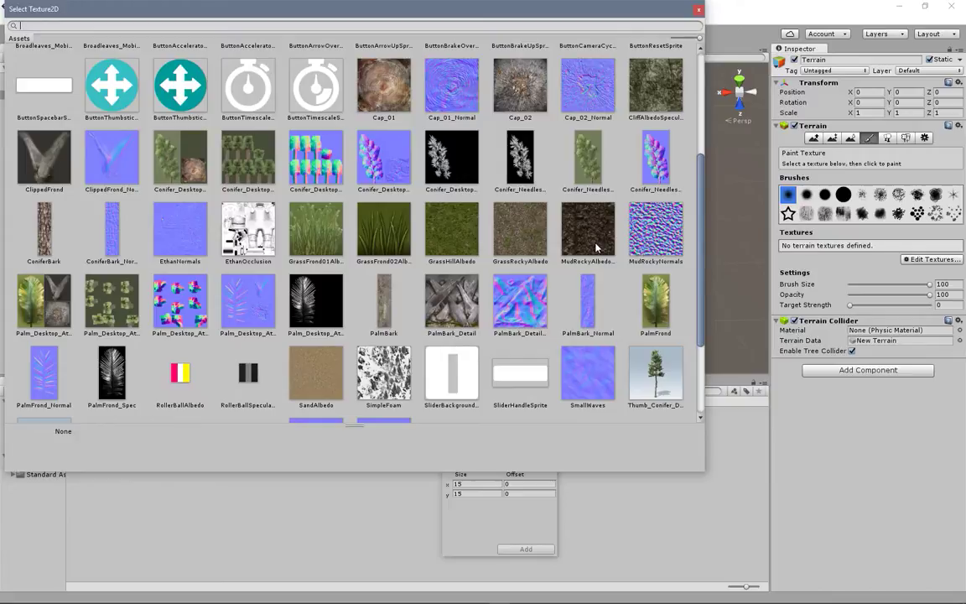
pyautogui.click(698, 9)
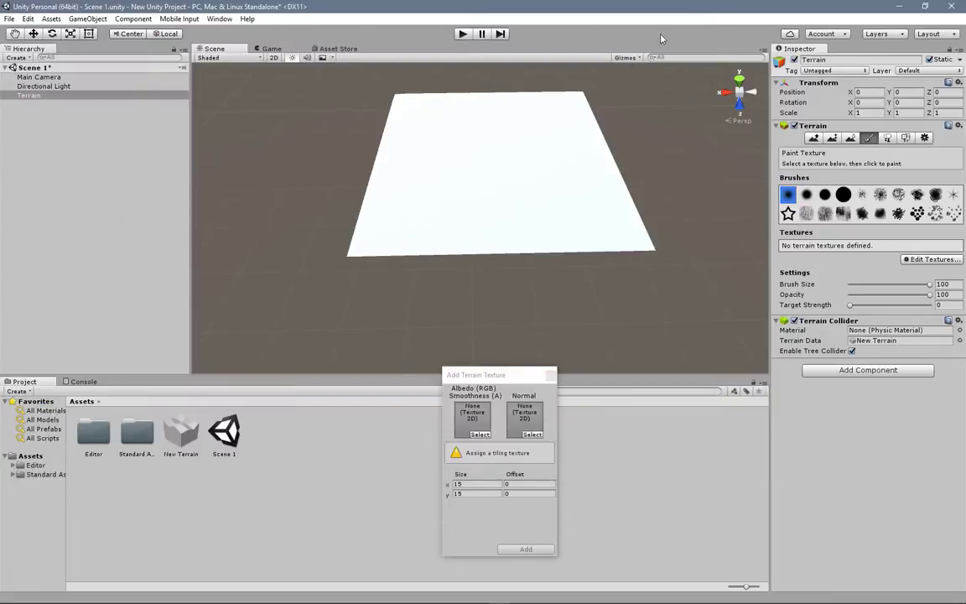
# Step: Assign the MudRockyNormals texture as the normal map of the new terrain texture
pyautogui.click(539, 438)
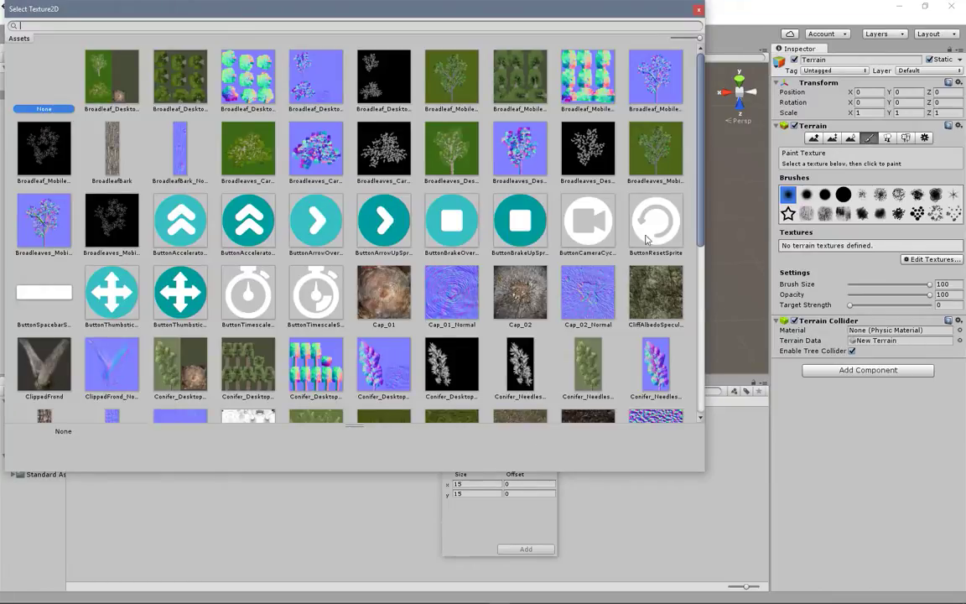
pyautogui.scroll(-5, 514, 291)
pyautogui.click(655, 271)
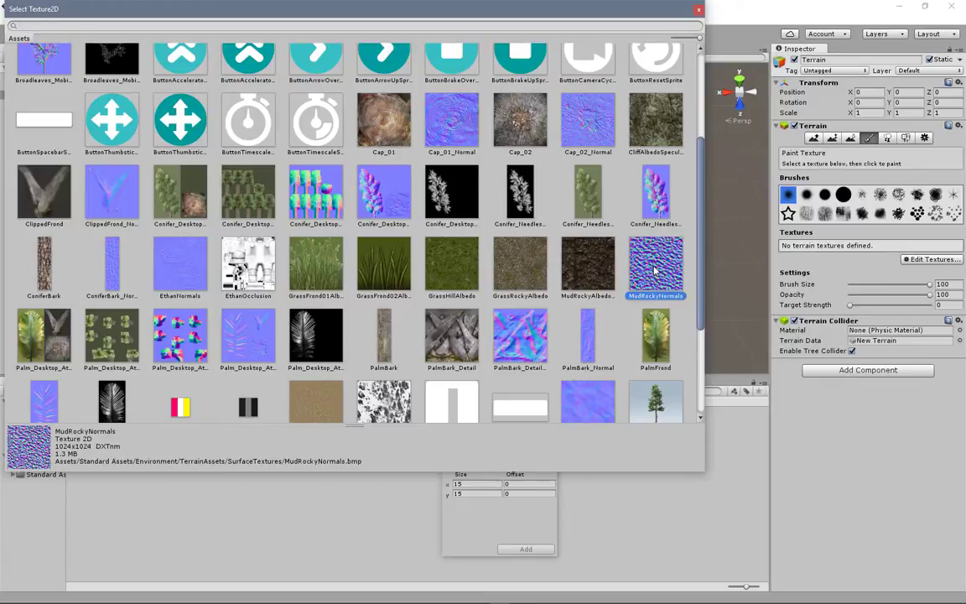
pyautogui.doubleClick(655, 266)
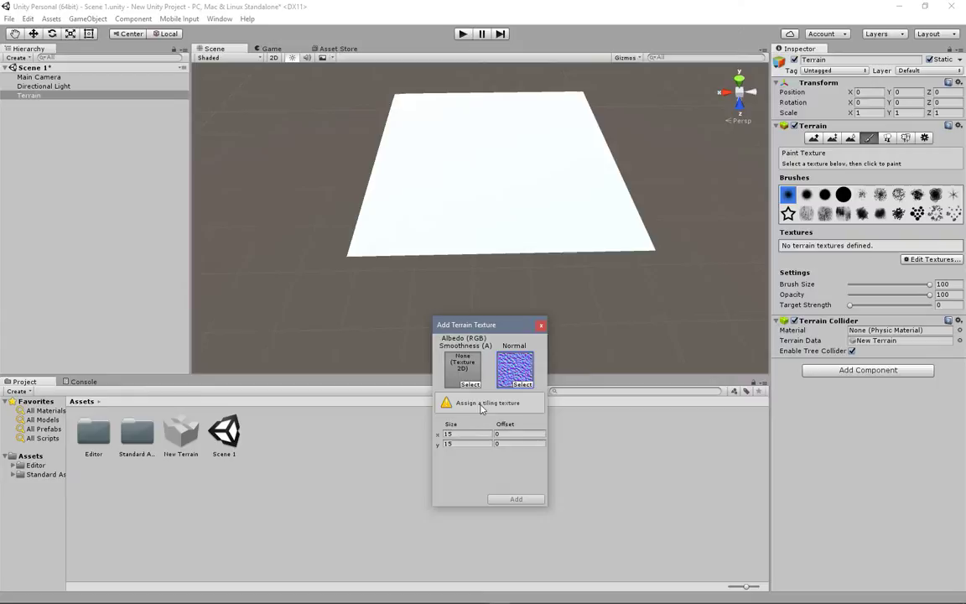
# Step: Browse the textures for the albedo slot and choose None
pyautogui.click(470, 384)
pyautogui.scroll(-5, 461, 193)
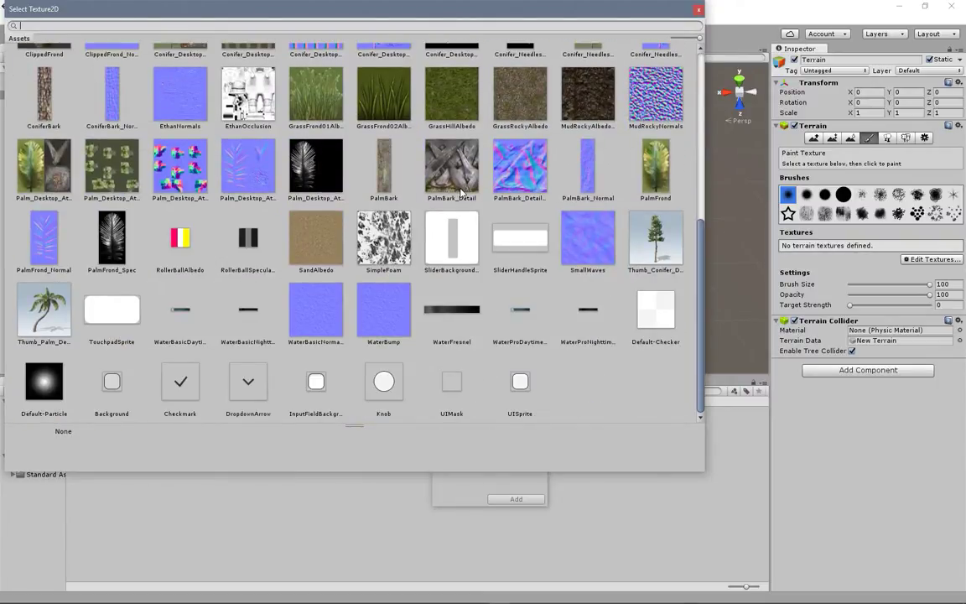
pyautogui.scroll(7, 461, 191)
pyautogui.doubleClick(43, 76)
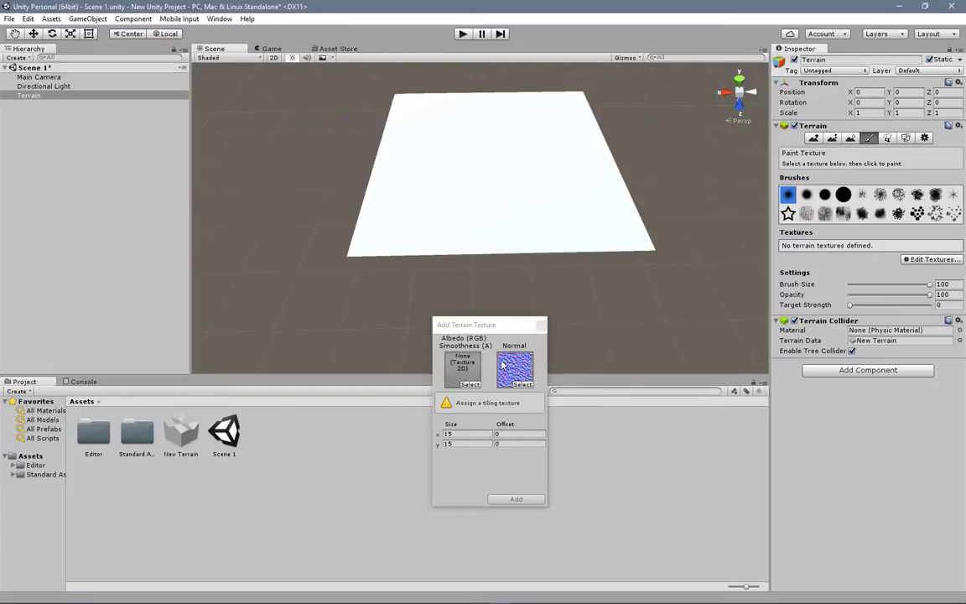
# Step: Assign Default-Checker as the albedo and add the texture to the terrain with size 15 by 15
pyautogui.click(470, 385)
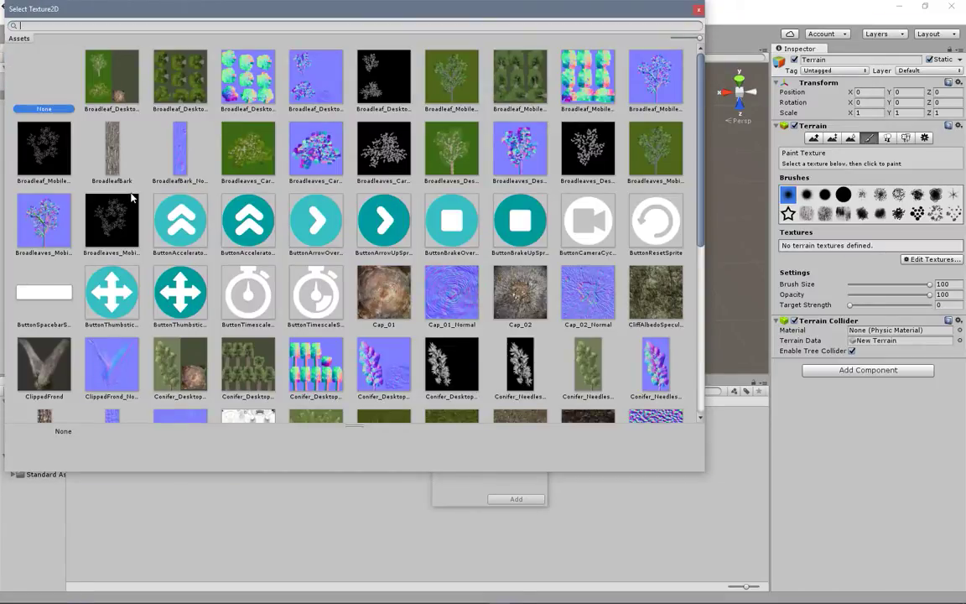
pyautogui.scroll(-5, 476, 305)
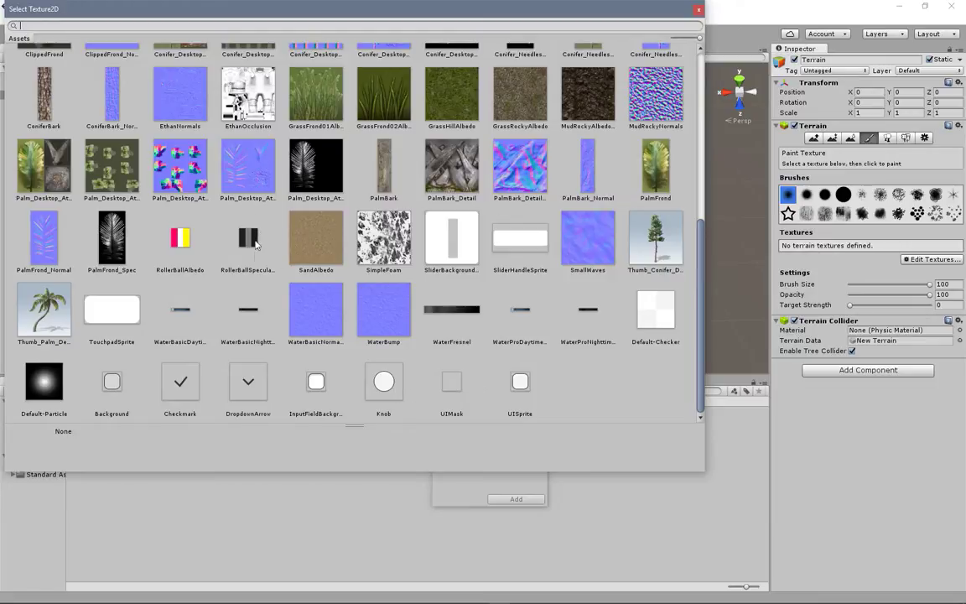
pyautogui.scroll(2, 256, 206)
pyautogui.scroll(1, 257, 202)
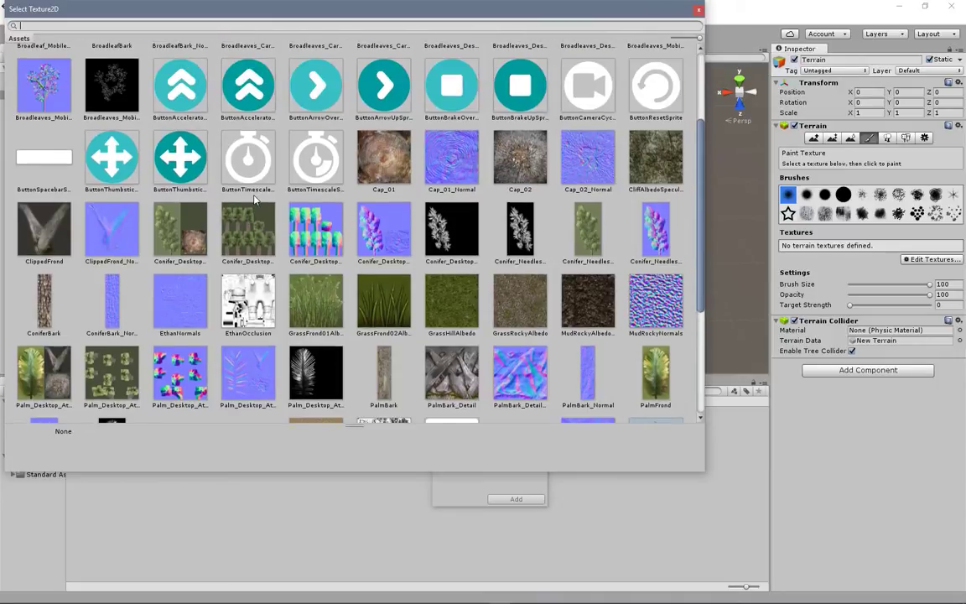
pyautogui.scroll(2, 257, 200)
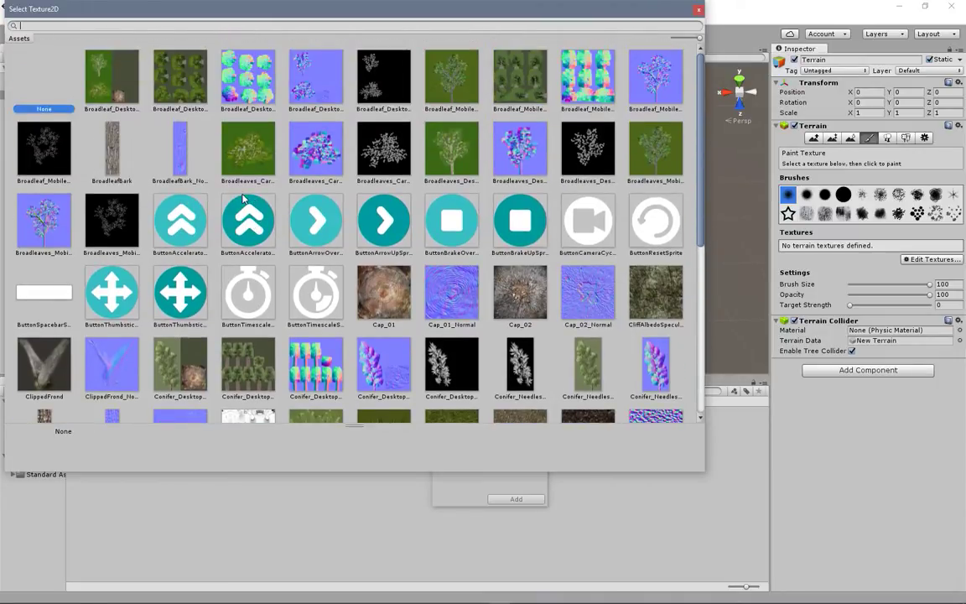
pyautogui.scroll(-5, 316, 208)
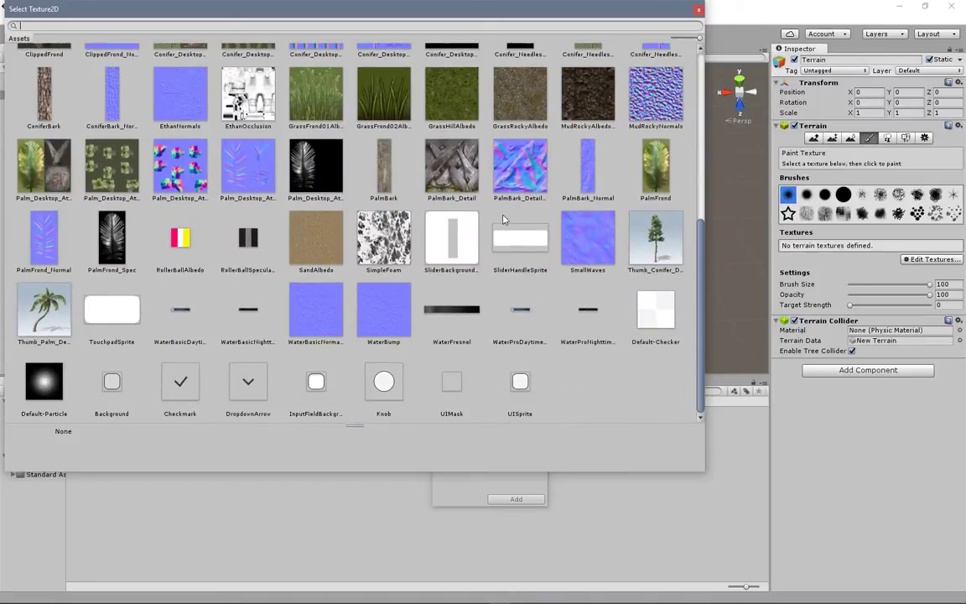
pyautogui.doubleClick(655, 312)
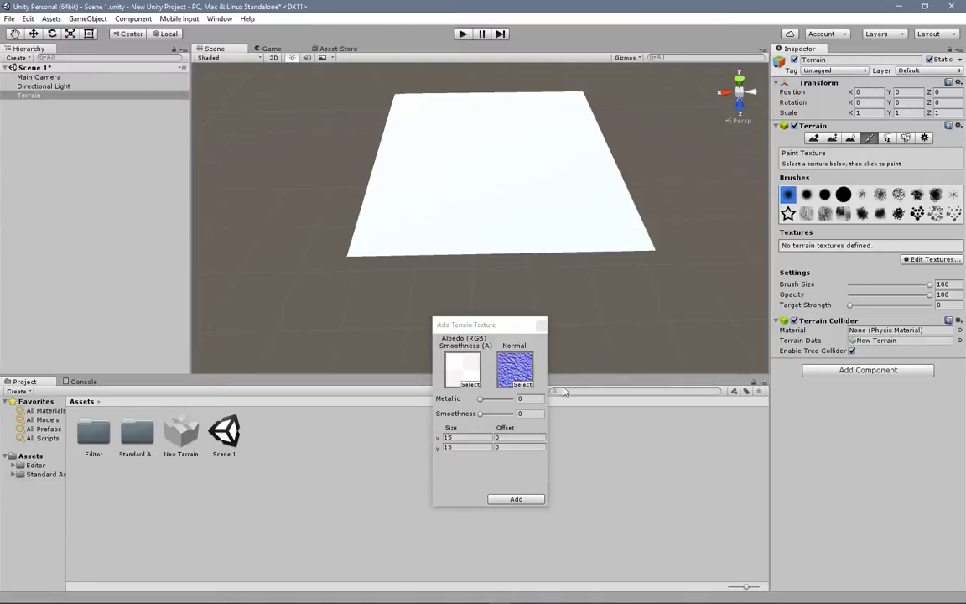
pyautogui.click(511, 499)
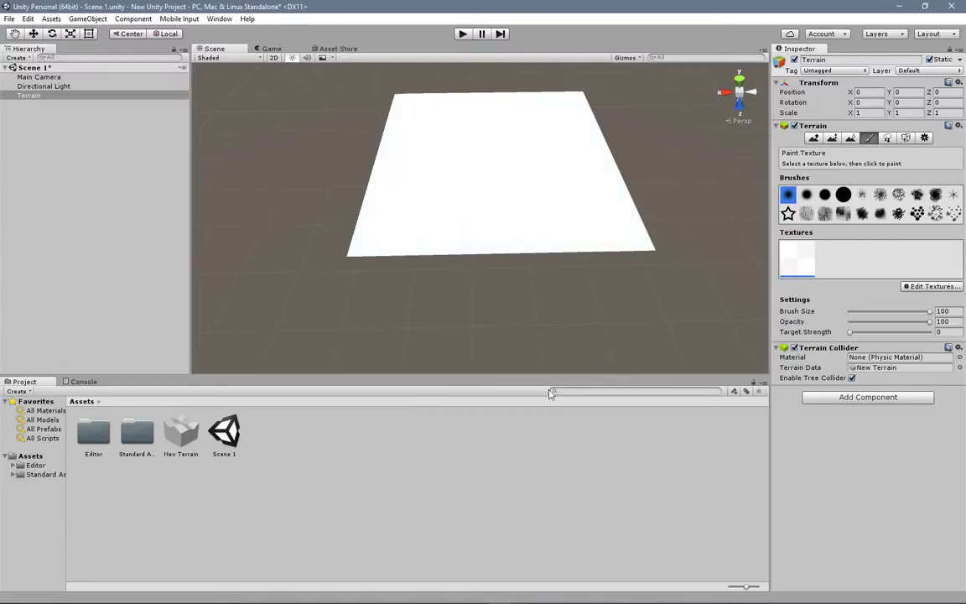
# Step: Examine the bumpy surface texture on the terrain up close, from a distance and at different angles
pyautogui.scroll(5, 502, 201)
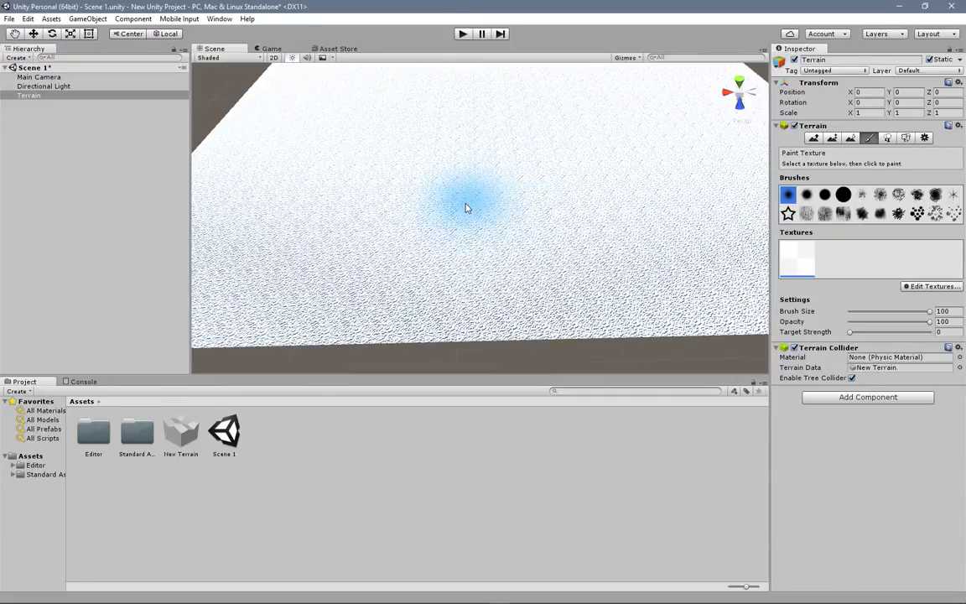
pyautogui.scroll(3, 467, 207)
pyautogui.scroll(-8, 466, 207)
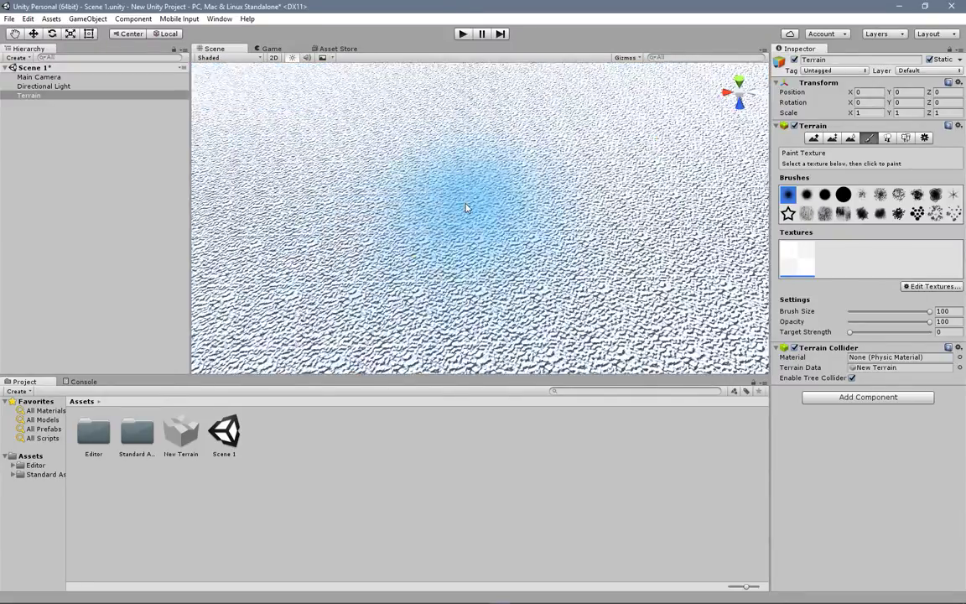
pyautogui.moveTo(557, 268); pyautogui.dragTo(482, 173, button='right')
pyautogui.scroll(5, 485, 279)
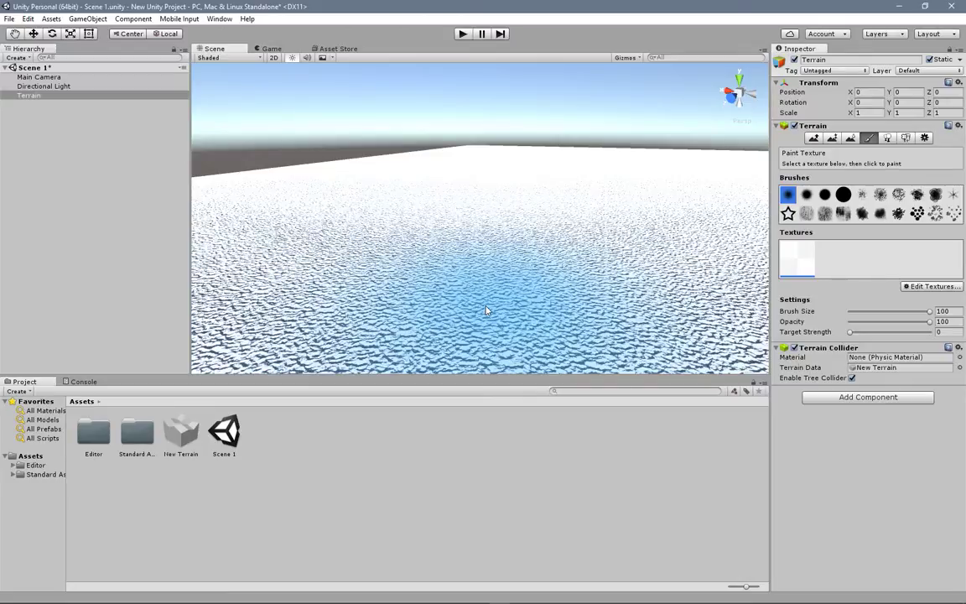
pyautogui.scroll(-6, 423, 272)
pyautogui.moveTo(454, 250); pyautogui.dragTo(681, 298, button='right')
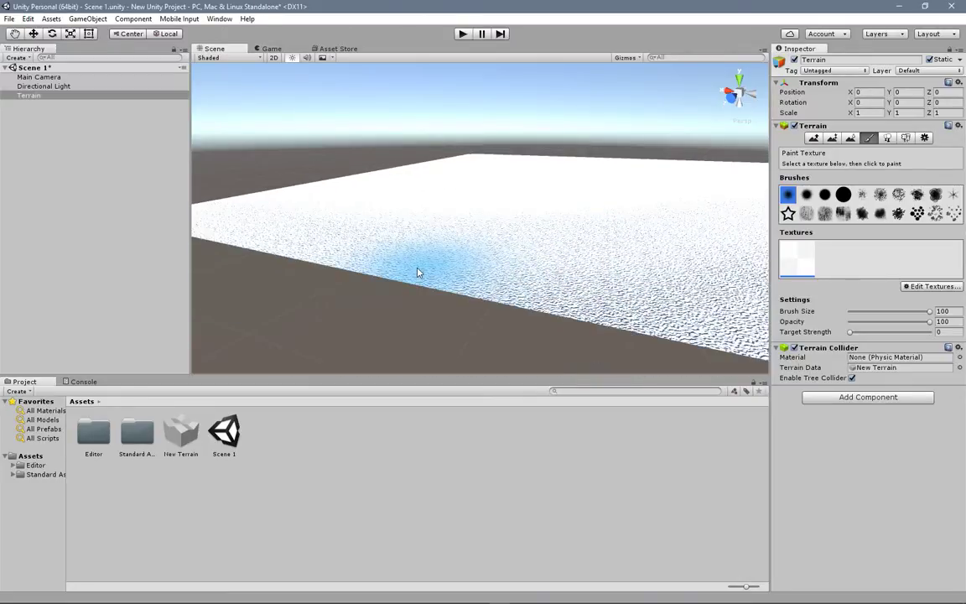
pyautogui.moveTo(681, 298); pyautogui.dragTo(591, 273, button='middle')
pyautogui.scroll(5, 498, 277)
pyautogui.moveTo(559, 280); pyautogui.dragTo(478, 272, button='right')
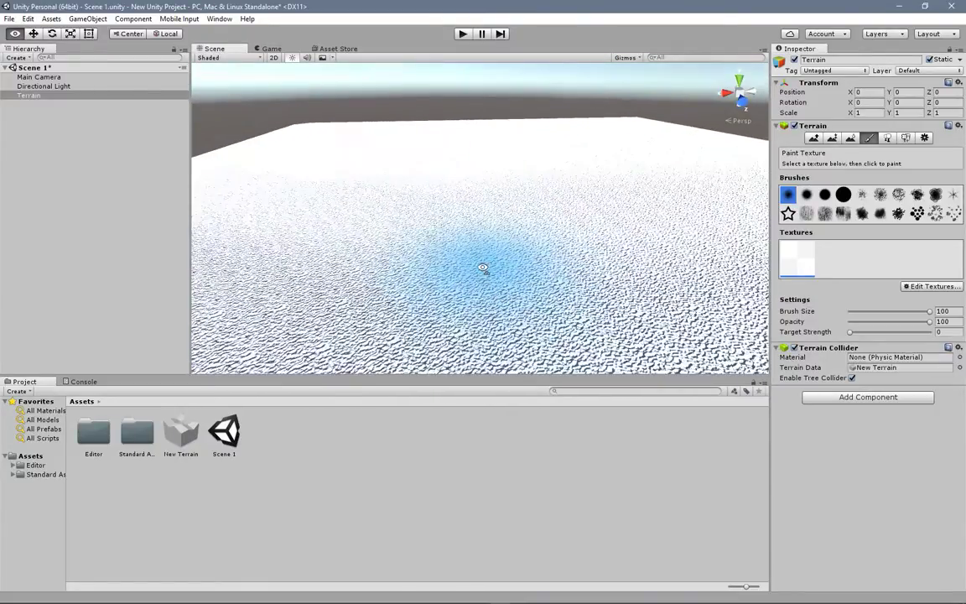
pyautogui.scroll(-5, 478, 271)
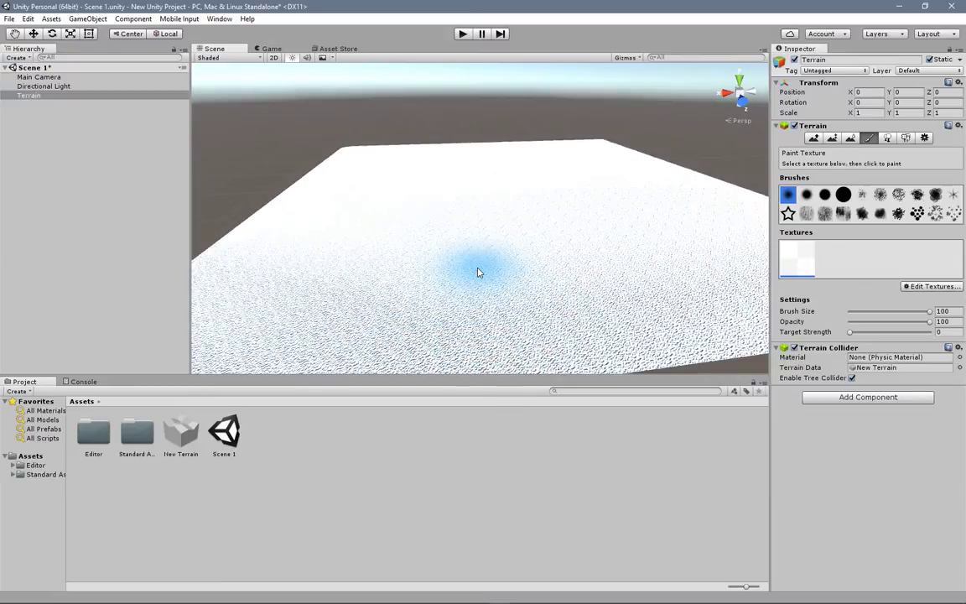
pyautogui.scroll(4, 478, 271)
# Step: Rotate the directional light to about X 25, Y 51, Z 69 so it strikes the terrain from a different angle
pyautogui.moveTo(476, 245); pyautogui.dragTo(472, 308, button='middle')
pyautogui.scroll(-4, 478, 261)
pyautogui.scroll(2, 479, 261)
pyautogui.click(84, 86)
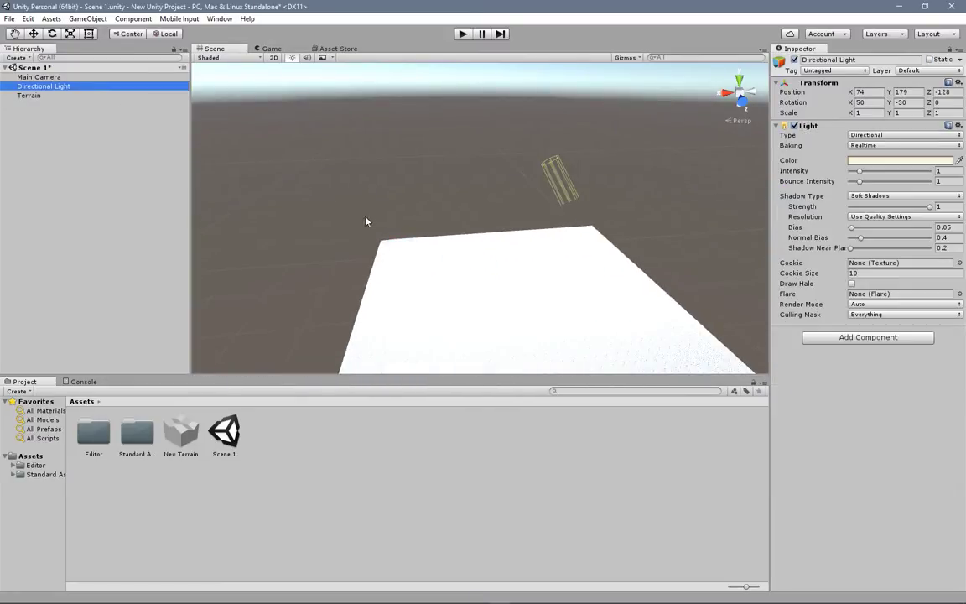
pyautogui.scroll(2, 468, 348)
pyautogui.moveTo(468, 347); pyautogui.dragTo(400, 328, button='middle')
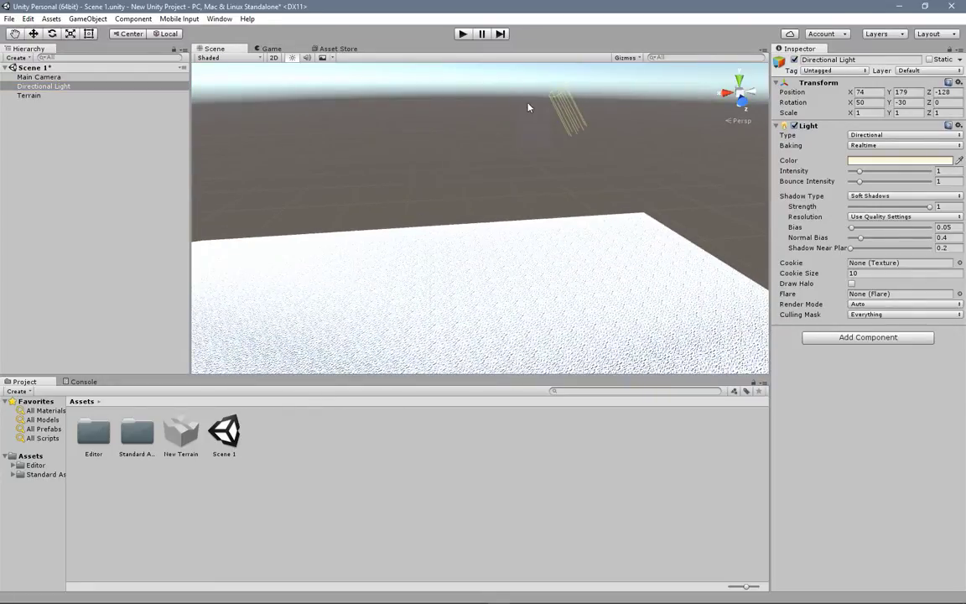
pyautogui.press('e')
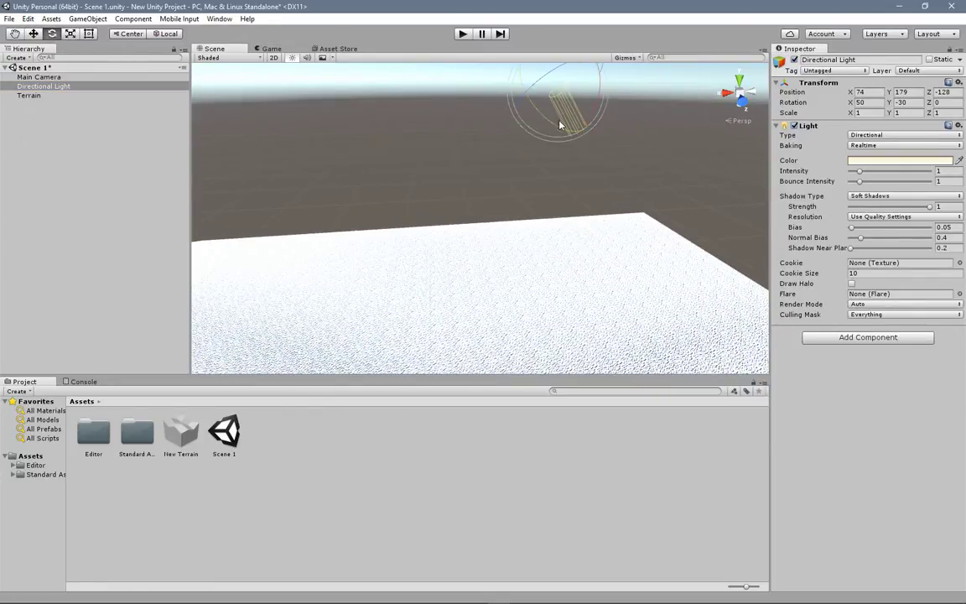
pyautogui.moveTo(563, 131); pyautogui.dragTo(585, 139)
pyautogui.moveTo(495, 117)
pyautogui.mouseDown()
pyautogui.moveTo(476, 114)
pyautogui.moveTo(483, 88)
pyautogui.mouseUp()
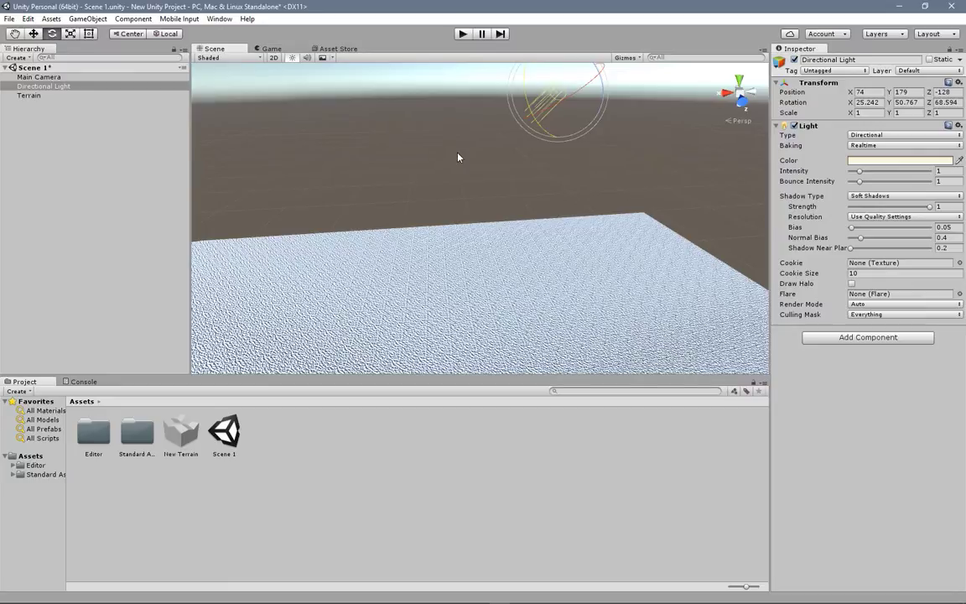
pyautogui.scroll(-3, 457, 204)
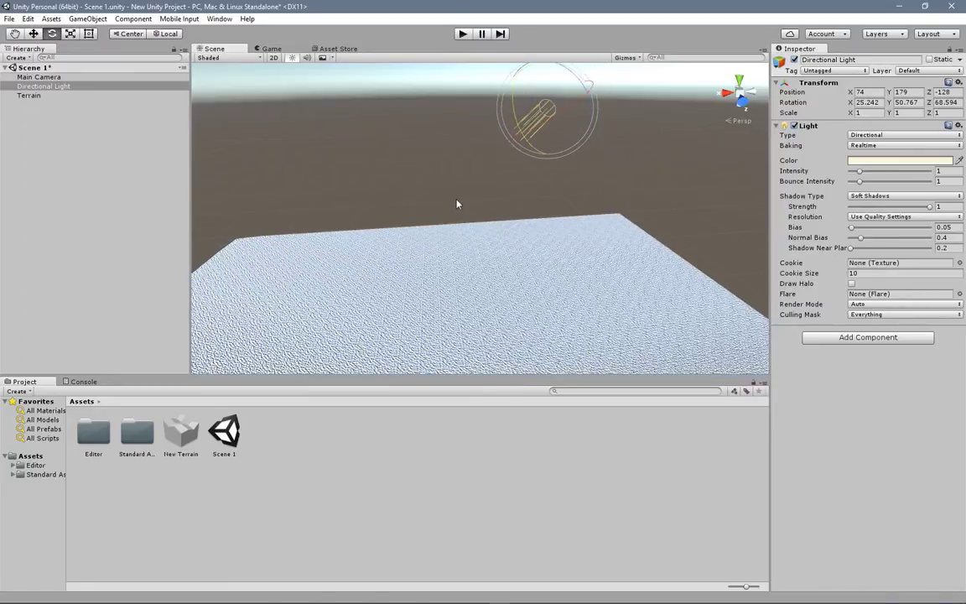
pyautogui.moveTo(448, 317); pyautogui.dragTo(383, 202, button='middle')
# Step: Edit the existing terrain texture, replacing its albedo with MudRockyAlbedoSpecular, and apply the change
pyautogui.click(34, 33)
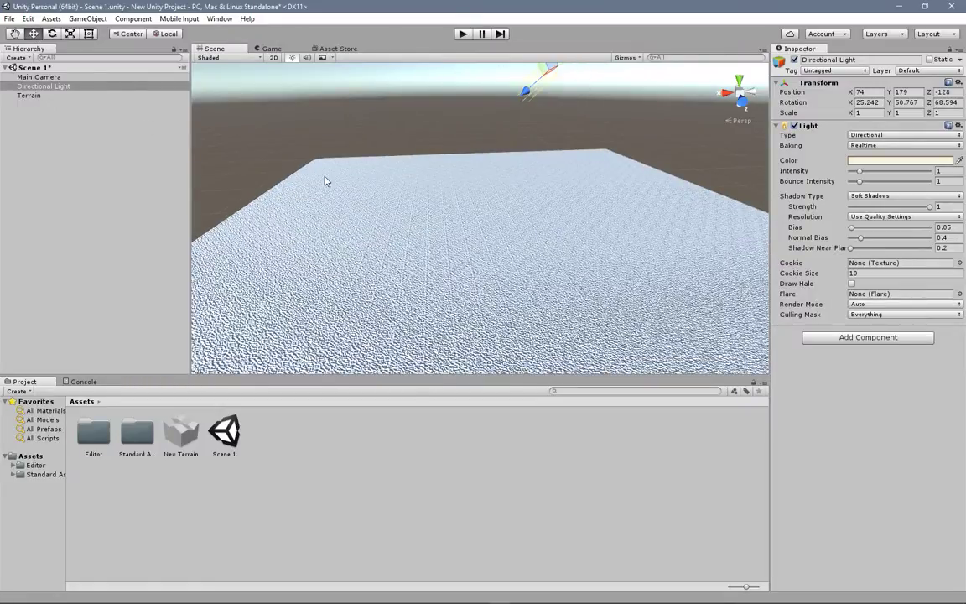
pyautogui.click(361, 183)
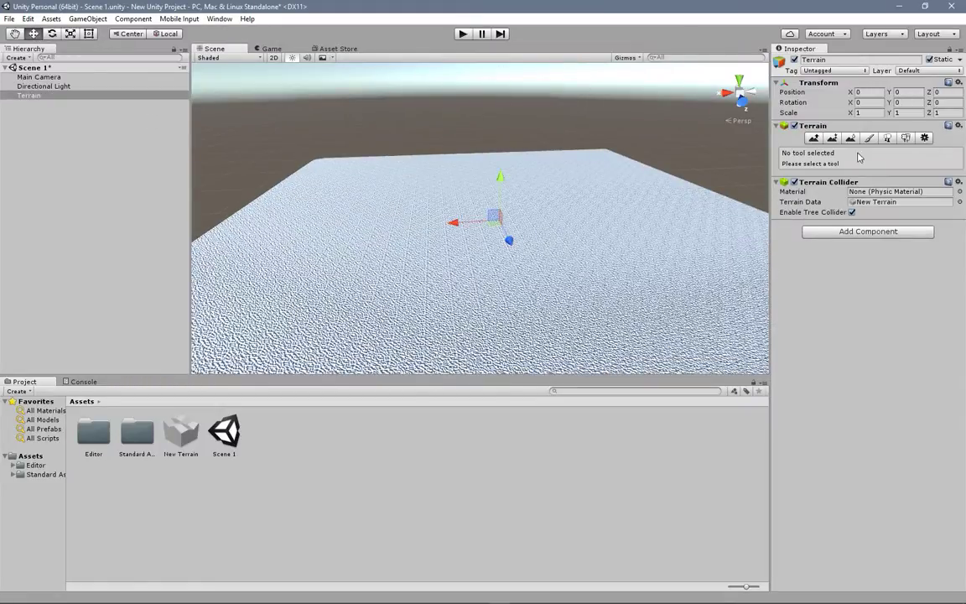
pyautogui.click(869, 137)
pyautogui.click(931, 286)
pyautogui.click(917, 302)
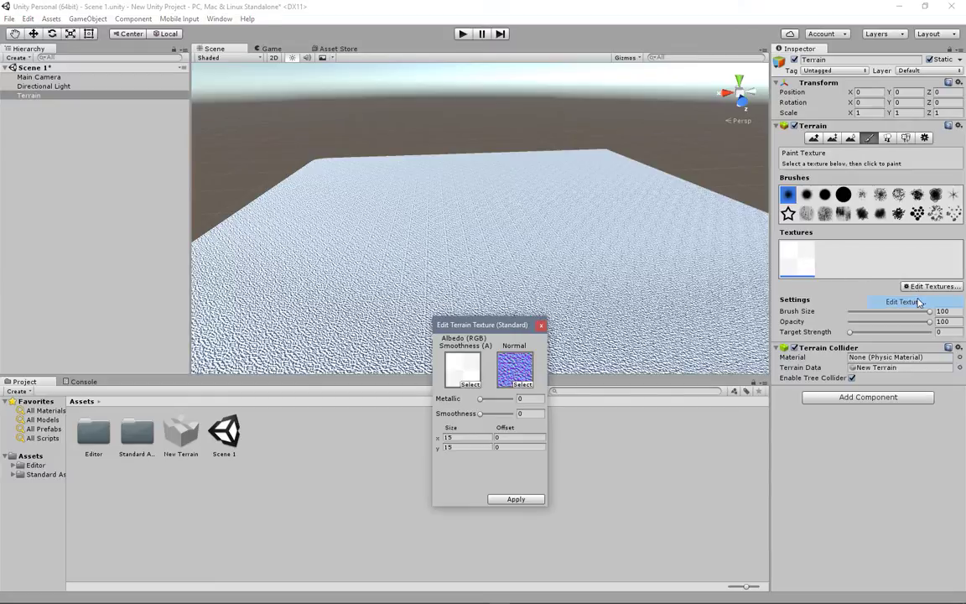
pyautogui.click(471, 385)
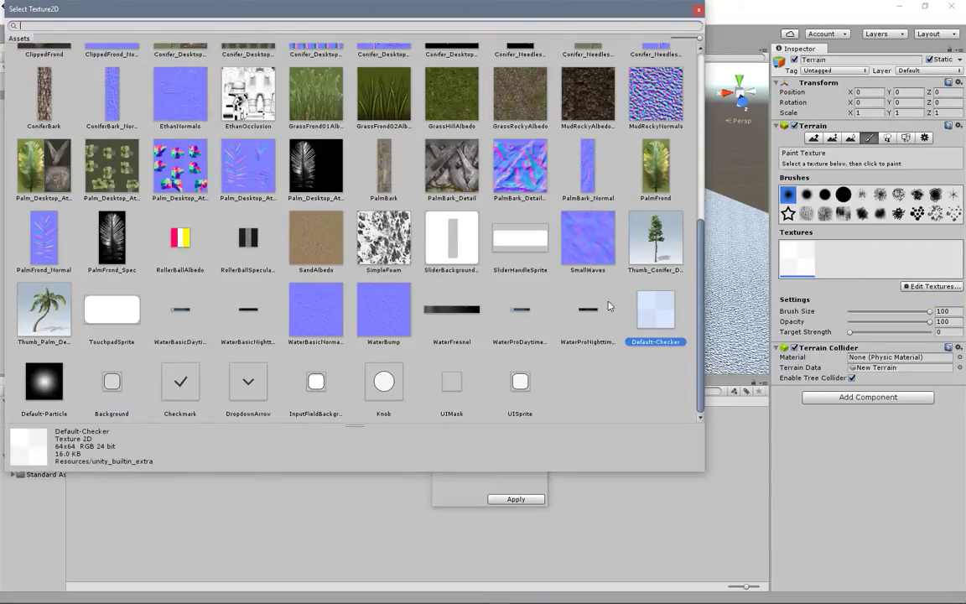
pyautogui.scroll(6, 586, 307)
pyautogui.scroll(-3, 623, 320)
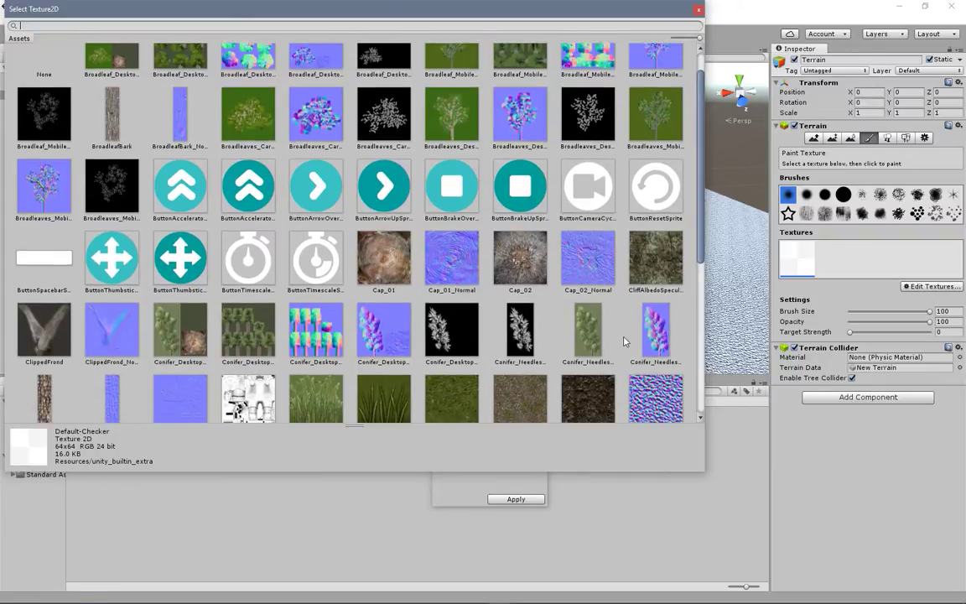
pyautogui.click(598, 340)
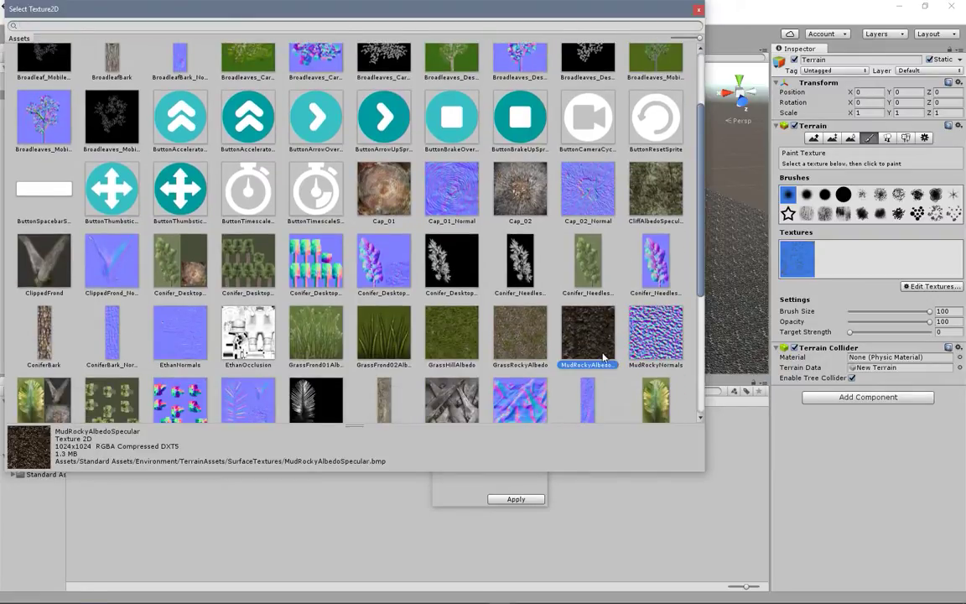
pyautogui.doubleClick(598, 350)
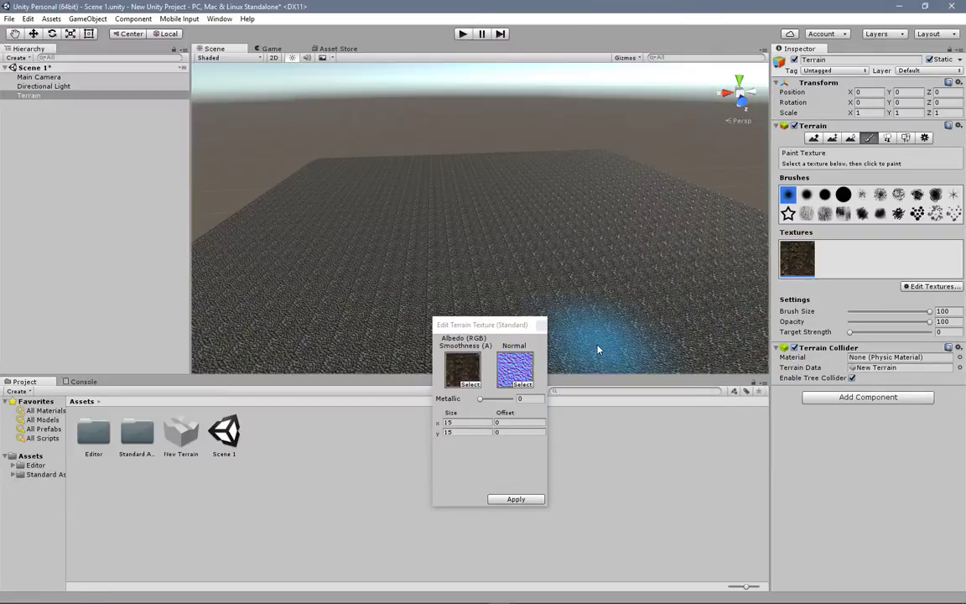
pyautogui.click(516, 499)
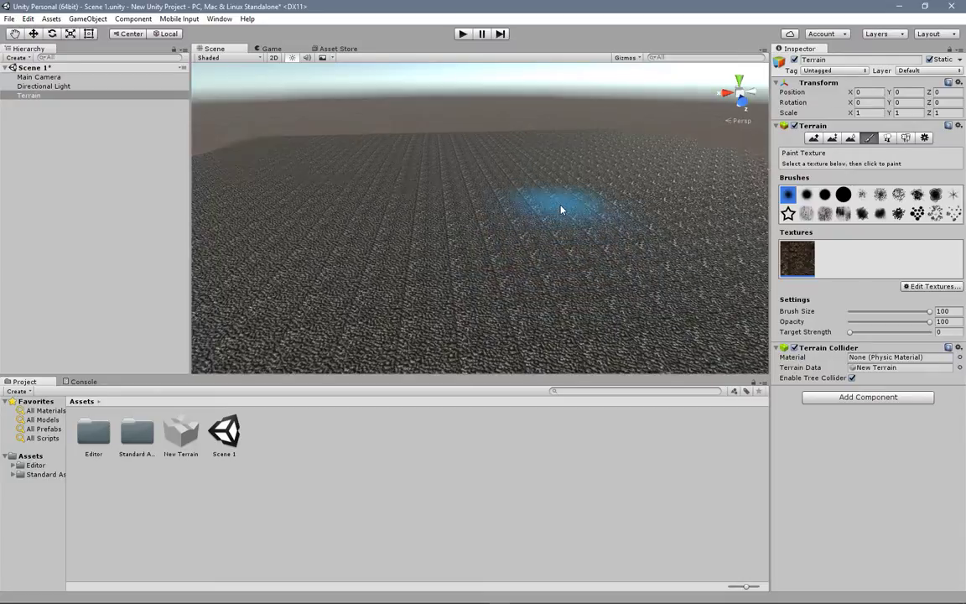
# Step: Move the directional light to about X 14, Y 86, Z -124 and rotate it to about 23, -2, 44
pyautogui.scroll(-5, 558, 205)
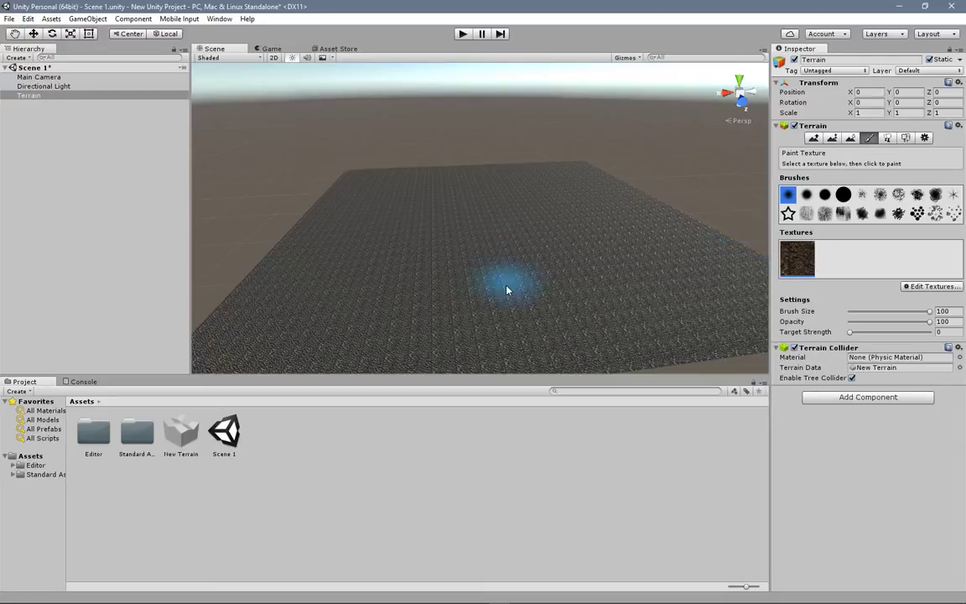
pyautogui.scroll(6, 507, 281)
pyautogui.scroll(-6, 556, 244)
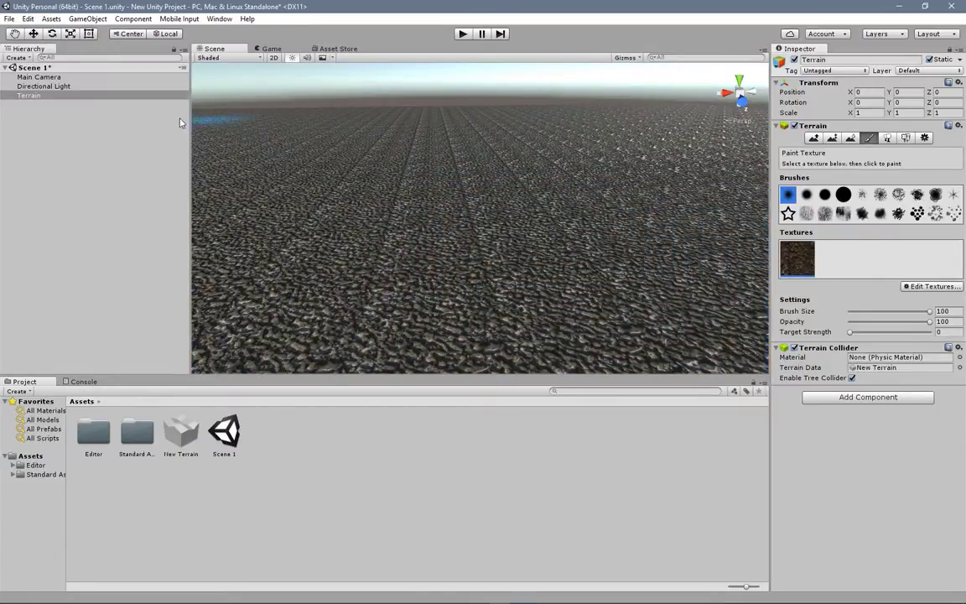
pyautogui.click(70, 88)
pyautogui.scroll(-5, 526, 272)
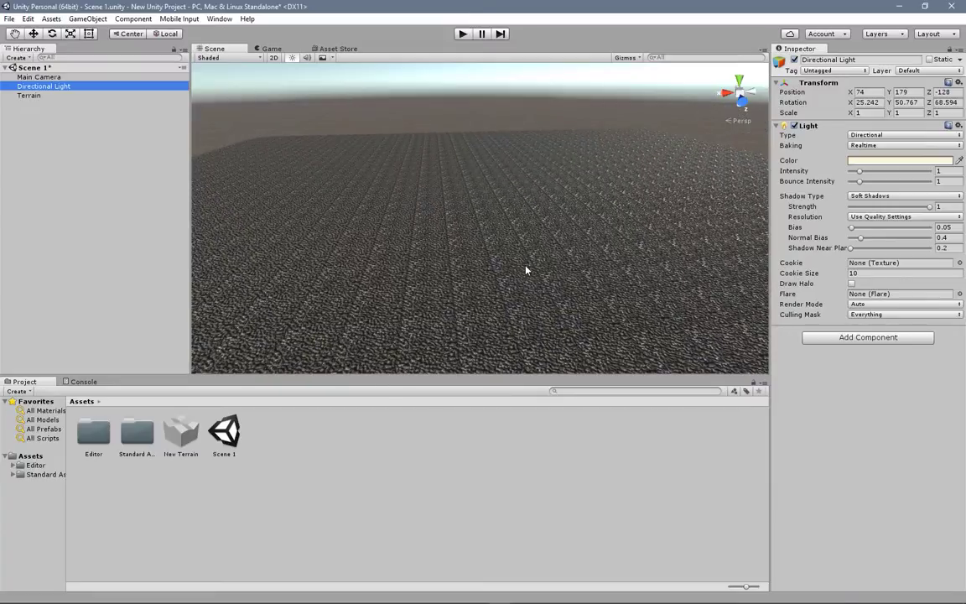
pyautogui.scroll(-3, 487, 207)
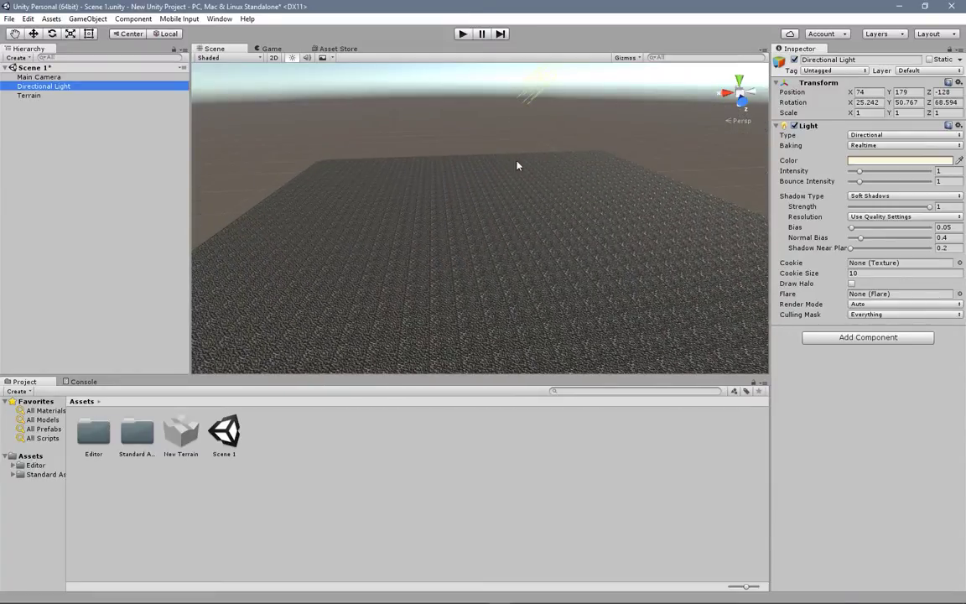
pyautogui.scroll(-2, 522, 136)
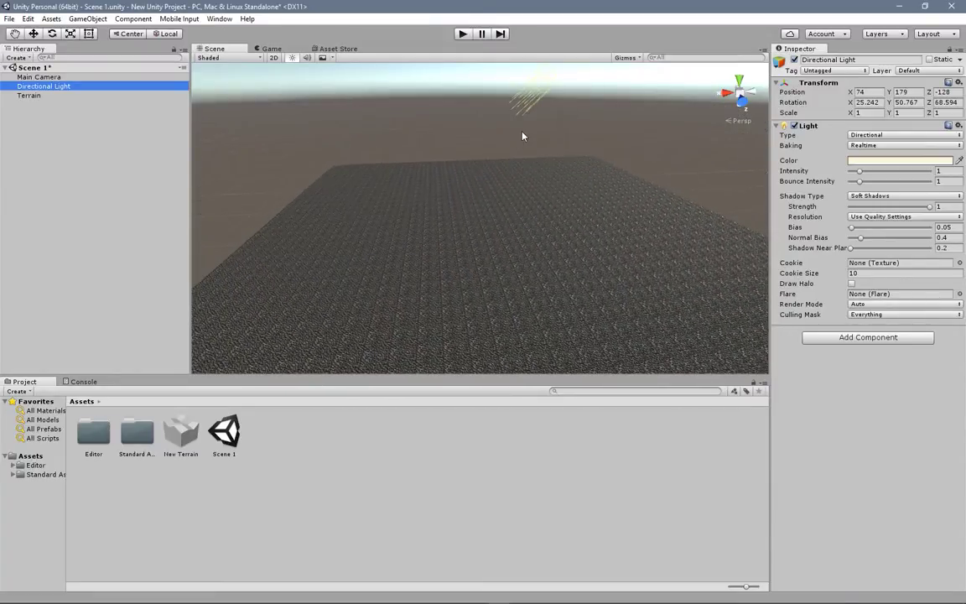
pyautogui.click(34, 34)
pyautogui.moveTo(534, 71); pyautogui.dragTo(527, 131)
pyautogui.press('e')
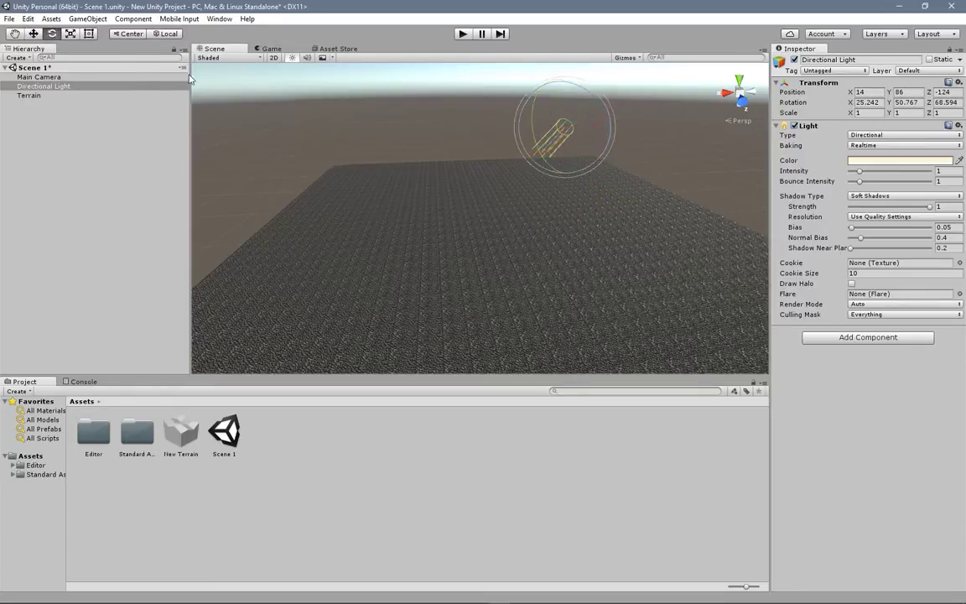
pyautogui.moveTo(564, 145); pyautogui.dragTo(591, 171)
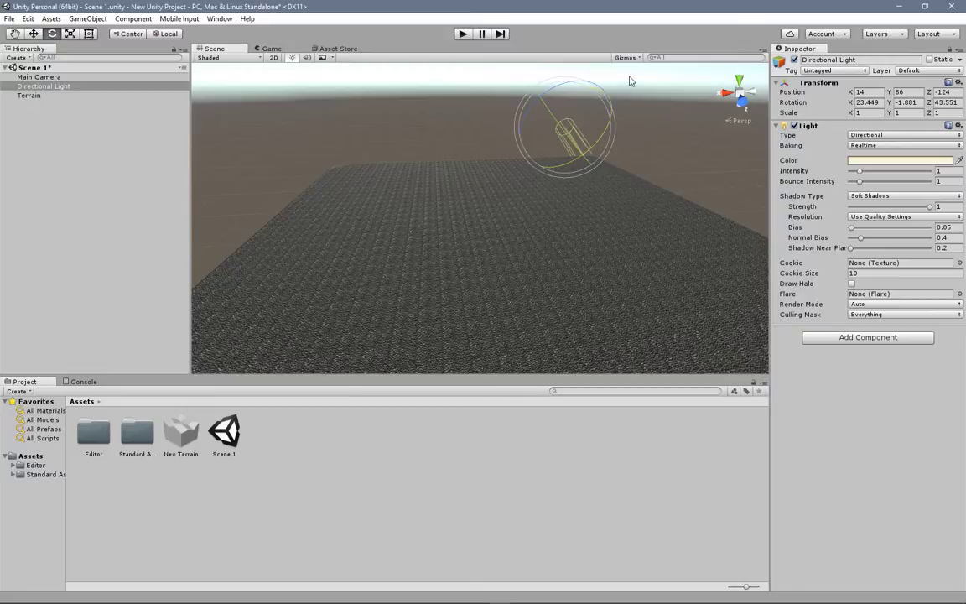
# Step: Select the terrain and activate the Raise / Lower Terrain tool with the whole terrain in view
pyautogui.click(40, 96)
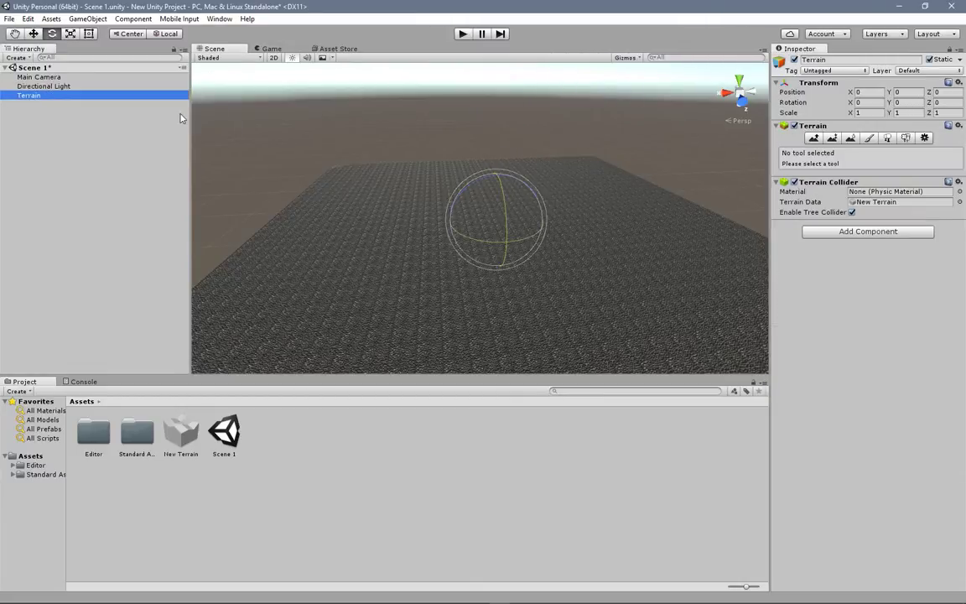
pyautogui.click(869, 137)
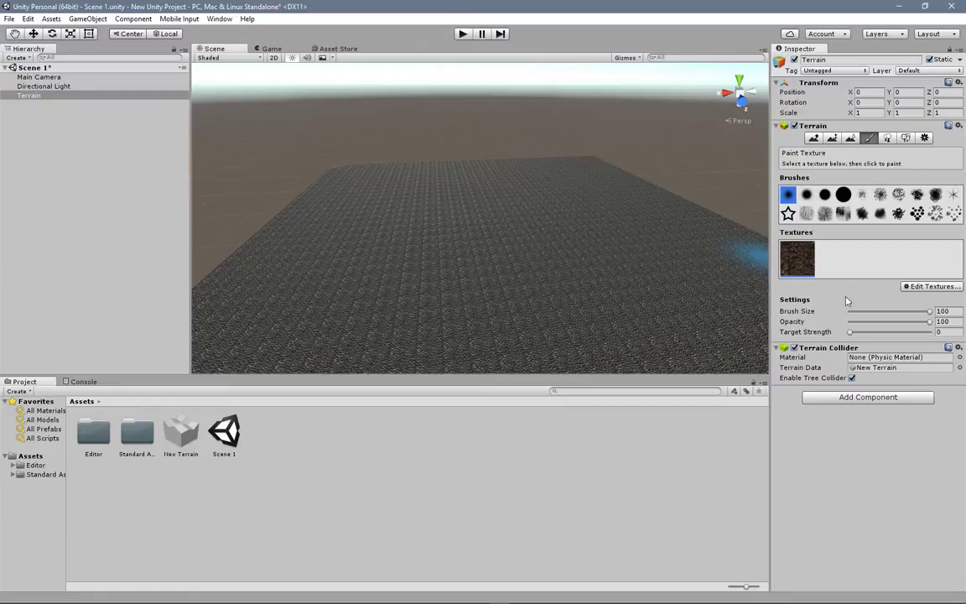
pyautogui.scroll(-5, 507, 206)
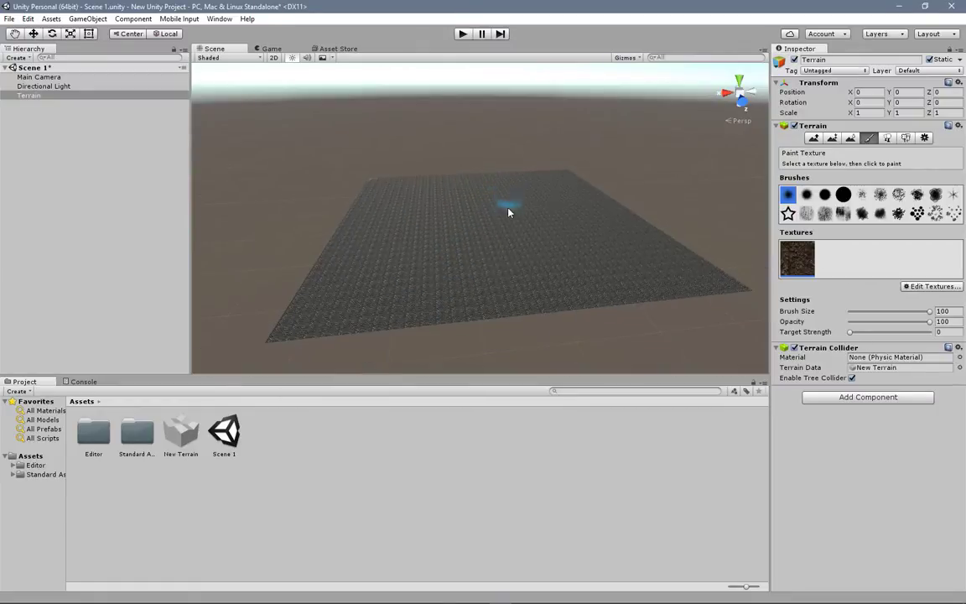
pyautogui.scroll(-4, 508, 209)
pyautogui.moveTo(535, 202); pyautogui.dragTo(541, 250, button='right')
pyautogui.moveTo(523, 155); pyautogui.dragTo(498, 275, button='middle')
pyautogui.hotkey('shift', 'q')
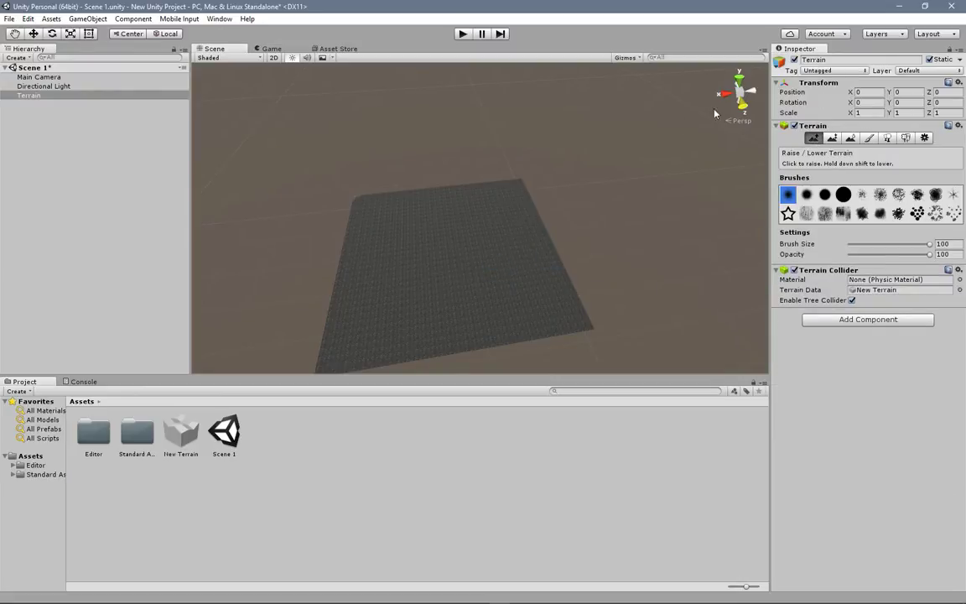
pyautogui.moveTo(371, 250); pyautogui.dragTo(517, 227, button='middle')
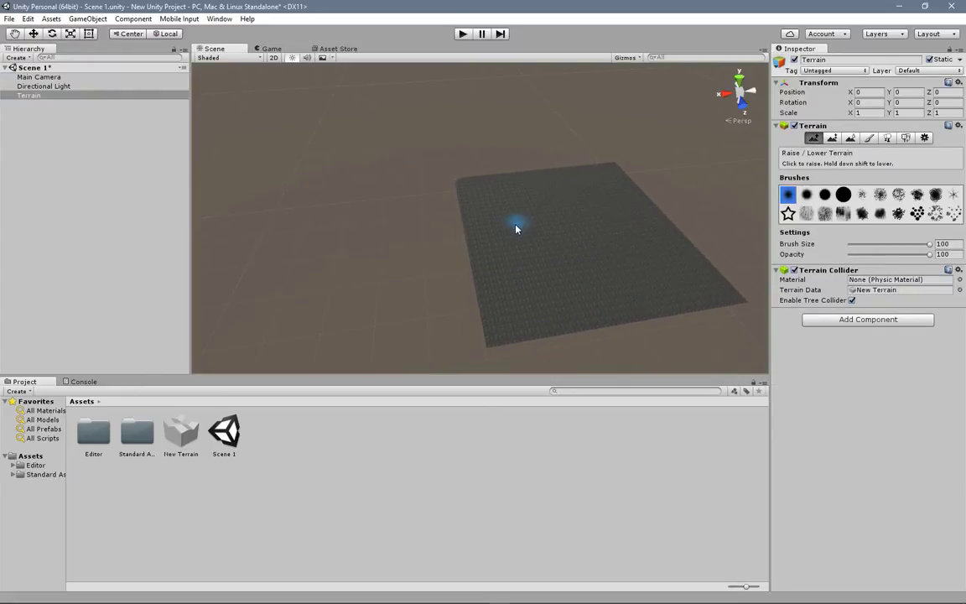
pyautogui.scroll(5, 567, 256)
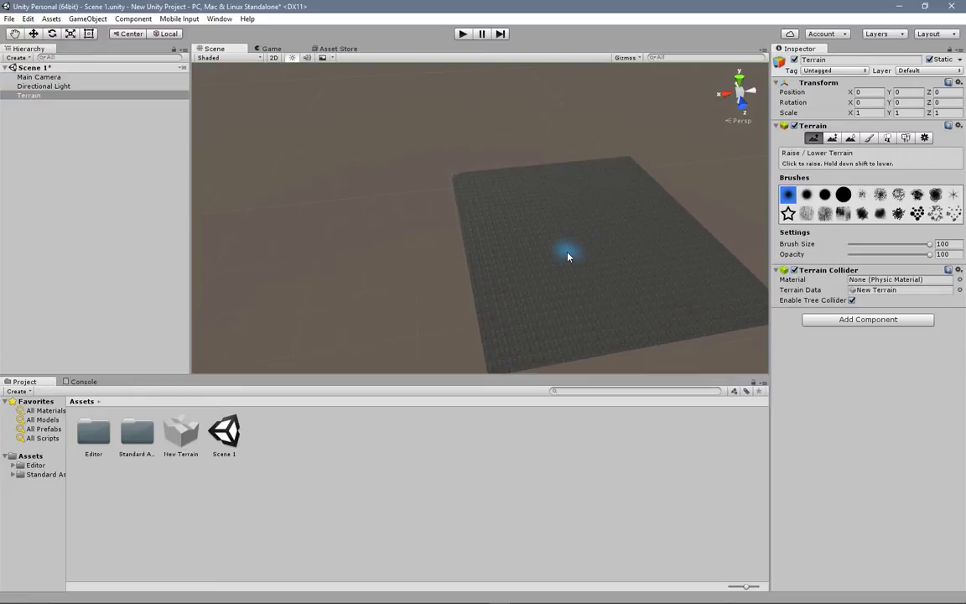
# Step: Raise a series of hills along the terrain's edges and interior with the soft round brush at size 100 and opacity 100
pyautogui.click(496, 317)
pyautogui.click(491, 272)
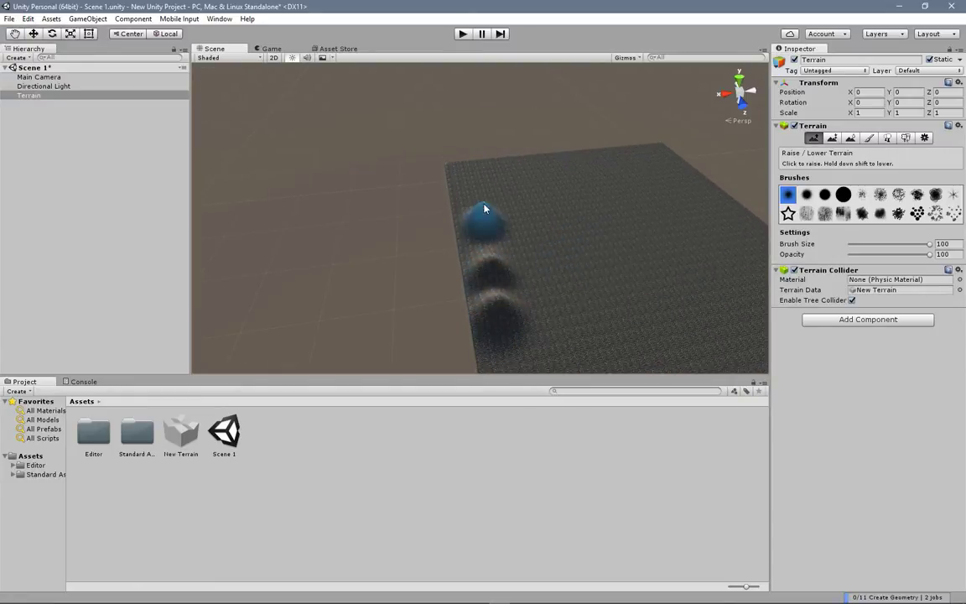
pyautogui.click(483, 220)
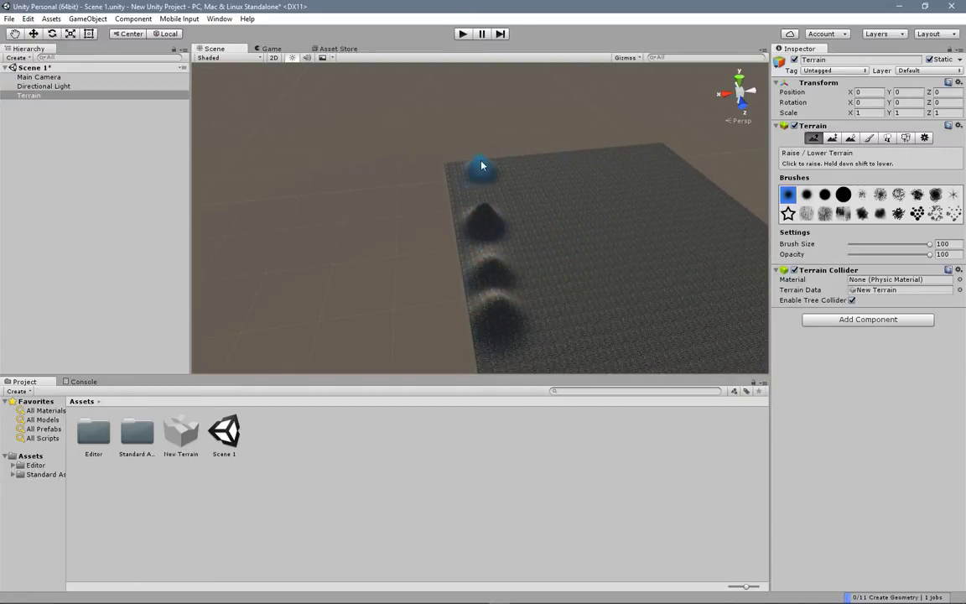
pyautogui.click(703, 199)
pyautogui.click(678, 167)
pyautogui.moveTo(549, 204); pyautogui.dragTo(487, 203)
pyautogui.click(562, 263)
pyautogui.moveTo(671, 269); pyautogui.dragTo(634, 272, button='right')
pyautogui.moveTo(634, 271); pyautogui.dragTo(517, 256, button='middle')
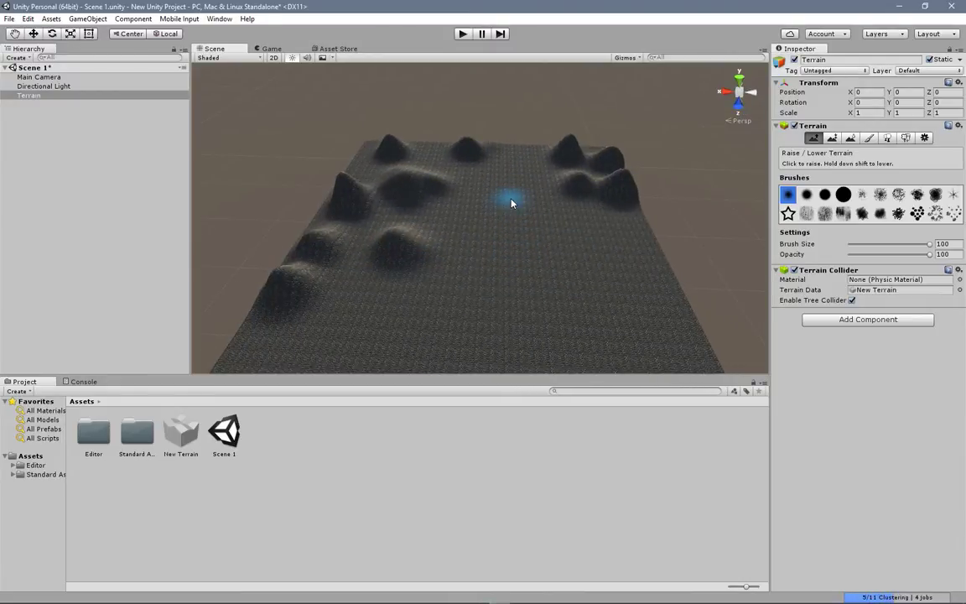
# Step: Undo all the hills just raised on the terrain
pyautogui.hotkey('ctrl', 'z')
pyautogui.hotkey('ctrl', 'z')
pyautogui.hotkey('ctrl', 'z')
pyautogui.hotkey('ctrl', 'z')
pyautogui.hotkey('ctrl', 'z')
pyautogui.hotkey('ctrl', 'z')
pyautogui.hotkey('ctrl', 'z')
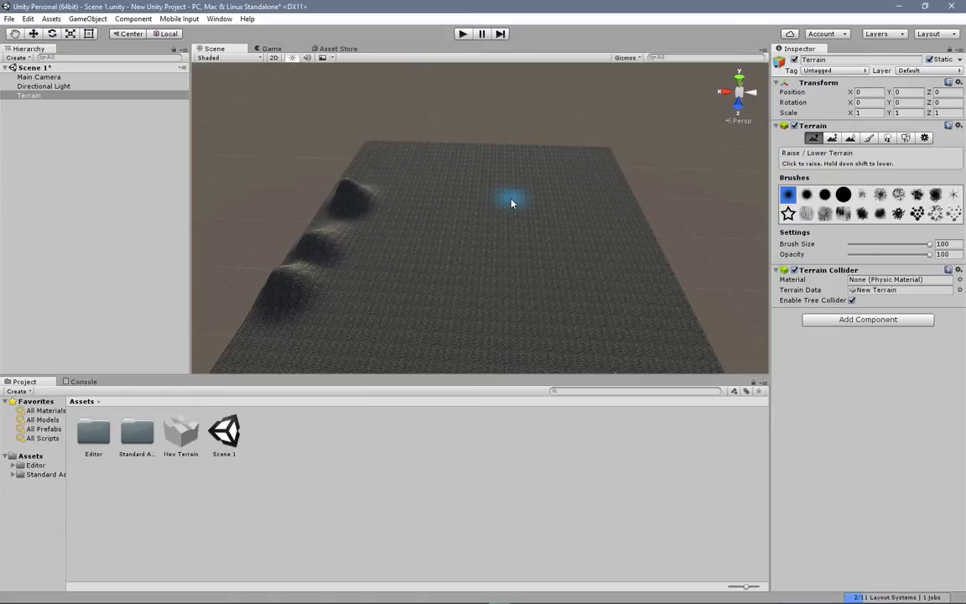
pyautogui.hotkey('ctrl', 'z')
pyautogui.hotkey('ctrl', 'z')
pyautogui.hotkey('ctrl', 'z')
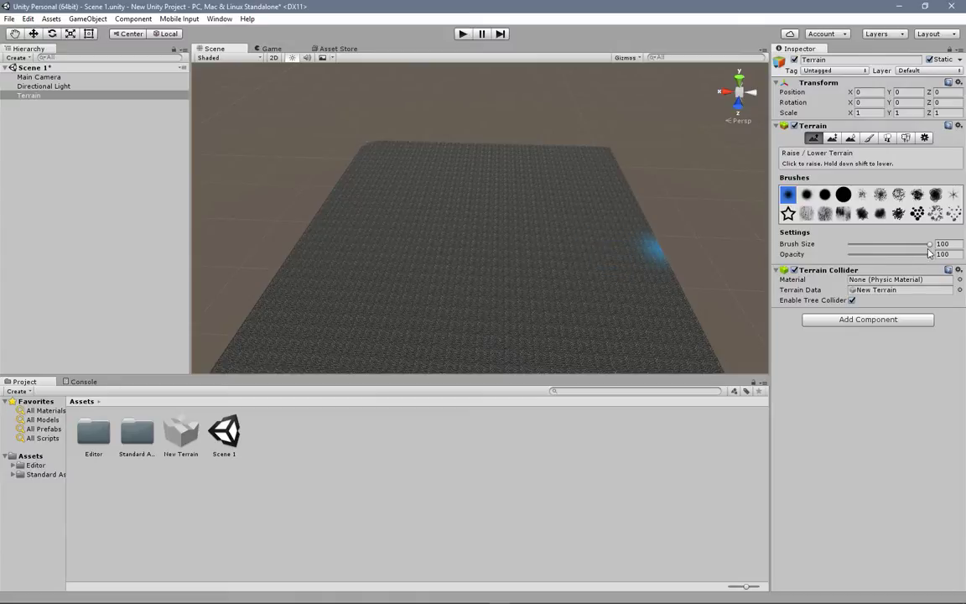
# Step: Set the brush opacity to 37 and raise one low mound near the middle of the terrain
pyautogui.moveTo(928, 254); pyautogui.dragTo(885, 255)
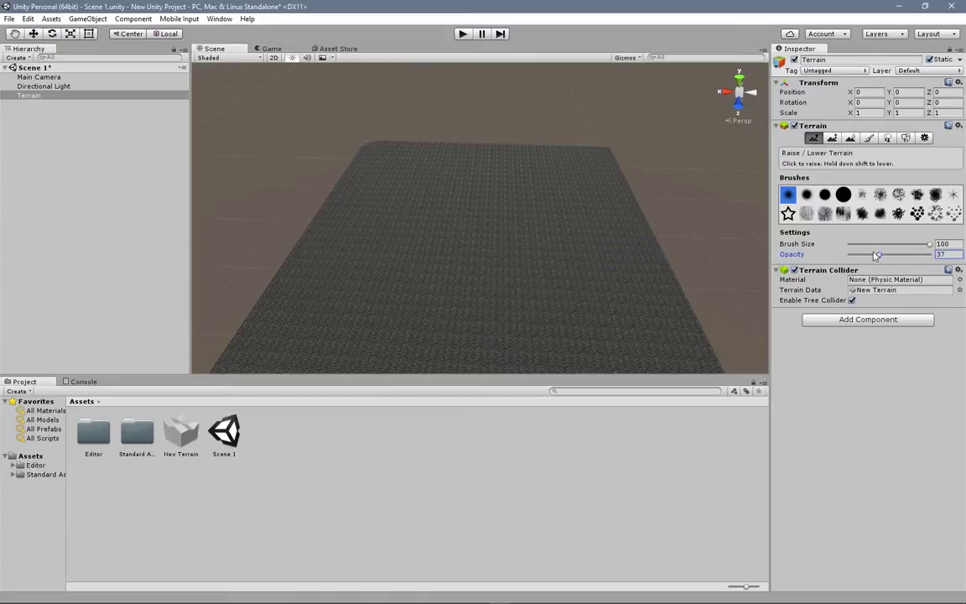
pyautogui.click(511, 293)
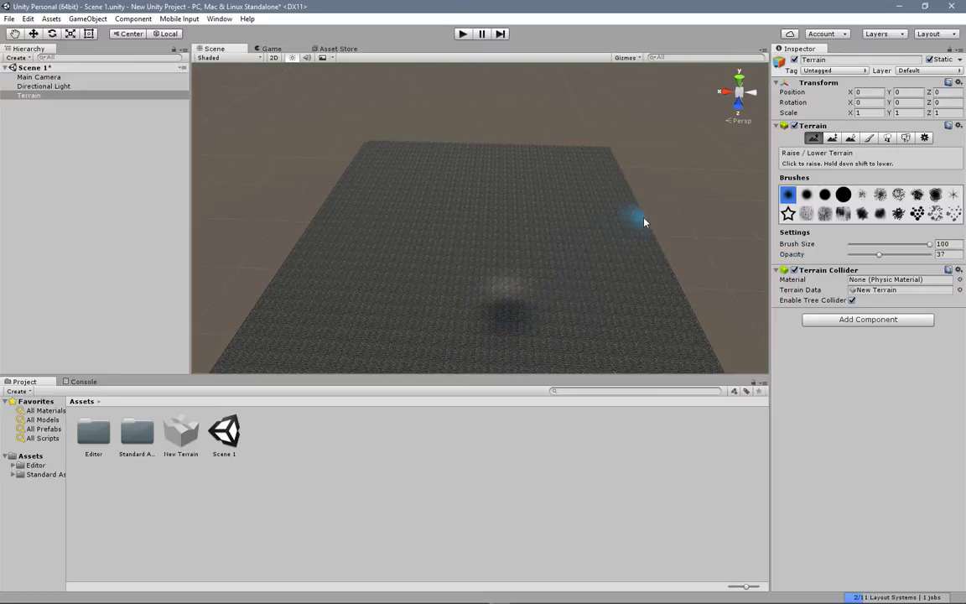
pyautogui.moveTo(503, 250); pyautogui.dragTo(513, 224, button='middle')
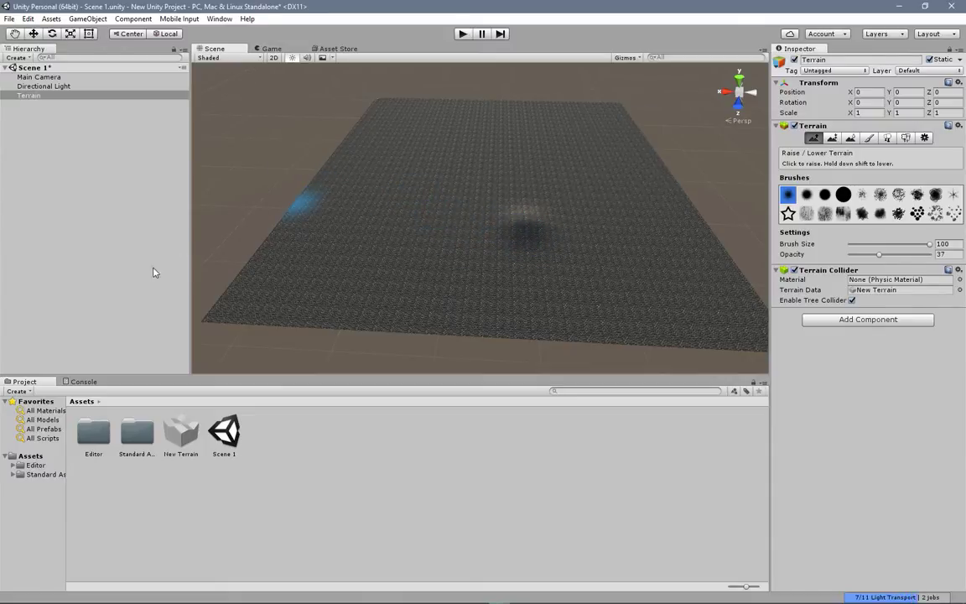
# Step: Open the Characters folder inside the project's Standard Assets folder
pyautogui.click(42, 457)
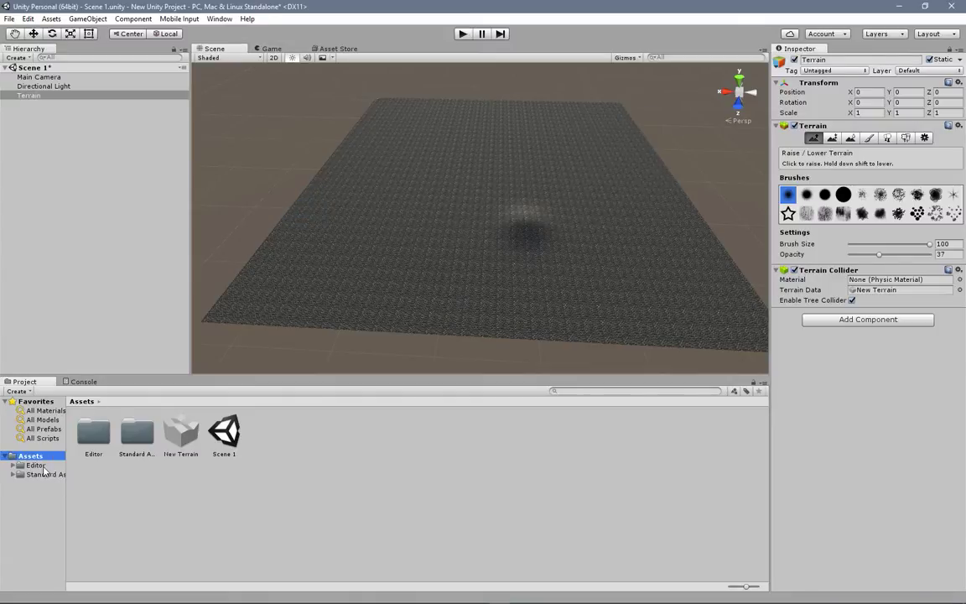
pyautogui.doubleClick(137, 432)
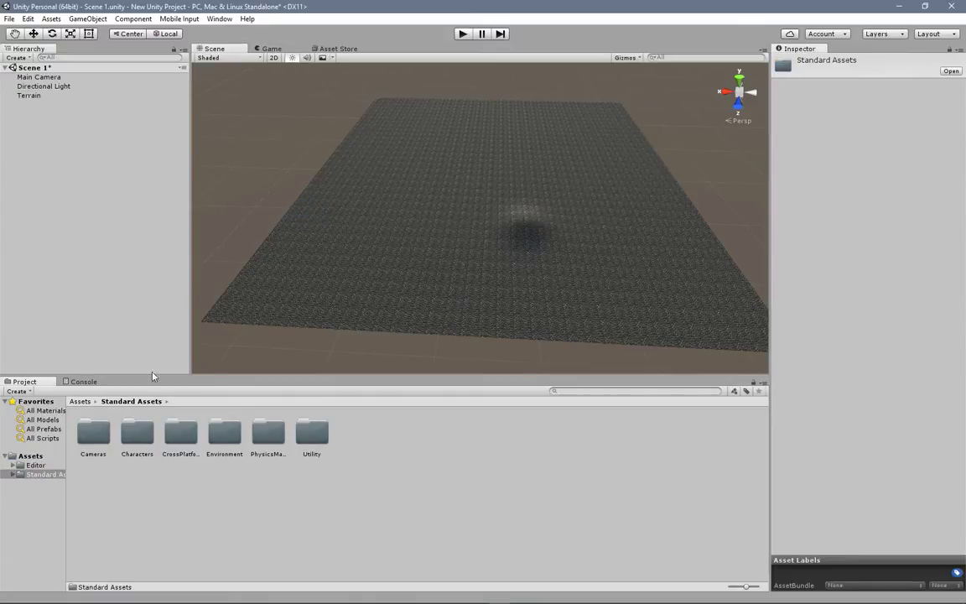
pyautogui.doubleClick(136, 436)
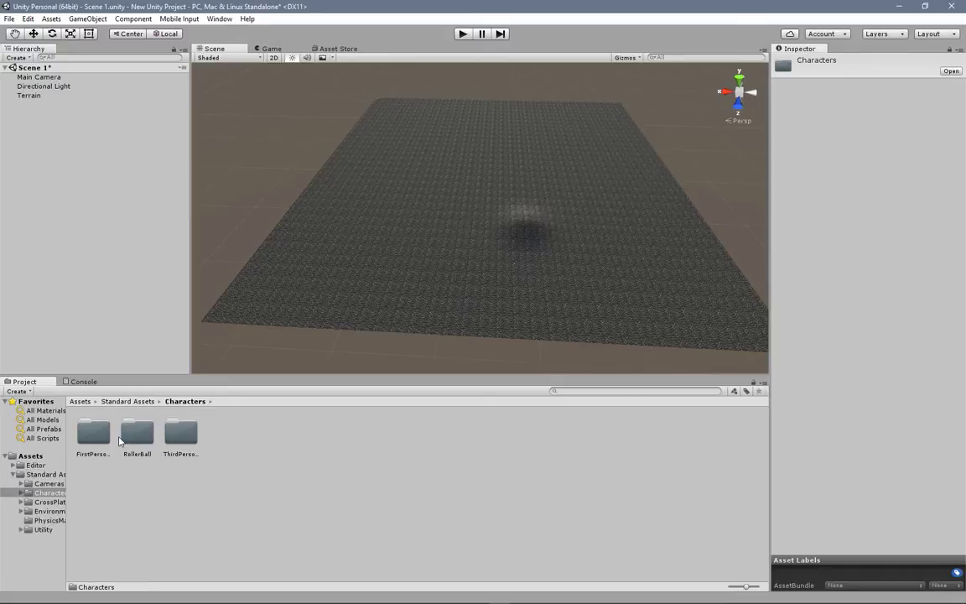
# Step: Check the list of standard asset packages available for import, without importing any
pyautogui.click(53, 21)
pyautogui.moveTo(73, 120)
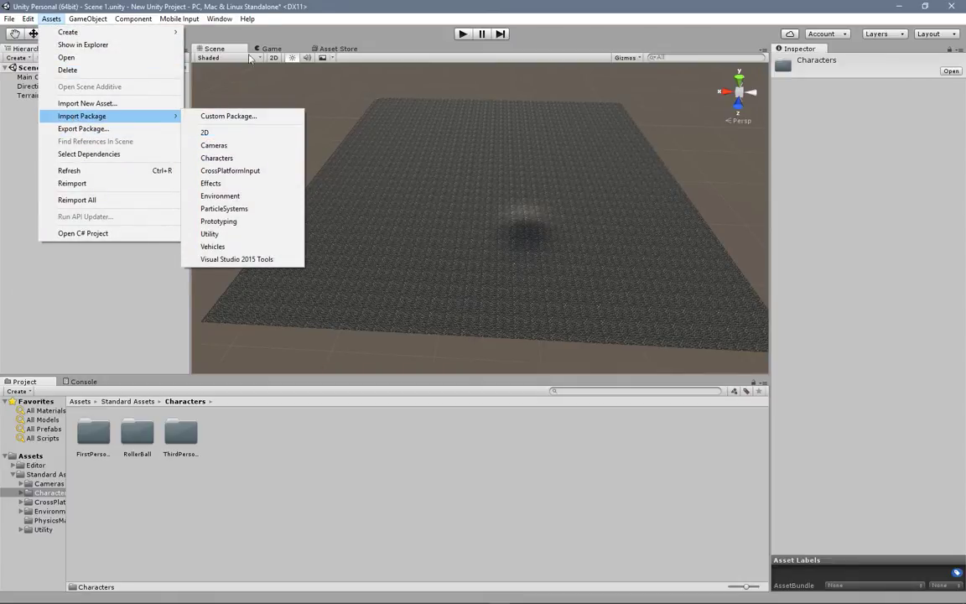
pyautogui.click(344, 11)
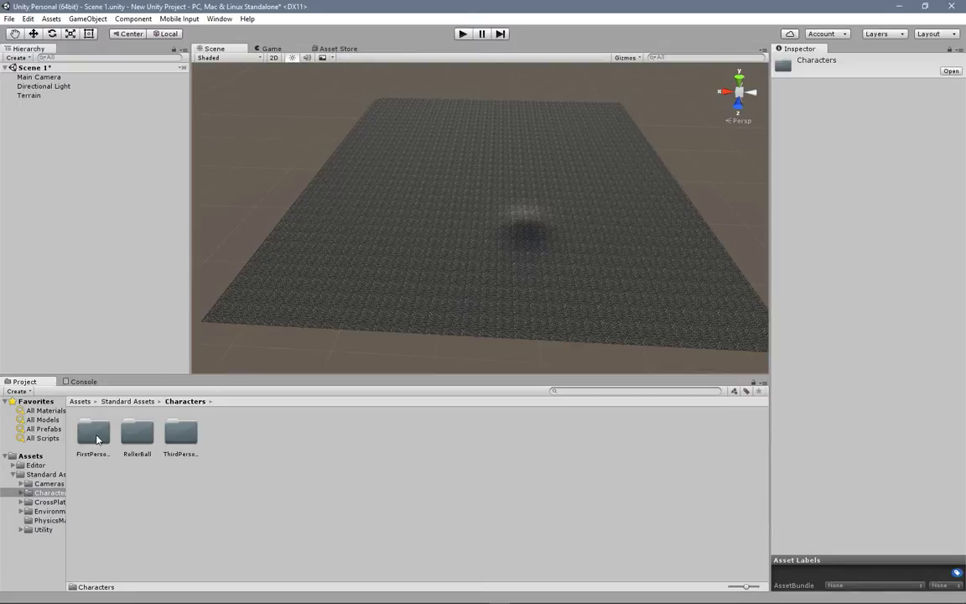
# Step: Place the FPSController prefab from FirstPersonCharacter's Prefabs folder on the terrain, in front of the mound
pyautogui.doubleClick(94, 434)
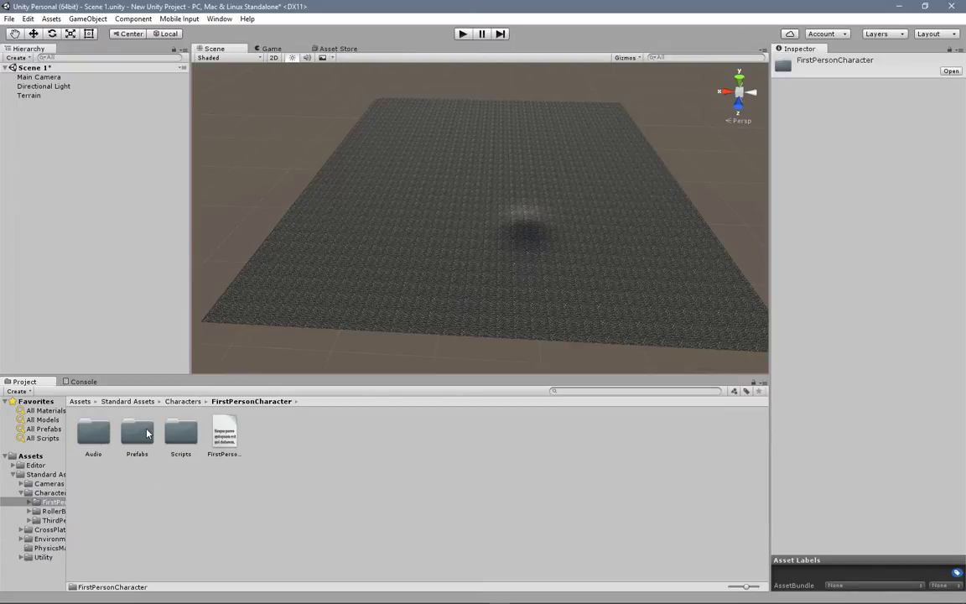
pyautogui.doubleClick(136, 433)
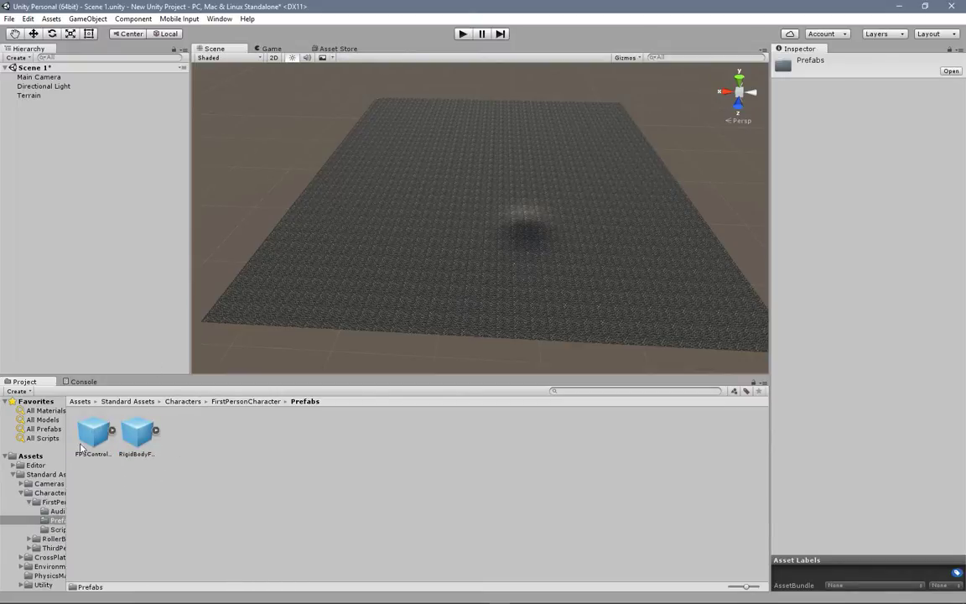
pyautogui.moveTo(94, 437); pyautogui.dragTo(483, 261)
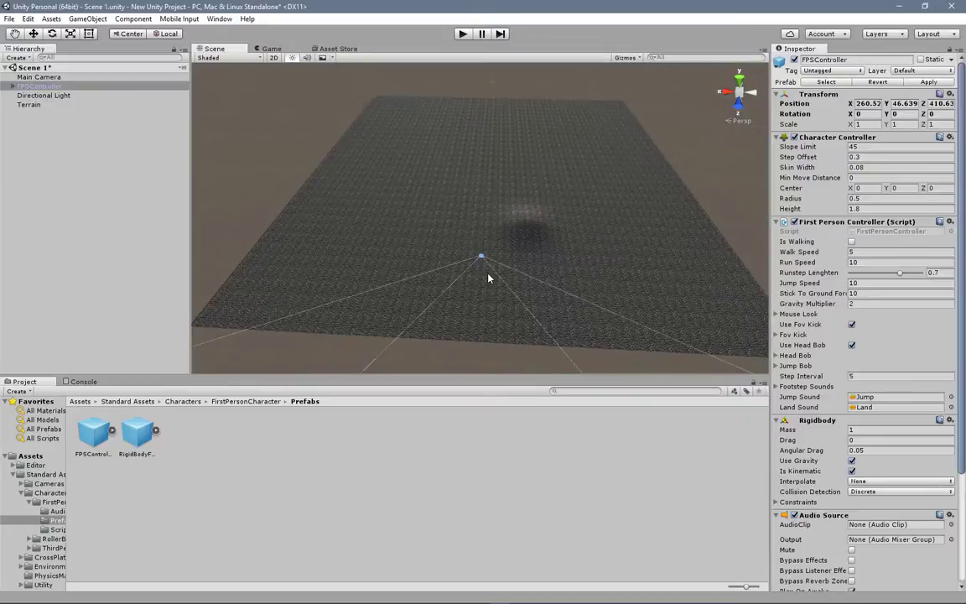
# Step: Focus on the FPSController and move it up with the Move tool to a Y position of about 47.6, clear of the ground
pyautogui.doubleClick(42, 86)
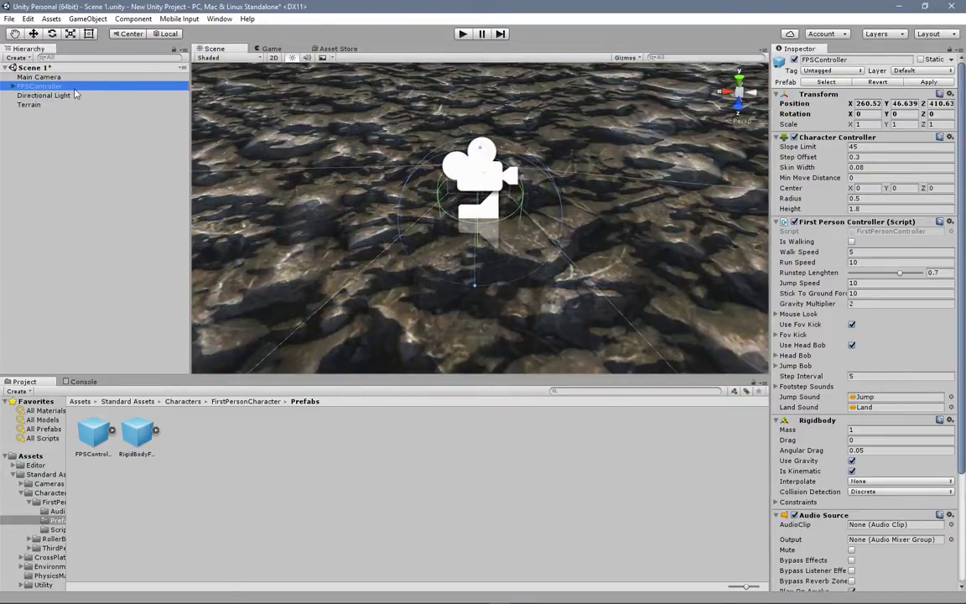
pyautogui.moveTo(454, 200); pyautogui.dragTo(468, 183, button='right')
pyautogui.moveTo(468, 182); pyautogui.dragTo(466, 93, button='middle')
pyautogui.click(38, 34)
pyautogui.moveTo(475, 228); pyautogui.dragTo(483, 165)
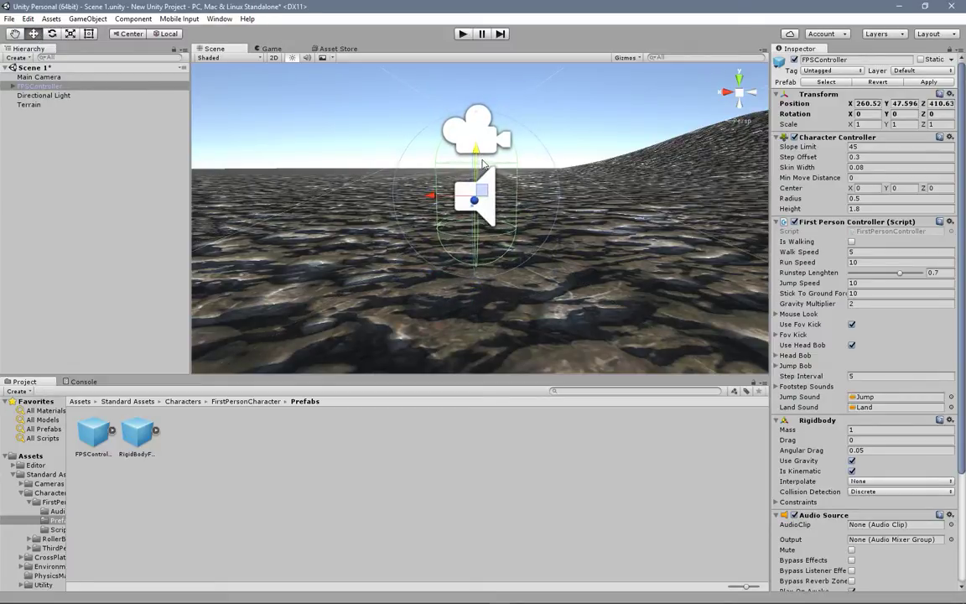
# Step: Play-test the scene by walking and running the first-person character over the mound, and stop play mode
pyautogui.scroll(-8, 496, 165)
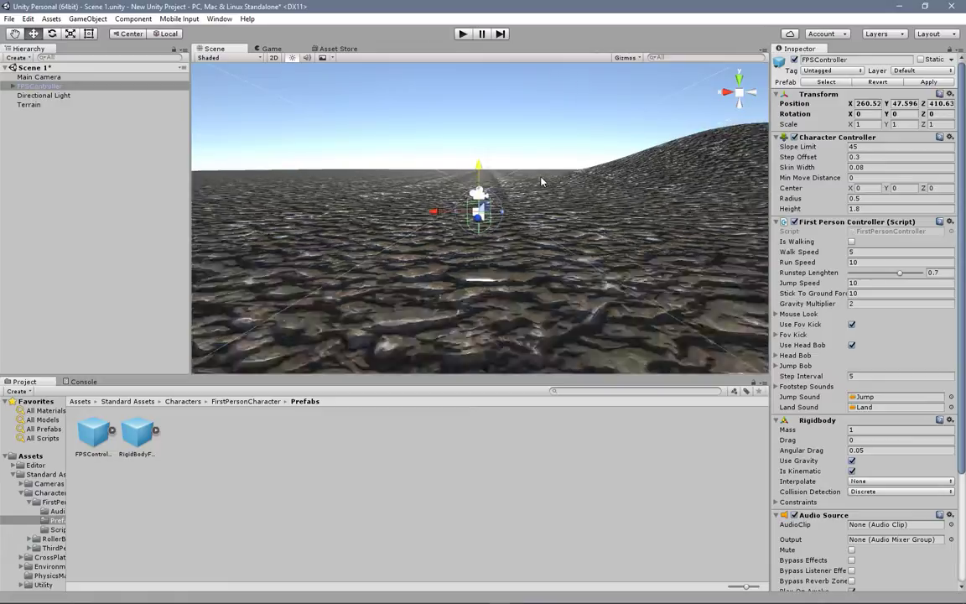
pyautogui.scroll(-3, 541, 182)
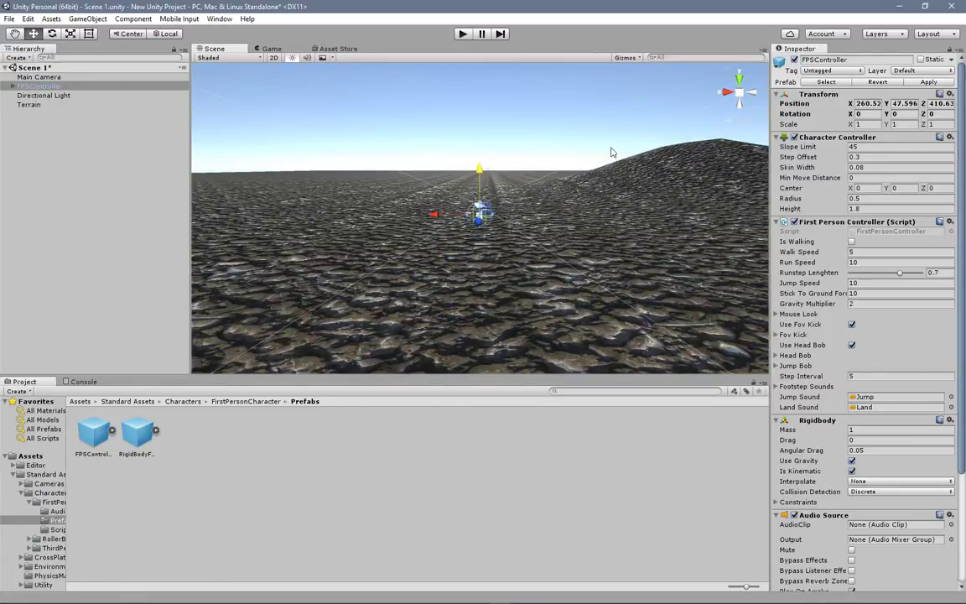
pyautogui.scroll(-2, 587, 172)
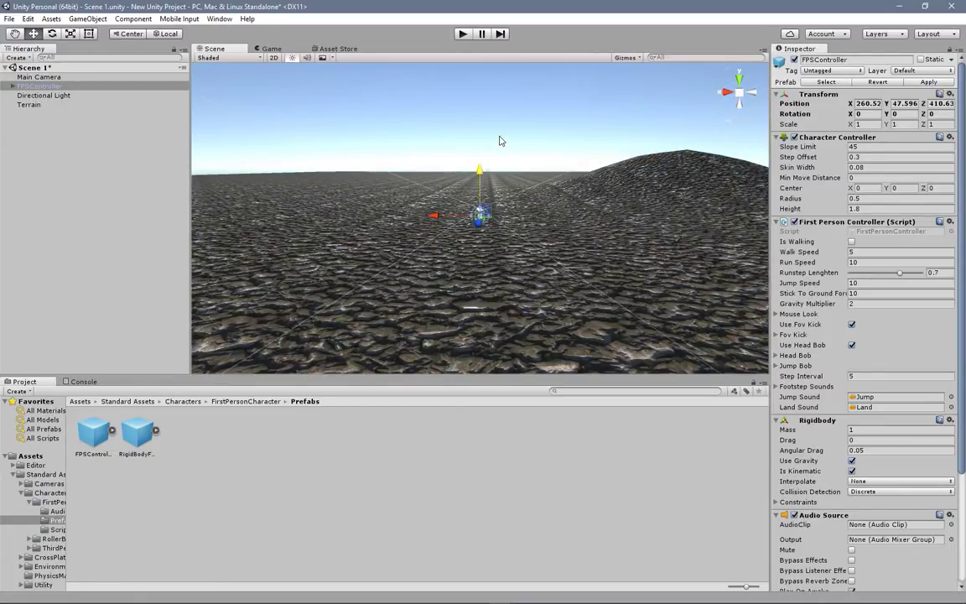
pyautogui.click(461, 34)
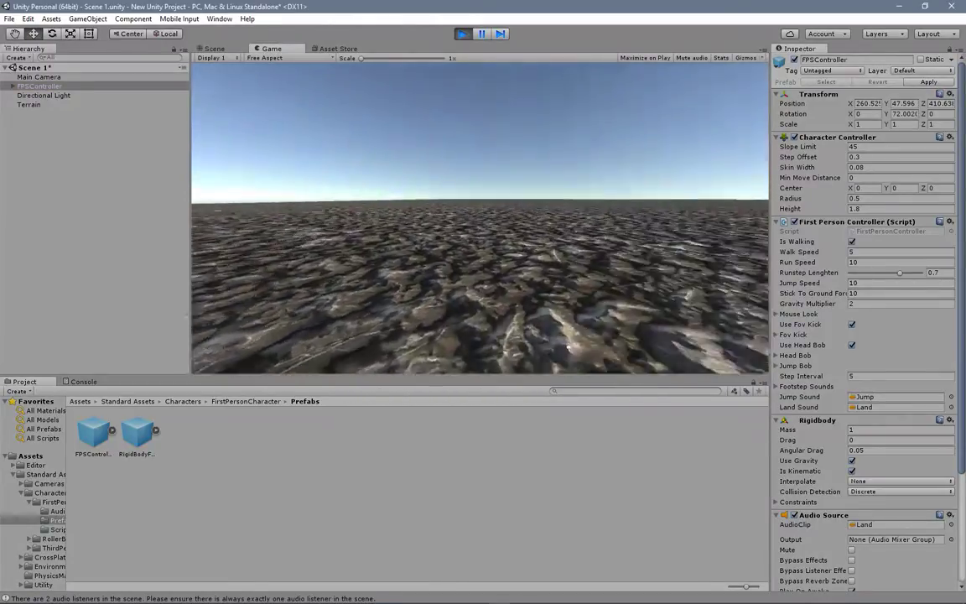
pyautogui.press('w')
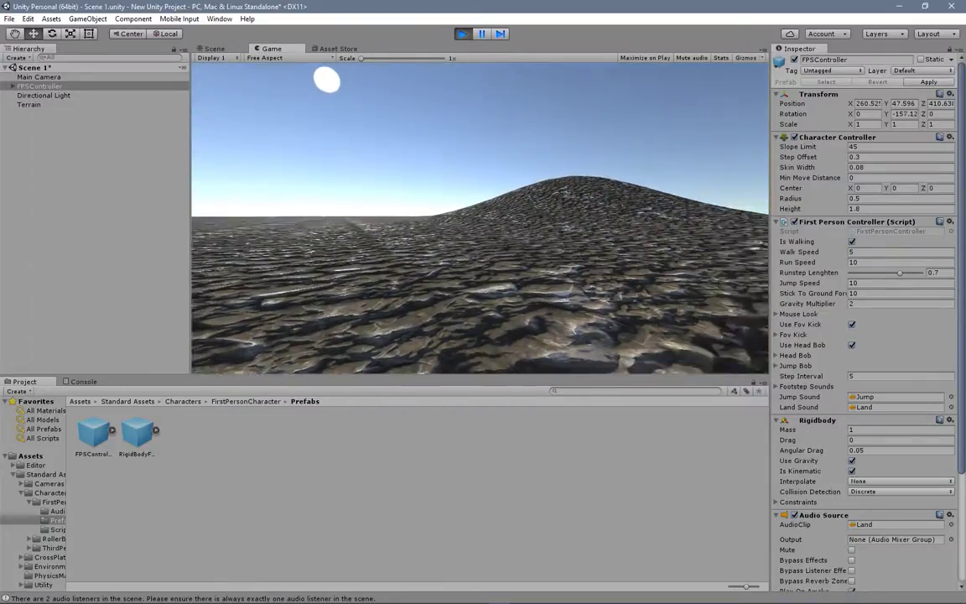
pyautogui.press('w')
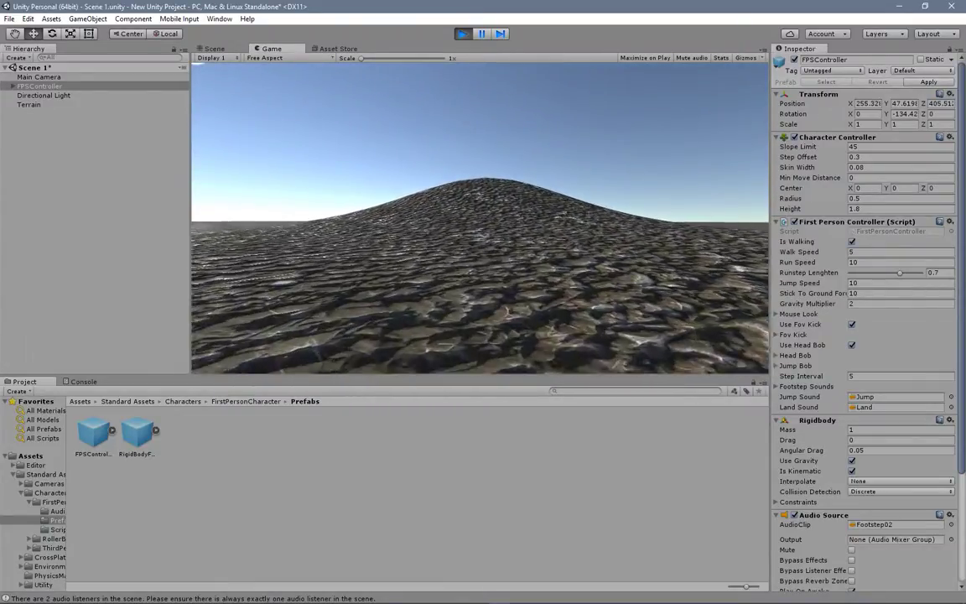
pyautogui.press('w')
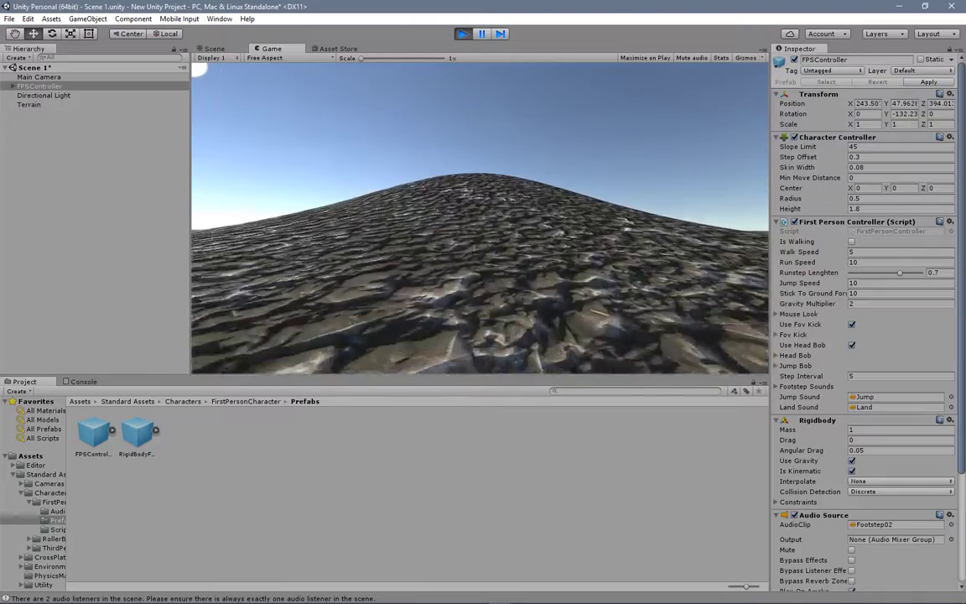
pyautogui.press('w')
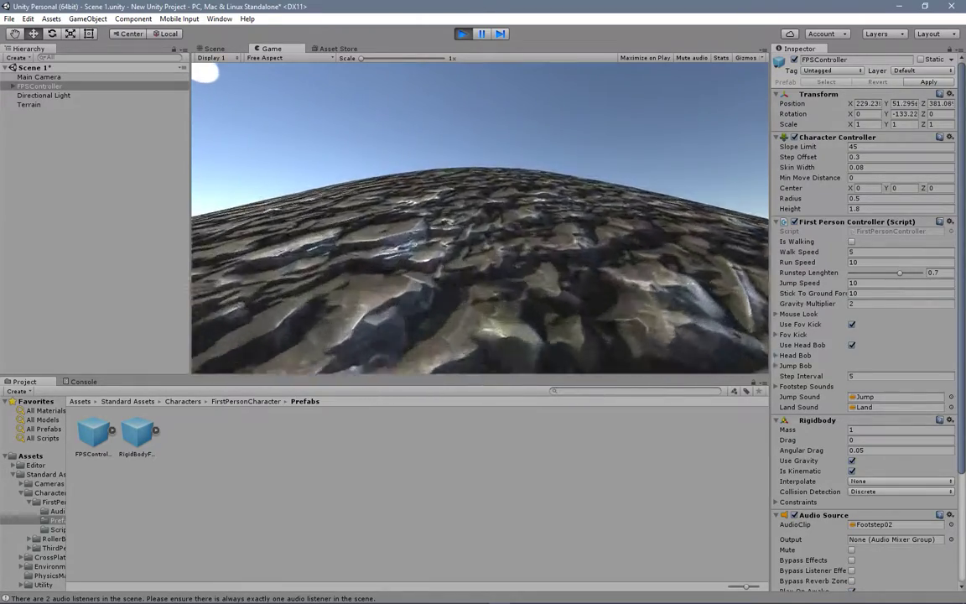
pyautogui.press('w')
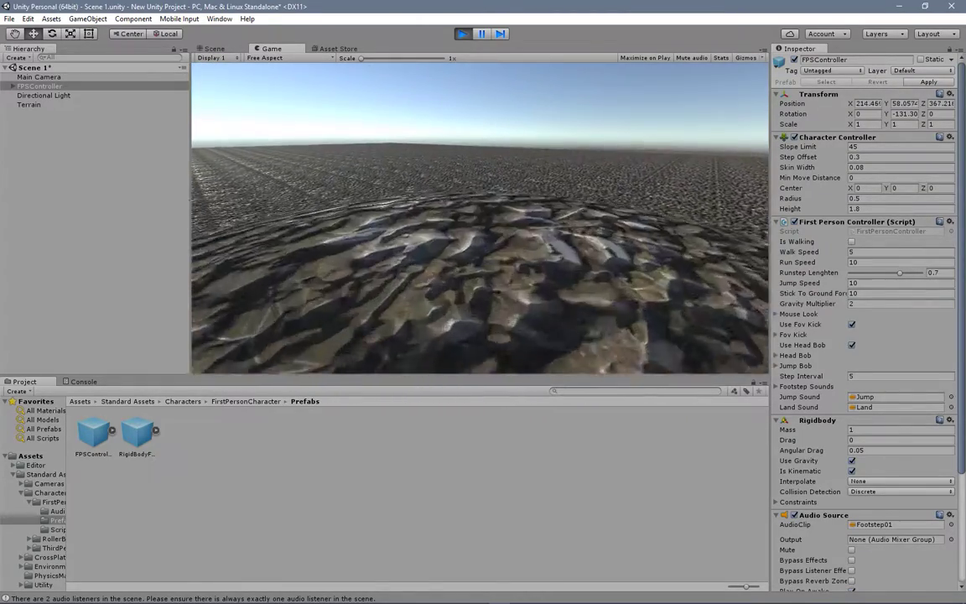
pyautogui.press('w')
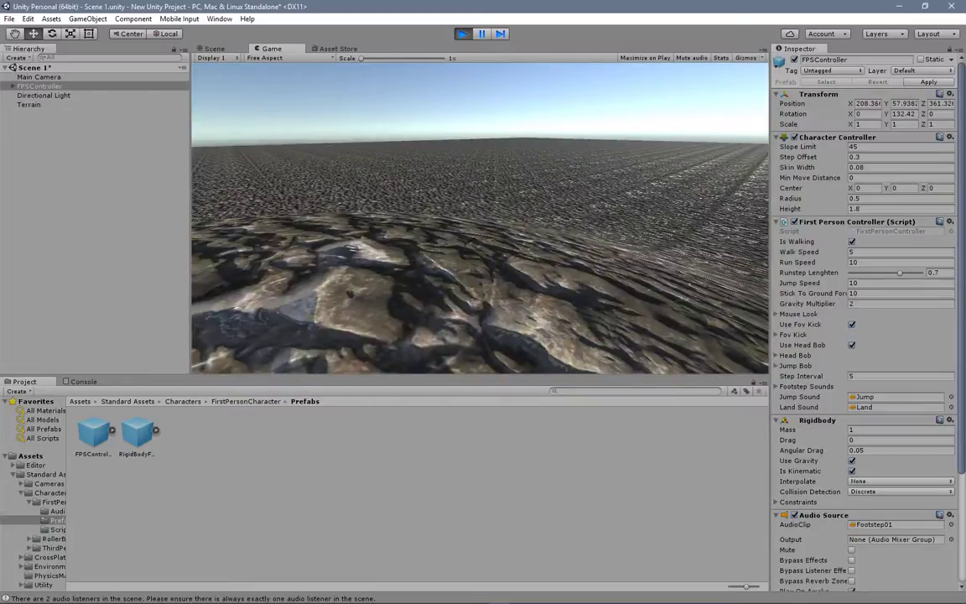
pyautogui.hotkey('shift', 'w')
pyautogui.hotkey('shift', 'w')
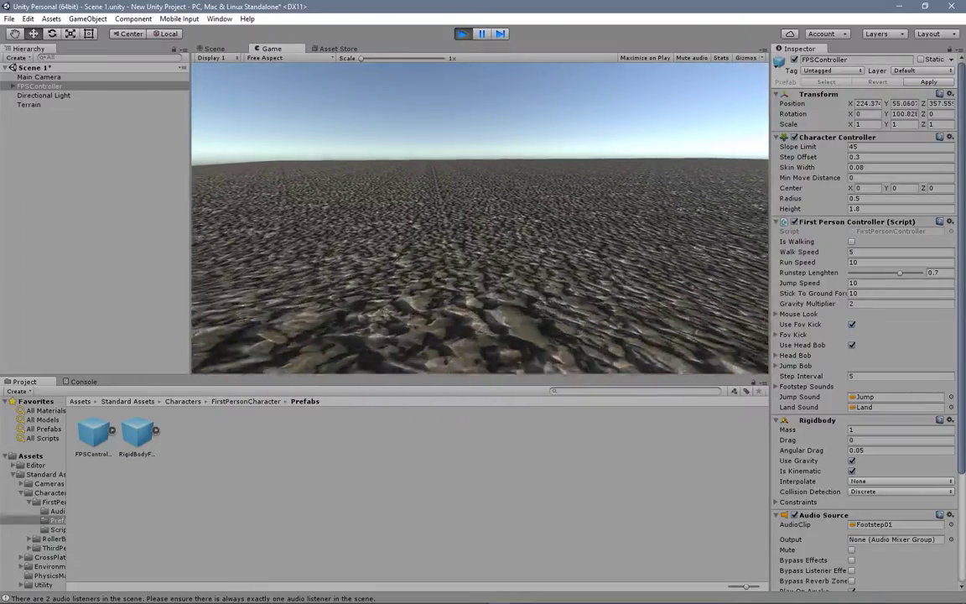
pyautogui.press('w')
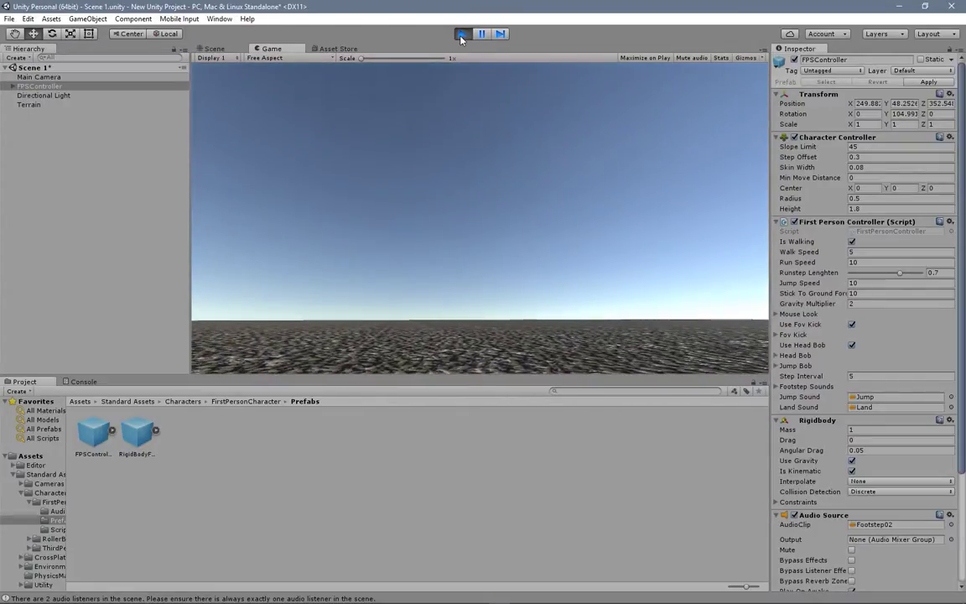
pyautogui.click(462, 33)
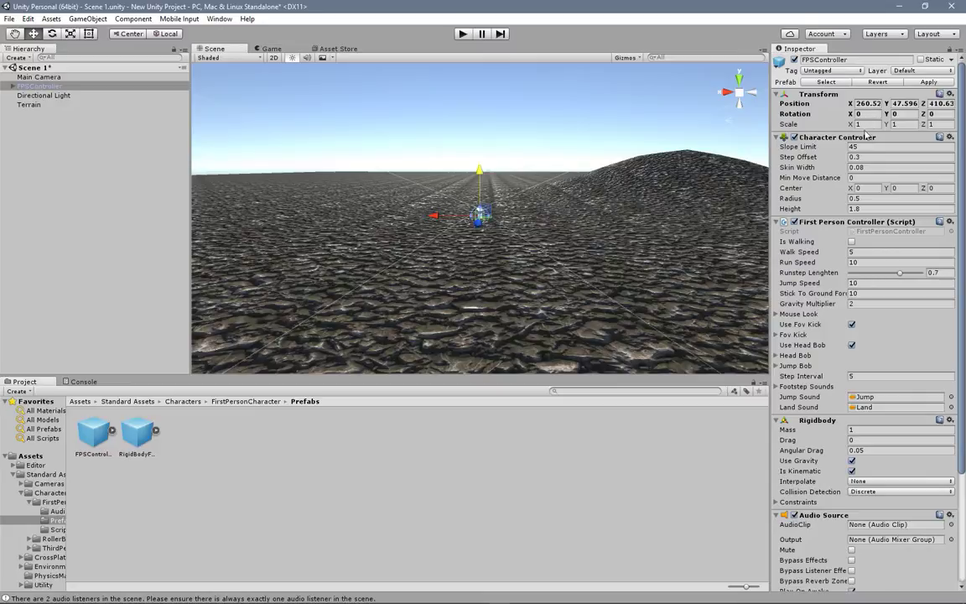
# Step: Scale the FPSController to 2 on X, Y and Z and move it up to a Y position of 48.45
pyautogui.moveTo(868, 125); pyautogui.dragTo(845, 124)
pyautogui.write('2')
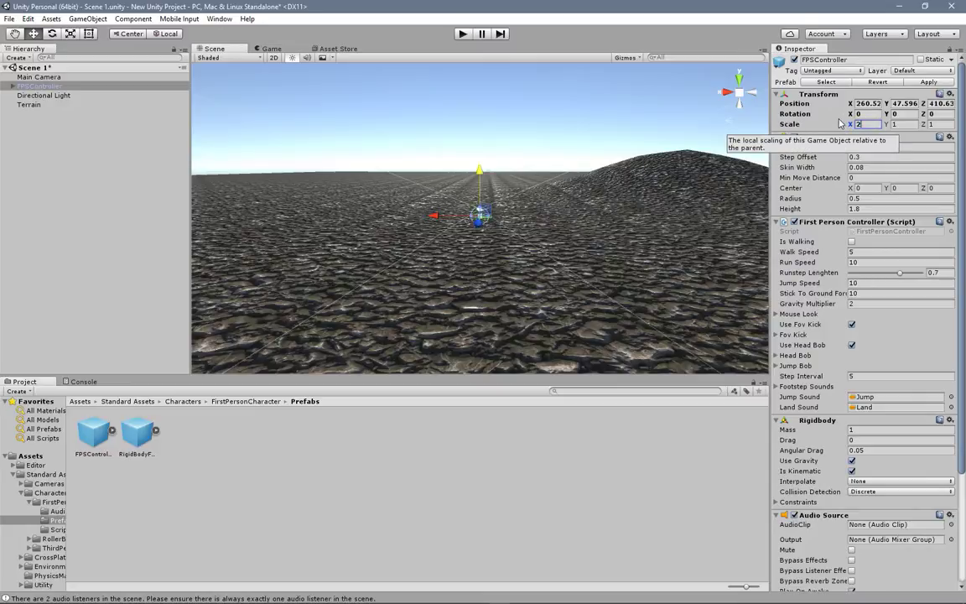
pyautogui.press('Tab')
pyautogui.write('2')
pyautogui.press('Tab')
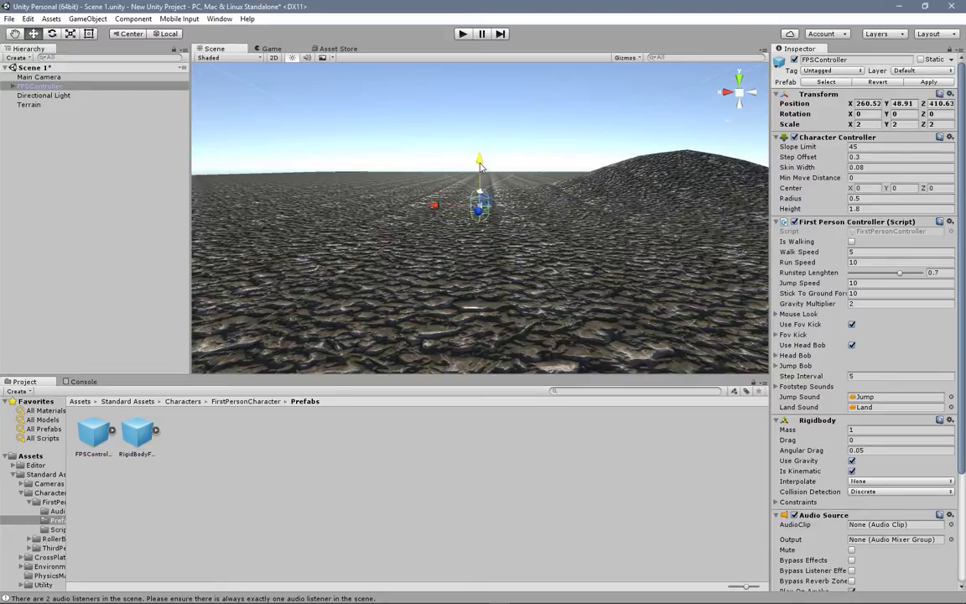
pyautogui.scroll(-1, 512, 194)
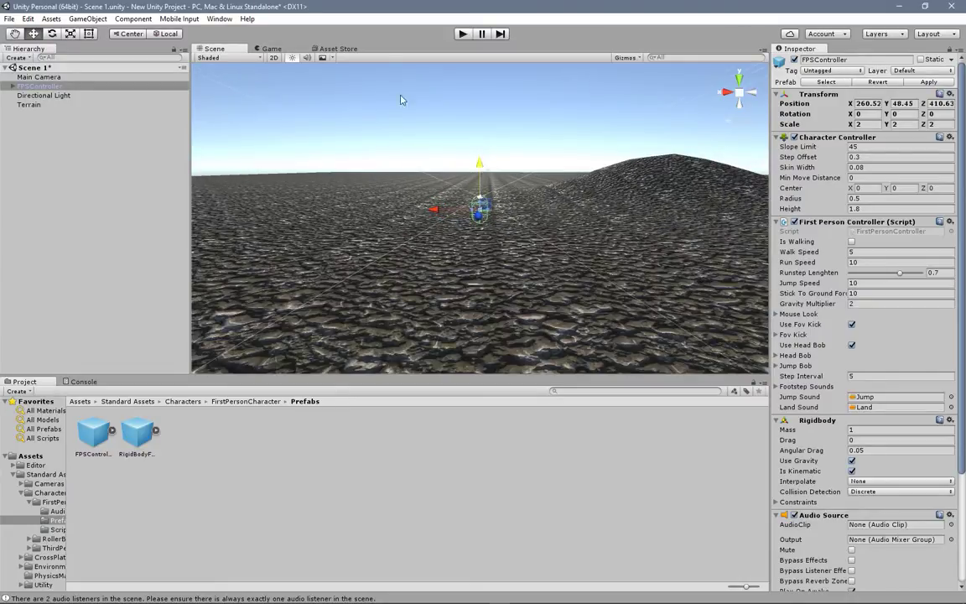
# Step: Play-test the enlarged first-person character by running it up the mound, and exit play mode
pyautogui.click(462, 33)
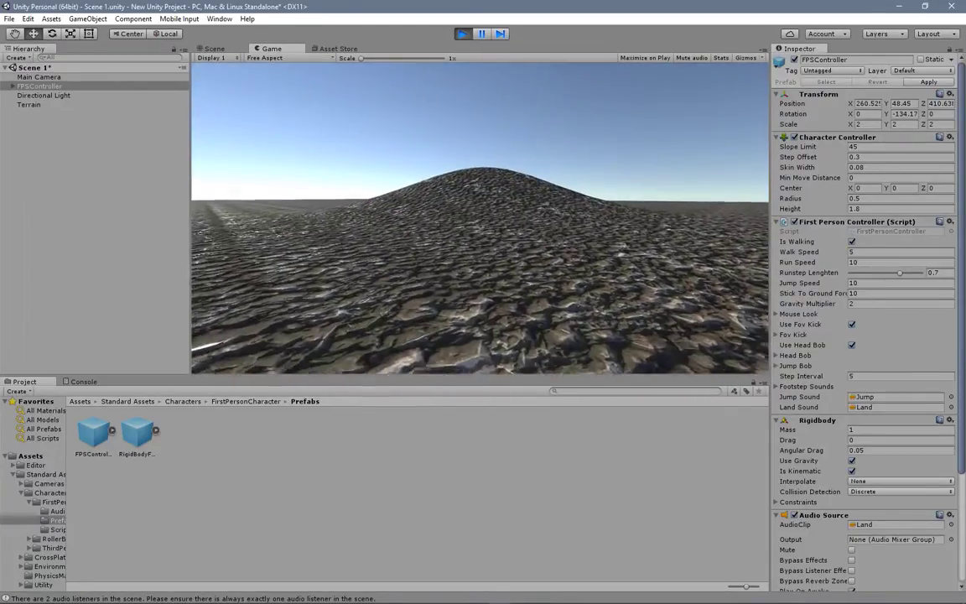
pyautogui.press('w')
pyautogui.press('shift')
pyautogui.hotkey('shift', 'w')
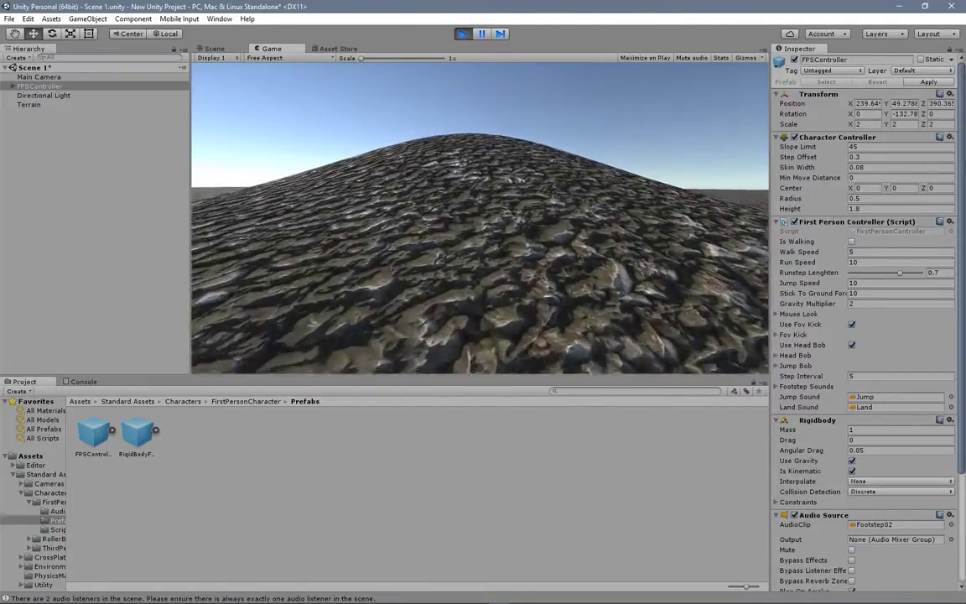
pyautogui.hotkey('shift', 'w')
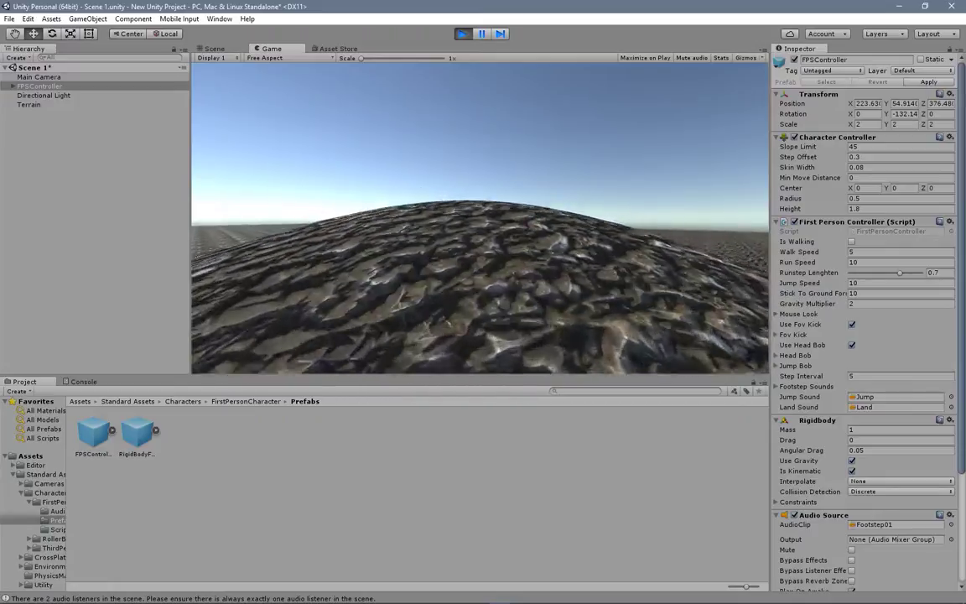
pyautogui.press('w')
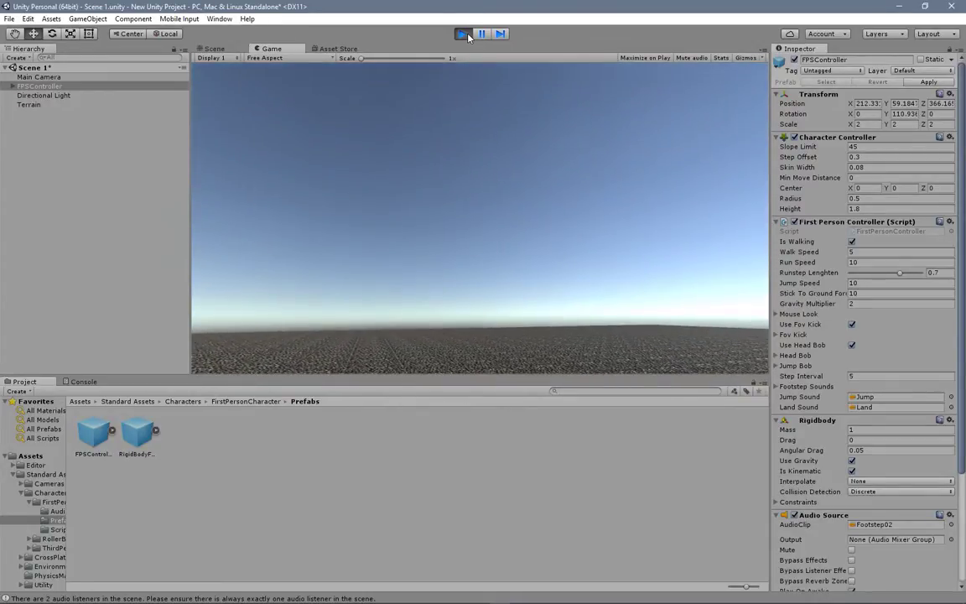
pyautogui.hotkey('ctrl', 'p')
# Step: Select the terrain and set up the Raise / Lower Terrain tool with a brush opacity of 38
pyautogui.scroll(-5, 470, 151)
pyautogui.keyDown('alt'); pyautogui.moveTo(547, 173); pyautogui.dragTo(379, 245); pyautogui.keyUp('alt')
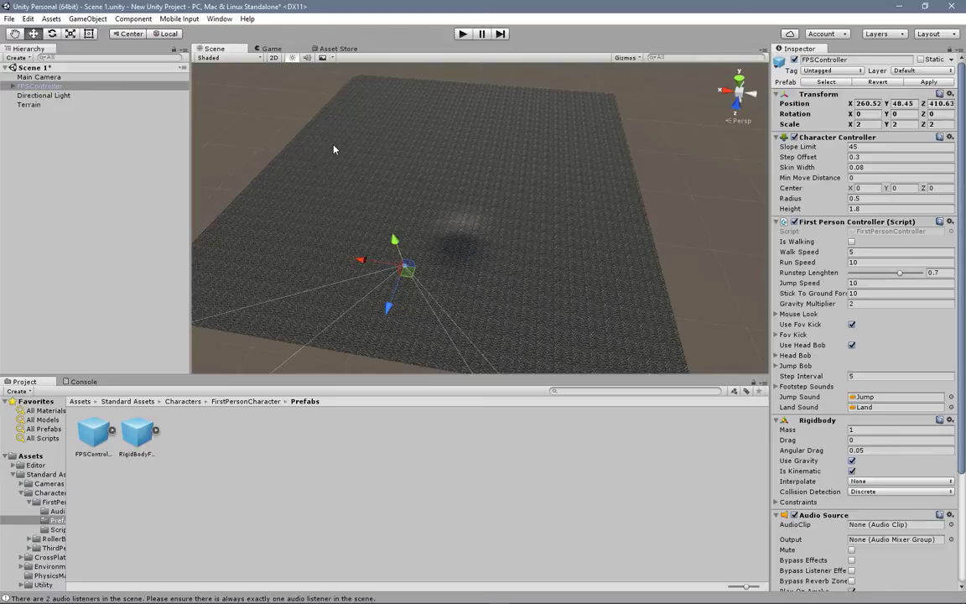
pyautogui.click(334, 149)
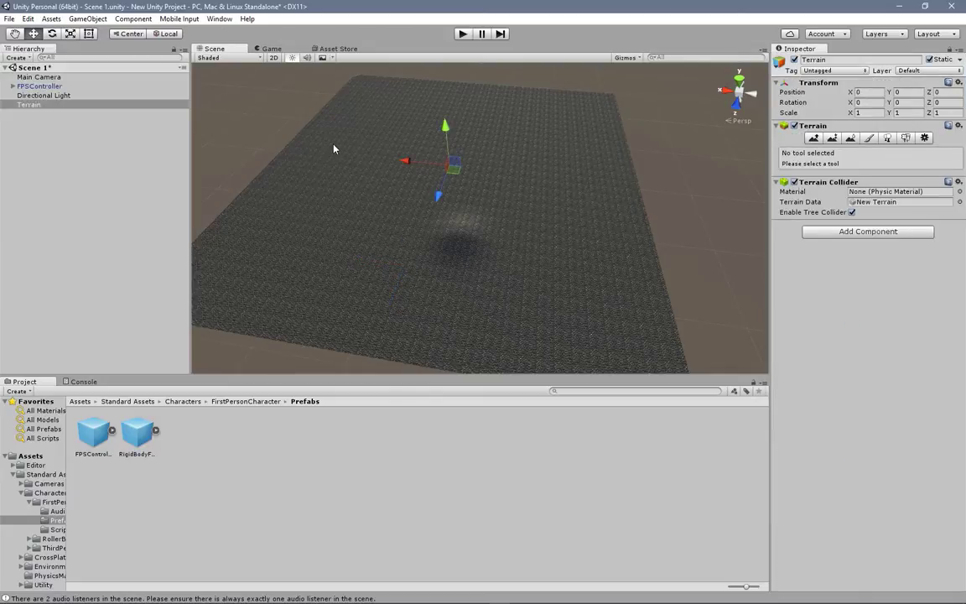
pyautogui.click(814, 138)
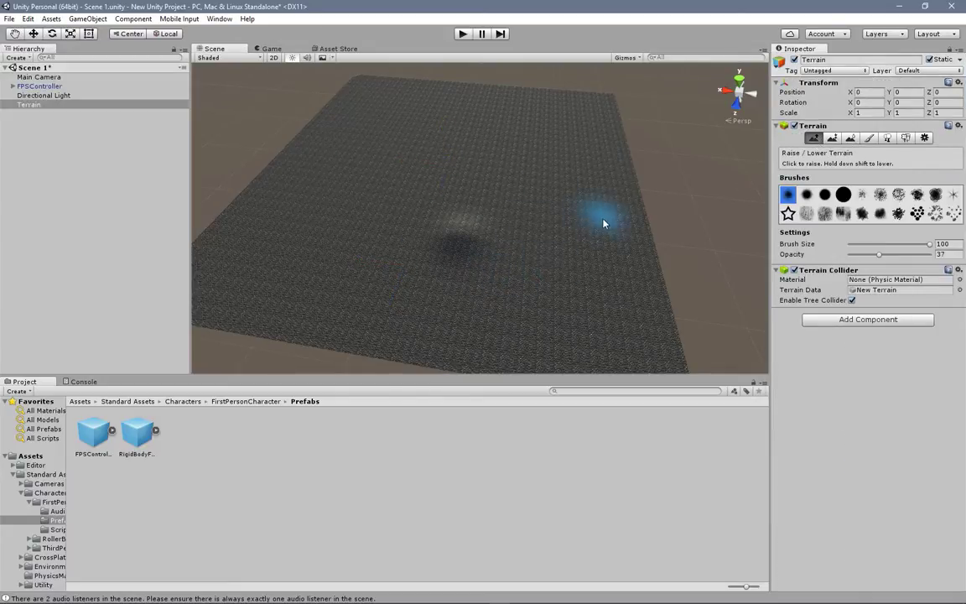
pyautogui.moveTo(876, 256); pyautogui.dragTo(879, 256)
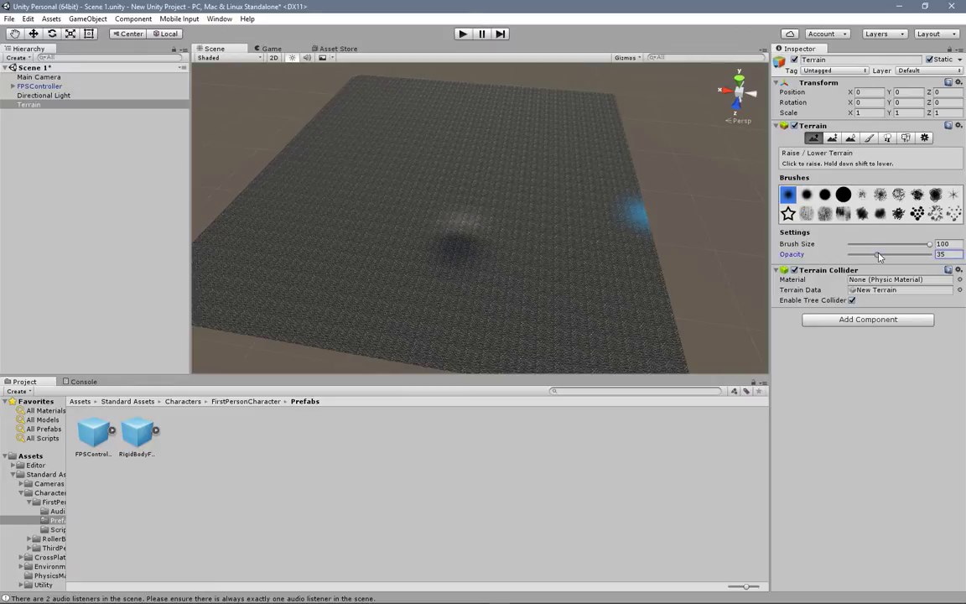
# Step: Raise a series of hills along the terrain's outer edges and beside the existing mound with brush size 100
pyautogui.moveTo(528, 236)
pyautogui.mouseDown()
pyautogui.moveTo(585, 207)
pyautogui.moveTo(621, 163)
pyautogui.moveTo(615, 125)
pyautogui.moveTo(578, 107)
pyautogui.moveTo(486, 98)
pyautogui.mouseUp()
pyautogui.moveTo(395, 85); pyautogui.dragTo(355, 89)
pyautogui.moveTo(626, 252)
pyautogui.mouseDown()
pyautogui.moveTo(651, 291)
pyautogui.moveTo(645, 340)
pyautogui.moveTo(632, 311)
pyautogui.mouseUp()
pyautogui.moveTo(549, 286); pyautogui.dragTo(552, 231, button='middle')
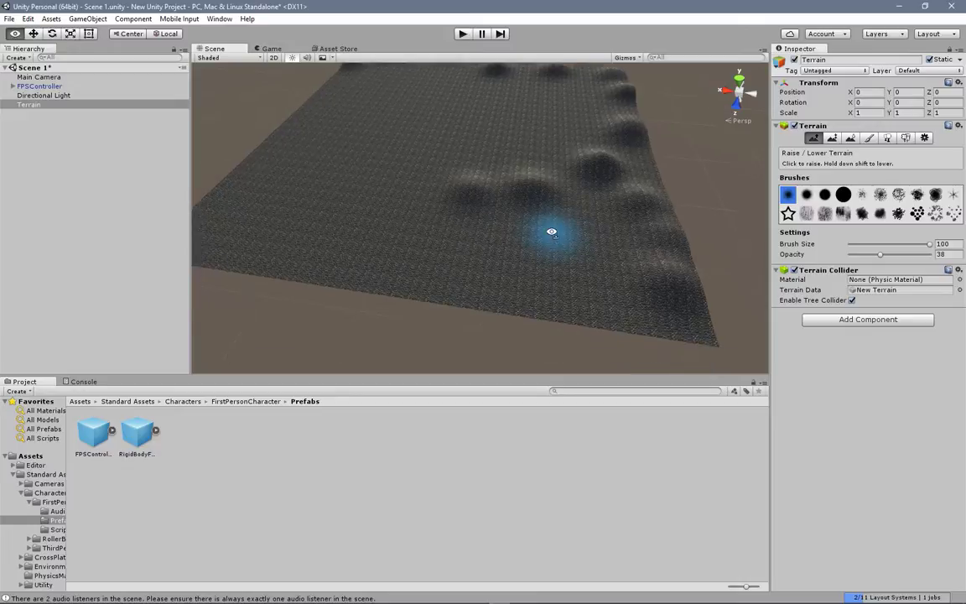
pyautogui.moveTo(552, 230); pyautogui.dragTo(625, 227, button='right')
pyautogui.moveTo(532, 222); pyautogui.dragTo(655, 247, button='middle')
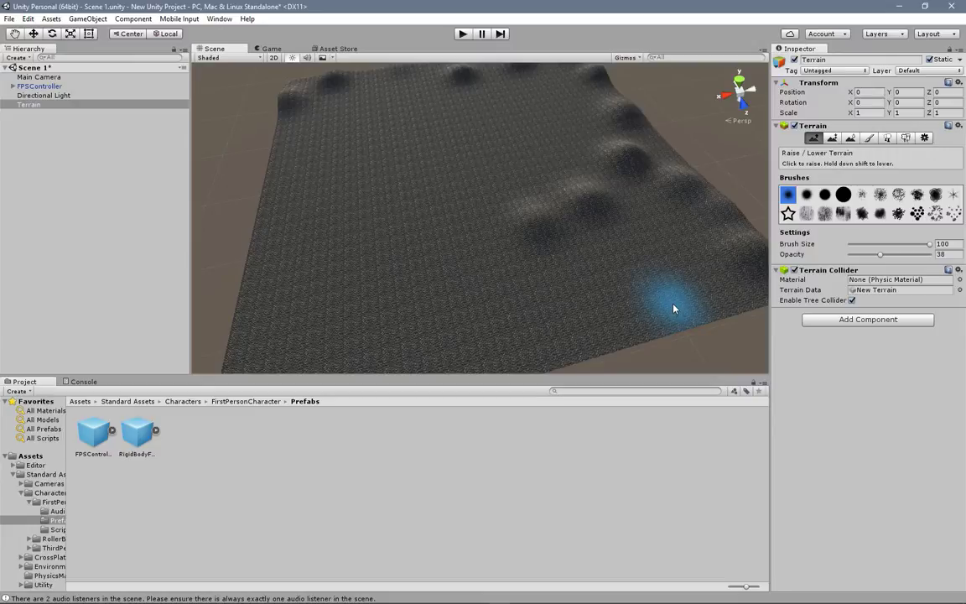
pyautogui.moveTo(442, 274); pyautogui.dragTo(552, 202, button='middle')
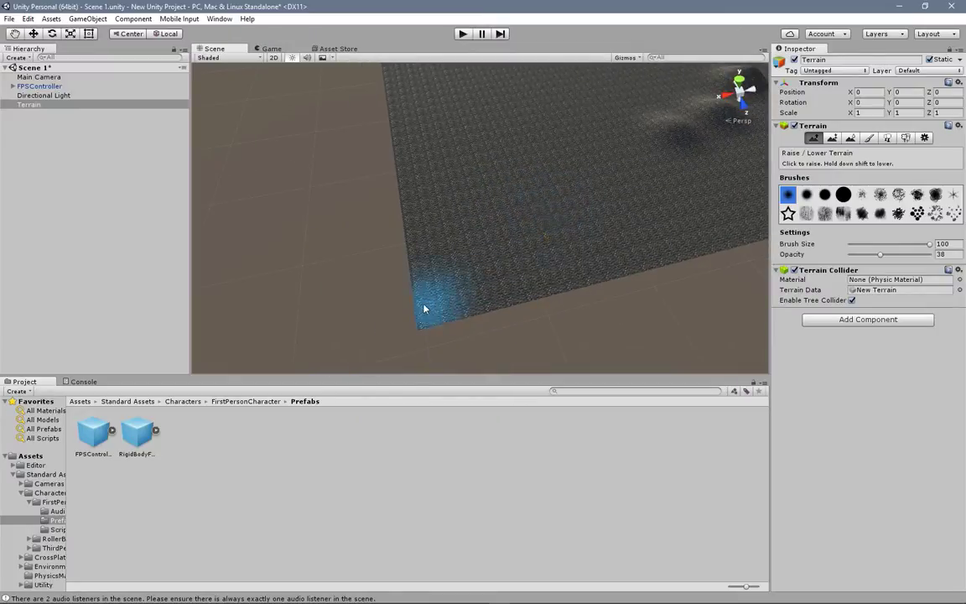
# Step: Play-test the scene by walking the first-person character across the terrain to its flat, open edge, and exit play mode
pyautogui.click(463, 33)
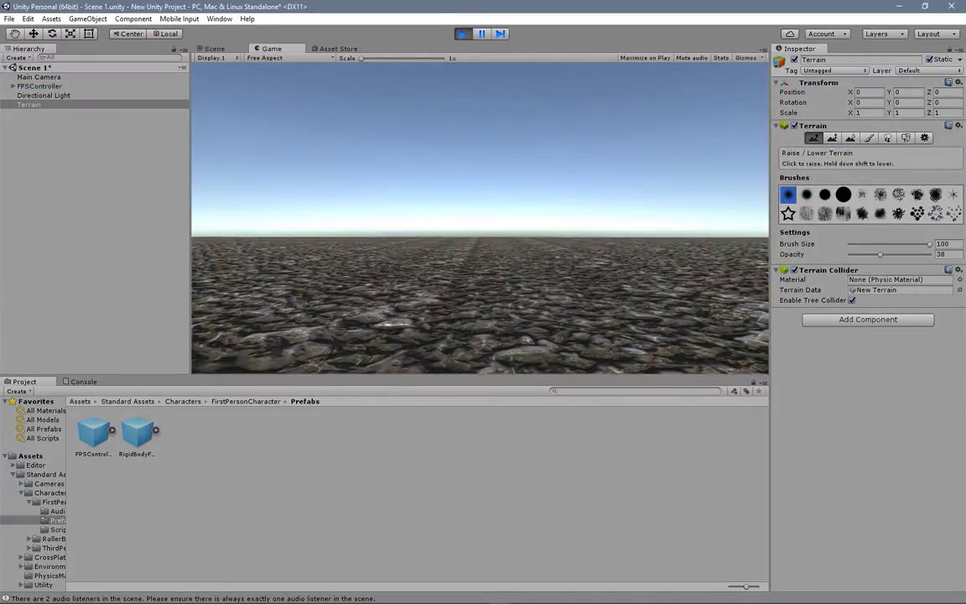
pyautogui.press('w')
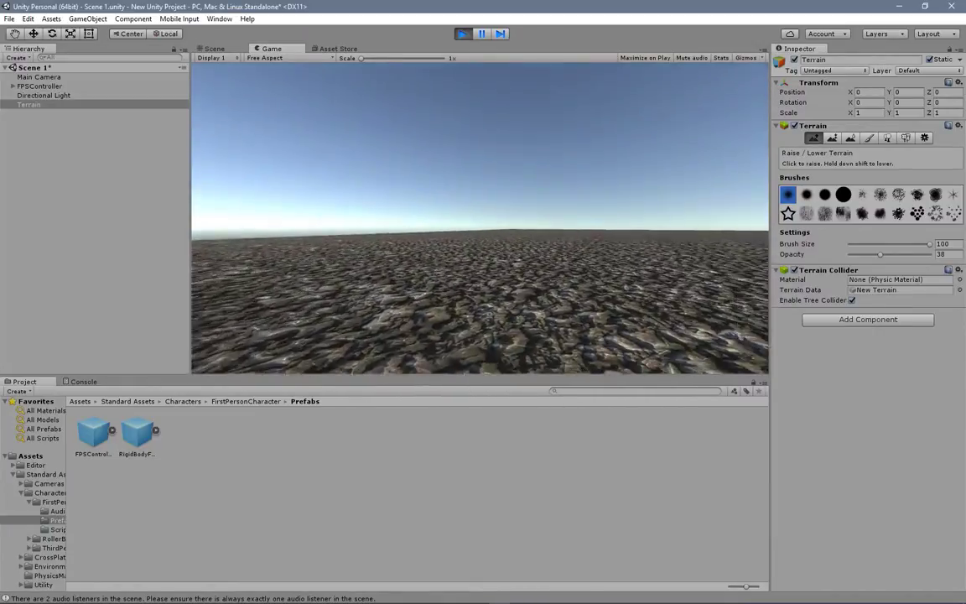
pyautogui.press('w')
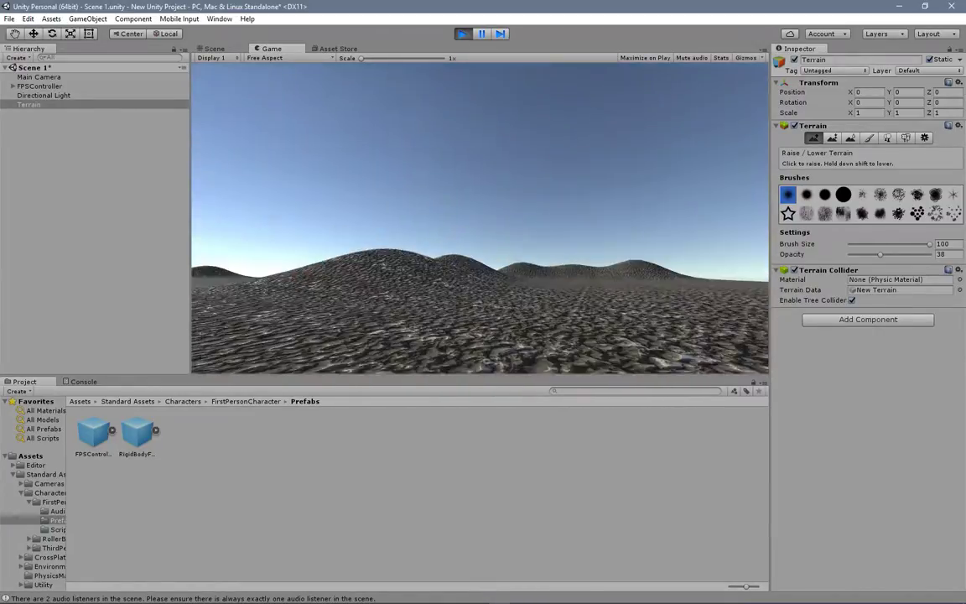
pyautogui.press('w')
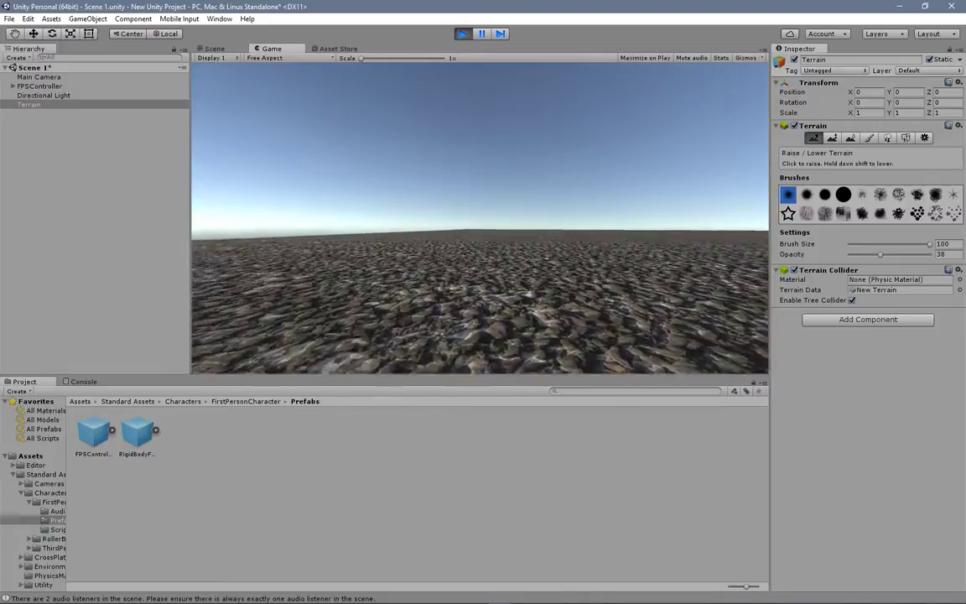
pyautogui.press('w')
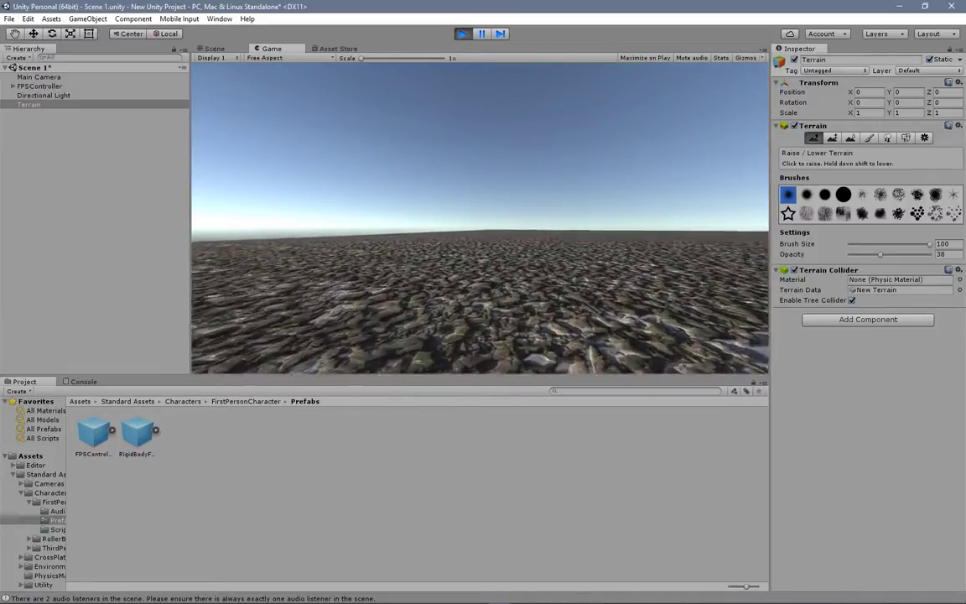
pyautogui.press('w')
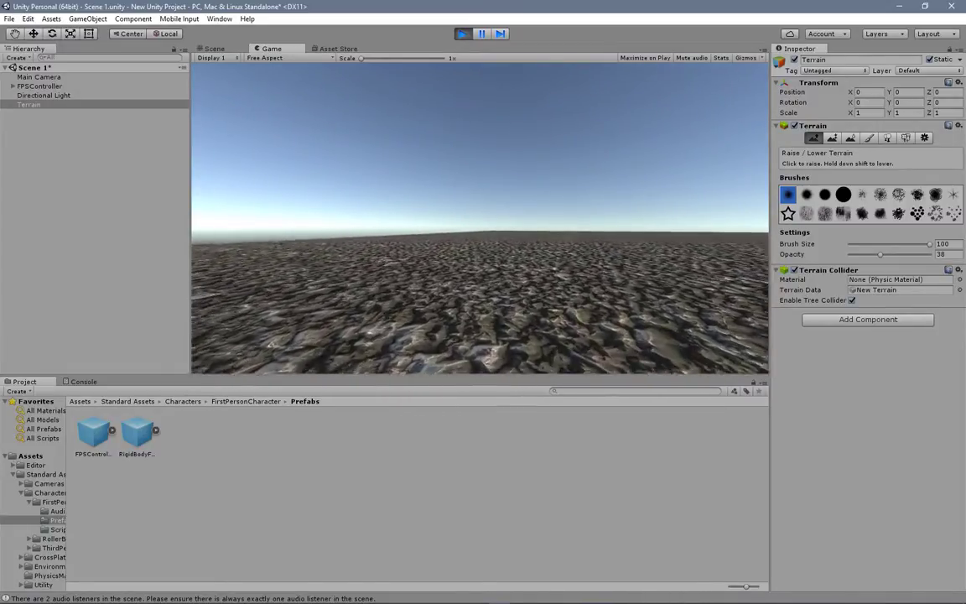
pyautogui.press('w')
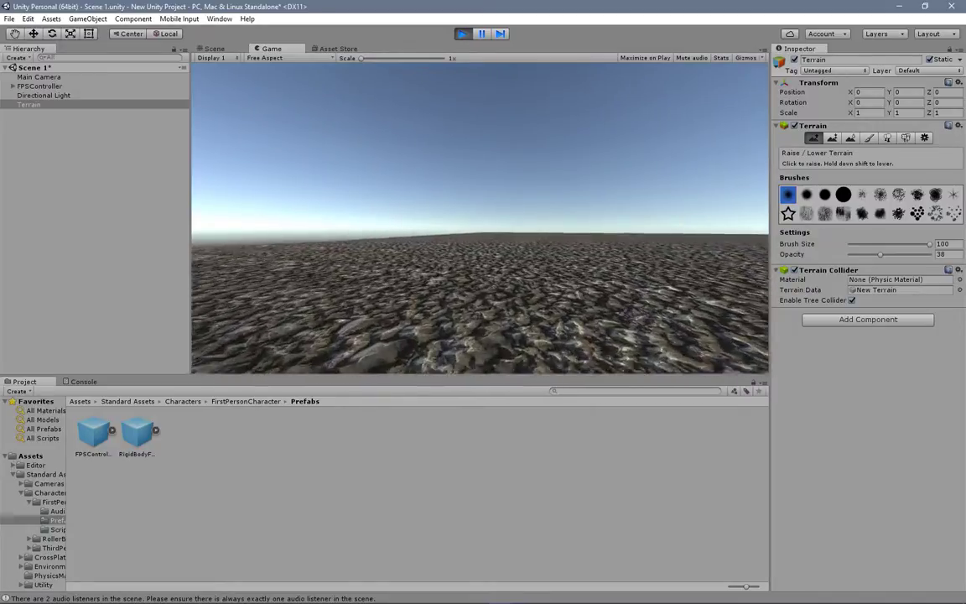
pyautogui.press('w')
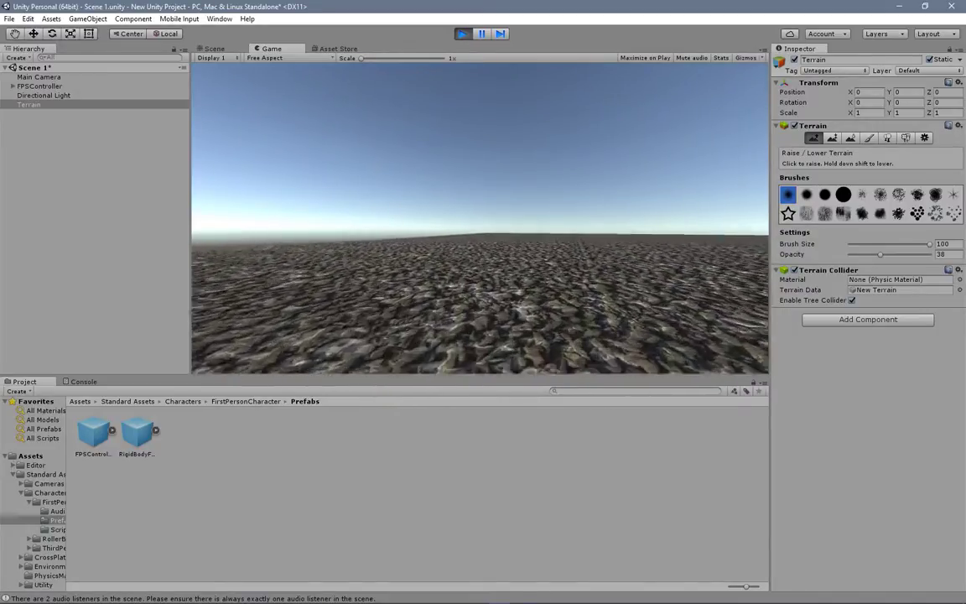
pyautogui.press('w')
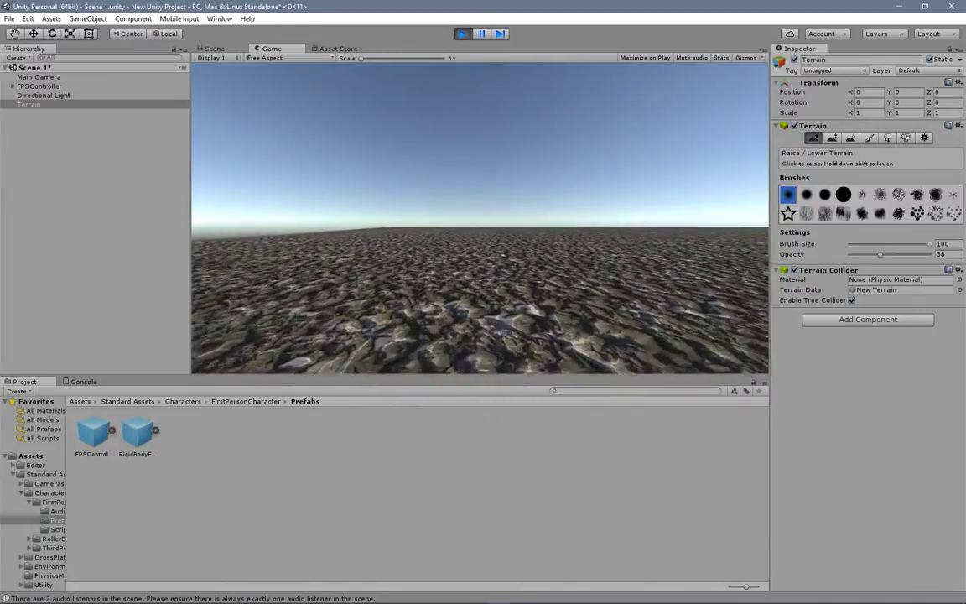
pyautogui.press('w')
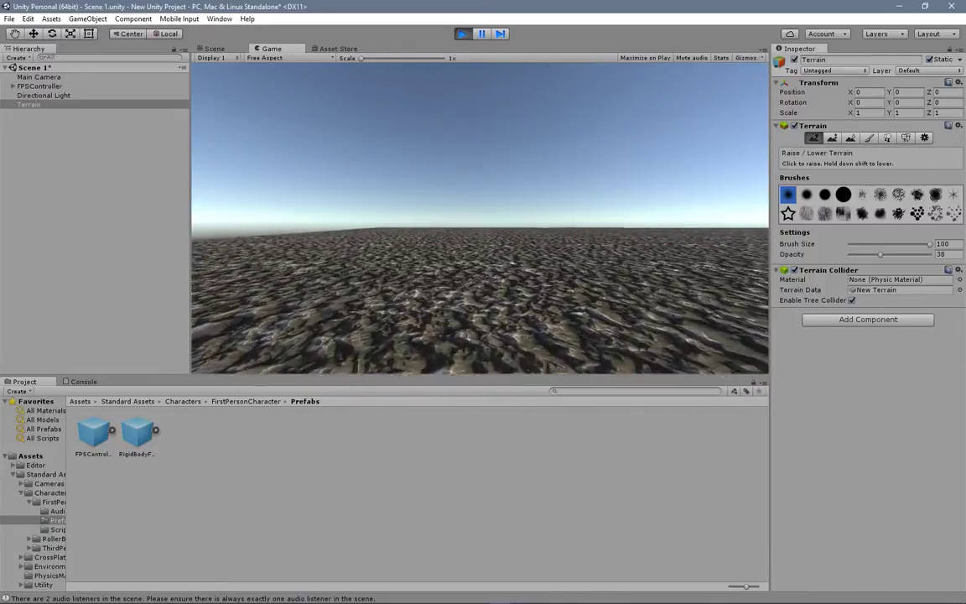
pyautogui.press('w')
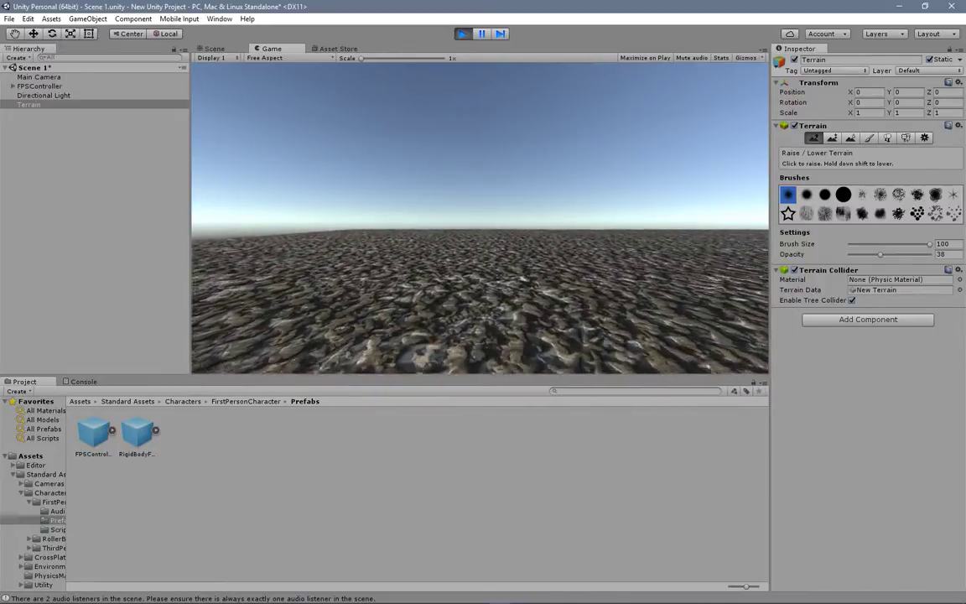
pyautogui.press('w')
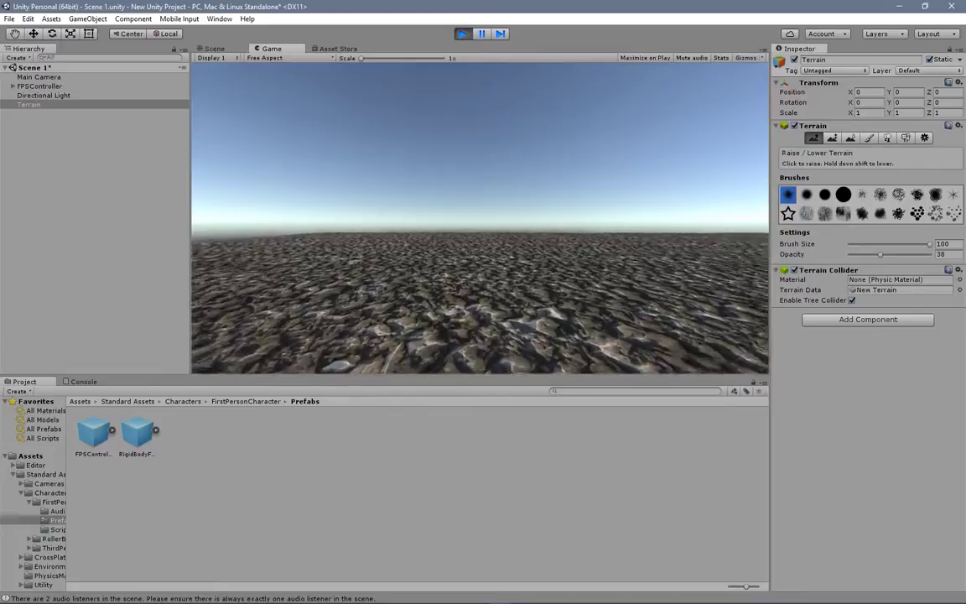
pyautogui.press('w')
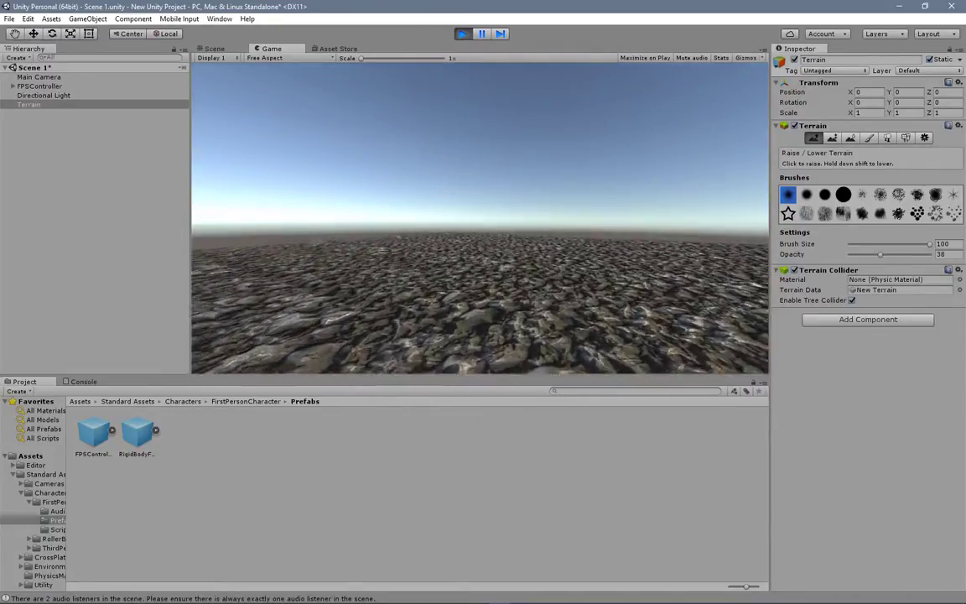
pyautogui.press('w')
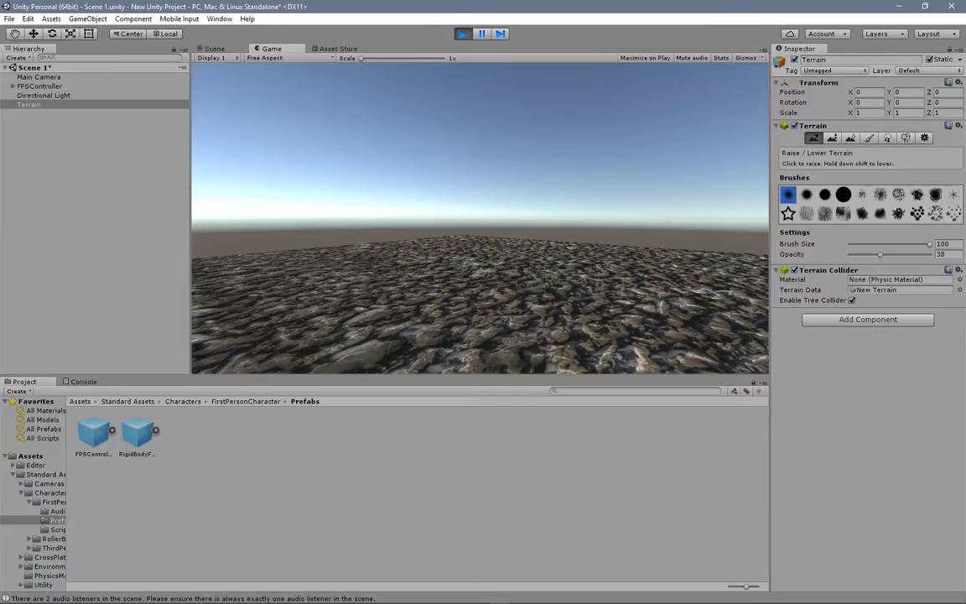
pyautogui.press('Escape')
pyautogui.click(461, 36)
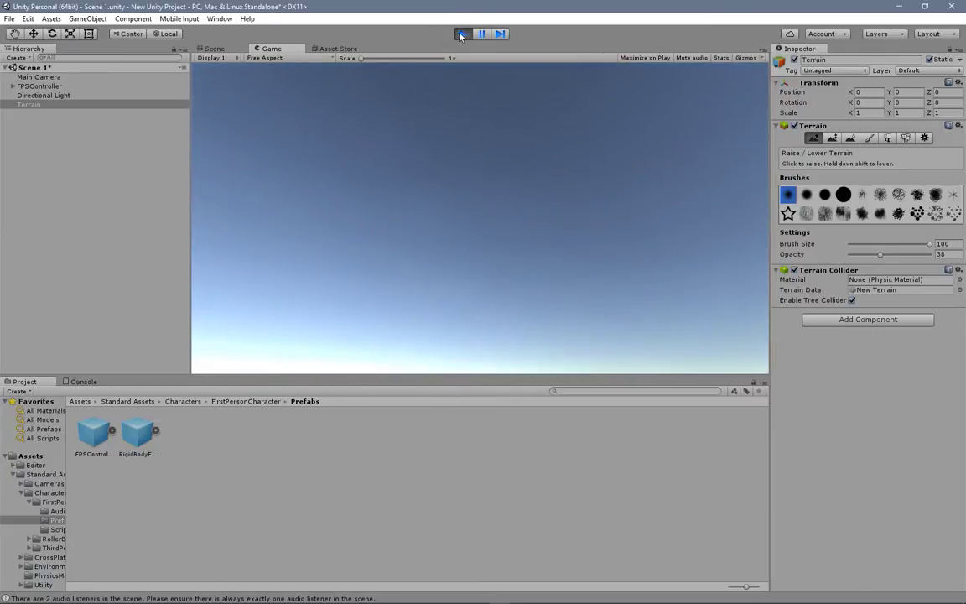
# Step: Raise a tall ridge at the open, flat corner of the terrain and along its front edge
pyautogui.moveTo(433, 318); pyautogui.dragTo(421, 327)
pyautogui.moveTo(457, 265)
pyautogui.mouseDown()
pyautogui.moveTo(450, 261)
pyautogui.moveTo(423, 311)
pyautogui.mouseUp()
pyautogui.moveTo(480, 268)
pyautogui.mouseDown(button='middle')
pyautogui.moveTo(411, 265)
pyautogui.moveTo(402, 285)
pyautogui.mouseUp(button='middle')
pyautogui.moveTo(420, 237)
pyautogui.mouseDown()
pyautogui.moveTo(408, 243)
pyautogui.moveTo(562, 221)
pyautogui.mouseUp()
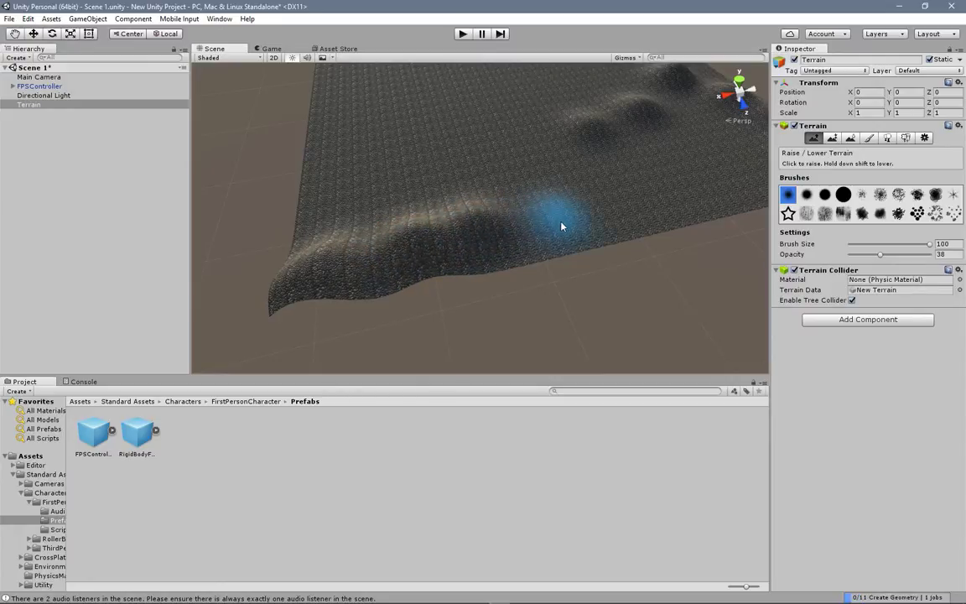
# Step: Continue the ridge from the raised corner with a row of hills along the adjoining terrain edge
pyautogui.moveTo(375, 224); pyautogui.dragTo(463, 254, button='middle')
pyautogui.moveTo(361, 214)
pyautogui.keyDown('alt'); pyautogui.mouseDown()
pyautogui.moveTo(434, 251)
pyautogui.moveTo(528, 259)
pyautogui.mouseUp(); pyautogui.keyUp('alt')
pyautogui.moveTo(493, 204)
pyautogui.mouseDown()
pyautogui.moveTo(442, 188)
pyautogui.moveTo(431, 168)
pyautogui.mouseUp()
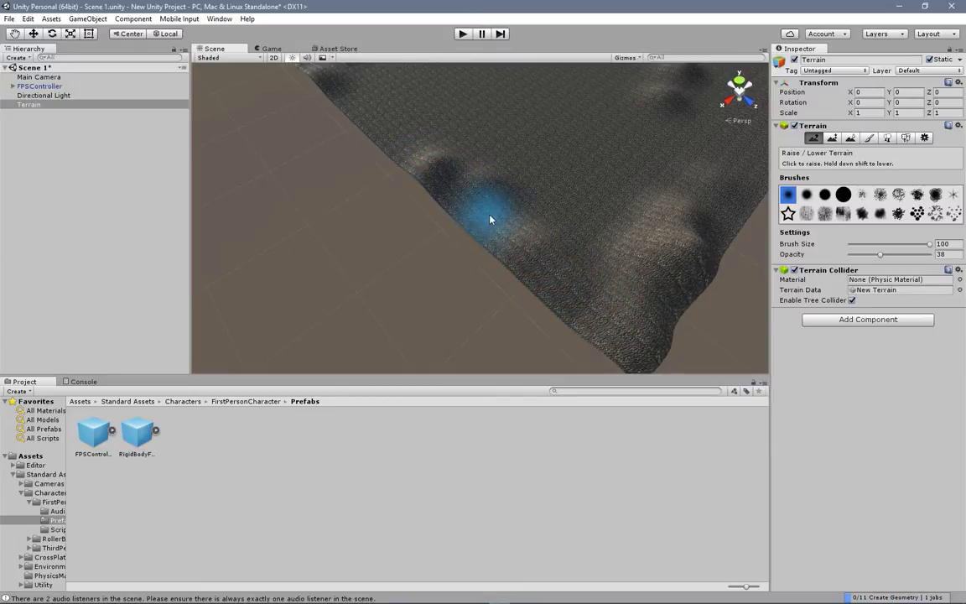
pyautogui.moveTo(396, 149)
pyautogui.mouseDown()
pyautogui.moveTo(404, 132)
pyautogui.moveTo(442, 173)
pyautogui.moveTo(482, 176)
pyautogui.mouseUp()
pyautogui.moveTo(427, 130)
pyautogui.mouseDown()
pyautogui.moveTo(405, 118)
pyautogui.moveTo(406, 134)
pyautogui.mouseUp()
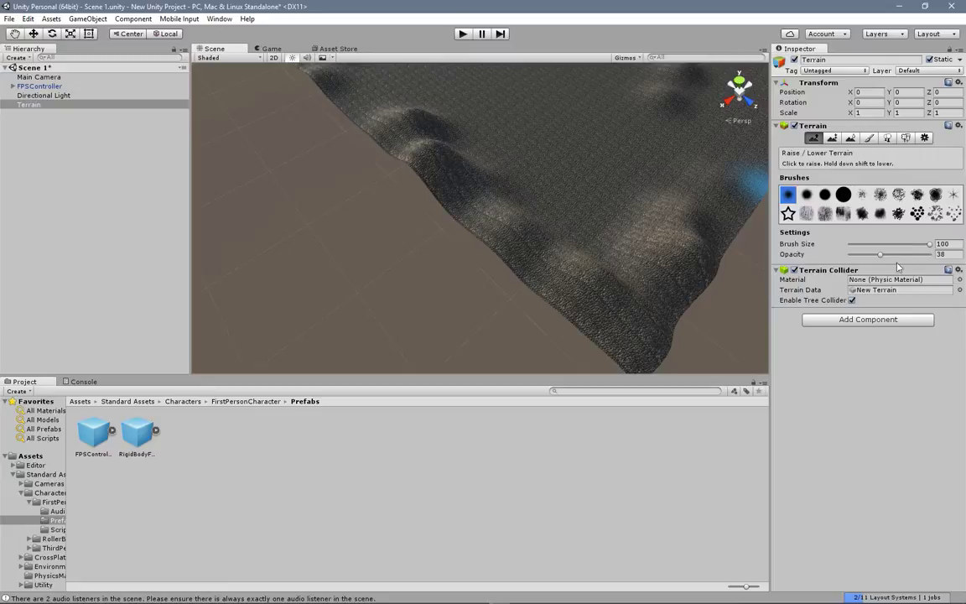
# Step: Set the terrain brush size to 57 and lower the ground in the middle of the terrain to dig a pit
pyautogui.moveTo(929, 243); pyautogui.dragTo(895, 243)
pyautogui.moveTo(409, 178)
pyautogui.mouseDown()
pyautogui.moveTo(410, 162)
pyautogui.moveTo(434, 194)
pyautogui.moveTo(420, 209)
pyautogui.moveTo(446, 197)
pyautogui.mouseUp()
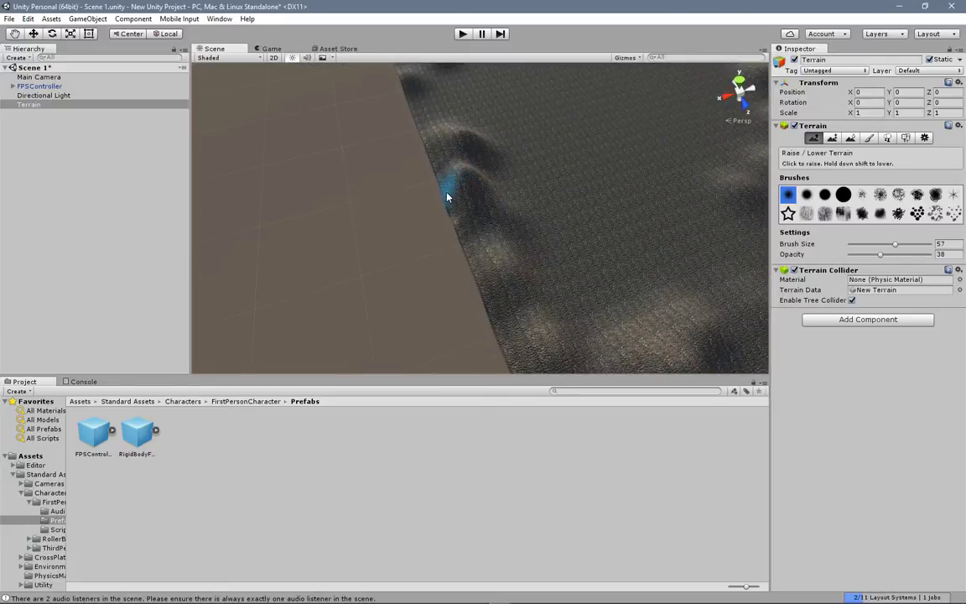
pyautogui.moveTo(447, 197); pyautogui.dragTo(300, 224, button='middle')
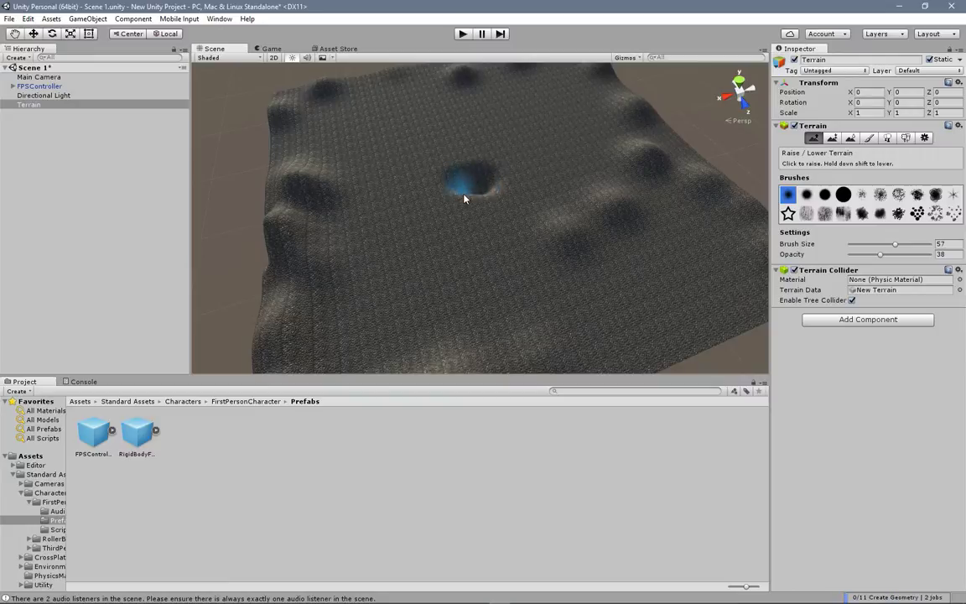
pyautogui.keyDown('alt'); pyautogui.moveTo(467, 202); pyautogui.dragTo(554, 223); pyautogui.keyUp('alt')
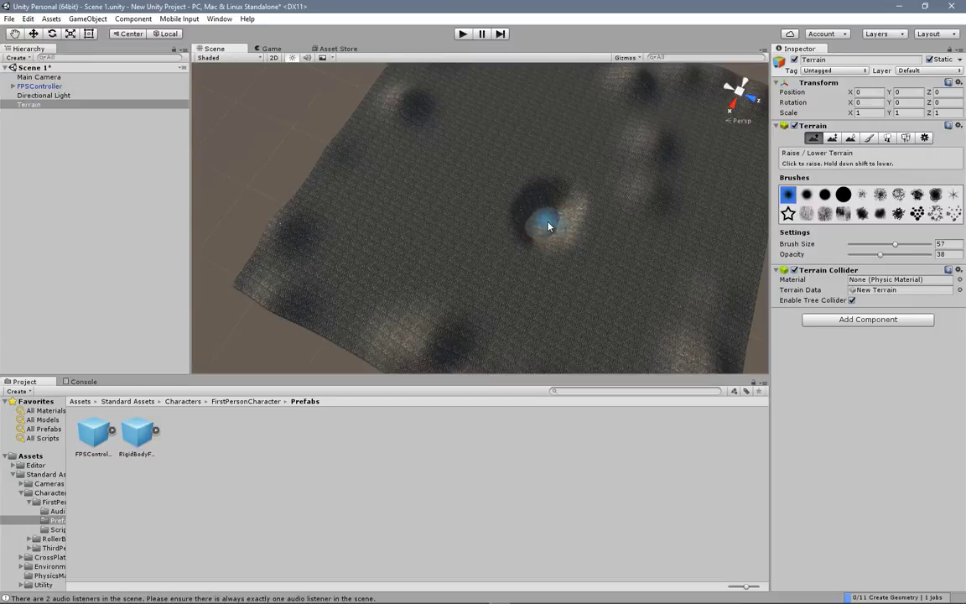
pyautogui.moveTo(562, 237)
pyautogui.keyDown('alt'); pyautogui.mouseDown()
pyautogui.moveTo(544, 243)
pyautogui.moveTo(478, 208)
pyautogui.moveTo(457, 220)
pyautogui.mouseUp(); pyautogui.keyUp('alt')
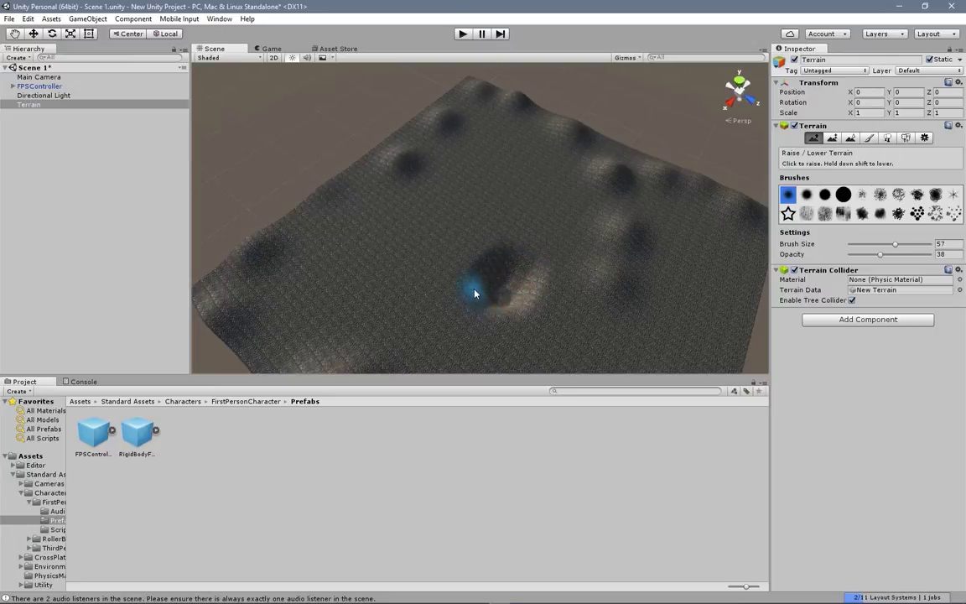
# Step: Extend the central pit into an irregular trench by lowering the ground next to it
pyautogui.moveTo(518, 313); pyautogui.dragTo(584, 319, button='middle')
pyautogui.moveTo(584, 319); pyautogui.dragTo(679, 292, button='right')
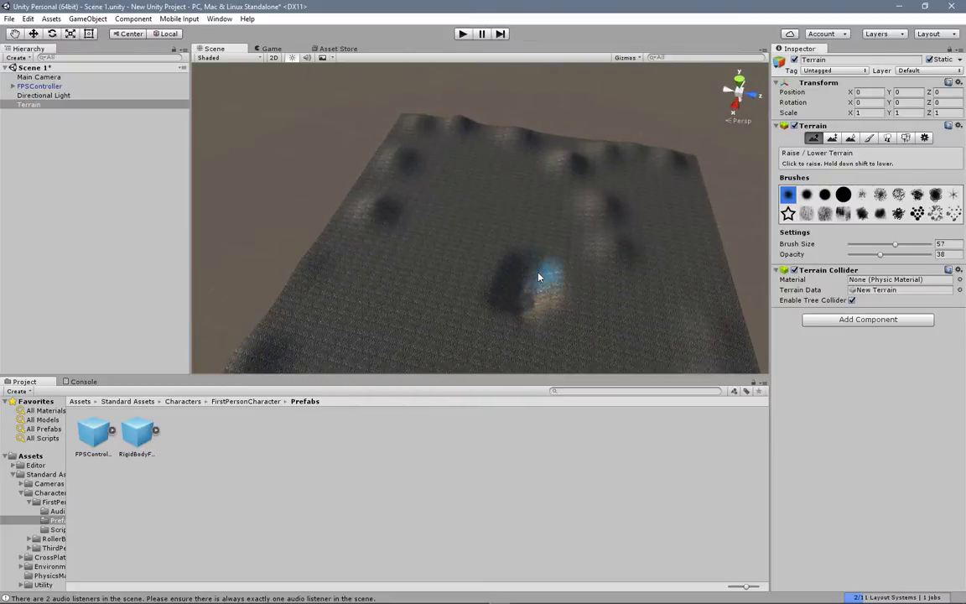
pyautogui.moveTo(457, 264); pyautogui.dragTo(516, 231, button='middle')
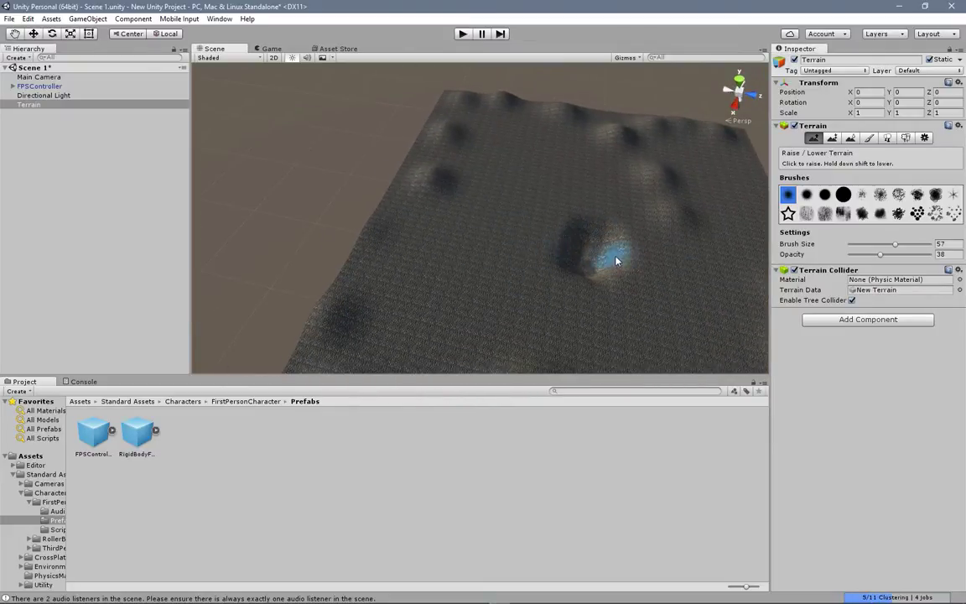
pyautogui.moveTo(624, 265)
pyautogui.mouseDown()
pyautogui.moveTo(643, 269)
pyautogui.moveTo(616, 276)
pyautogui.moveTo(621, 263)
pyautogui.moveTo(631, 266)
pyautogui.mouseUp()
pyautogui.moveTo(668, 280); pyautogui.dragTo(537, 276, button='middle')
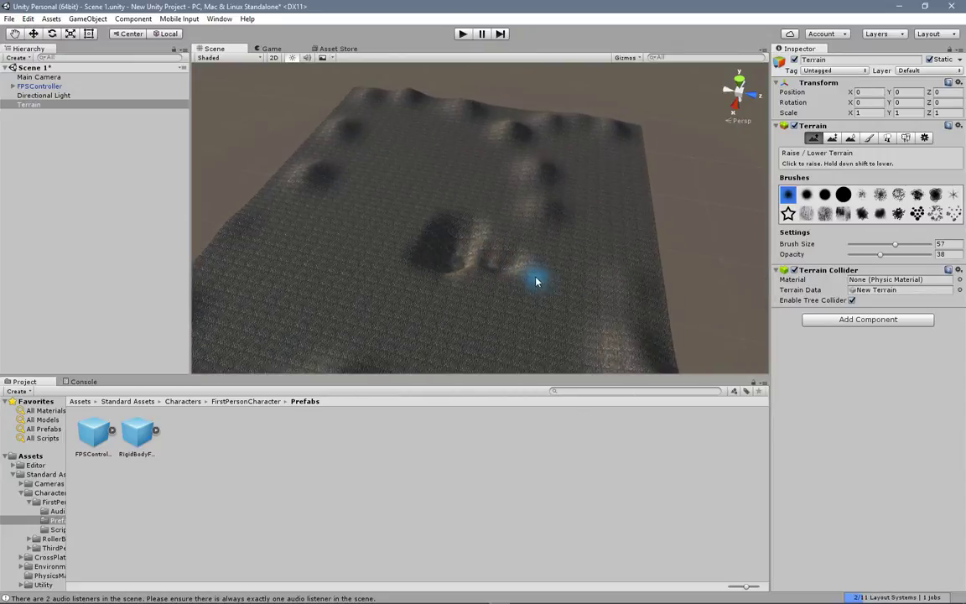
pyautogui.moveTo(509, 270)
pyautogui.mouseDown()
pyautogui.moveTo(539, 281)
pyautogui.moveTo(329, 284)
pyautogui.moveTo(390, 279)
pyautogui.mouseUp()
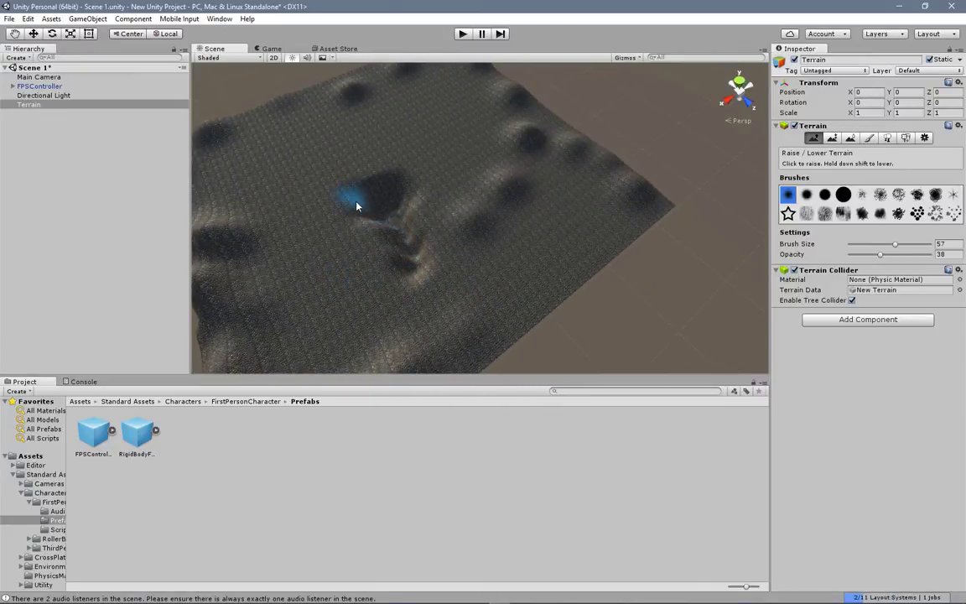
# Step: Raise a small mound beside the central pit and a row of narrower hills along the terrain's far edge
pyautogui.keyDown('alt'); pyautogui.moveTo(380, 201); pyautogui.dragTo(585, 226); pyautogui.keyUp('alt')
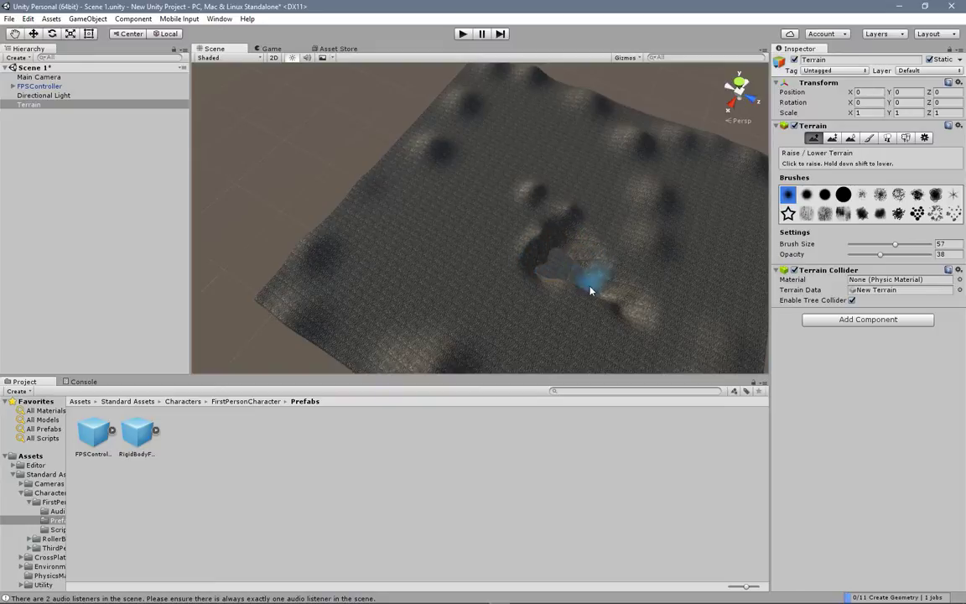
pyautogui.moveTo(566, 287)
pyautogui.keyDown('alt'); pyautogui.mouseDown()
pyautogui.moveTo(516, 272)
pyautogui.moveTo(451, 214)
pyautogui.moveTo(425, 226)
pyautogui.moveTo(405, 186)
pyautogui.mouseUp(); pyautogui.keyUp('alt')
pyautogui.moveTo(518, 208)
pyautogui.keyDown('alt'); pyautogui.mouseDown()
pyautogui.moveTo(531, 264)
pyautogui.moveTo(514, 133)
pyautogui.mouseUp(); pyautogui.keyUp('alt')
pyautogui.click(495, 138)
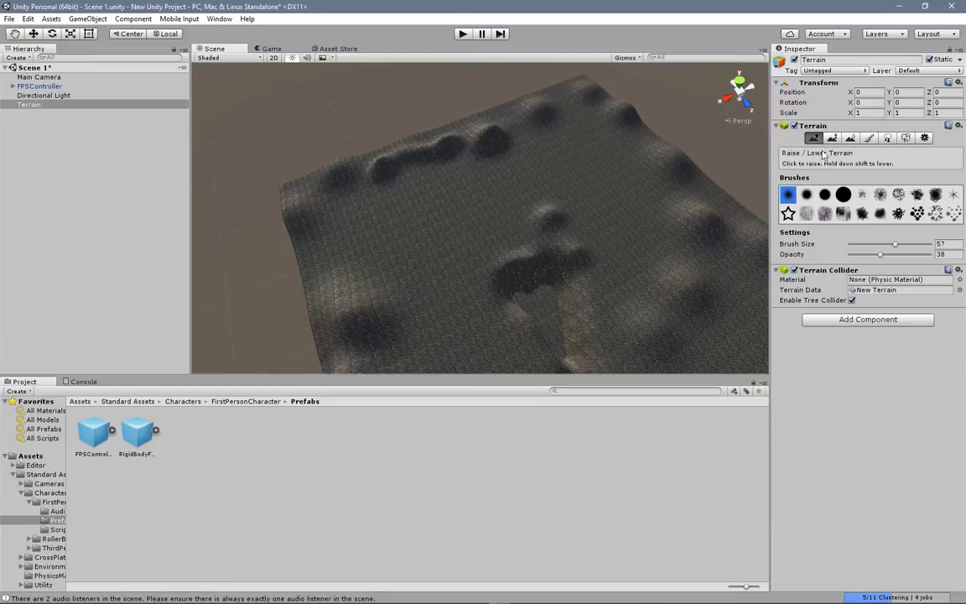
# Step: Try raising the flat ground inside the far corner hills with a clustered-dots brush, and undo those strokes
pyautogui.click(918, 213)
pyautogui.click(364, 228)
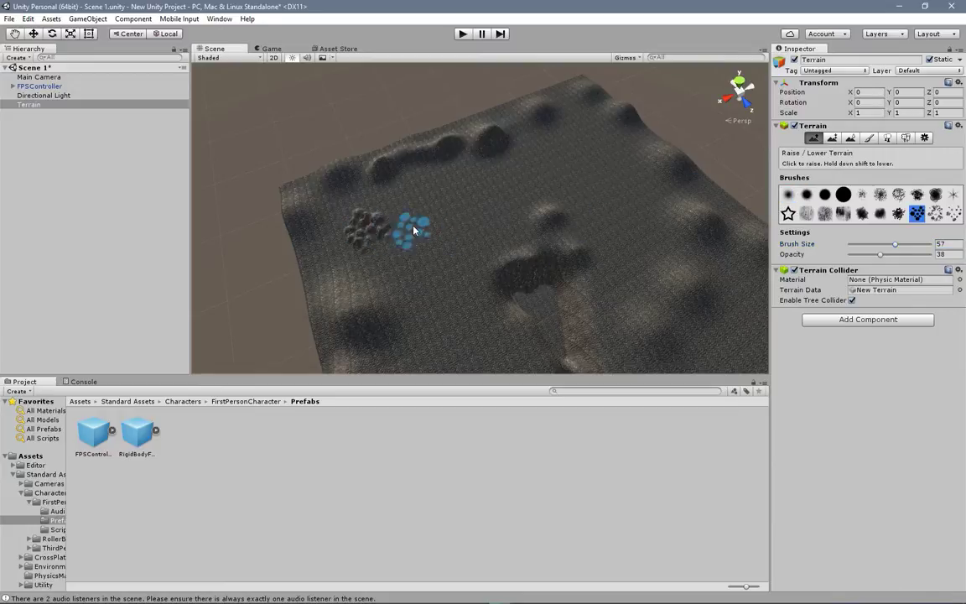
pyautogui.click(420, 204)
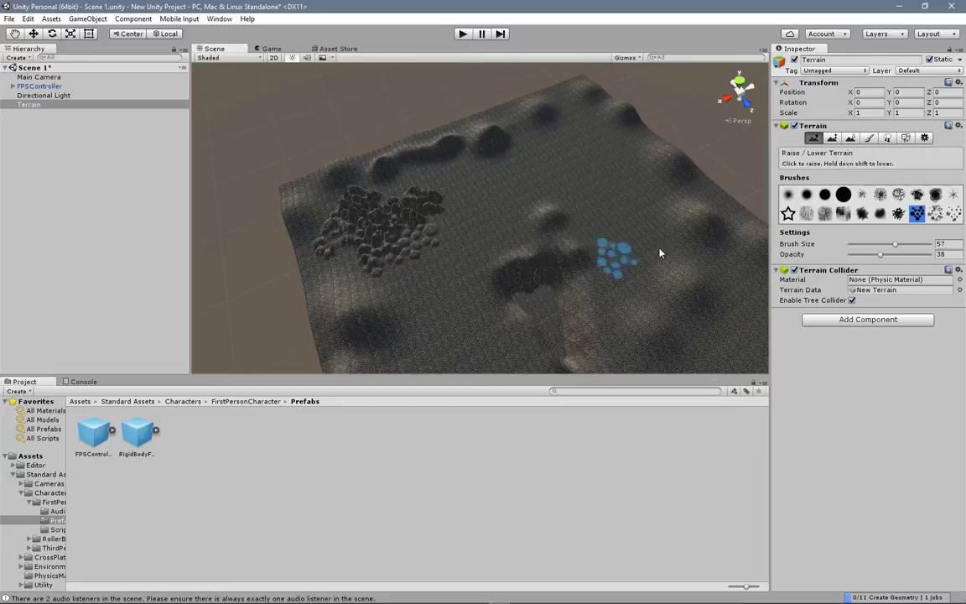
pyautogui.hotkey('ctrl', 'z')
pyautogui.hotkey('ctrl', 'z')
pyautogui.hotkey('ctrl', 'z')
pyautogui.hotkey('ctrl', 'z')
pyautogui.hotkey('ctrl', 'z')
pyautogui.hotkey('ctrl', 'z')
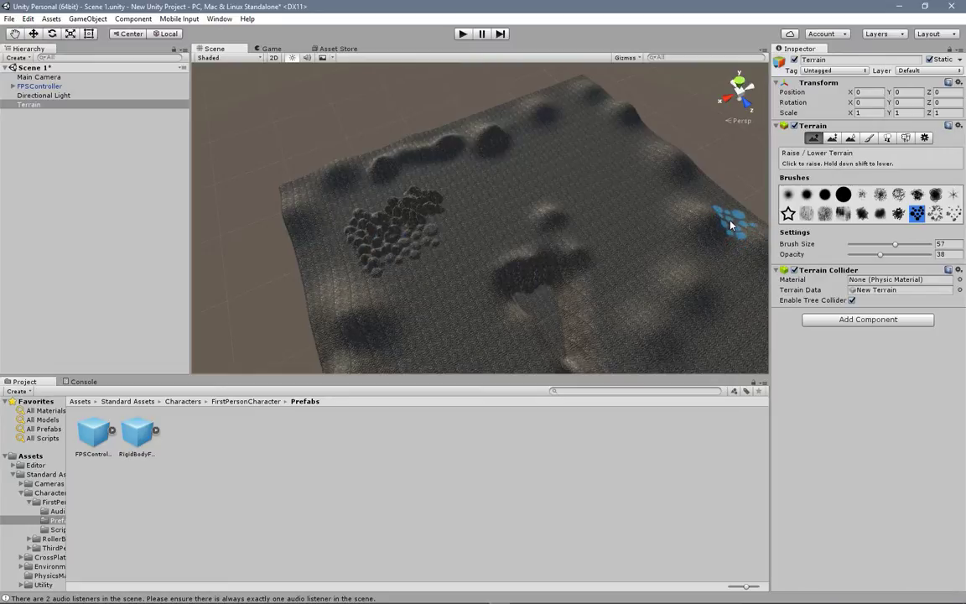
pyautogui.hotkey('ctrl', 'z')
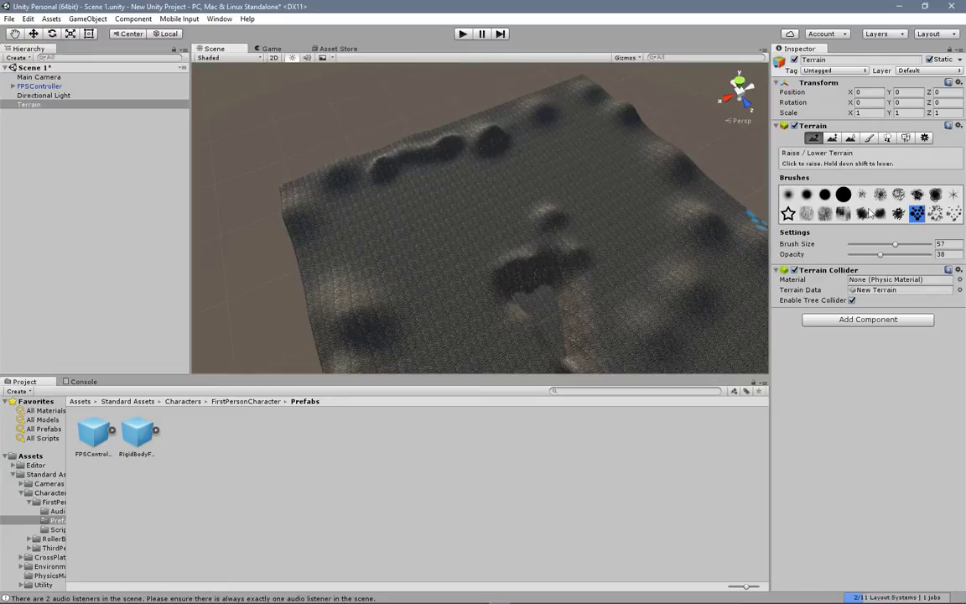
# Step: Roughen the hills and ground around one far corner of the terrain by raising them with a splatter brush
pyautogui.click(879, 195)
pyautogui.click(375, 215)
pyautogui.click(407, 245)
pyautogui.moveTo(436, 229)
pyautogui.mouseDown()
pyautogui.moveTo(402, 215)
pyautogui.moveTo(428, 251)
pyautogui.moveTo(384, 230)
pyautogui.moveTo(397, 286)
pyautogui.moveTo(520, 189)
pyautogui.moveTo(433, 218)
pyautogui.moveTo(527, 224)
pyautogui.mouseUp()
pyautogui.moveTo(587, 220)
pyautogui.mouseDown(button='middle')
pyautogui.moveTo(521, 194)
pyautogui.moveTo(513, 169)
pyautogui.mouseUp(button='middle')
pyautogui.moveTo(563, 198); pyautogui.dragTo(467, 209, button='right')
pyautogui.moveTo(520, 209)
pyautogui.mouseDown(button='middle')
pyautogui.moveTo(433, 185)
pyautogui.moveTo(461, 252)
pyautogui.mouseUp(button='middle')
pyautogui.moveTo(426, 177)
pyautogui.mouseDown()
pyautogui.moveTo(423, 154)
pyautogui.moveTo(368, 180)
pyautogui.moveTo(339, 177)
pyautogui.moveTo(461, 214)
pyautogui.moveTo(336, 211)
pyautogui.moveTo(329, 323)
pyautogui.moveTo(425, 287)
pyautogui.mouseUp()
# Step: Set the brush opacity to 12 and lightly roughen the ground towards the opposite edge and beside the pit with splatter brushes
pyautogui.click(849, 254)
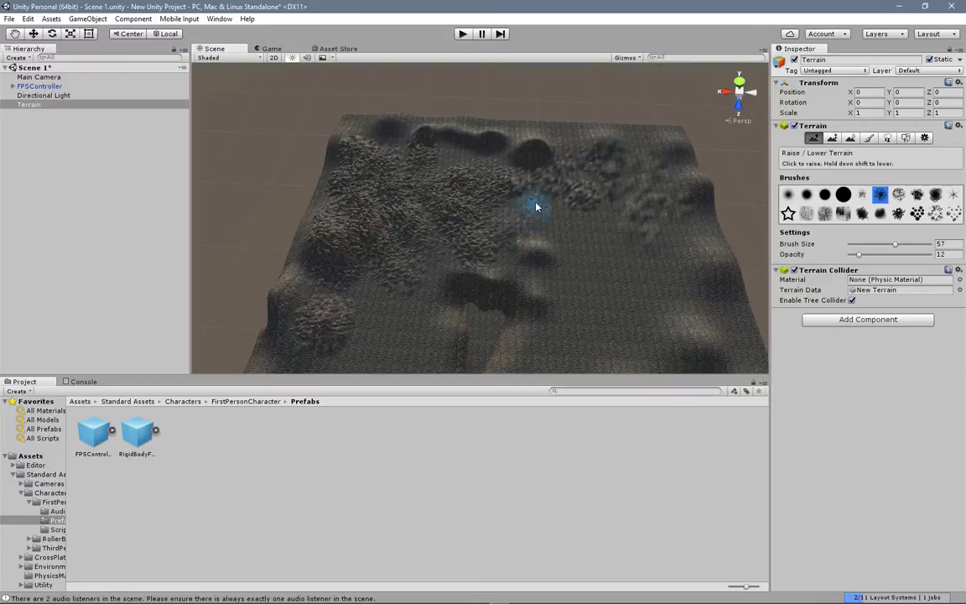
pyautogui.moveTo(537, 207); pyautogui.dragTo(535, 174, button='middle')
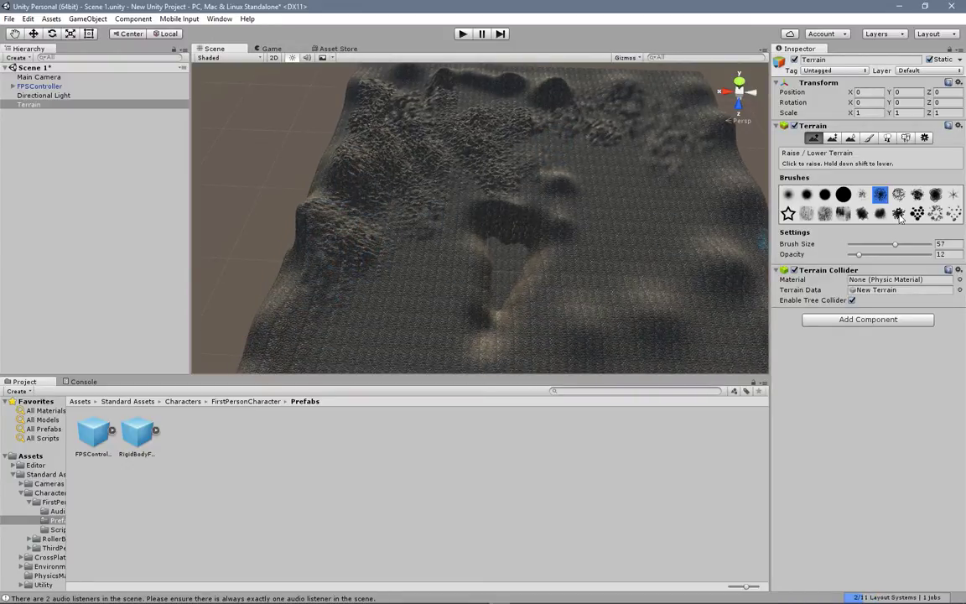
pyautogui.click(937, 195)
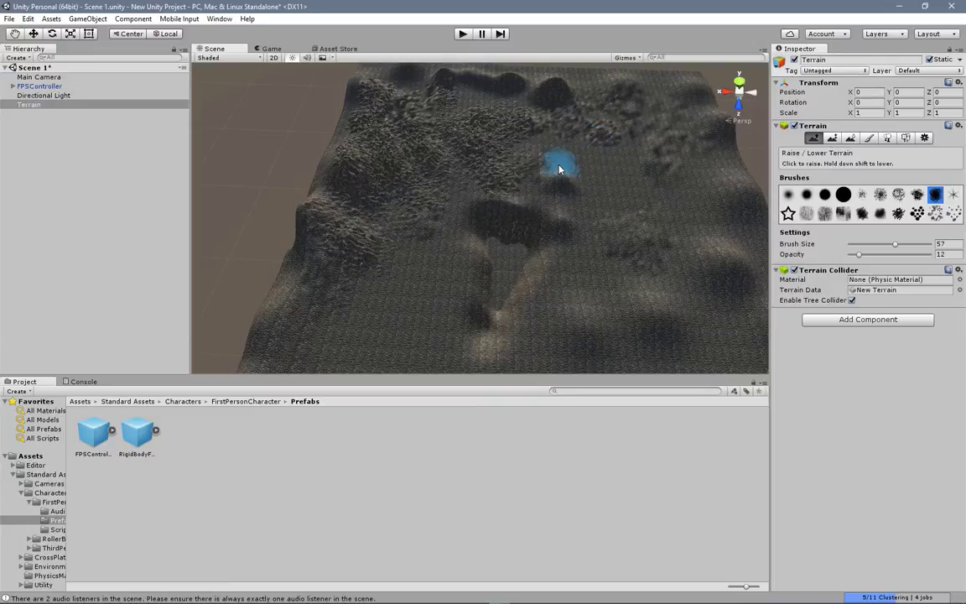
# Step: Run the scene and walk the first-person character along the rim of the central pit
pyautogui.click(462, 35)
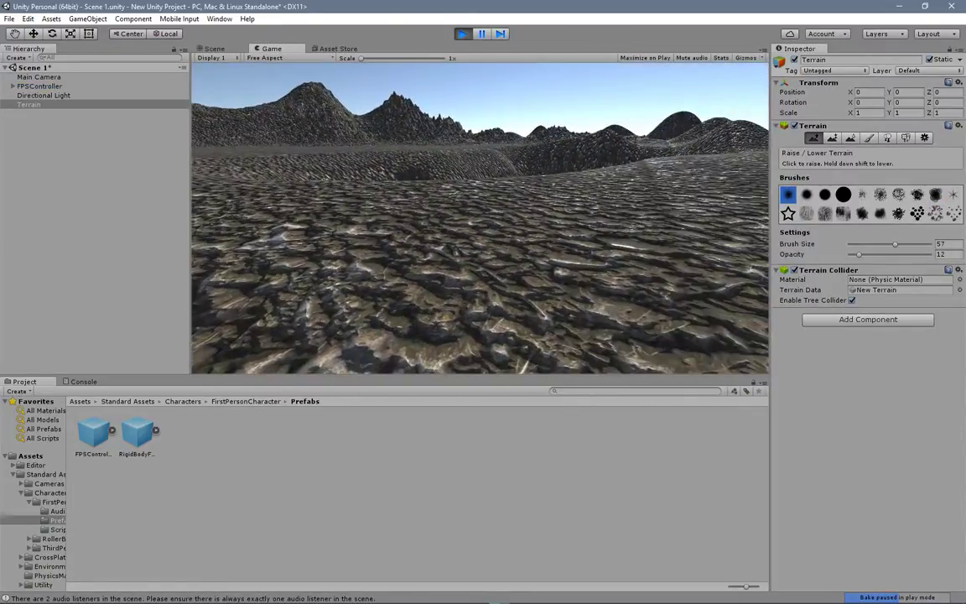
pyautogui.press('w')
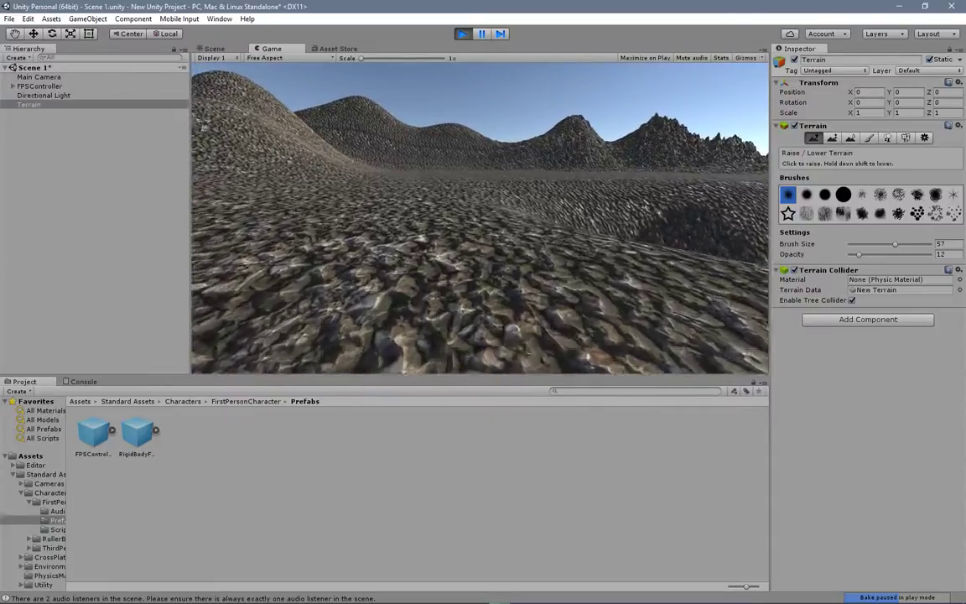
pyautogui.press('w')
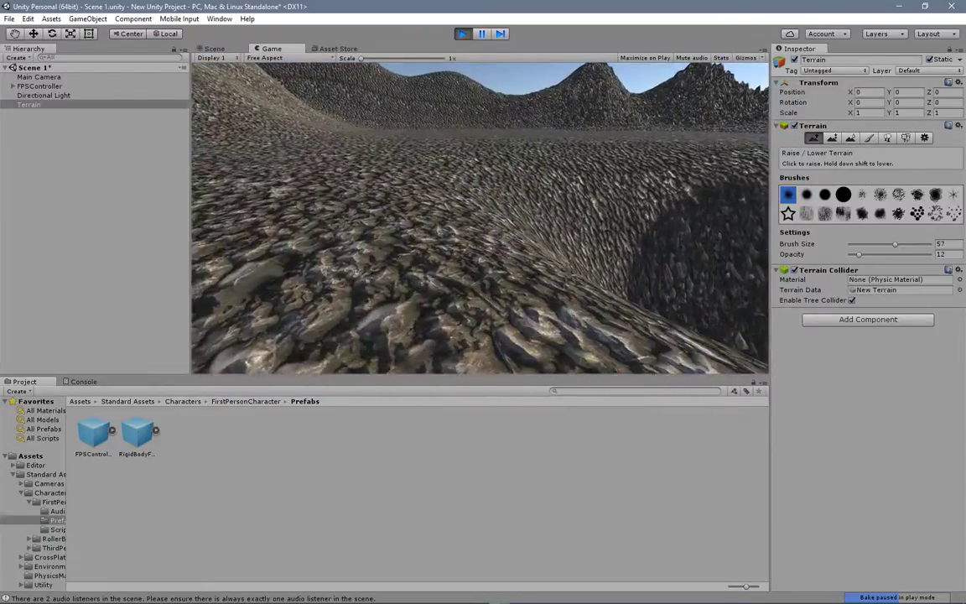
pyautogui.press('w')
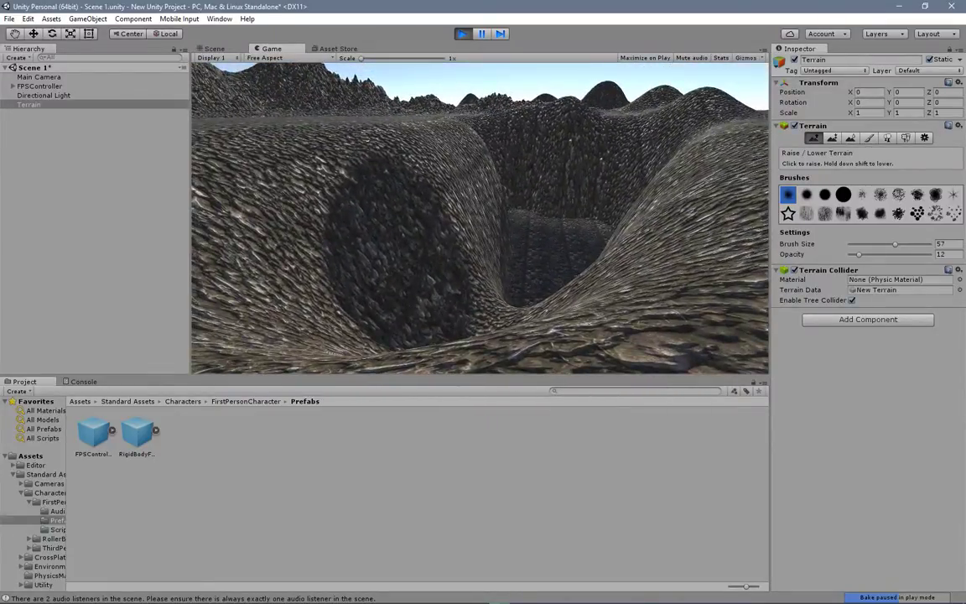
pyautogui.press('w')
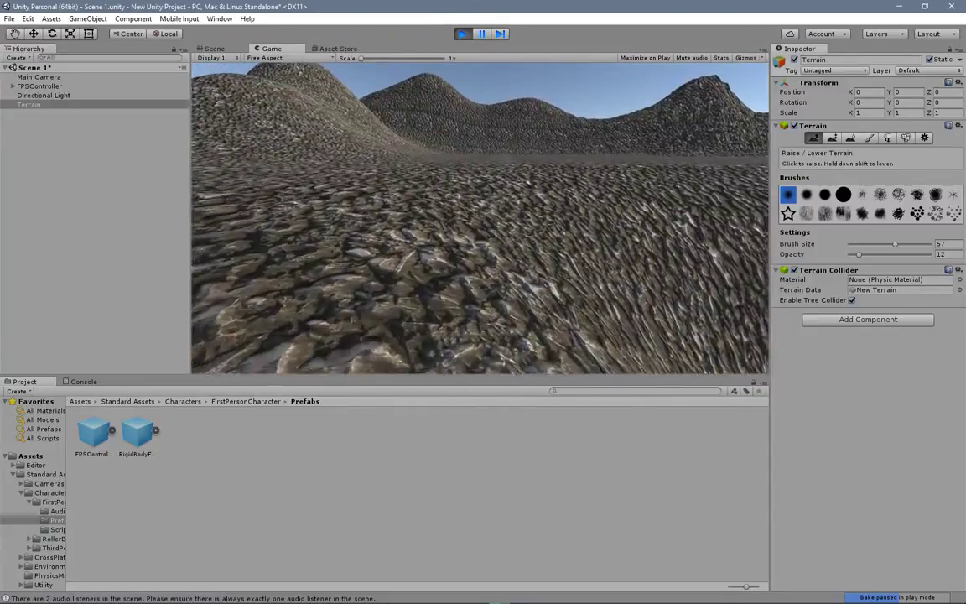
pyautogui.press('w')
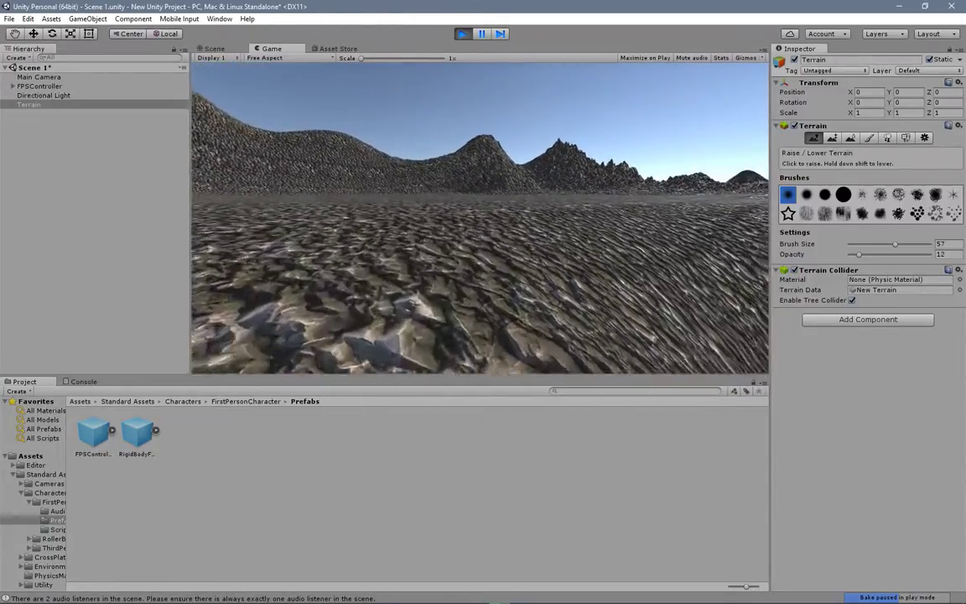
pyautogui.press('w')
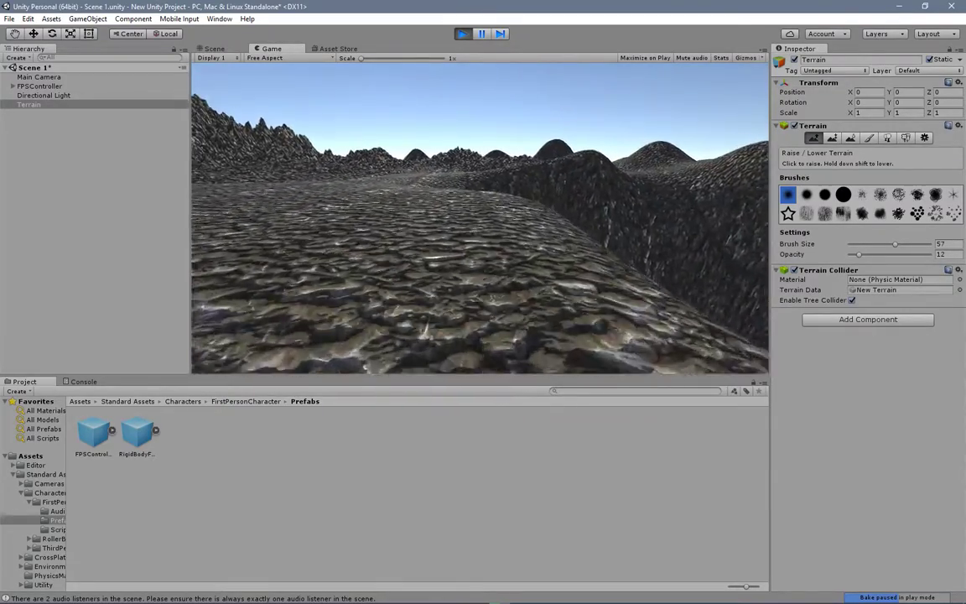
# Step: Walk the character across the roughened ground towards the jagged hills to examine the rocky relief
pyautogui.press('w')
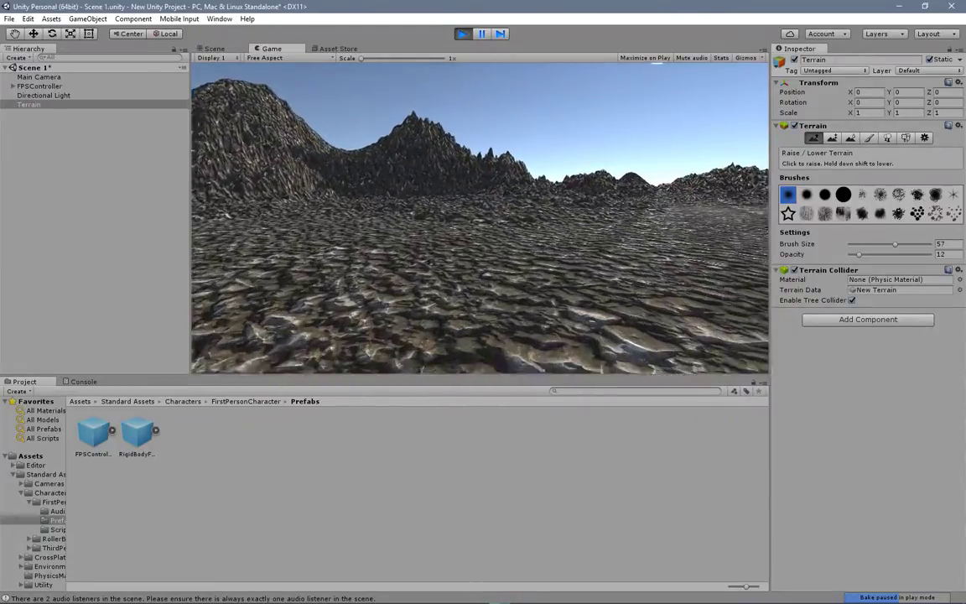
pyautogui.press('w')
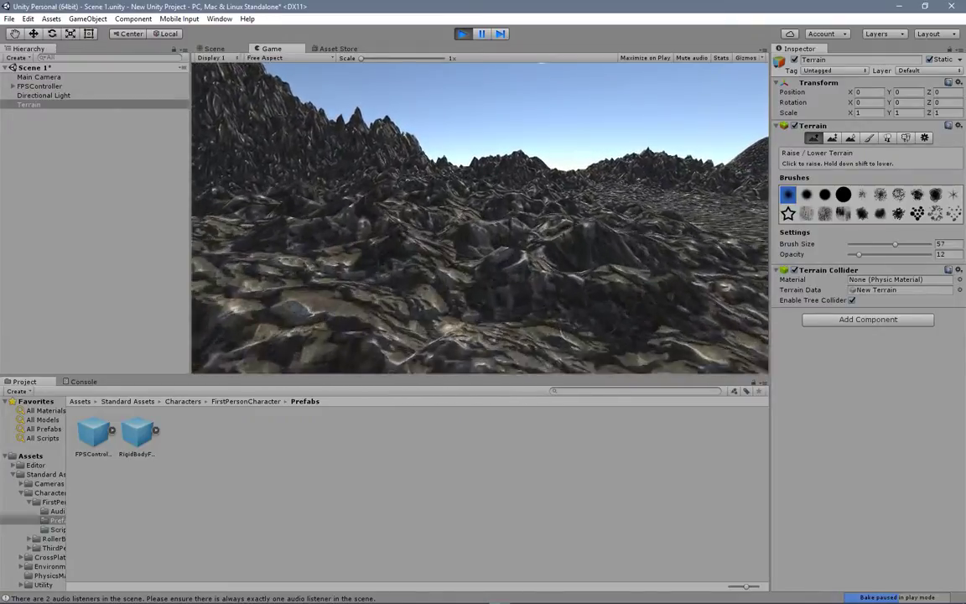
pyautogui.press('w')
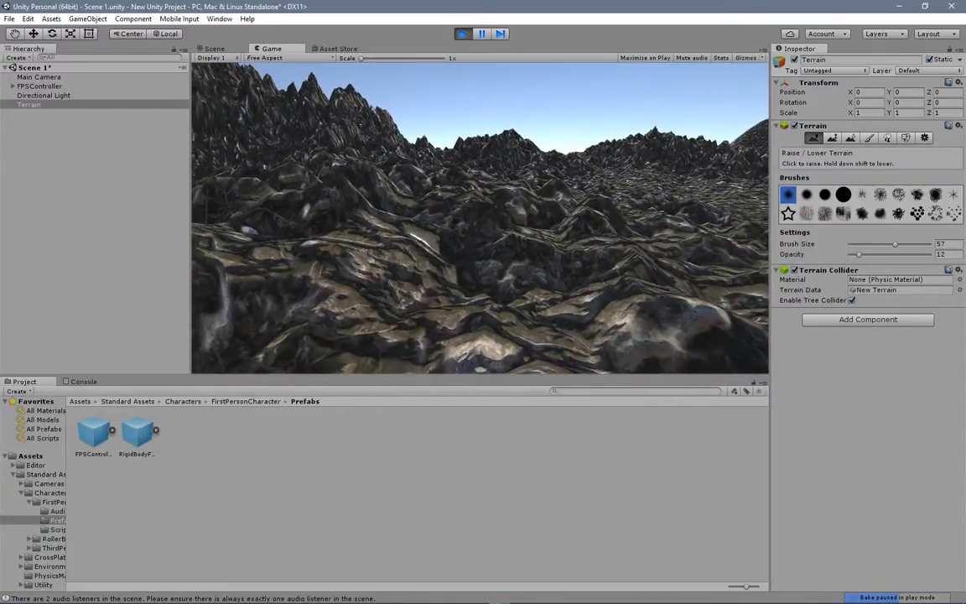
pyautogui.press('w')
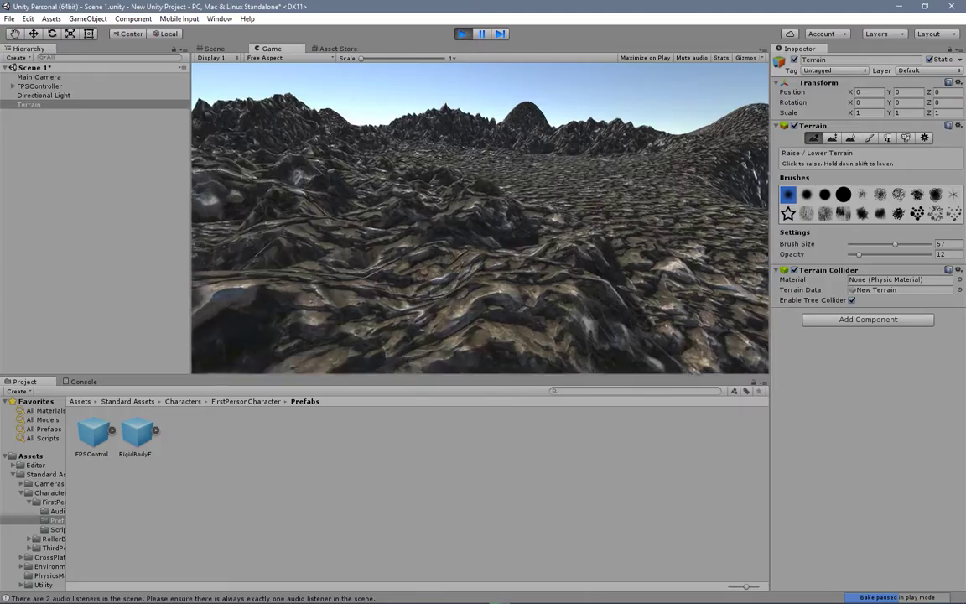
pyautogui.press('w')
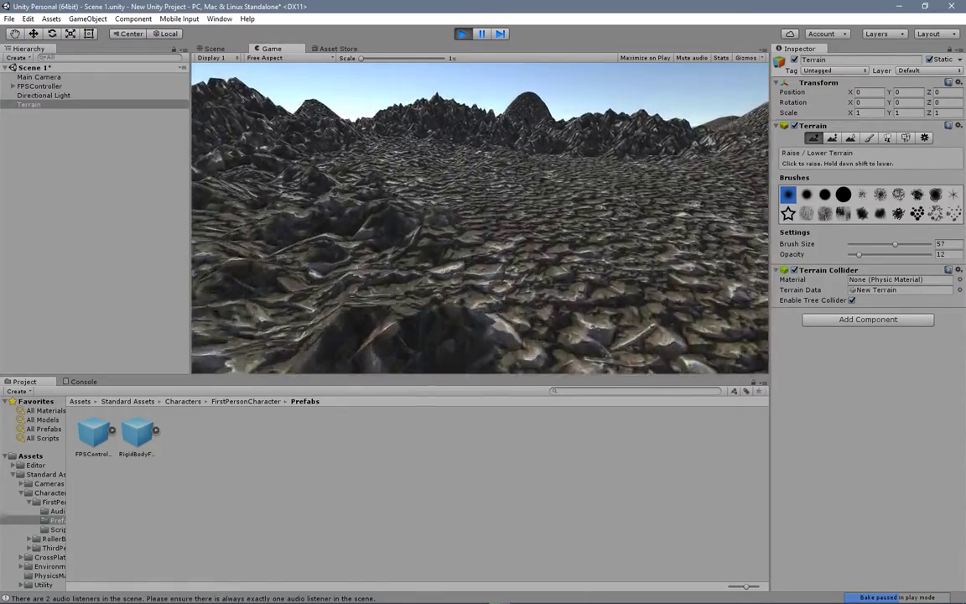
pyautogui.press('w')
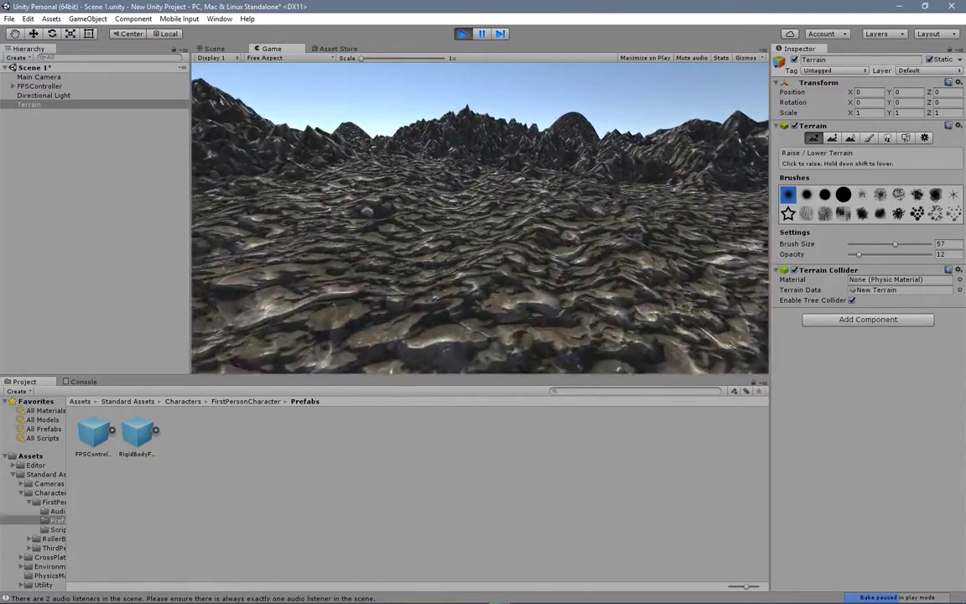
pyautogui.press('w')
pyautogui.press('w')
pyautogui.press('w')
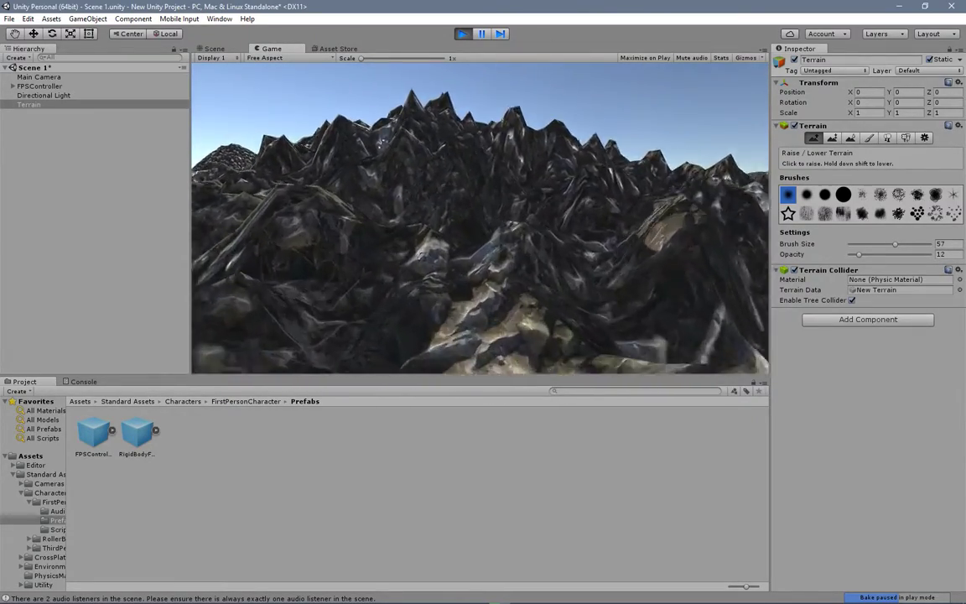
# Step: Approach the jagged slopes up close, survey the surrounding hills, and stop the play test
pyautogui.press('w')
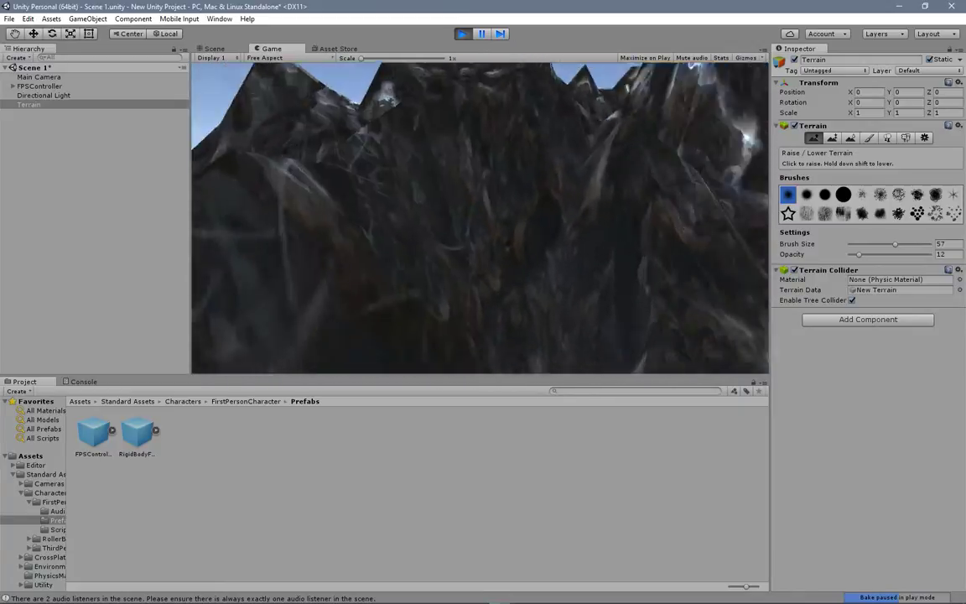
pyautogui.press('w')
pyautogui.press('w')
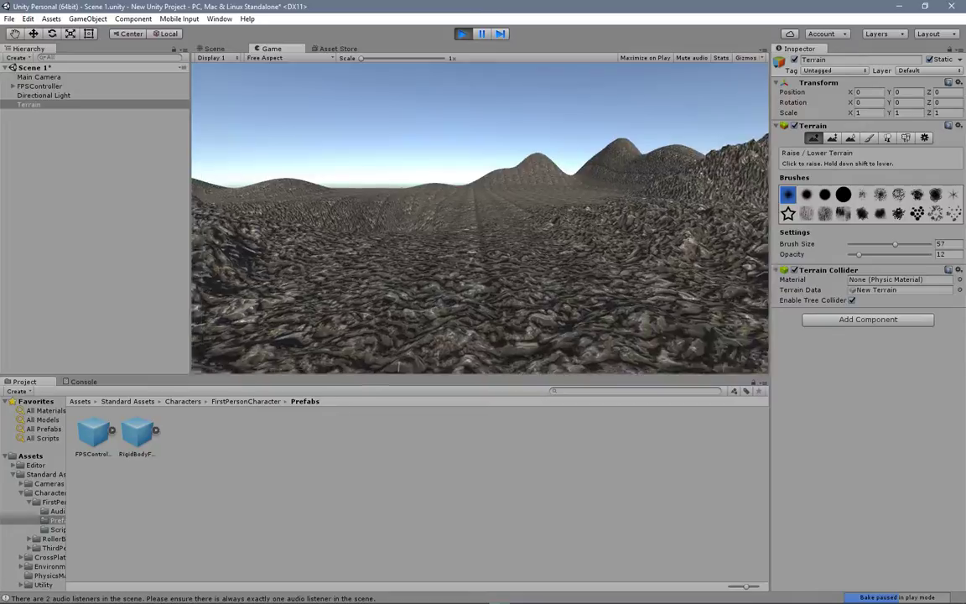
pyautogui.press('w')
pyautogui.press('w')
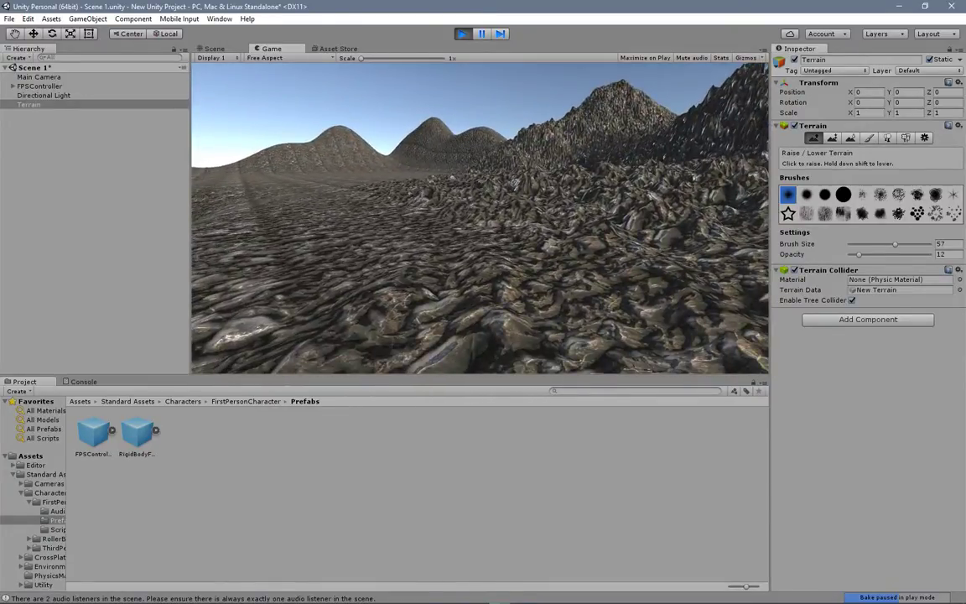
pyautogui.press('Escape')
pyautogui.click(460, 35)
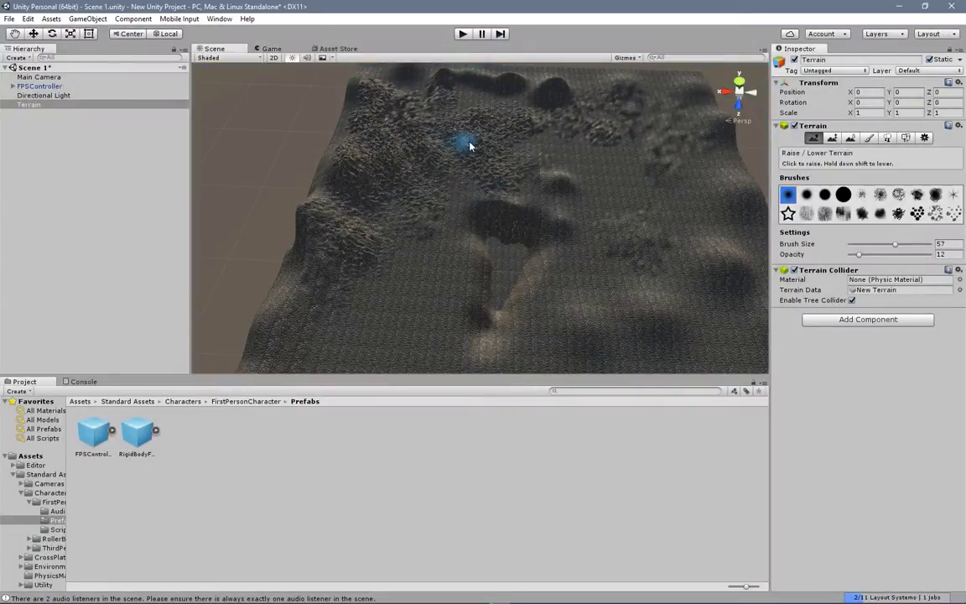
# Step: Smooth the jagged ground near the far corner using the Smooth Height tool with brush size 57 and opacity 12
pyautogui.click(851, 138)
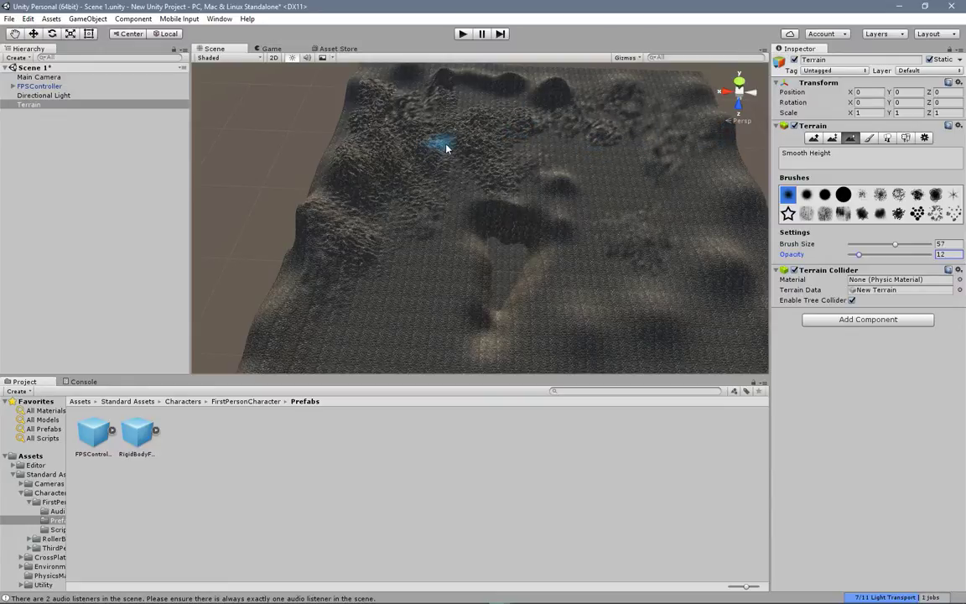
pyautogui.scroll(10, 453, 148)
pyautogui.moveTo(432, 127); pyautogui.dragTo(467, 286, button='middle')
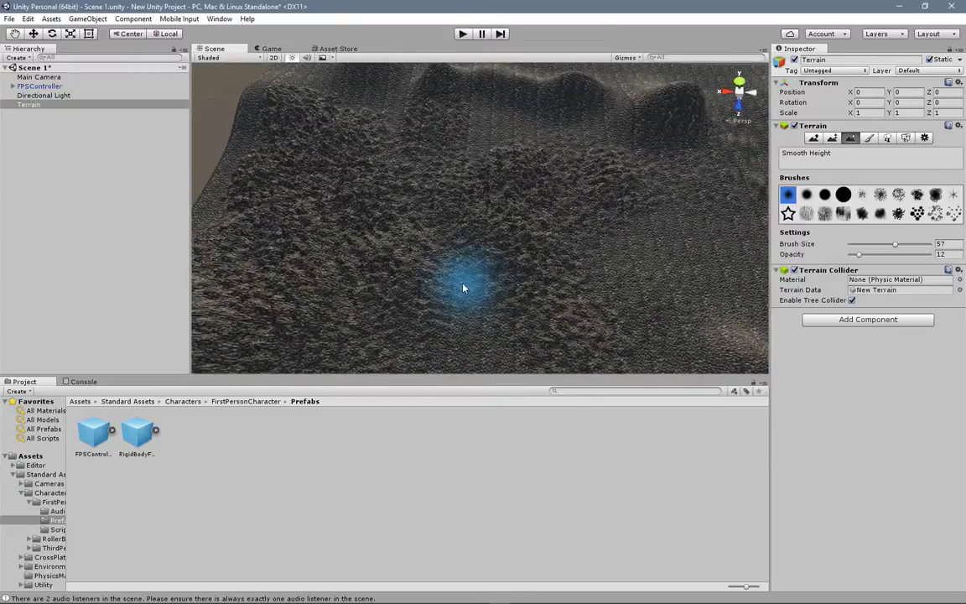
pyautogui.scroll(5, 521, 278)
pyautogui.scroll(3, 488, 224)
pyautogui.moveTo(493, 235)
pyautogui.mouseDown()
pyautogui.moveTo(560, 194)
pyautogui.moveTo(513, 281)
pyautogui.moveTo(460, 200)
pyautogui.moveTo(518, 134)
pyautogui.moveTo(611, 157)
pyautogui.moveTo(577, 108)
pyautogui.moveTo(320, 234)
pyautogui.moveTo(649, 269)
pyautogui.moveTo(637, 125)
pyautogui.moveTo(680, 195)
pyautogui.moveTo(616, 163)
pyautogui.mouseUp()
pyautogui.scroll(-5, 616, 163)
# Step: Smooth the remaining spiky patches across the roughened corner area and its neighbouring hills
pyautogui.moveTo(578, 248)
pyautogui.mouseDown()
pyautogui.moveTo(457, 216)
pyautogui.moveTo(495, 184)
pyautogui.moveTo(405, 151)
pyautogui.mouseUp()
pyautogui.moveTo(405, 151); pyautogui.dragTo(461, 209, button='middle')
pyautogui.moveTo(462, 208); pyautogui.dragTo(404, 198)
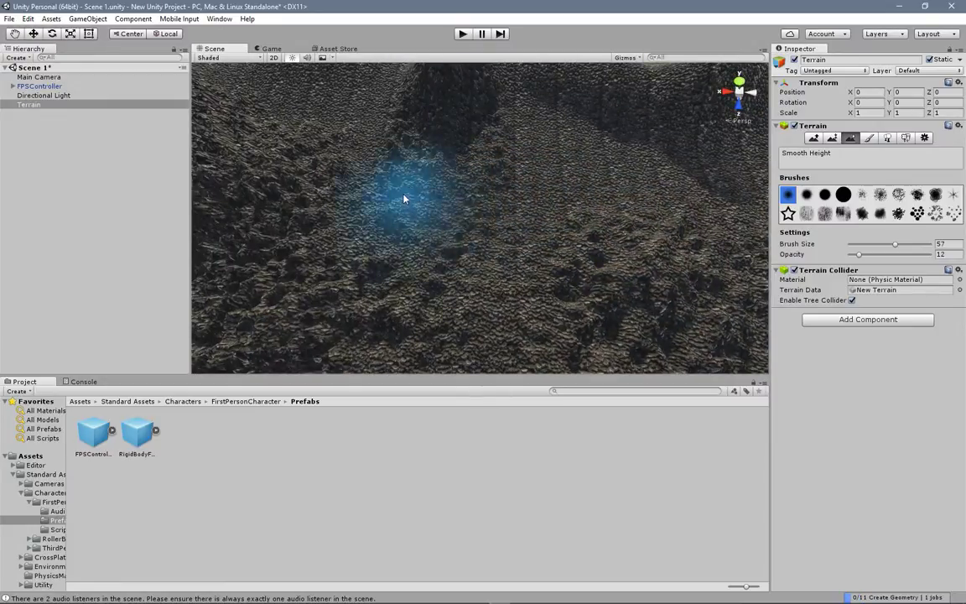
pyautogui.moveTo(405, 198); pyautogui.dragTo(596, 216, button='middle')
pyautogui.moveTo(595, 216)
pyautogui.mouseDown()
pyautogui.moveTo(408, 310)
pyautogui.moveTo(286, 141)
pyautogui.moveTo(303, 129)
pyautogui.moveTo(388, 176)
pyautogui.moveTo(482, 291)
pyautogui.mouseUp()
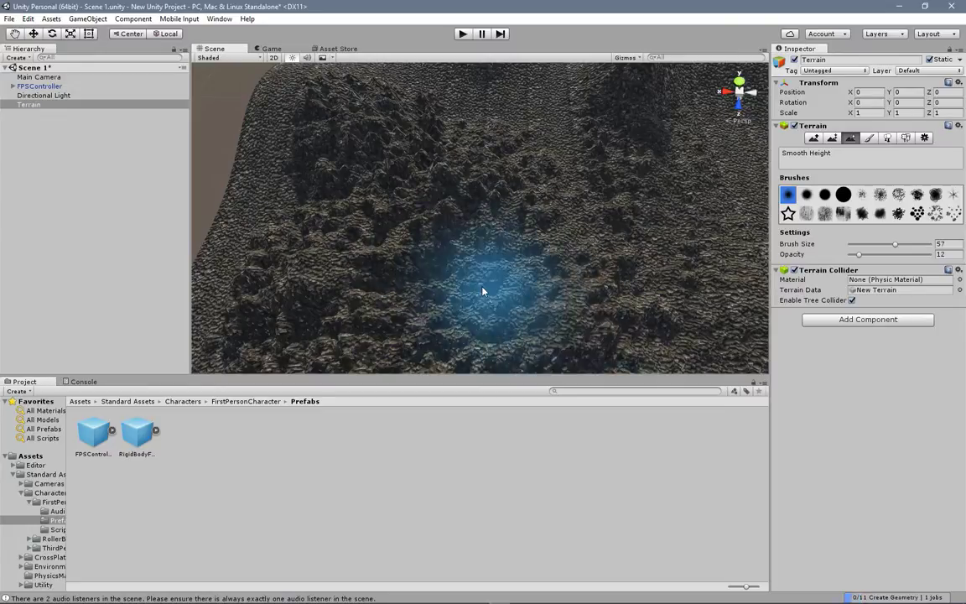
pyautogui.scroll(-8, 522, 211)
pyautogui.moveTo(541, 258); pyautogui.dragTo(480, 210, button='middle')
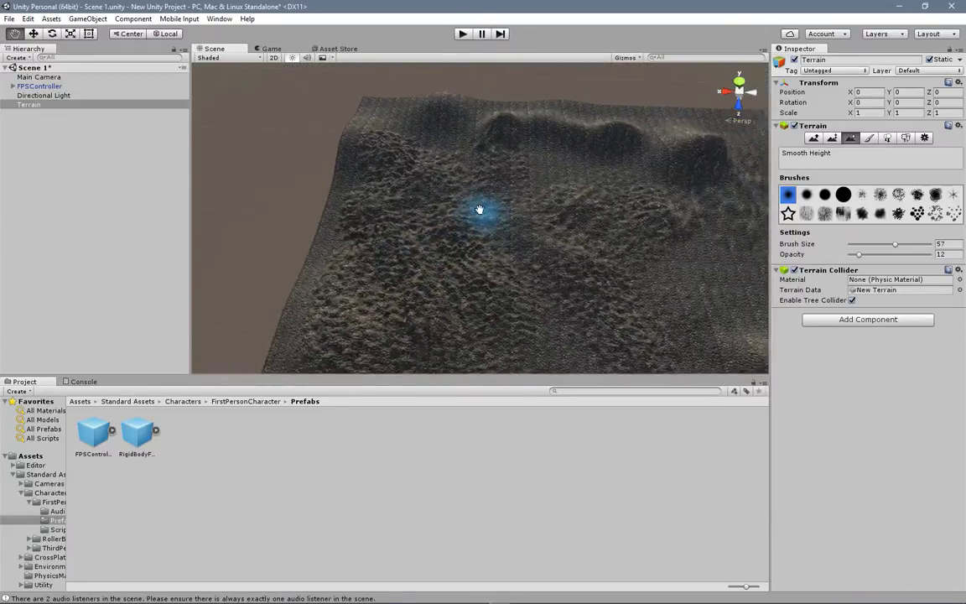
# Step: Raise the Smooth Height opacity to 28 and smooth the ground between the rocky area and the central pit
pyautogui.scroll(8, 480, 210)
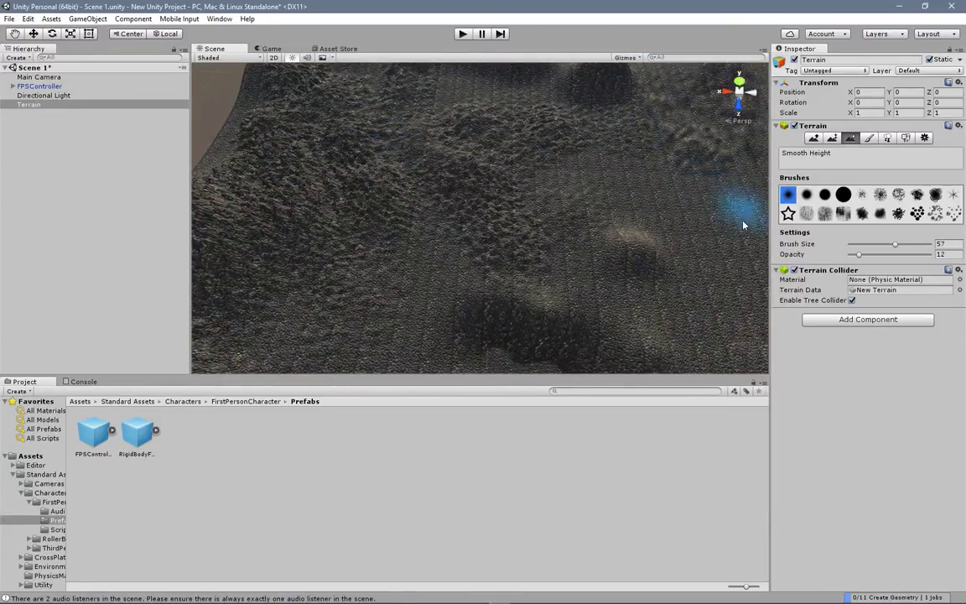
pyautogui.scroll(-8, 599, 189)
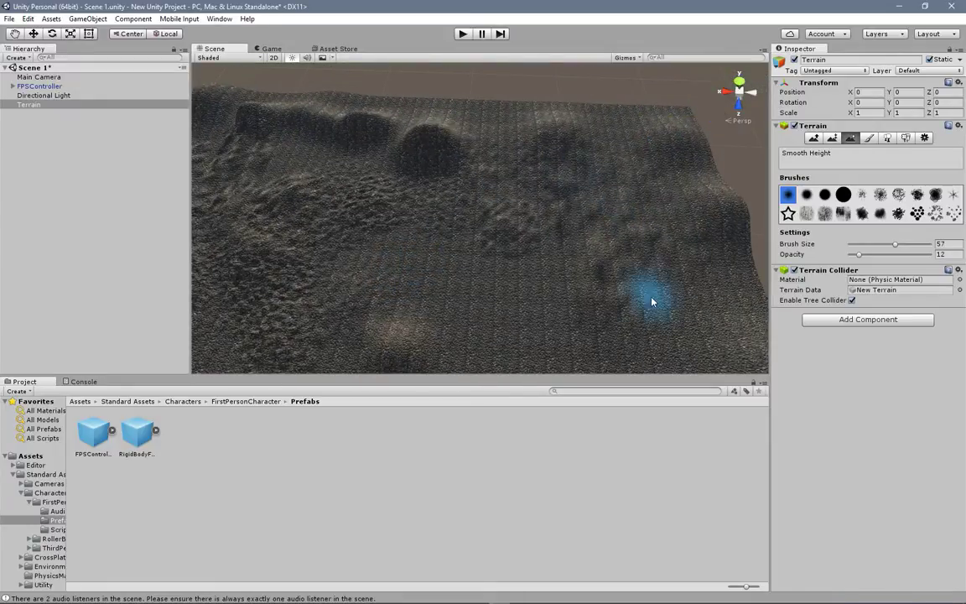
pyautogui.scroll(5, 517, 166)
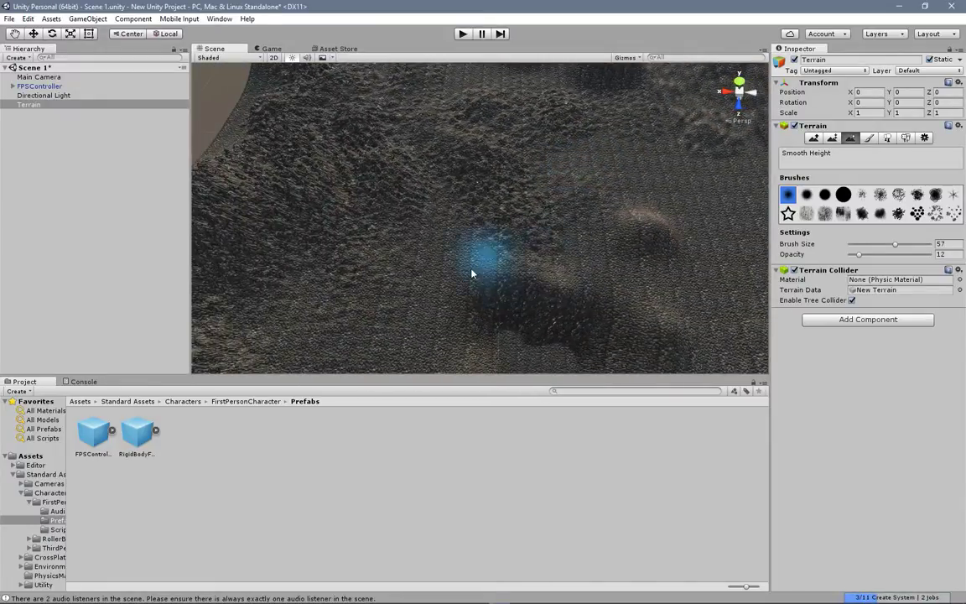
pyautogui.moveTo(553, 316); pyautogui.dragTo(505, 166, button='middle')
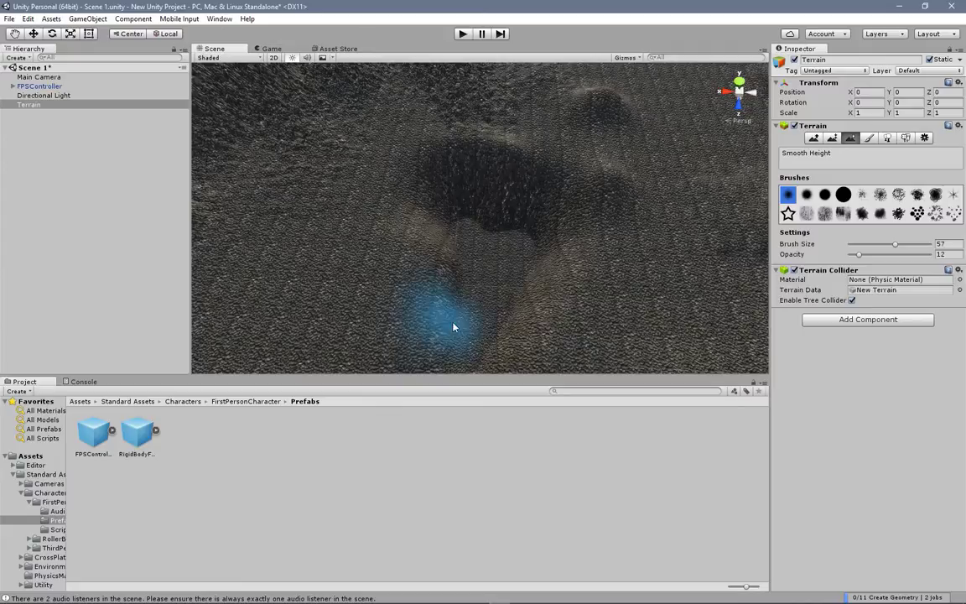
pyautogui.scroll(-4, 378, 215)
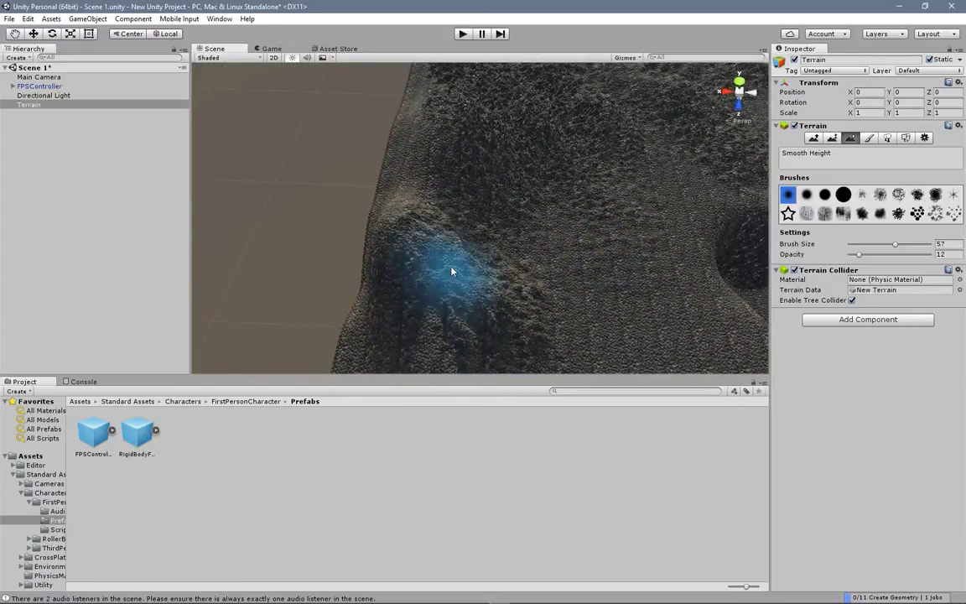
pyautogui.moveTo(858, 254); pyautogui.dragTo(873, 254)
pyautogui.moveTo(643, 242)
pyautogui.mouseDown()
pyautogui.moveTo(647, 258)
pyautogui.moveTo(609, 243)
pyautogui.mouseUp()
pyautogui.moveTo(625, 248); pyautogui.dragTo(479, 245, button='middle')
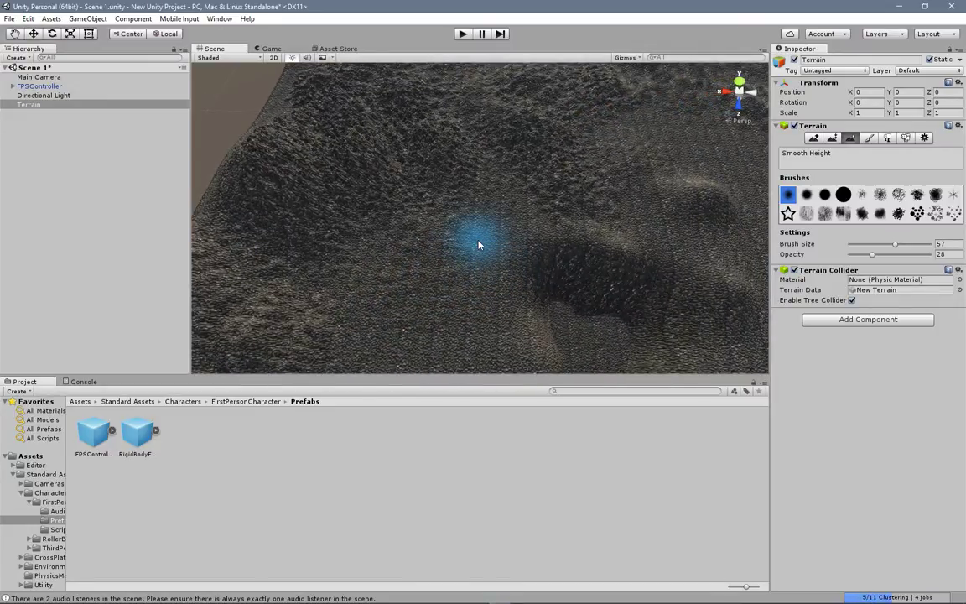
# Step: Smooth the walls of the central pit and the nearby rough slopes with the size 57 brush
pyautogui.moveTo(524, 260); pyautogui.dragTo(411, 161, button='middle')
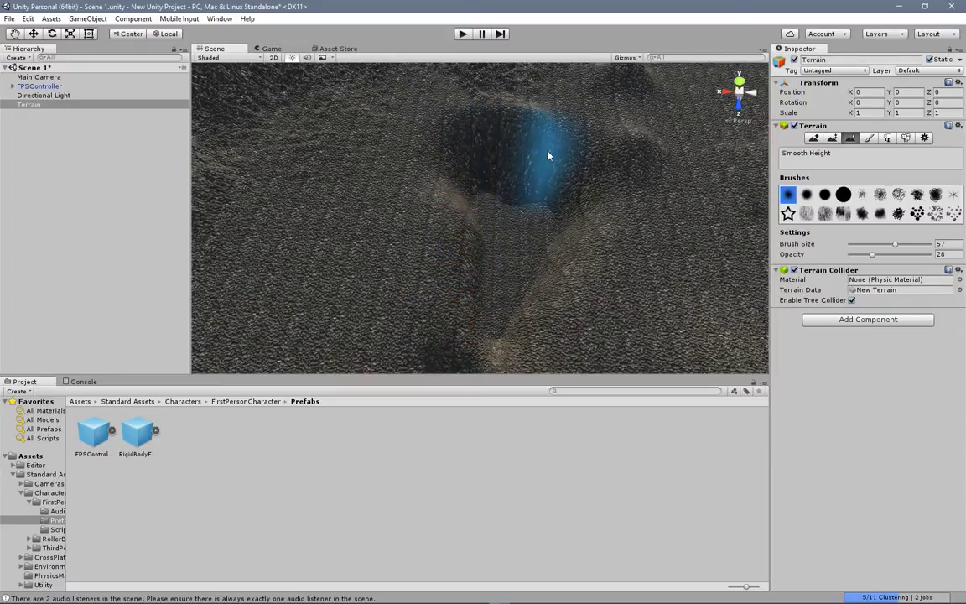
pyautogui.moveTo(459, 151)
pyautogui.mouseDown(button='middle')
pyautogui.moveTo(462, 199)
pyautogui.moveTo(500, 237)
pyautogui.mouseUp(button='middle')
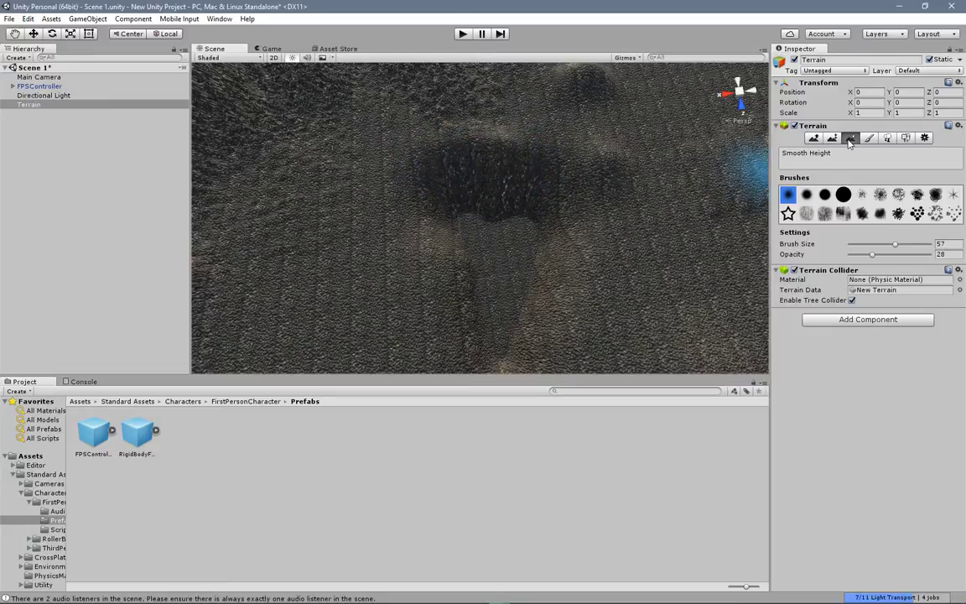
pyautogui.scroll(-10, 340, 140)
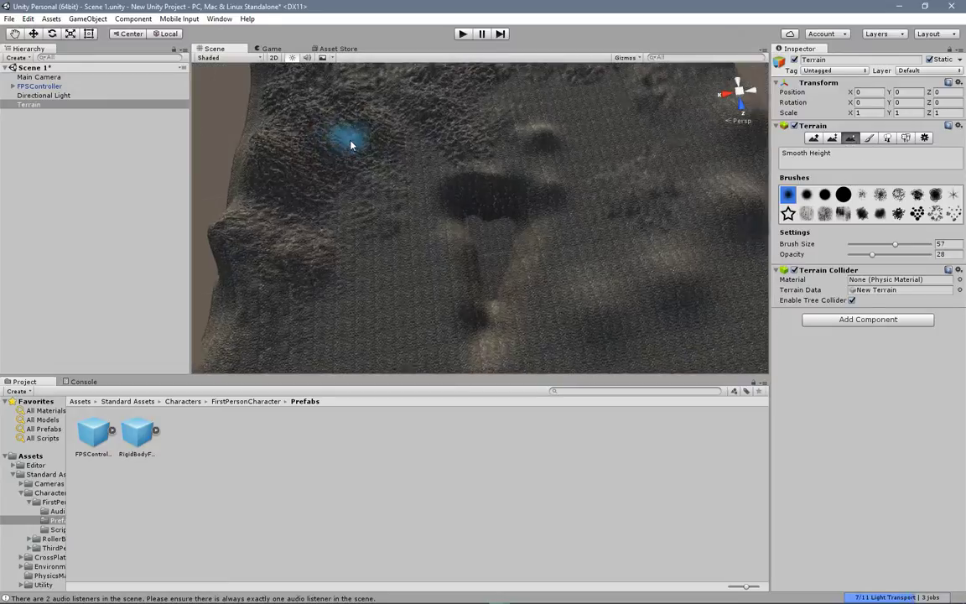
pyautogui.scroll(5, 339, 162)
pyautogui.moveTo(340, 166)
pyautogui.keyDown('alt'); pyautogui.mouseDown()
pyautogui.moveTo(431, 194)
pyautogui.moveTo(399, 218)
pyautogui.moveTo(379, 209)
pyautogui.moveTo(403, 168)
pyautogui.moveTo(446, 197)
pyautogui.moveTo(454, 156)
pyautogui.moveTo(456, 167)
pyautogui.moveTo(423, 180)
pyautogui.mouseUp(); pyautogui.keyUp('alt')
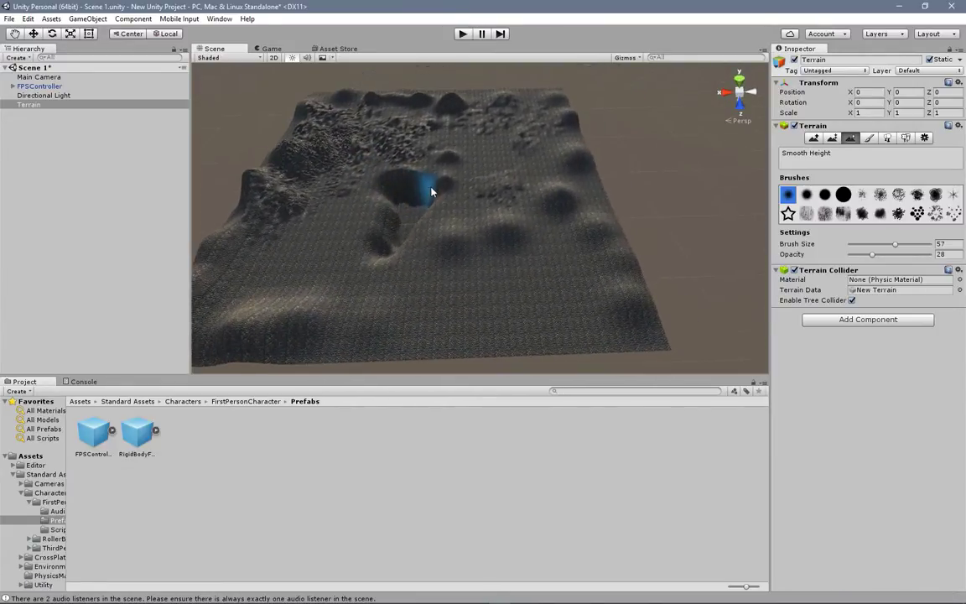
# Step: Switch to Paint Texture and add GrassRockyAlbedo as a second terrain texture
pyautogui.click(868, 139)
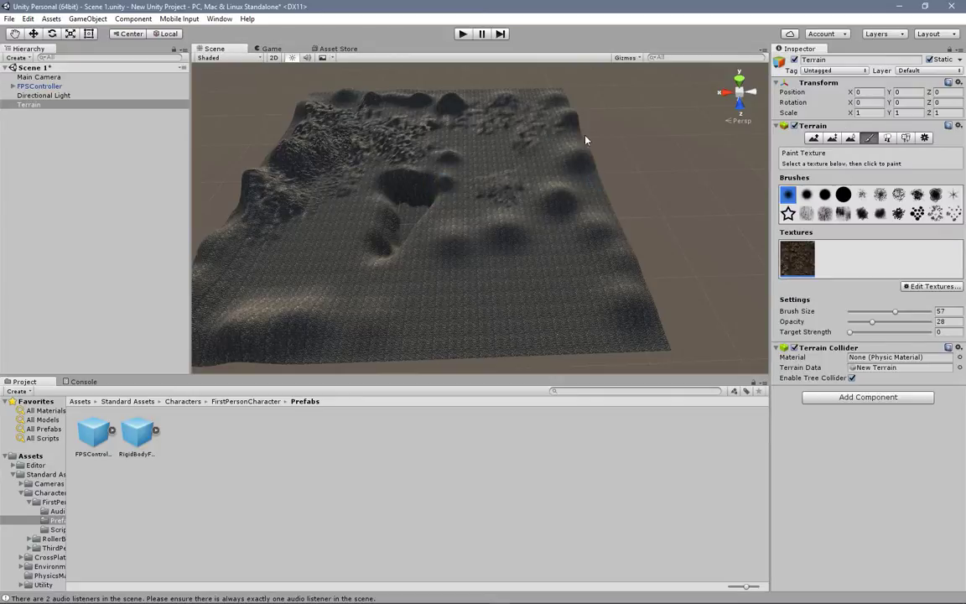
pyautogui.moveTo(344, 166)
pyautogui.keyDown('alt'); pyautogui.mouseDown()
pyautogui.moveTo(433, 203)
pyautogui.moveTo(389, 188)
pyautogui.mouseUp(); pyautogui.keyUp('alt')
pyautogui.scroll(10, 424, 186)
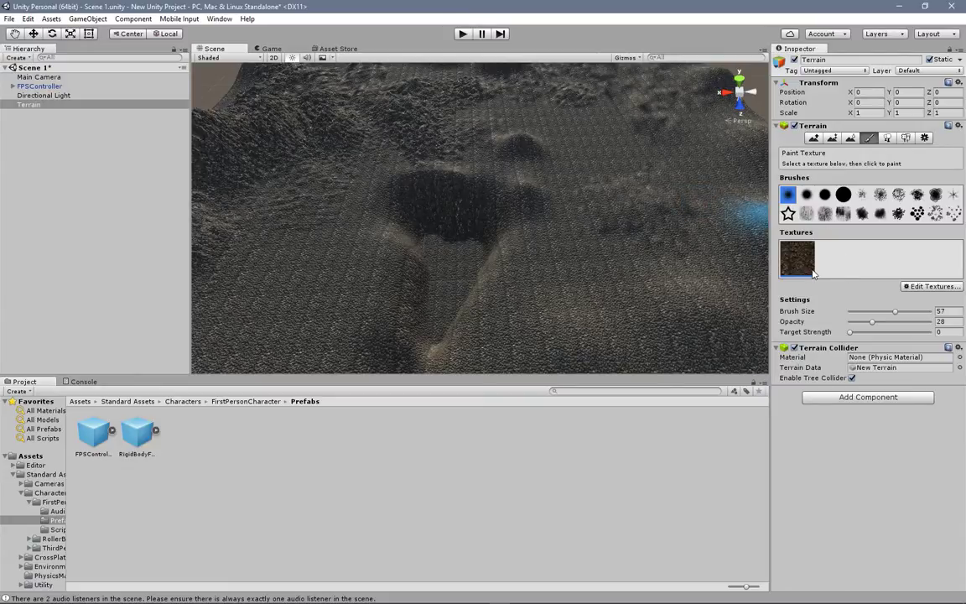
pyautogui.click(950, 289)
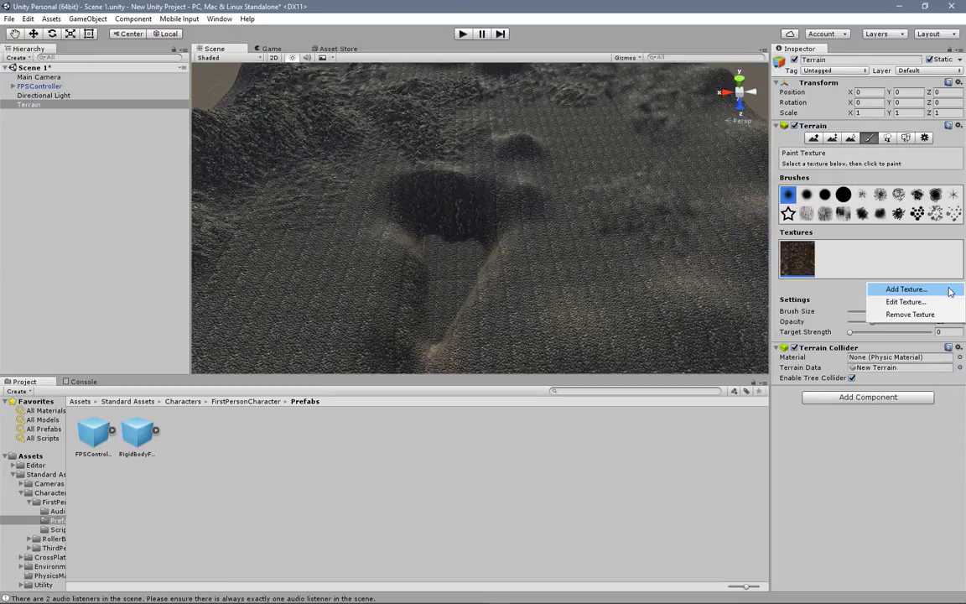
pyautogui.click(947, 290)
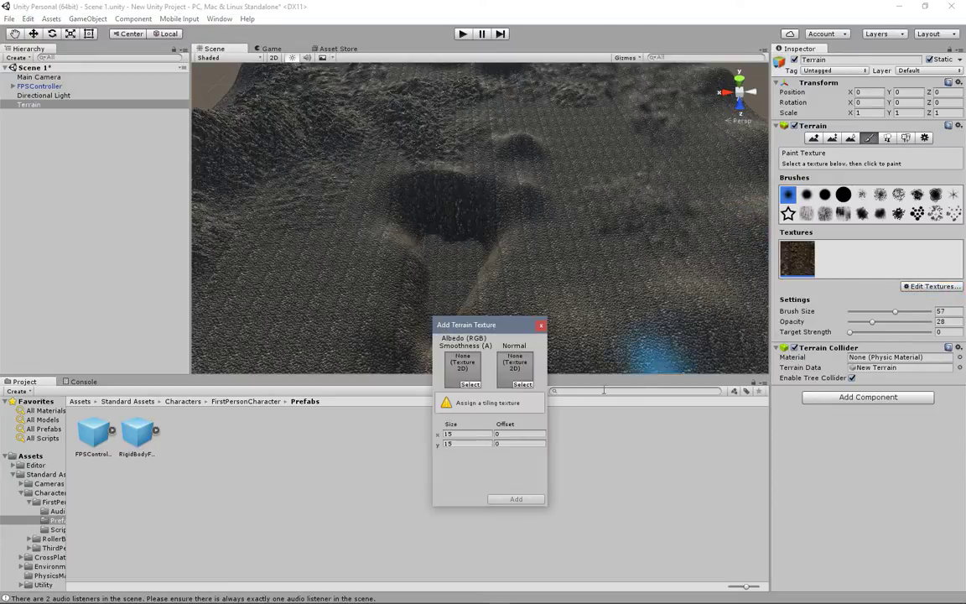
pyautogui.click(471, 381)
pyautogui.scroll(-3, 406, 216)
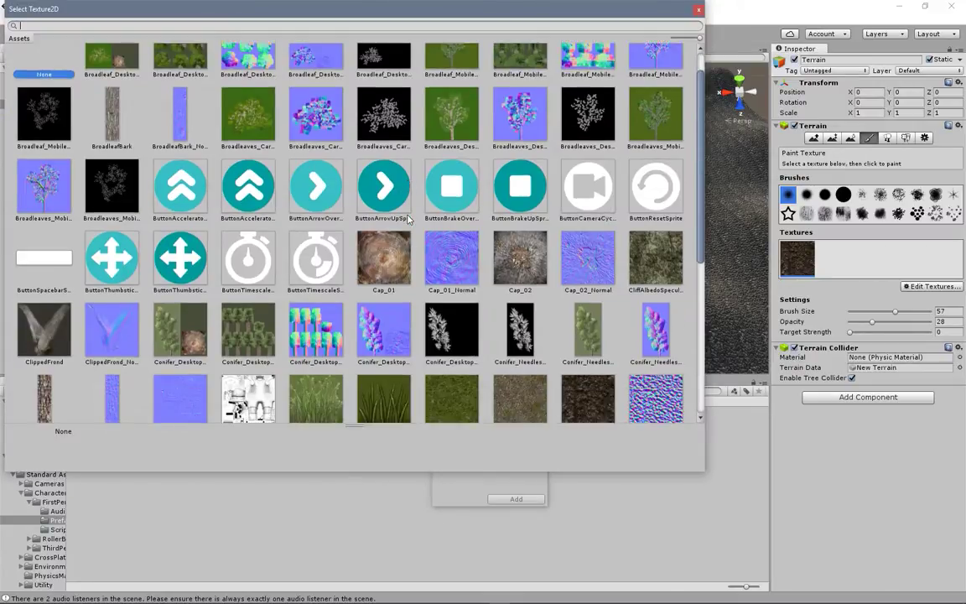
pyautogui.scroll(-3, 421, 201)
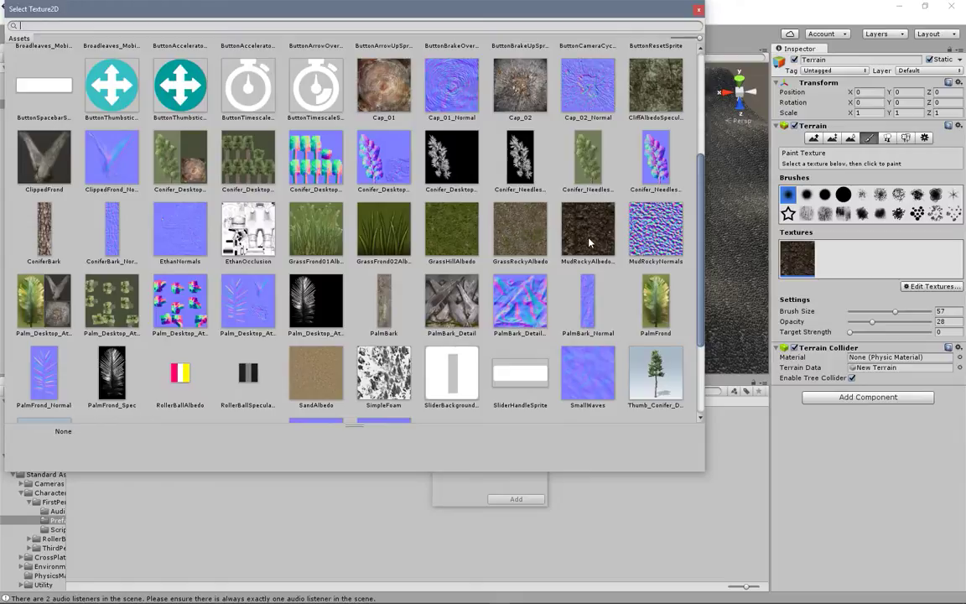
pyautogui.click(446, 232)
pyautogui.click(520, 232)
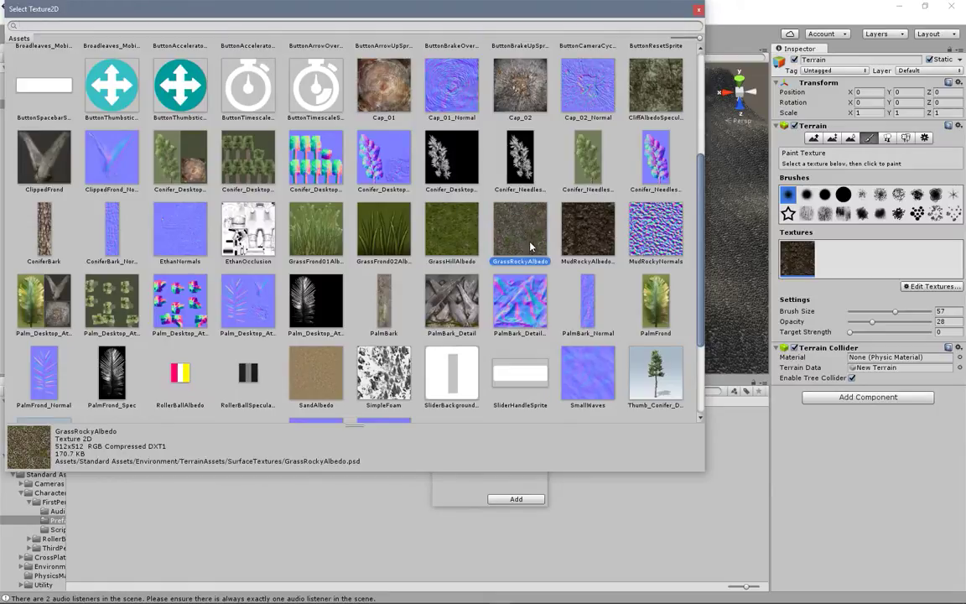
pyautogui.doubleClick(525, 231)
pyautogui.click(523, 501)
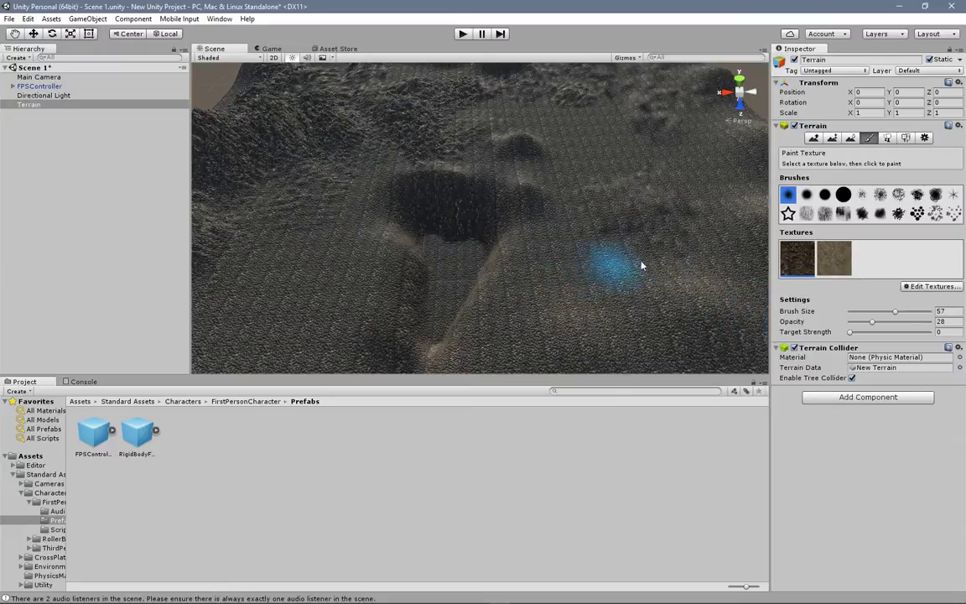
# Step: Set the texture brush size to 83, opacity to 66 and target strength to 0.482, testing a stroke beside the pit
pyautogui.moveTo(896, 312); pyautogui.dragTo(916, 311)
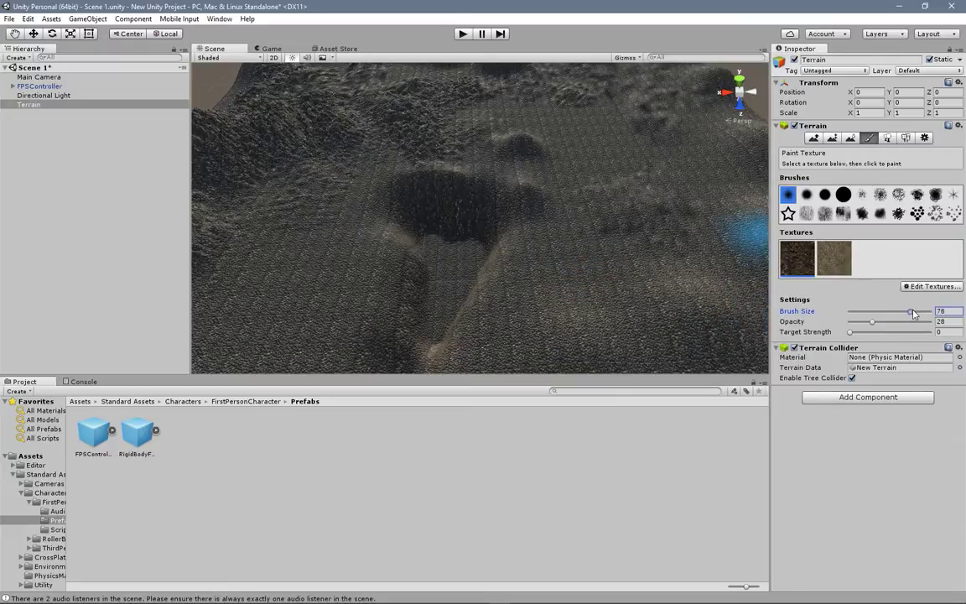
pyautogui.moveTo(865, 333); pyautogui.dragTo(872, 332)
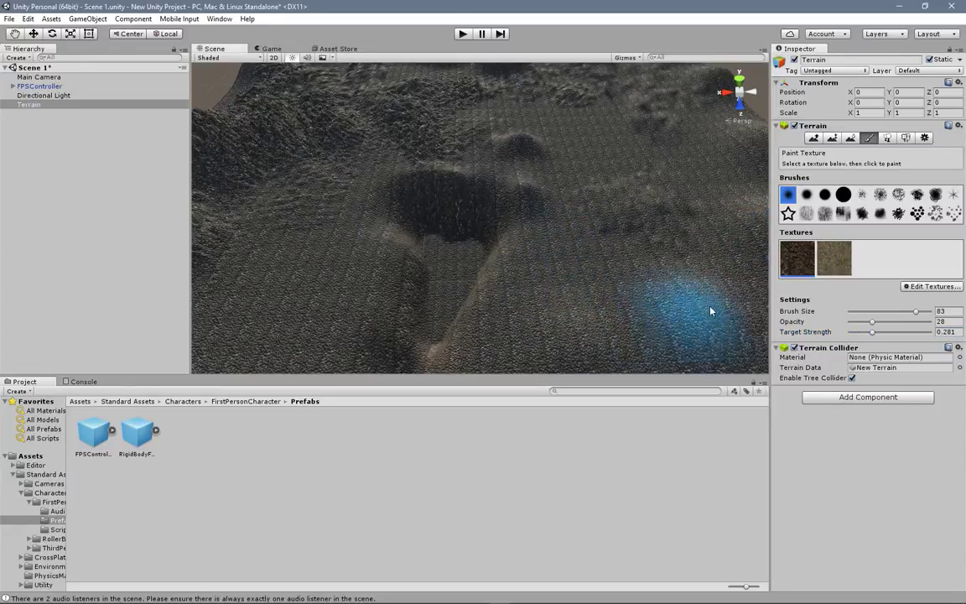
pyautogui.moveTo(872, 322); pyautogui.dragTo(898, 324)
pyautogui.moveTo(675, 309)
pyautogui.mouseDown()
pyautogui.moveTo(571, 232)
pyautogui.moveTo(640, 349)
pyautogui.moveTo(721, 334)
pyautogui.mouseUp()
pyautogui.click(888, 333)
pyautogui.click(903, 322)
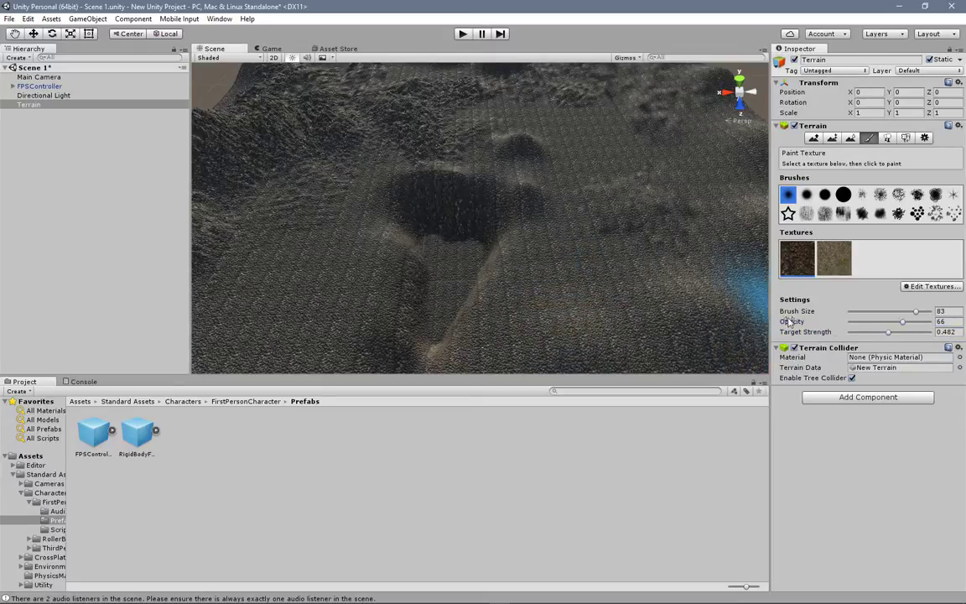
# Step: Raise the texture brush's target strength to 0.986 and its opacity to 99
pyautogui.moveTo(888, 333); pyautogui.dragTo(913, 332)
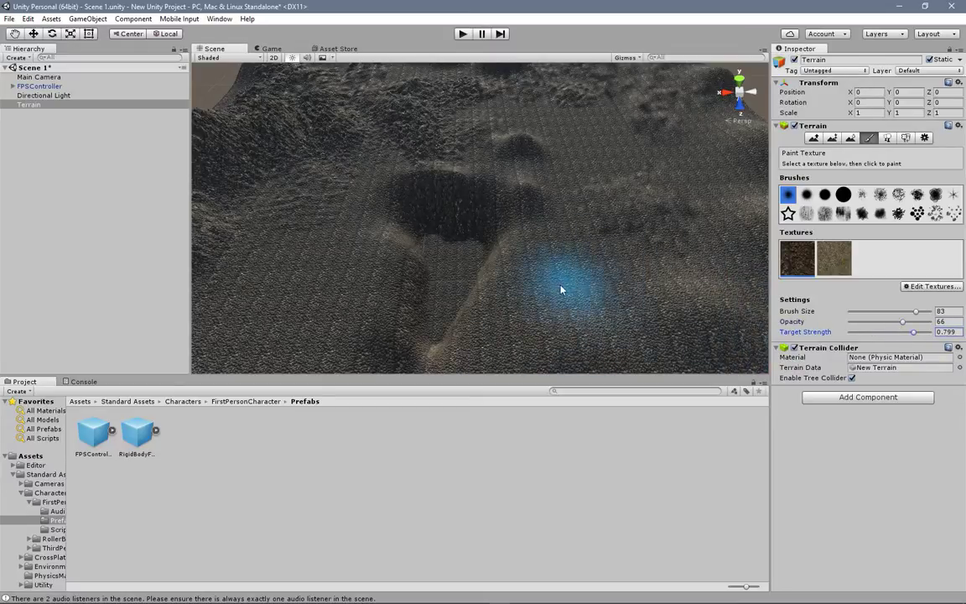
pyautogui.click(918, 322)
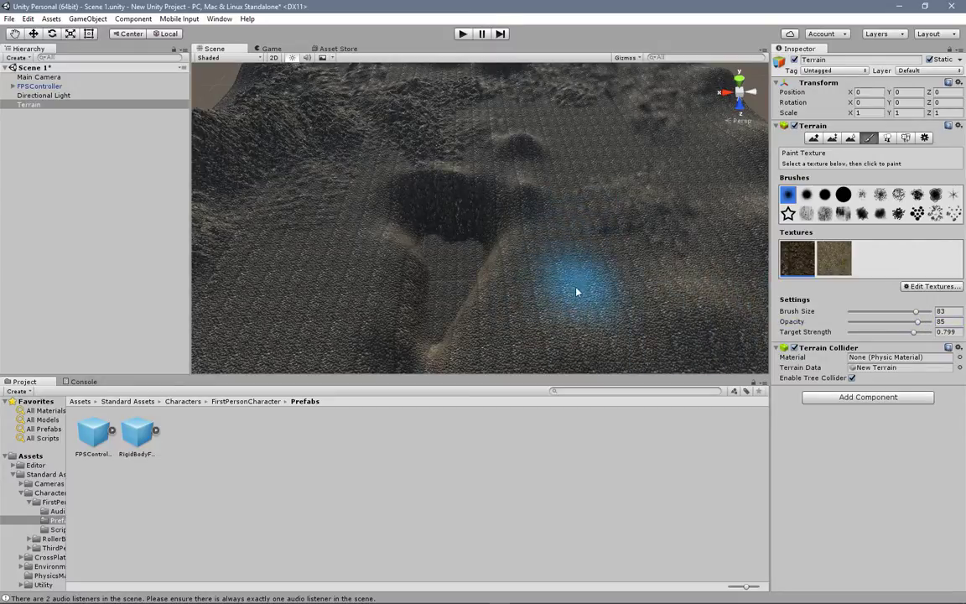
pyautogui.moveTo(919, 322); pyautogui.dragTo(920, 332)
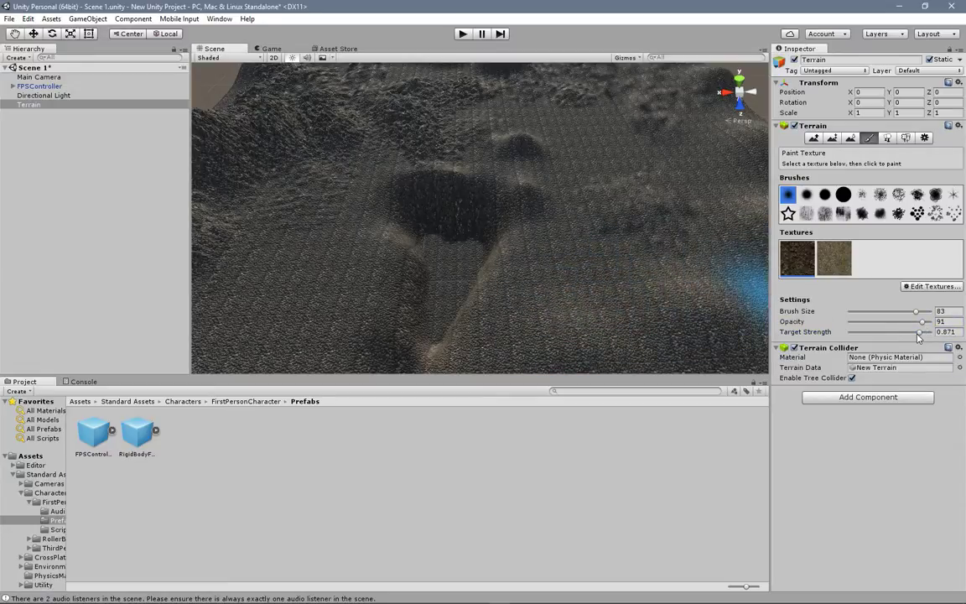
pyautogui.moveTo(919, 333); pyautogui.dragTo(929, 332)
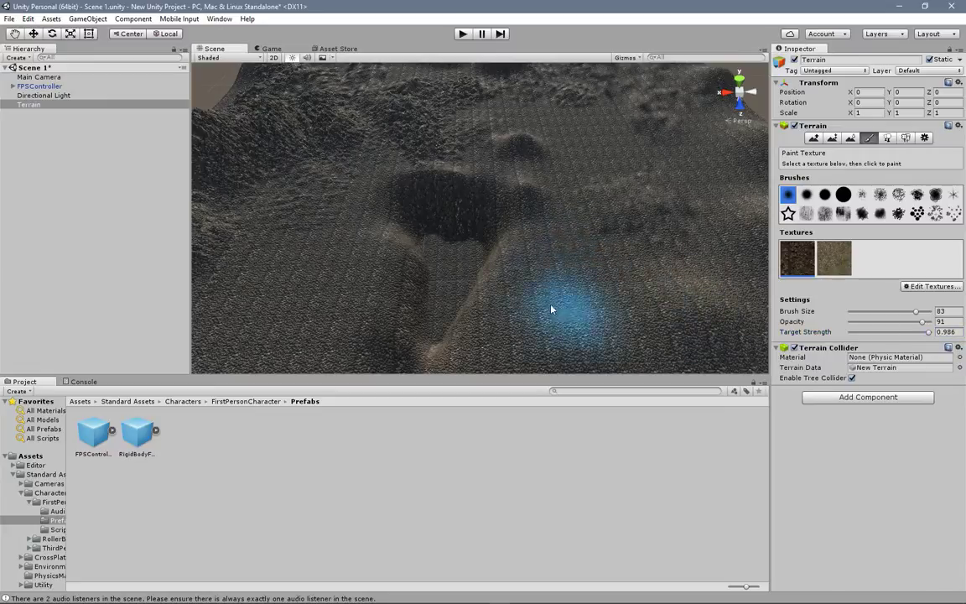
pyautogui.moveTo(917, 322); pyautogui.dragTo(931, 322)
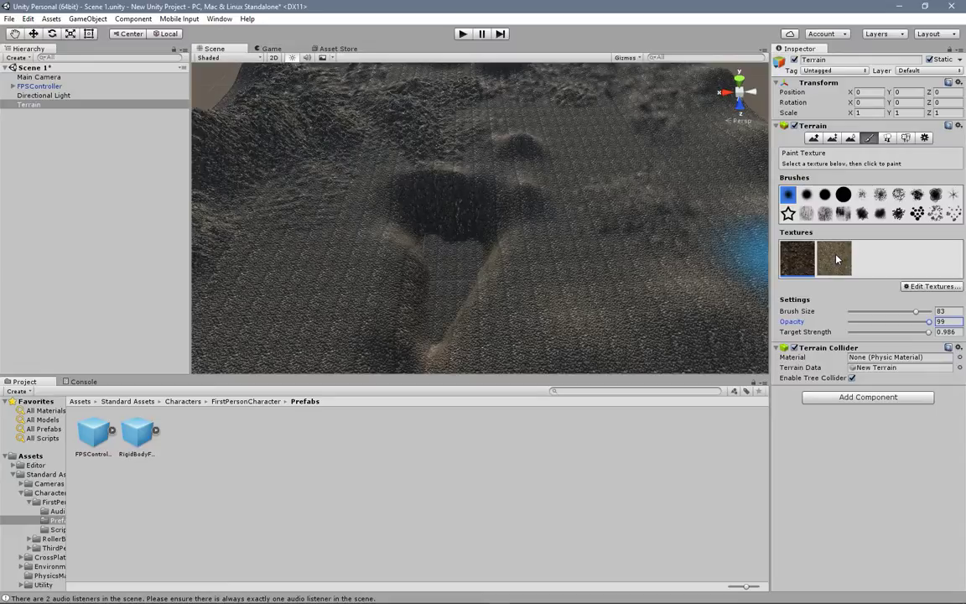
# Step: Paint the GrassRockyAlbedo texture over the ground around the central pit with opacity 66 and target strength 0.533
pyautogui.click(838, 259)
pyautogui.moveTo(927, 322)
pyautogui.mouseDown()
pyautogui.moveTo(895, 319)
pyautogui.moveTo(890, 332)
pyautogui.moveTo(868, 332)
pyautogui.mouseUp()
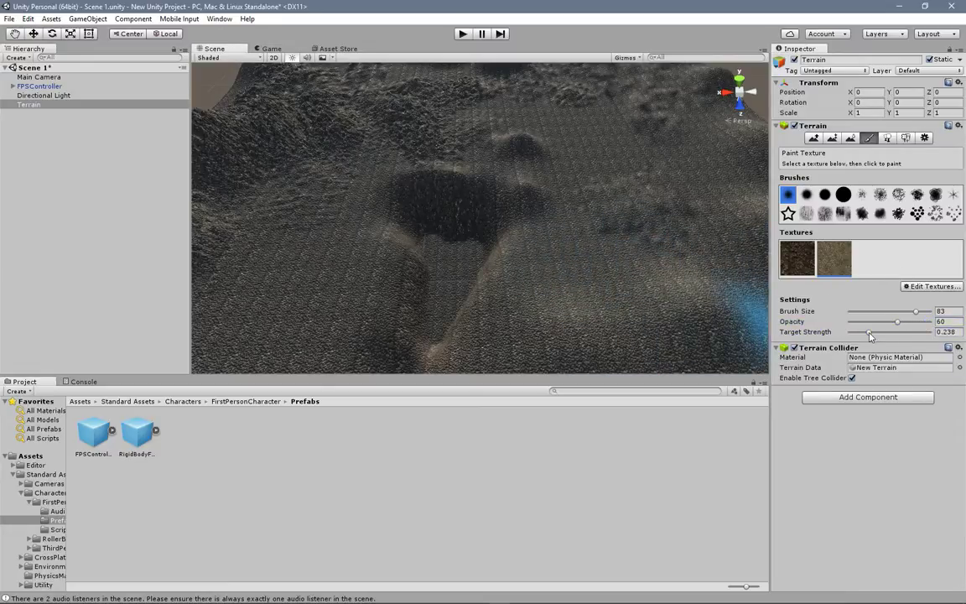
pyautogui.moveTo(869, 332); pyautogui.dragTo(904, 325)
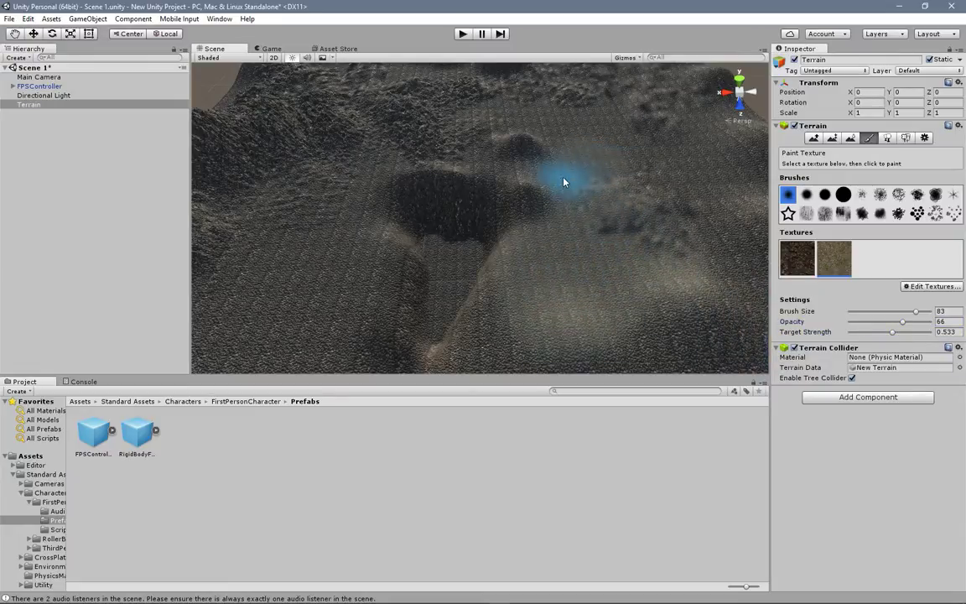
pyautogui.scroll(-5, 617, 147)
pyautogui.moveTo(611, 207)
pyautogui.mouseDown(button='right')
pyautogui.moveTo(593, 280)
pyautogui.moveTo(551, 254)
pyautogui.mouseUp(button='right')
pyautogui.moveTo(480, 244)
pyautogui.mouseDown()
pyautogui.moveTo(546, 269)
pyautogui.moveTo(587, 268)
pyautogui.moveTo(423, 318)
pyautogui.moveTo(329, 251)
pyautogui.moveTo(360, 198)
pyautogui.mouseUp()
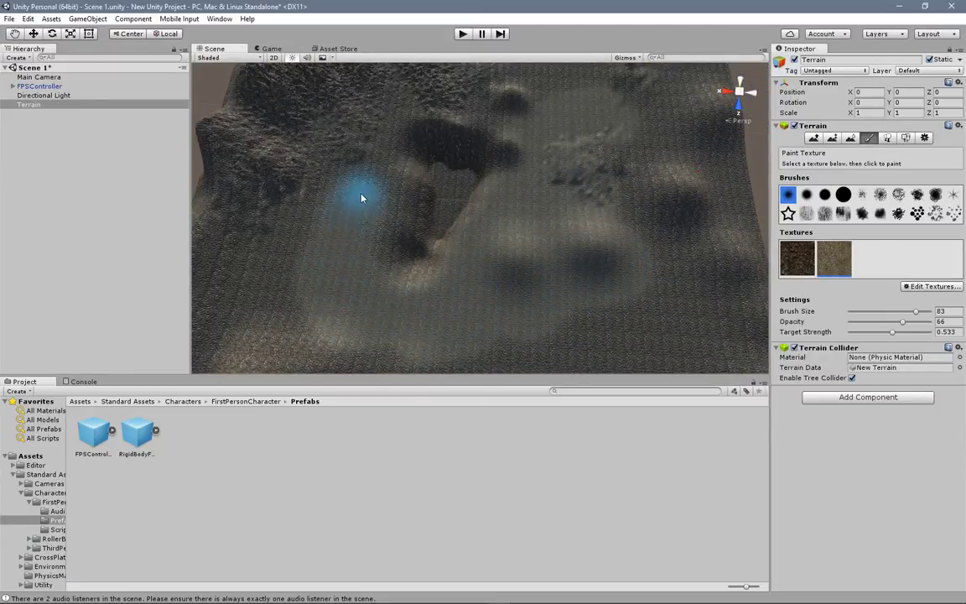
# Step: Paint the rocky corner and the ground beyond the pit with the grassy texture at opacity 44 and target strength 0.288
pyautogui.moveTo(340, 109); pyautogui.dragTo(399, 237, button='middle')
pyautogui.moveTo(892, 334)
pyautogui.mouseDown()
pyautogui.moveTo(872, 336)
pyautogui.moveTo(883, 322)
pyautogui.mouseUp()
pyautogui.moveTo(492, 230)
pyautogui.mouseDown()
pyautogui.moveTo(515, 214)
pyautogui.moveTo(400, 233)
pyautogui.moveTo(547, 197)
pyautogui.moveTo(542, 159)
pyautogui.mouseUp()
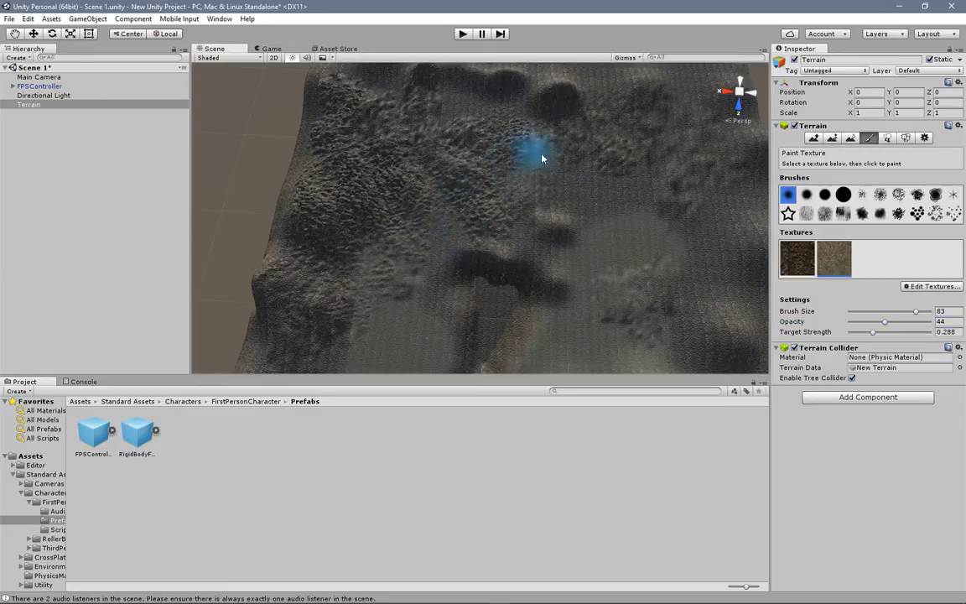
pyautogui.moveTo(621, 210)
pyautogui.mouseDown()
pyautogui.moveTo(570, 153)
pyautogui.moveTo(683, 148)
pyautogui.moveTo(499, 94)
pyautogui.moveTo(520, 101)
pyautogui.moveTo(470, 190)
pyautogui.moveTo(362, 211)
pyautogui.moveTo(512, 174)
pyautogui.moveTo(656, 178)
pyautogui.mouseUp()
pyautogui.scroll(-5, 637, 193)
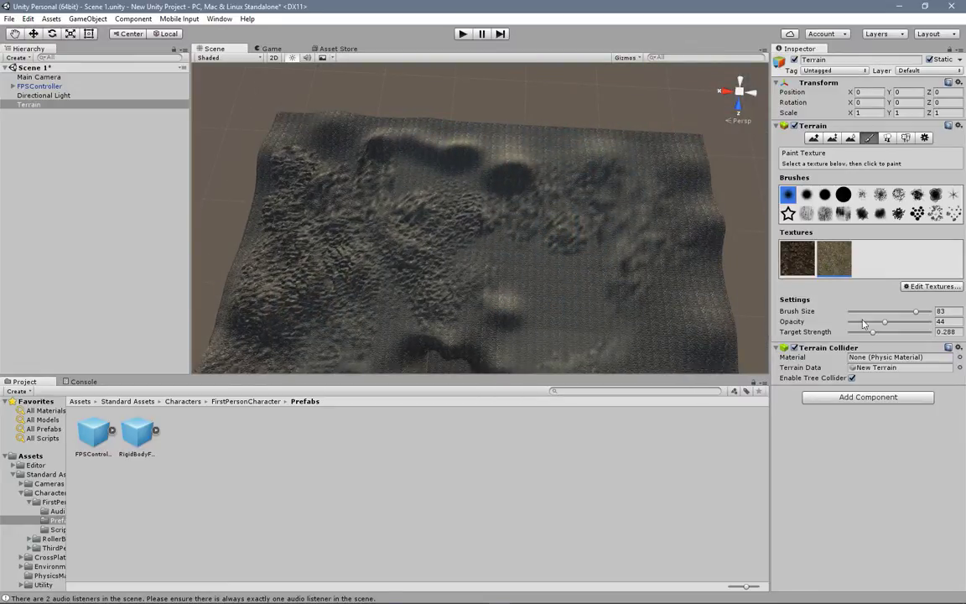
# Step: Paint the rocky areas and outer ground with the GrassRockyAlbedo texture at opacity 58 and target strength 0.511, and preview briefly in play mode
pyautogui.moveTo(881, 323); pyautogui.dragTo(896, 322)
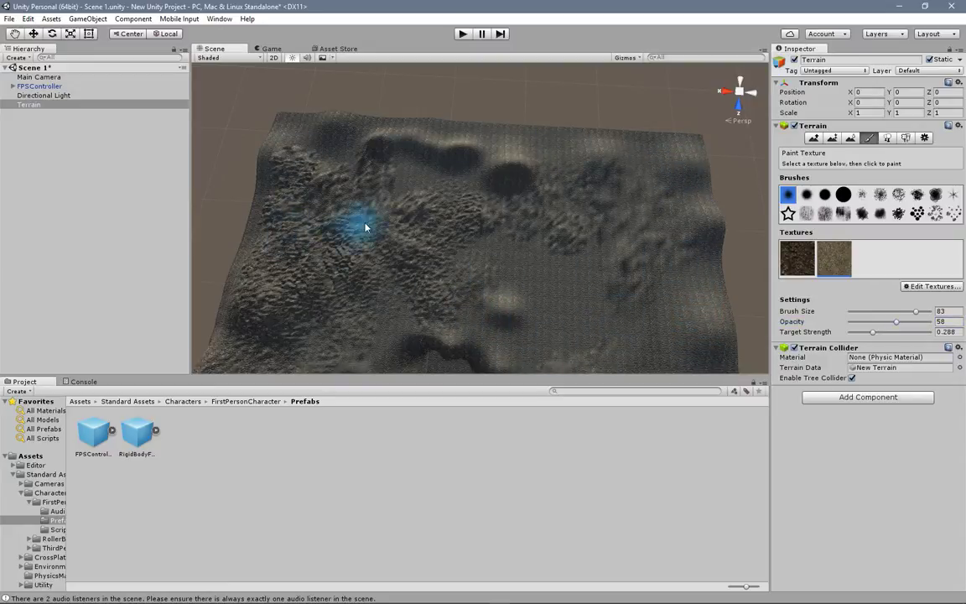
pyautogui.moveTo(419, 281); pyautogui.dragTo(502, 139, button='middle')
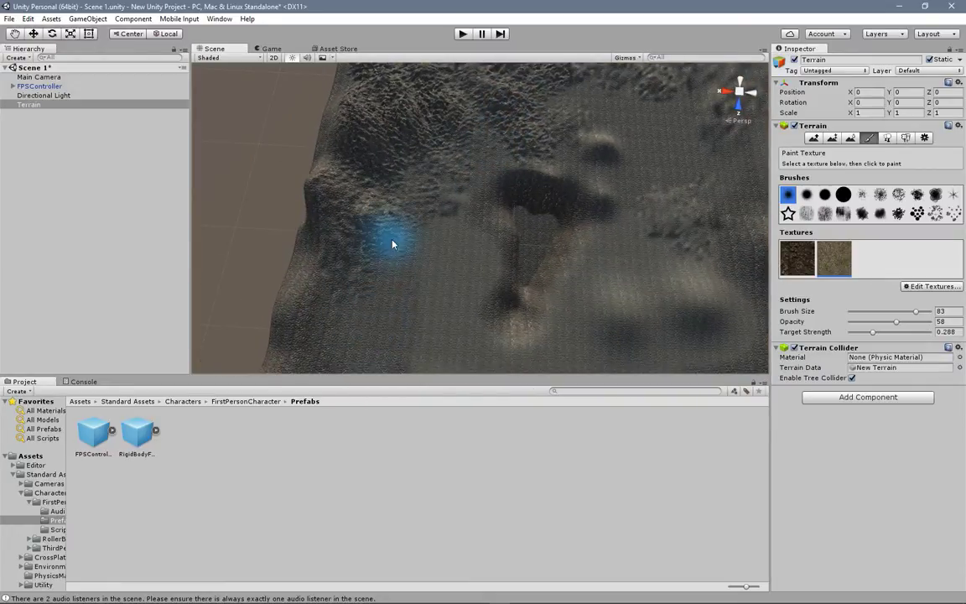
pyautogui.moveTo(382, 274); pyautogui.dragTo(454, 166, button='middle')
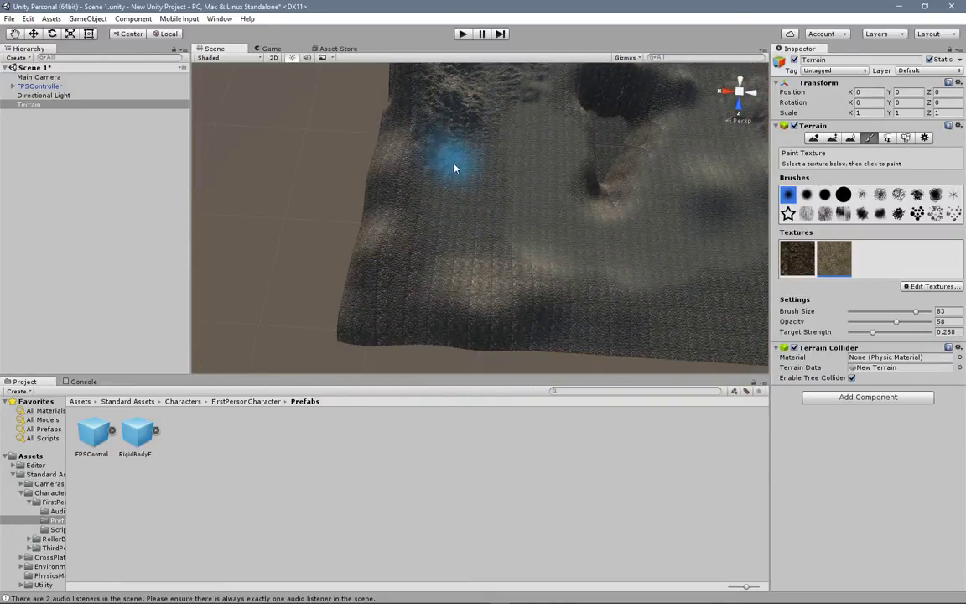
pyautogui.click(890, 333)
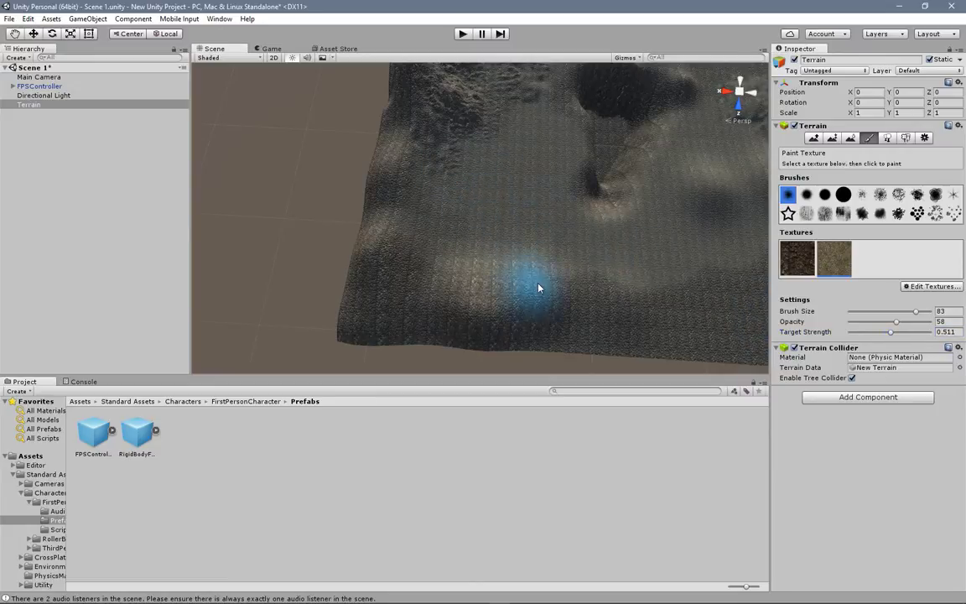
pyautogui.moveTo(501, 144); pyautogui.dragTo(493, 298, button='middle')
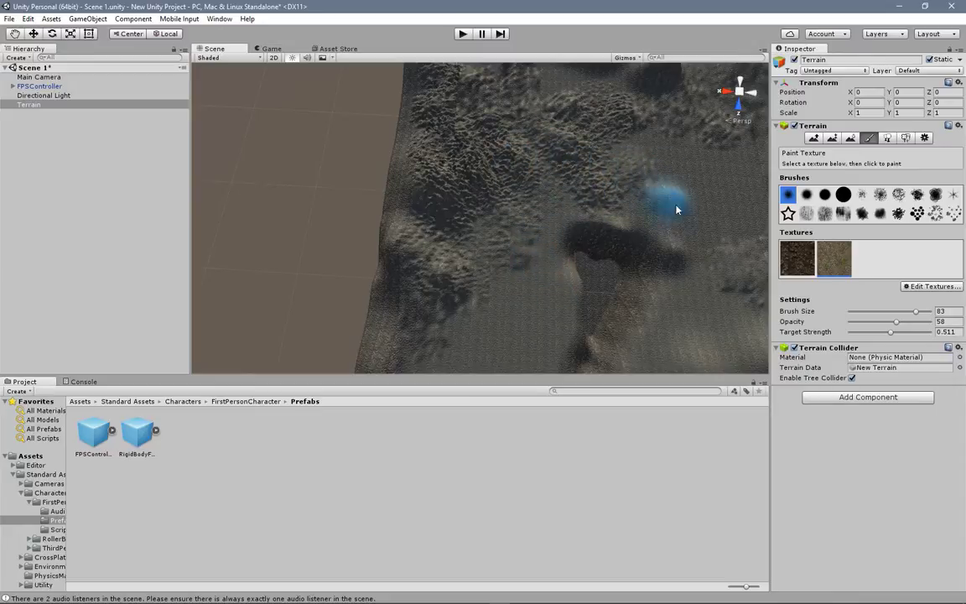
pyautogui.moveTo(725, 207); pyautogui.dragTo(616, 269, button='middle')
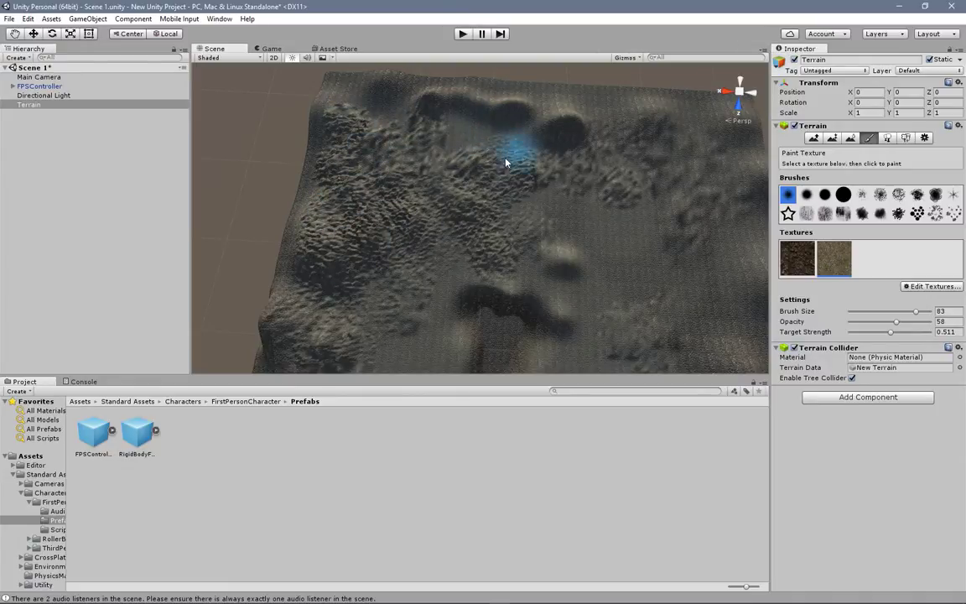
pyautogui.click(465, 36)
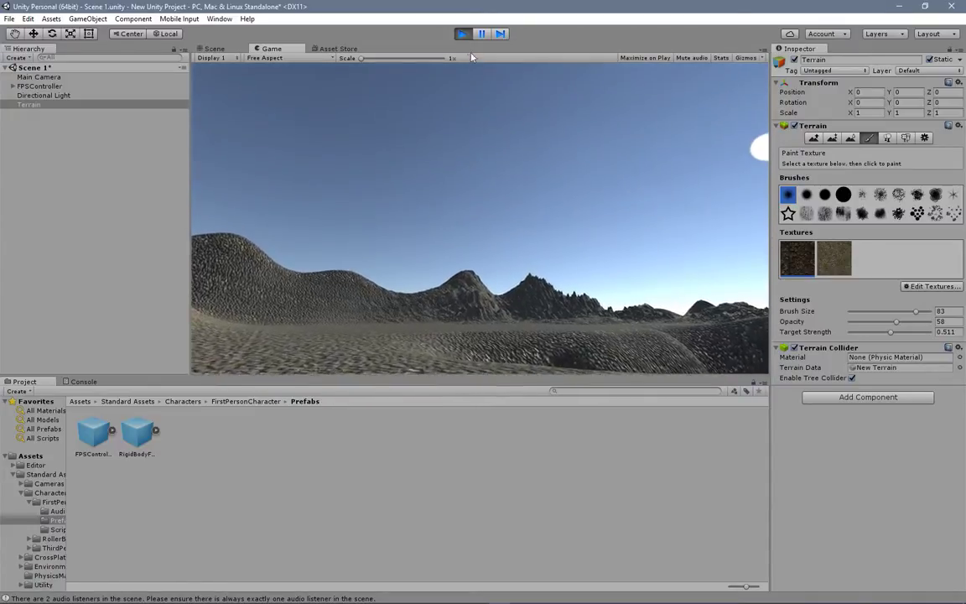
pyautogui.click(462, 33)
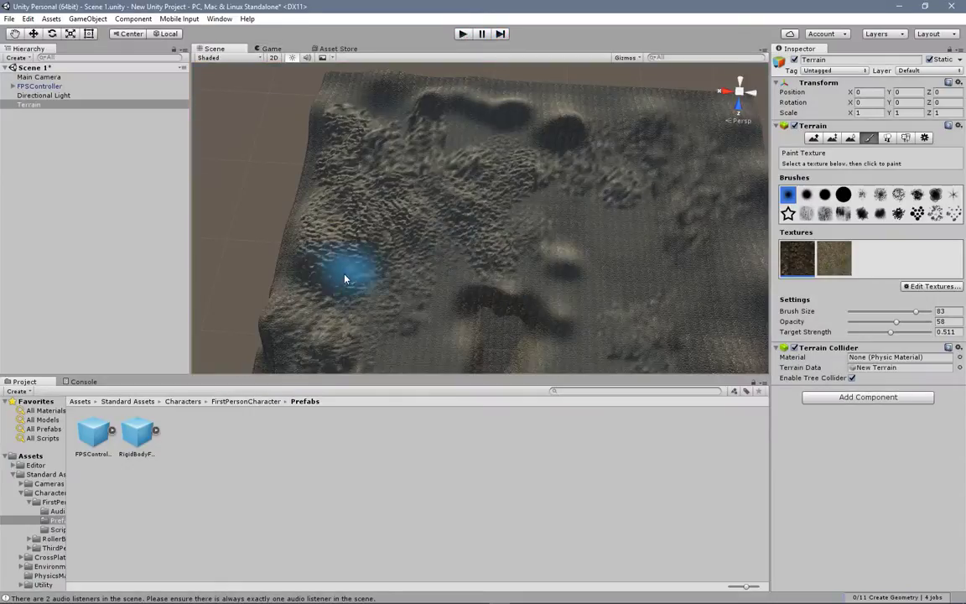
# Step: Add GrassHillAlbedo as a third terrain texture with the default 15 by 15 tiling size
pyautogui.click(834, 257)
pyautogui.click(925, 288)
pyautogui.click(887, 290)
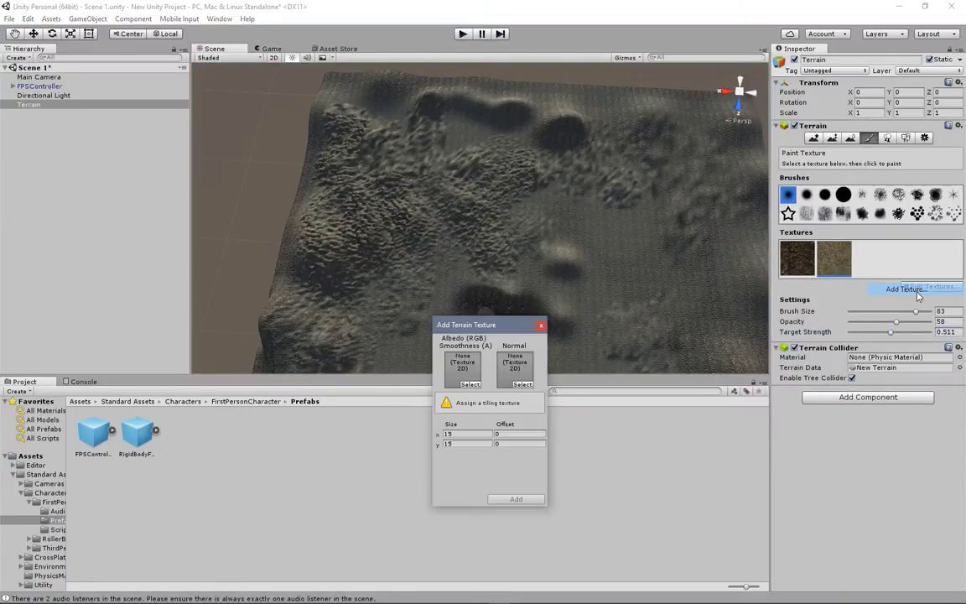
pyautogui.click(463, 382)
pyautogui.scroll(-2, 412, 282)
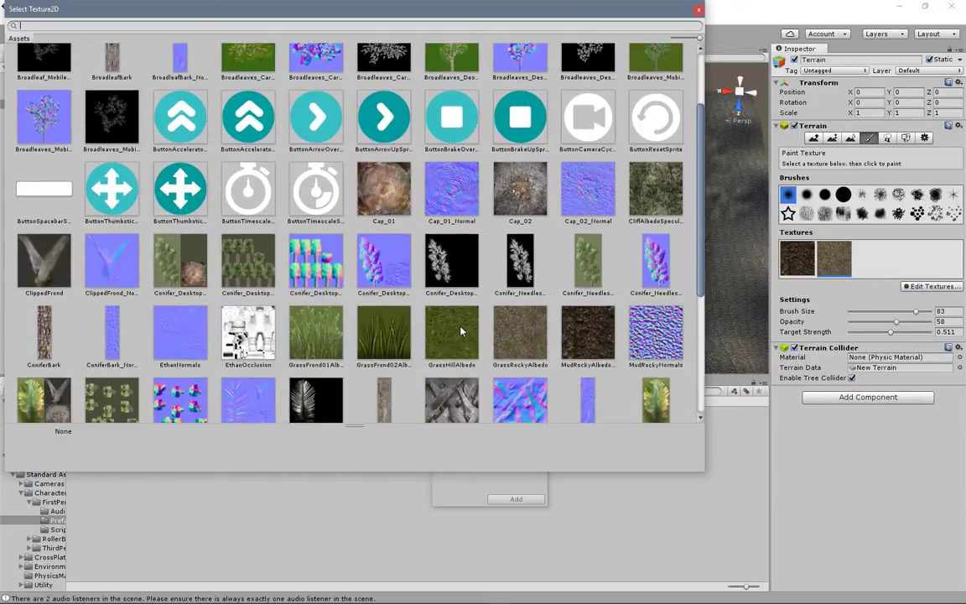
pyautogui.doubleClick(415, 298)
pyautogui.click(518, 499)
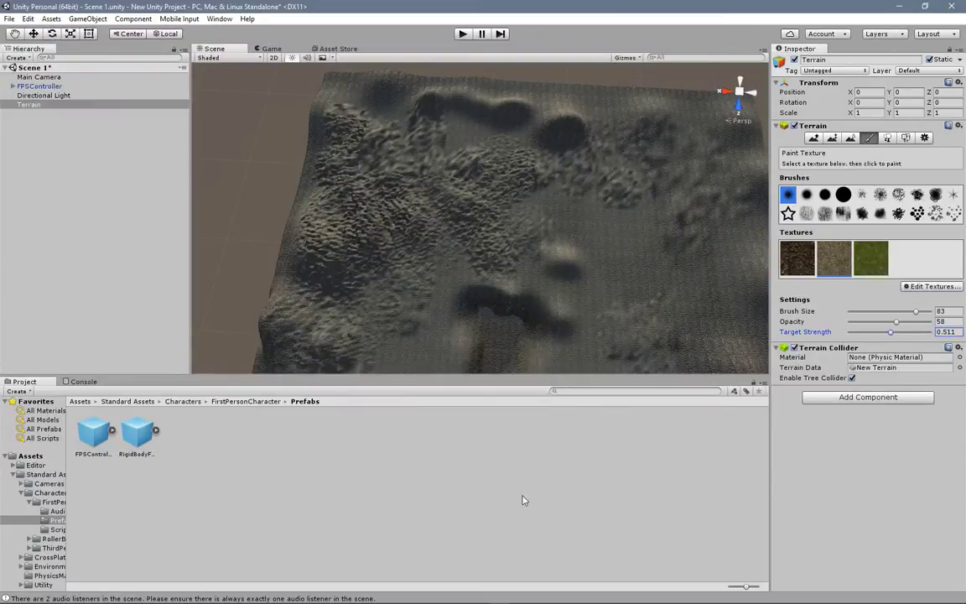
# Step: Choose the GrassHillAlbedo texture with opacity 68, undo a test stroke made at target strength 0.605, and set the target strength to 0.547
pyautogui.moveTo(897, 325); pyautogui.dragTo(904, 324)
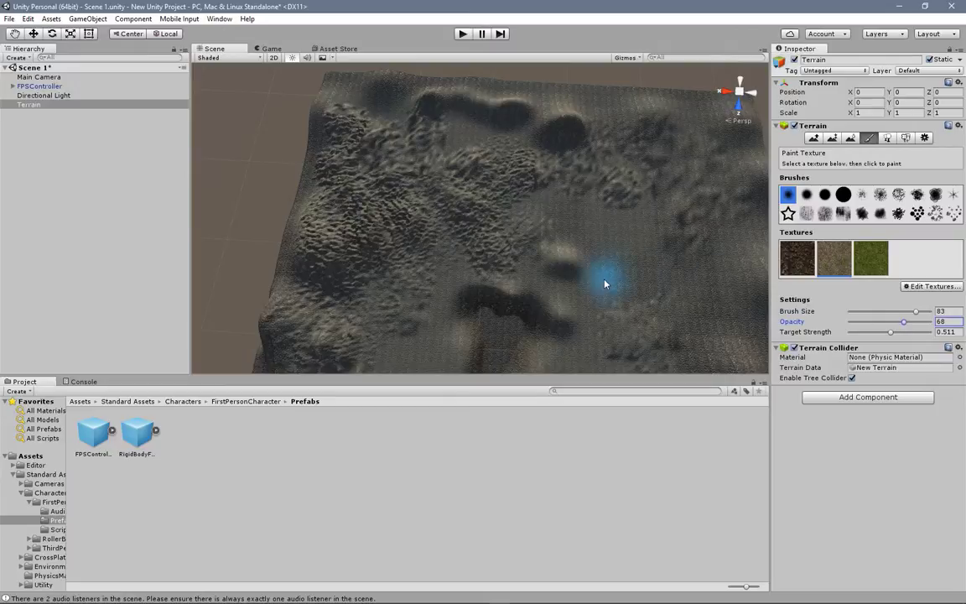
pyautogui.moveTo(890, 332); pyautogui.dragTo(898, 332)
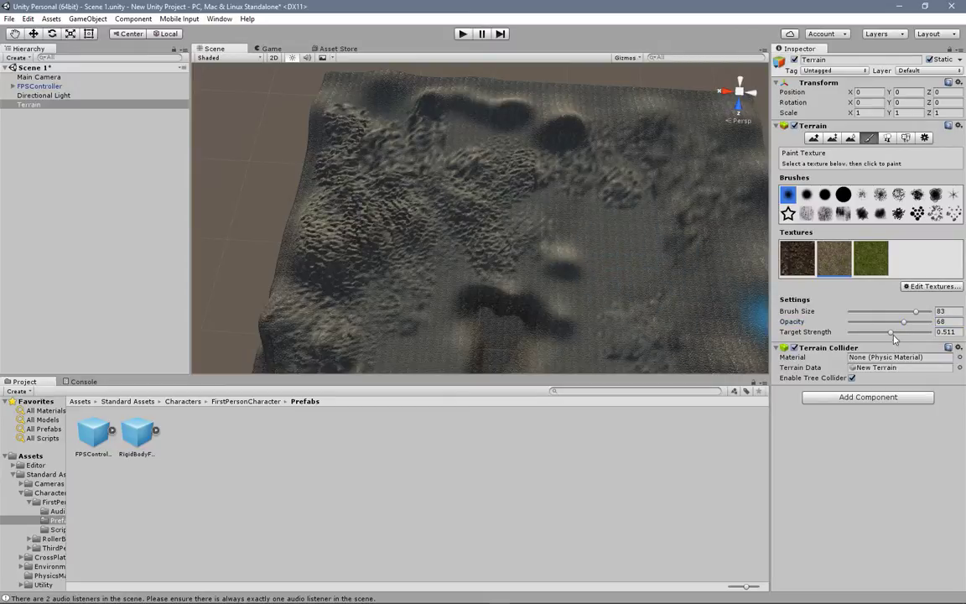
pyautogui.click(872, 262)
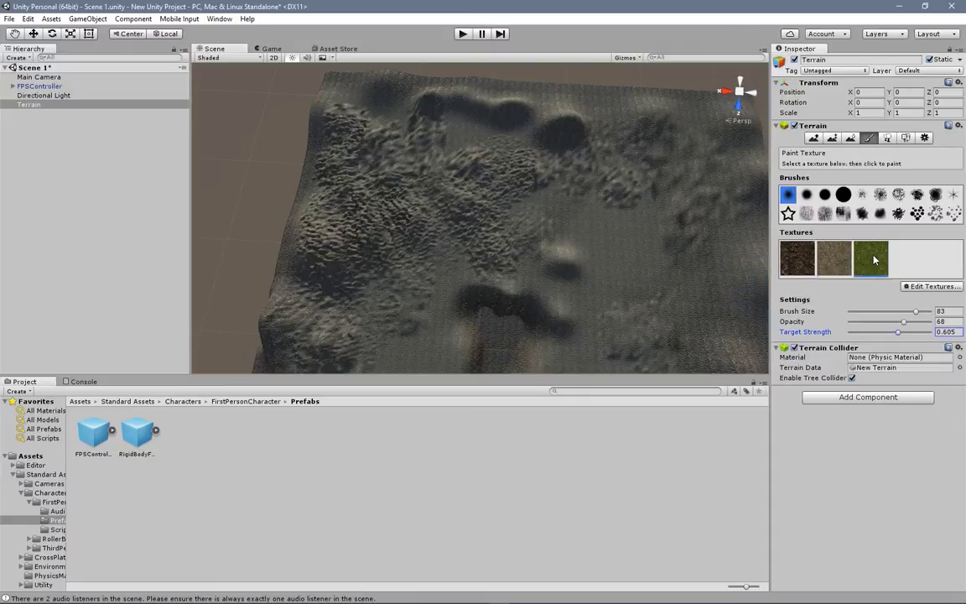
pyautogui.click(574, 238)
pyautogui.hotkey('ctrl', 'z')
pyautogui.moveTo(897, 333); pyautogui.dragTo(893, 333)
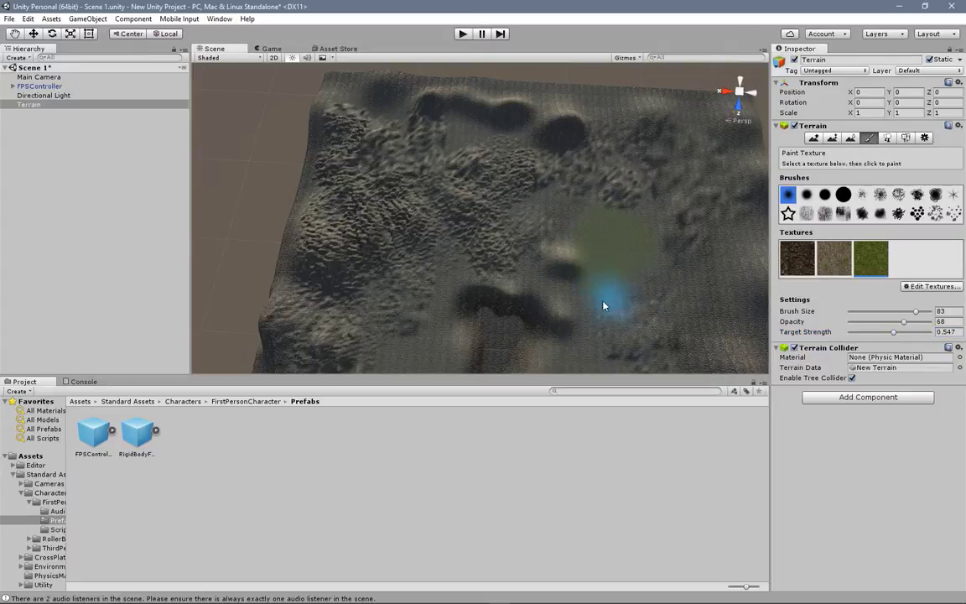
# Step: Paint the GrassHillAlbedo texture over the ground and mounds surrounding the central pit
pyautogui.scroll(-3, 587, 327)
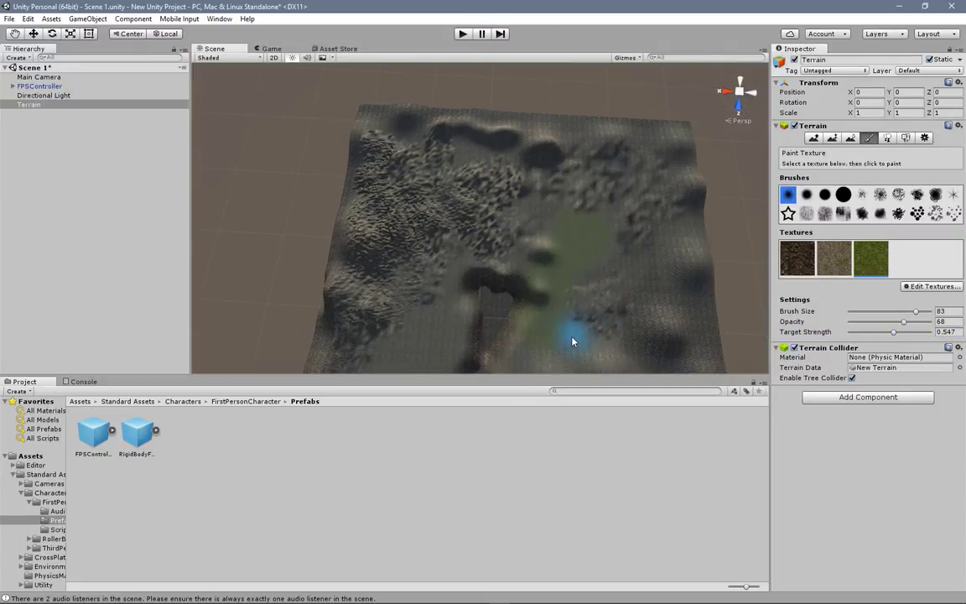
pyautogui.moveTo(531, 328); pyautogui.dragTo(551, 218, button='middle')
pyautogui.moveTo(610, 221)
pyautogui.mouseDown()
pyautogui.moveTo(605, 259)
pyautogui.moveTo(663, 269)
pyautogui.mouseUp()
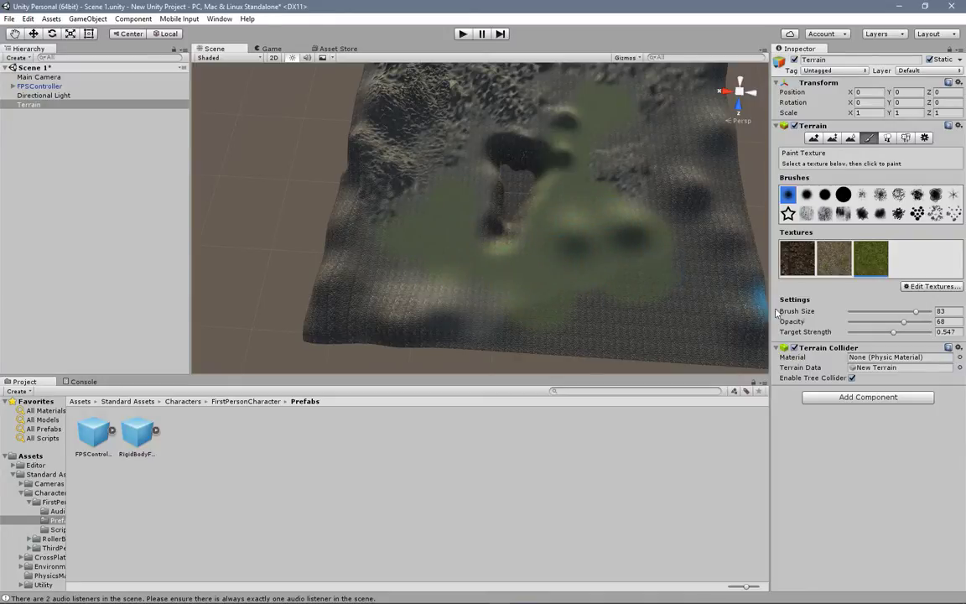
# Step: Extend the green grass across the flat ground and outer hills, using opacity 51 and finishing the terrain edges at opacity 42
pyautogui.moveTo(903, 322); pyautogui.dragTo(891, 325)
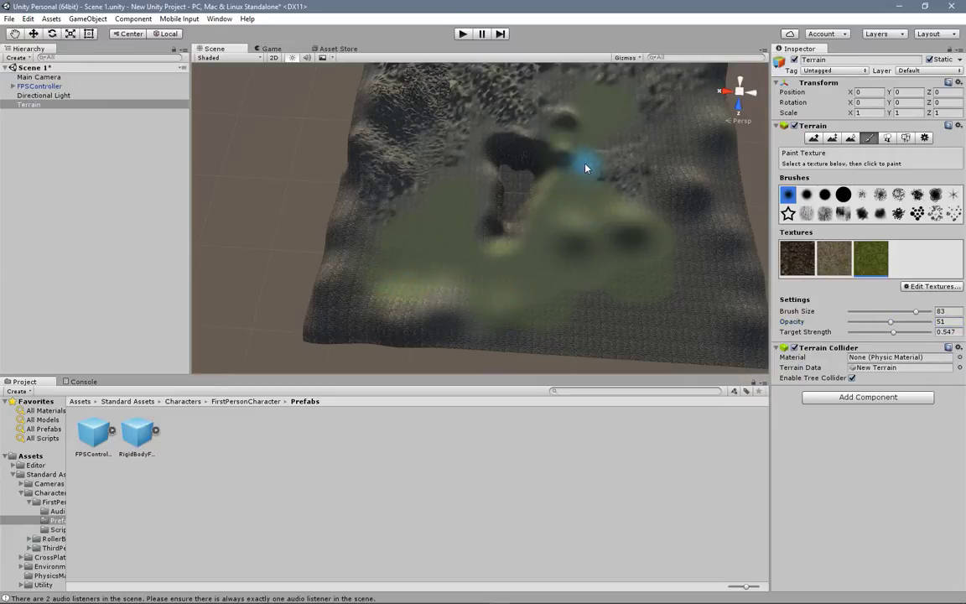
pyautogui.moveTo(522, 99)
pyautogui.mouseDown()
pyautogui.moveTo(487, 107)
pyautogui.moveTo(454, 199)
pyautogui.mouseUp()
pyautogui.moveTo(444, 240); pyautogui.dragTo(601, 321)
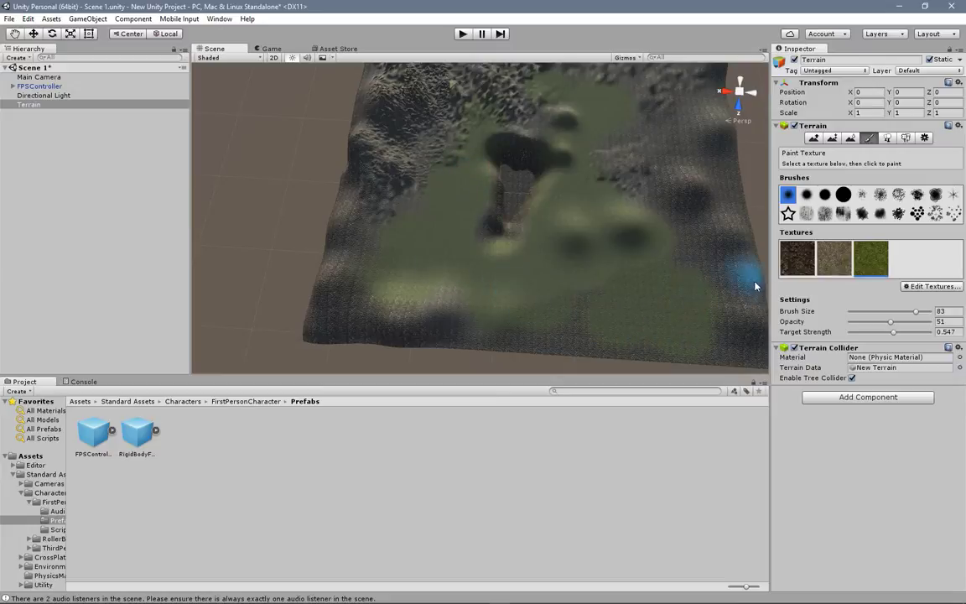
pyautogui.moveTo(891, 321); pyautogui.dragTo(885, 324)
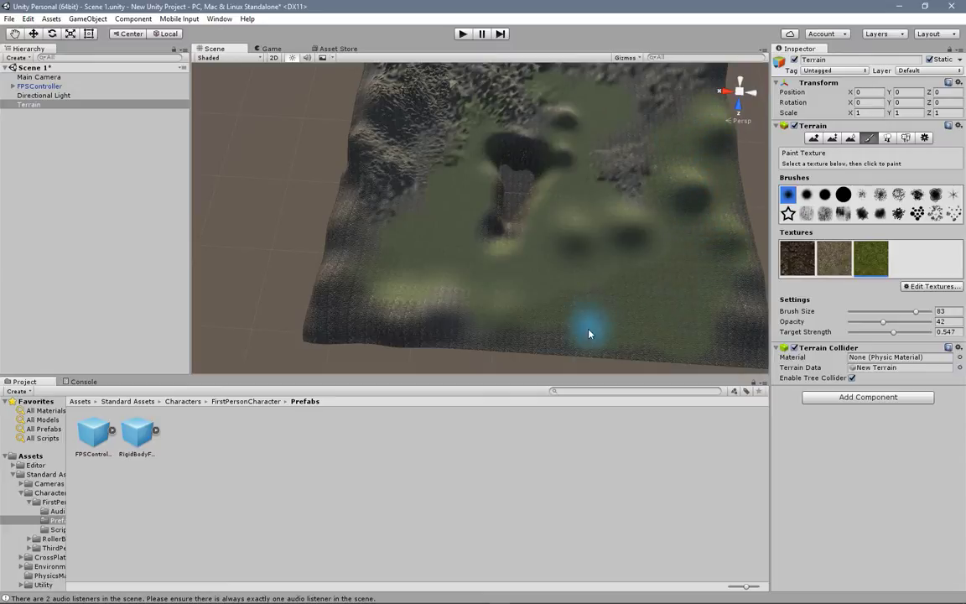
pyautogui.moveTo(318, 299); pyautogui.dragTo(338, 218)
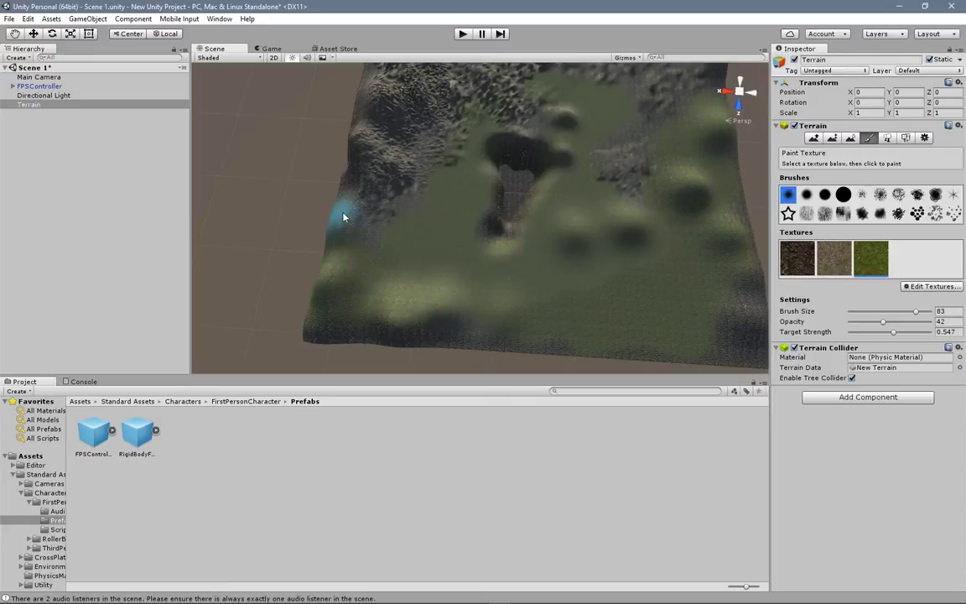
# Step: Lower the brush to opacity 28 and target strength 0.395, and paint grass lightly over the far hills and rocky areas
pyautogui.moveTo(884, 327); pyautogui.dragTo(872, 332)
pyautogui.moveTo(872, 332); pyautogui.dragTo(882, 333)
pyautogui.moveTo(539, 259); pyautogui.dragTo(543, 284, button='middle')
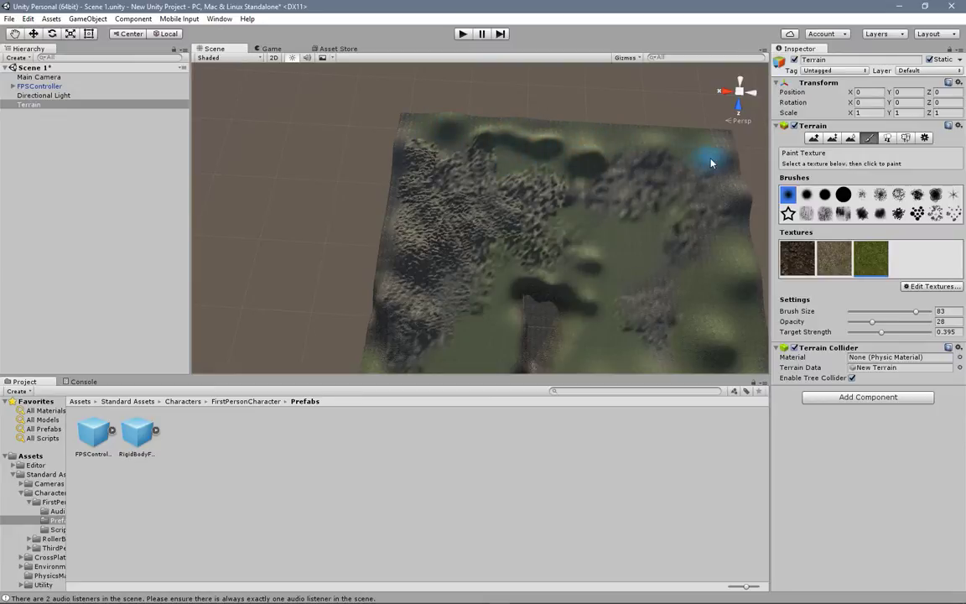
pyautogui.moveTo(676, 275)
pyautogui.keyDown('alt'); pyautogui.mouseDown()
pyautogui.moveTo(600, 222)
pyautogui.moveTo(464, 243)
pyautogui.moveTo(465, 211)
pyautogui.mouseUp(); pyautogui.keyUp('alt')
pyautogui.moveTo(465, 231); pyautogui.dragTo(615, 136, button='middle')
# Step: Run the scene and walk in first person past the pit, over the grassy hill and across the rocky ground to examine the textures
pyautogui.click(459, 38)
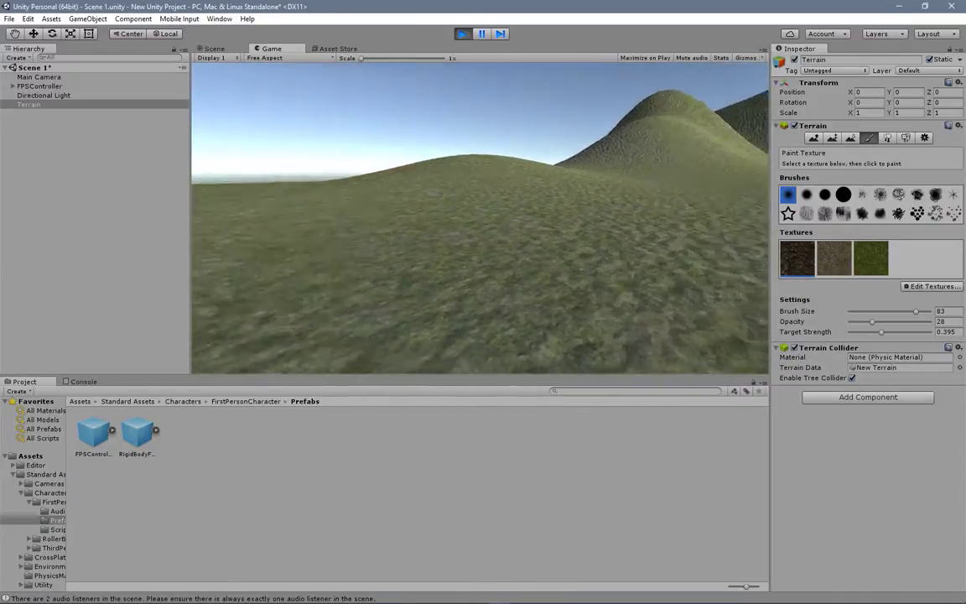
pyautogui.press('w')
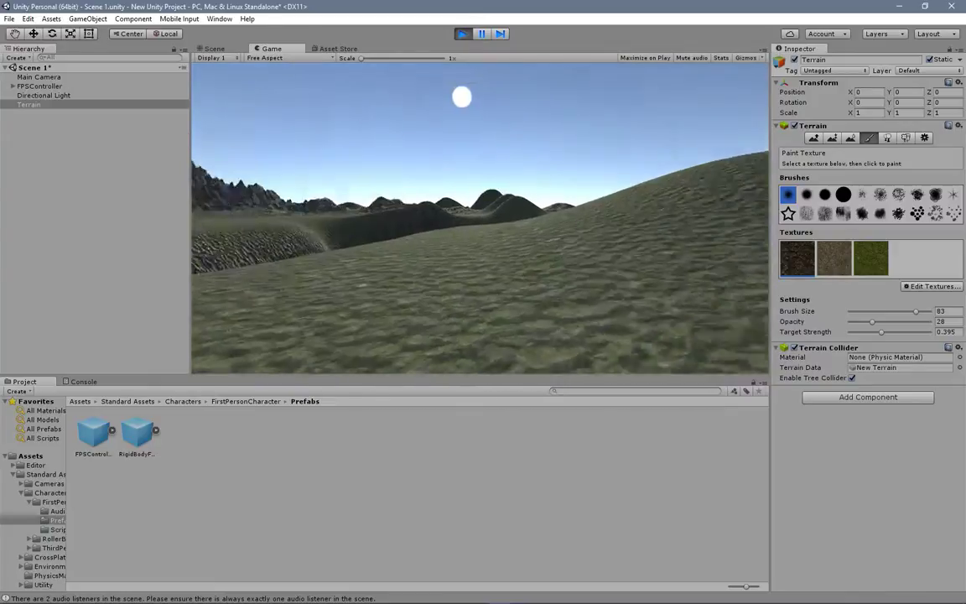
pyautogui.press('w')
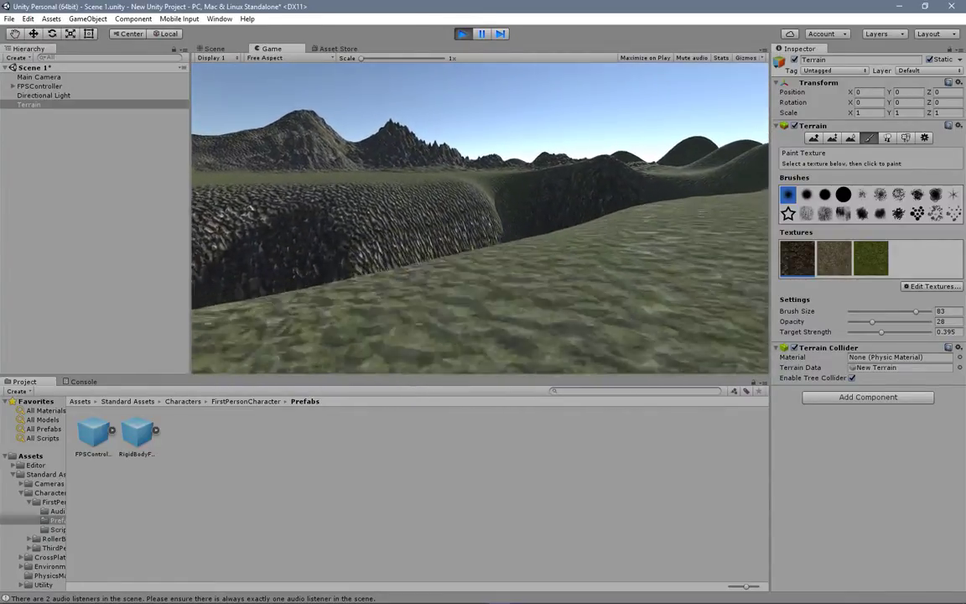
pyautogui.press('w')
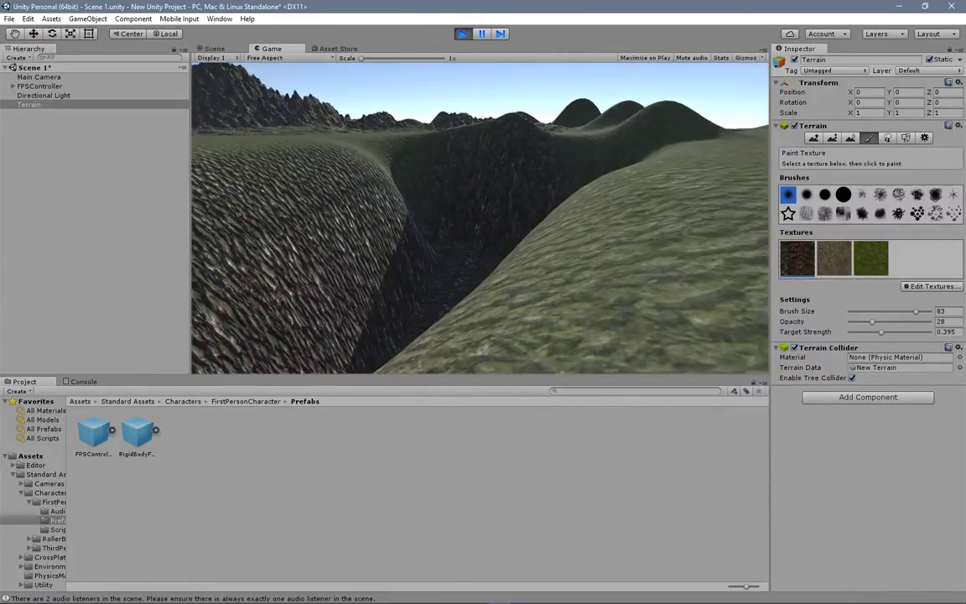
pyautogui.press('w')
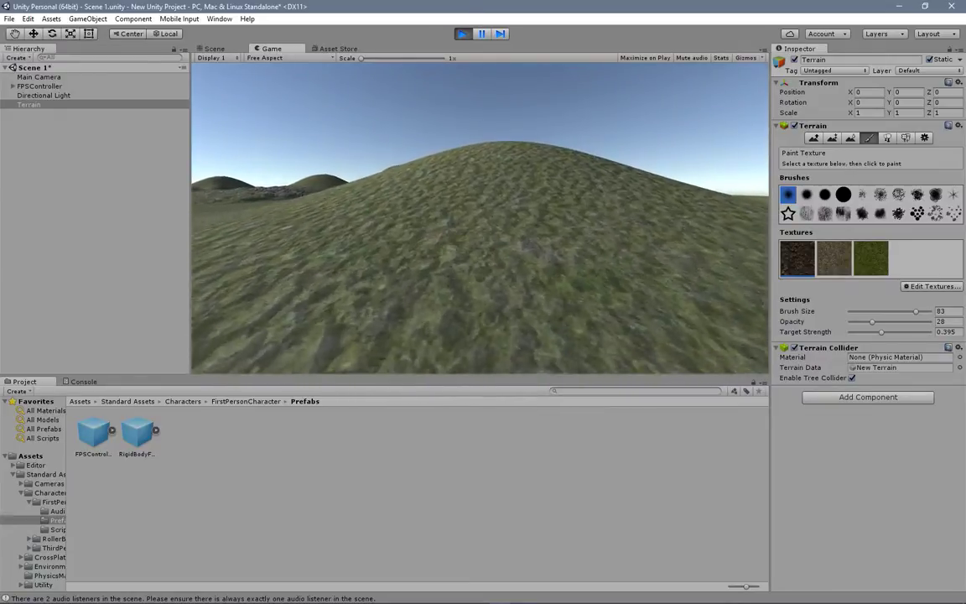
pyautogui.press('w')
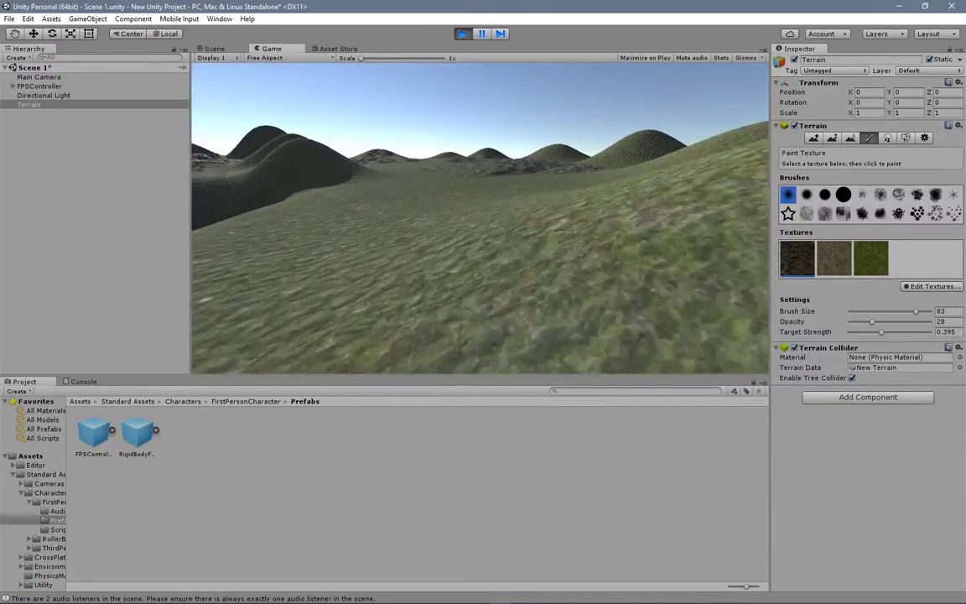
pyautogui.press('w')
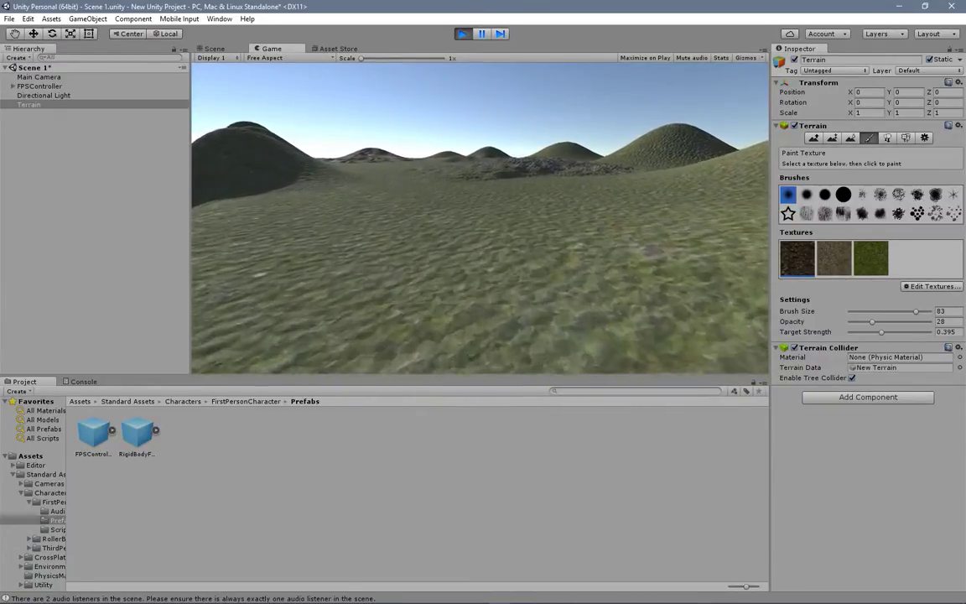
pyautogui.press('w')
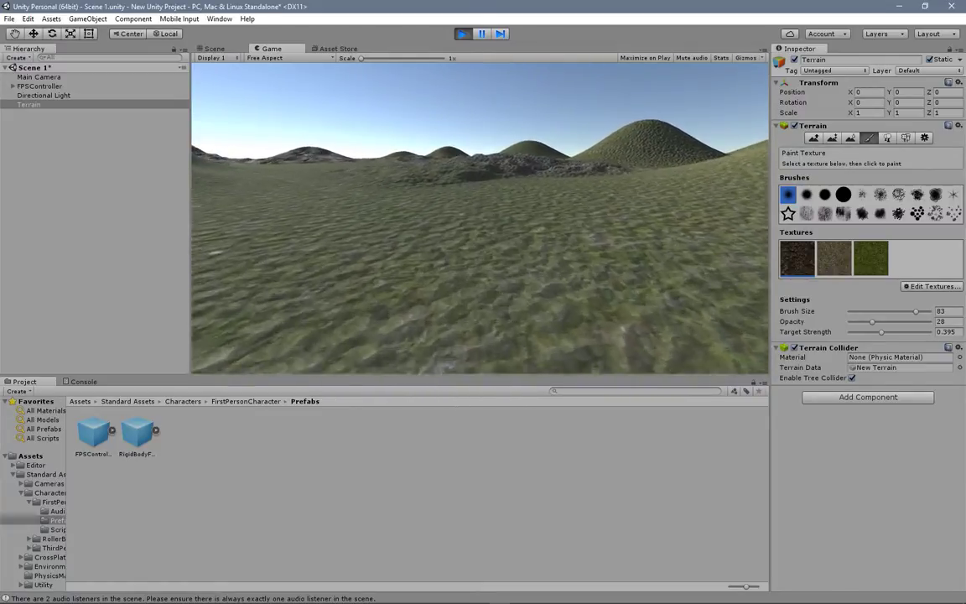
pyautogui.press('w')
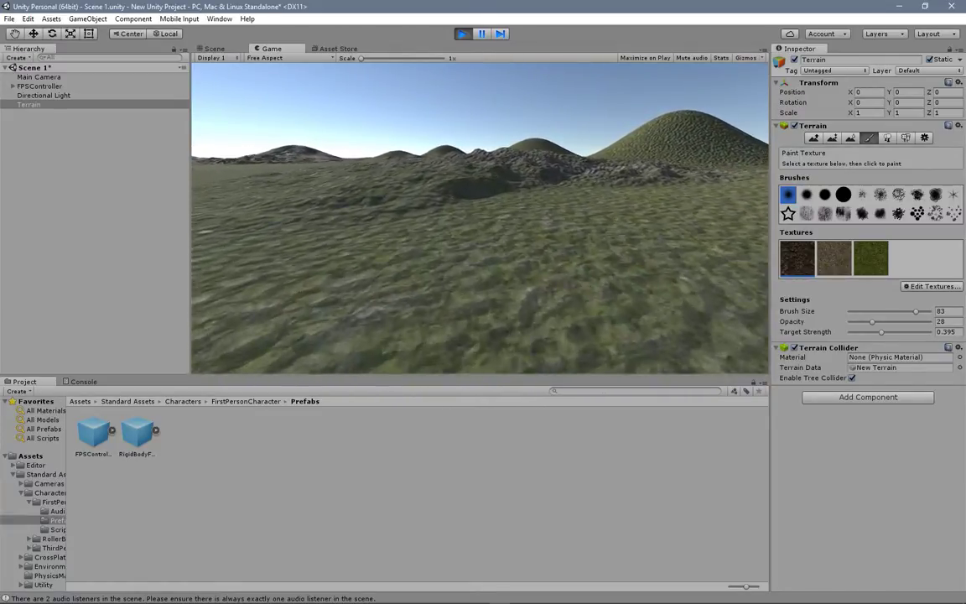
pyautogui.press('w')
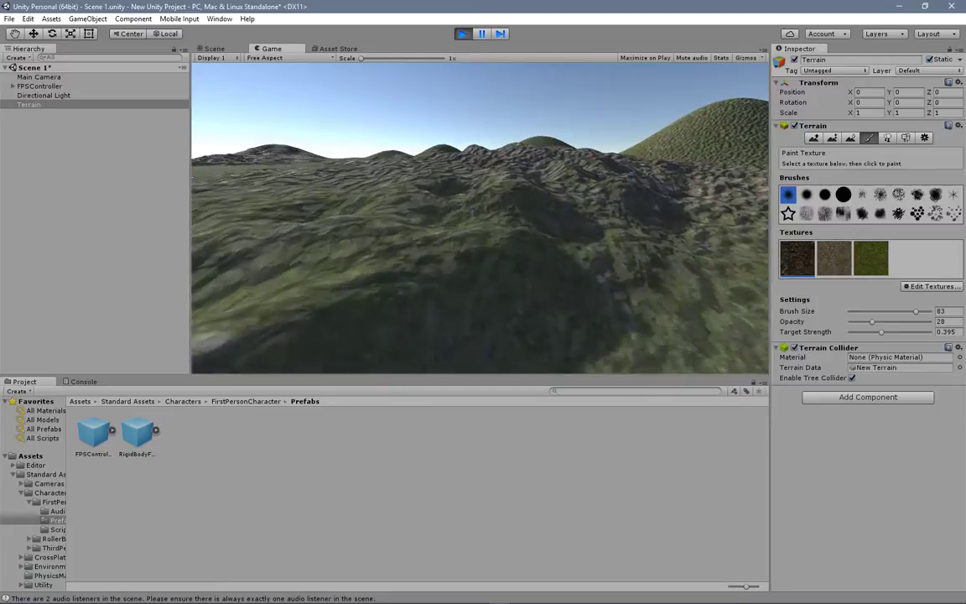
pyautogui.press('w')
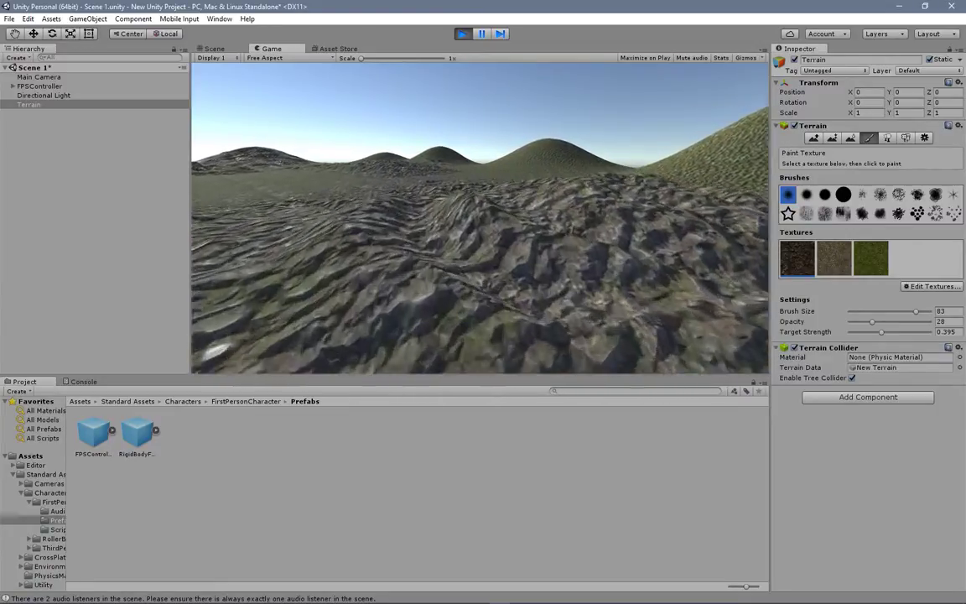
pyautogui.press('w')
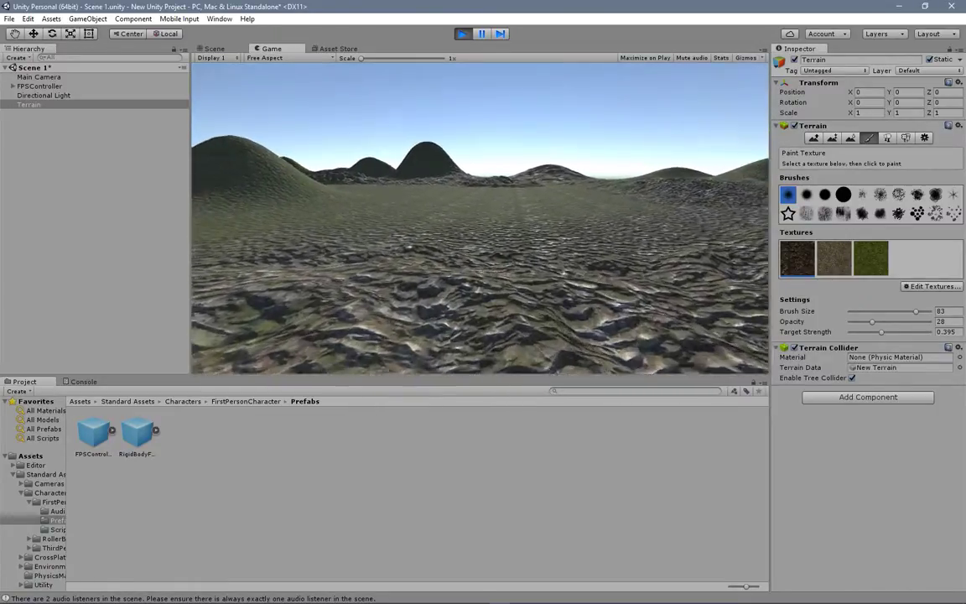
pyautogui.press('w')
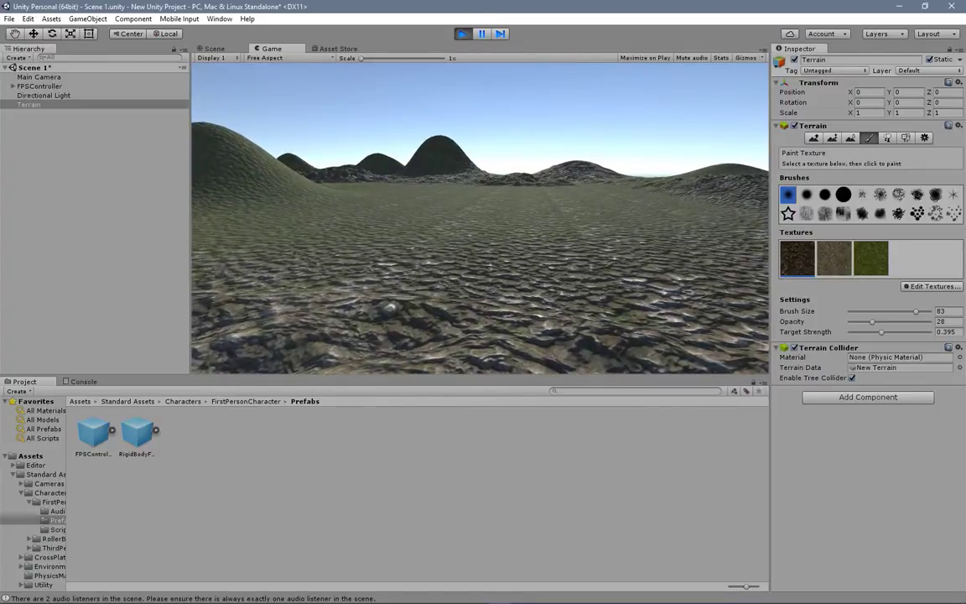
# Step: Walk farther across the grassy ground in first person to examine the hills, and stop the running scene
pyautogui.press('w')
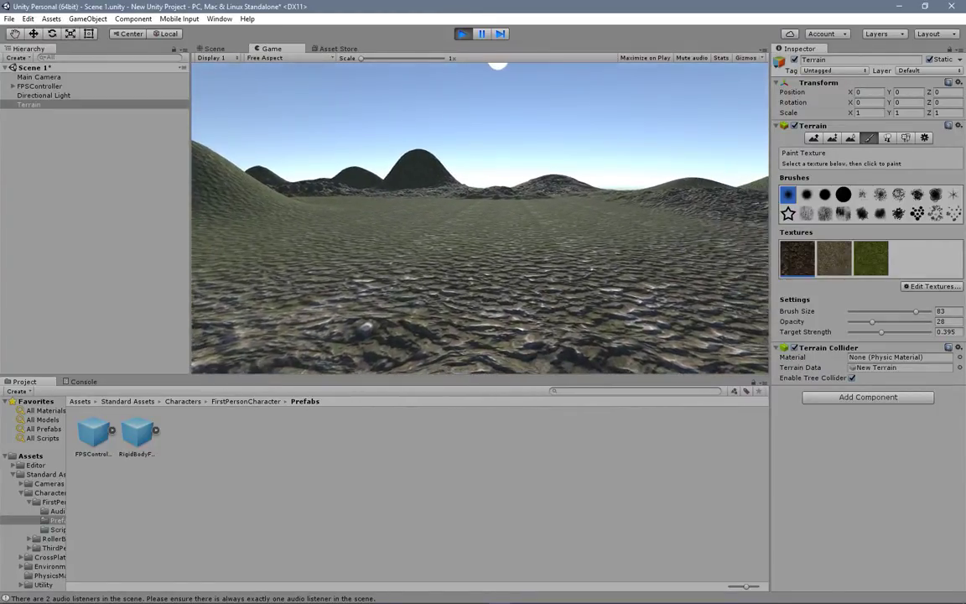
pyautogui.press('Escape')
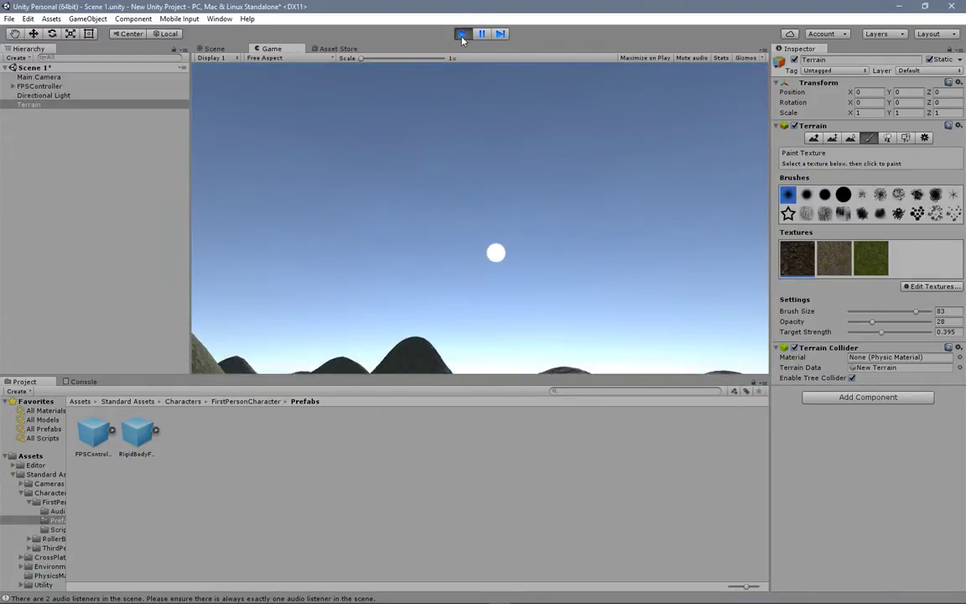
pyautogui.click(462, 33)
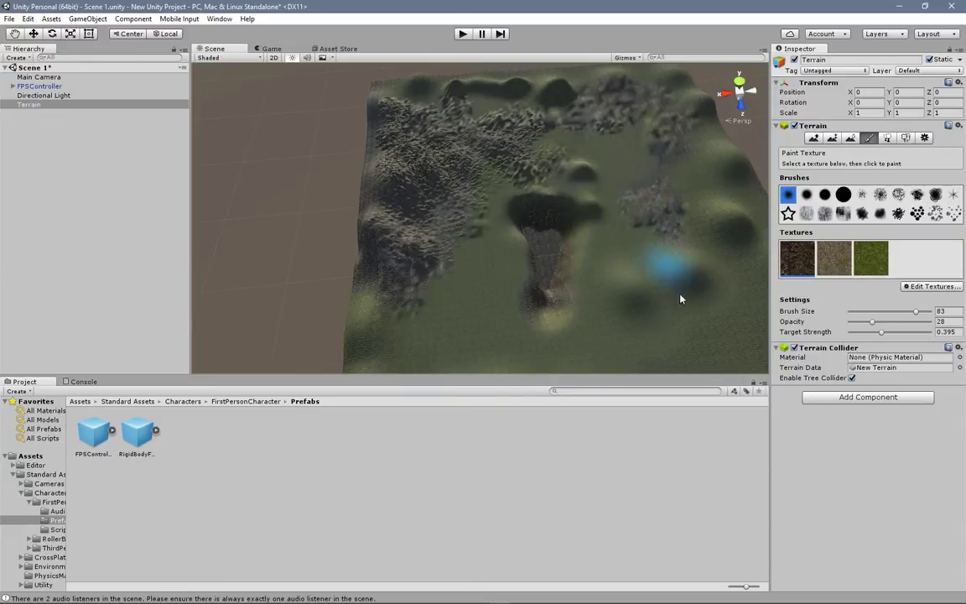
# Step: Strengthen the green grass texture around the pit and over the hills with target strength 0.791 and opacity 83, finishing at opacity 100
pyautogui.click(867, 260)
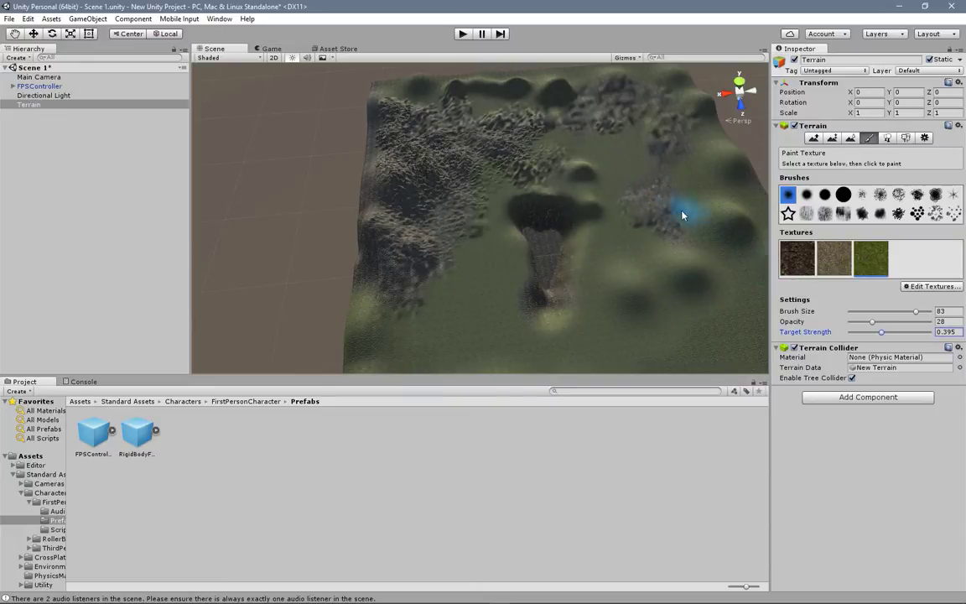
pyautogui.moveTo(872, 322); pyautogui.dragTo(917, 327)
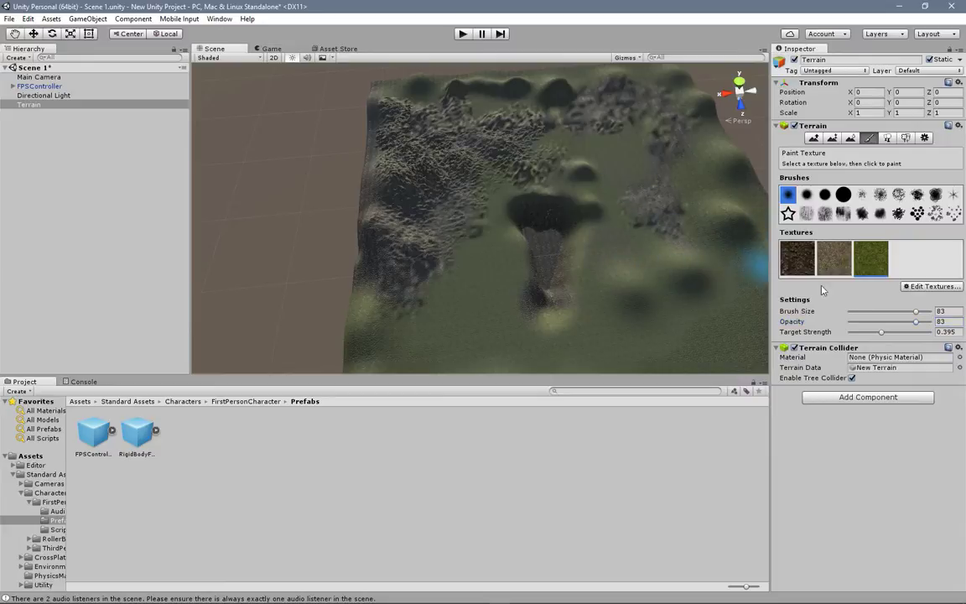
pyautogui.moveTo(881, 332); pyautogui.dragTo(914, 333)
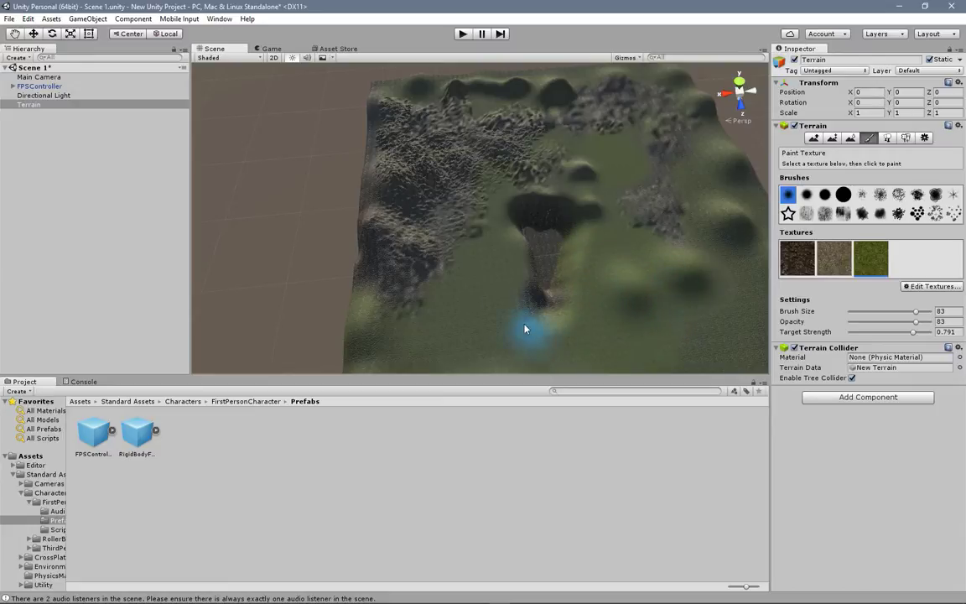
pyautogui.moveTo(560, 316); pyautogui.dragTo(545, 240, button='middle')
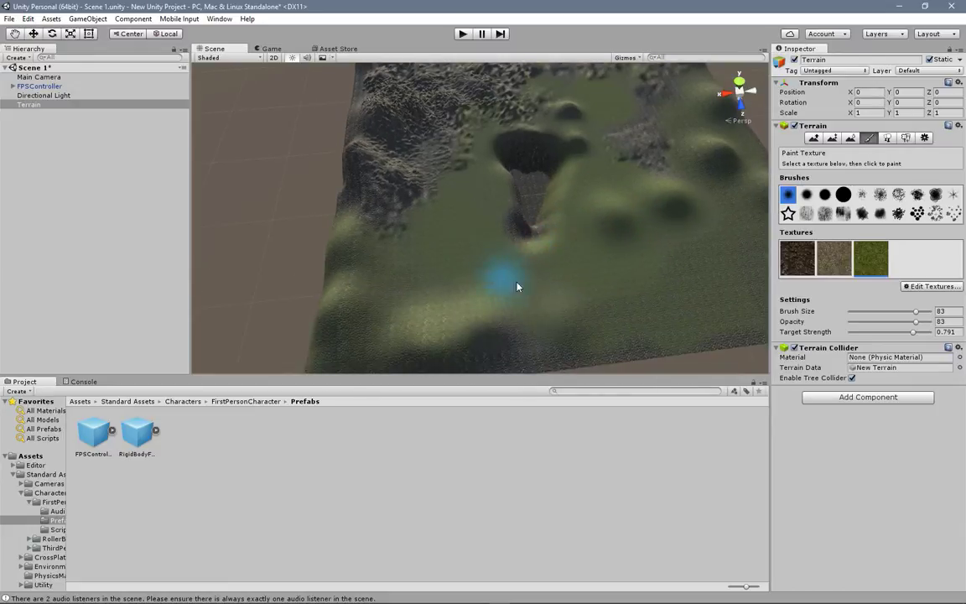
pyautogui.moveTo(681, 225); pyautogui.dragTo(610, 252, button='middle')
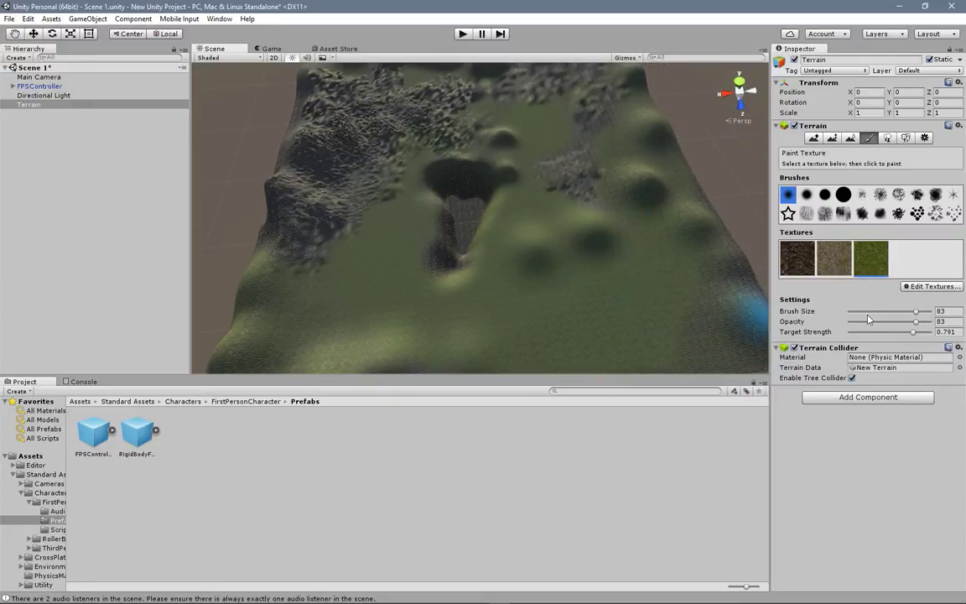
pyautogui.moveTo(906, 323); pyautogui.dragTo(931, 322)
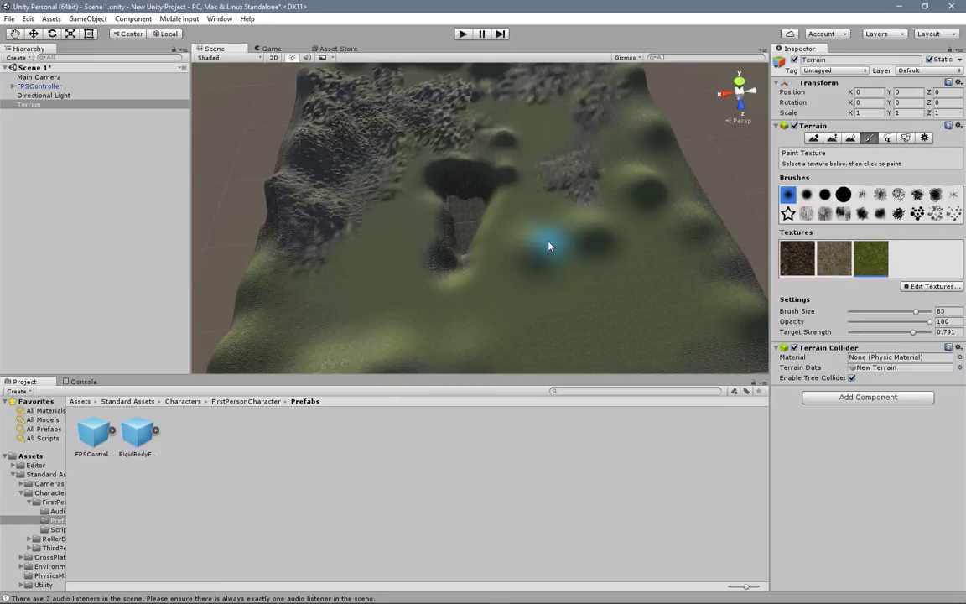
pyautogui.moveTo(539, 123); pyautogui.dragTo(559, 220, button='middle')
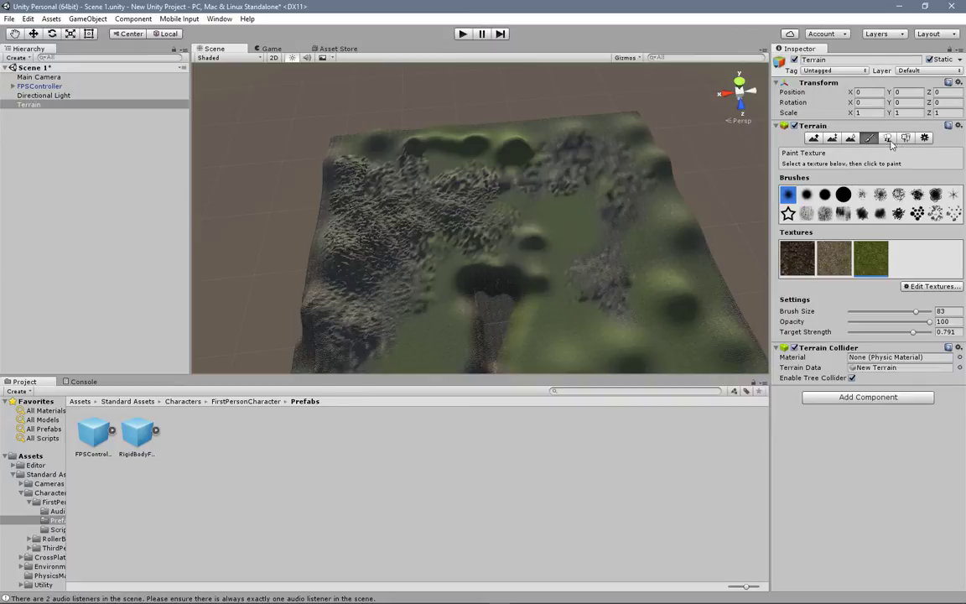
# Step: Start adding a tree type to the terrain's Place Trees tool and bring up the available tree prefabs
pyautogui.click(889, 139)
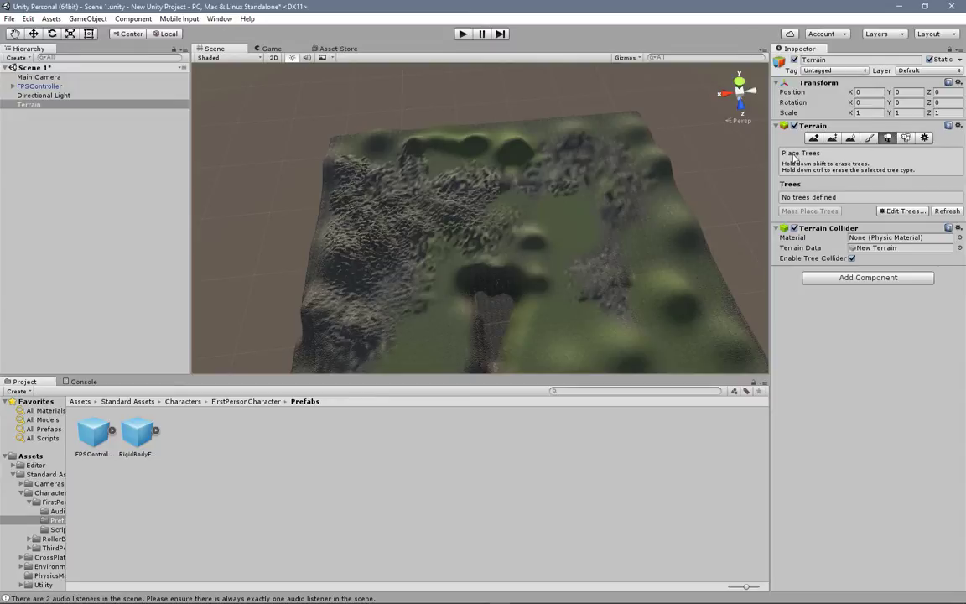
pyautogui.click(908, 210)
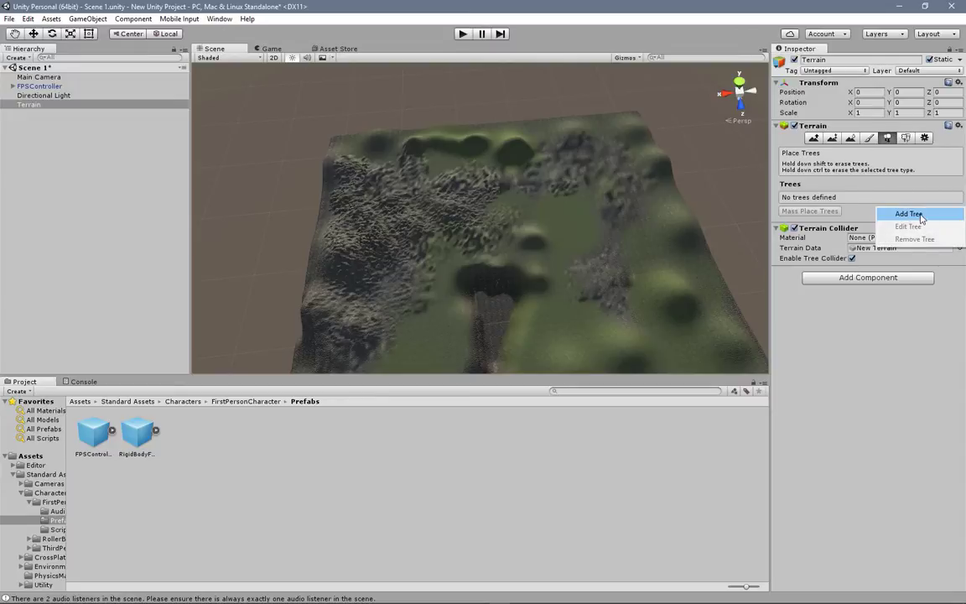
pyautogui.click(914, 215)
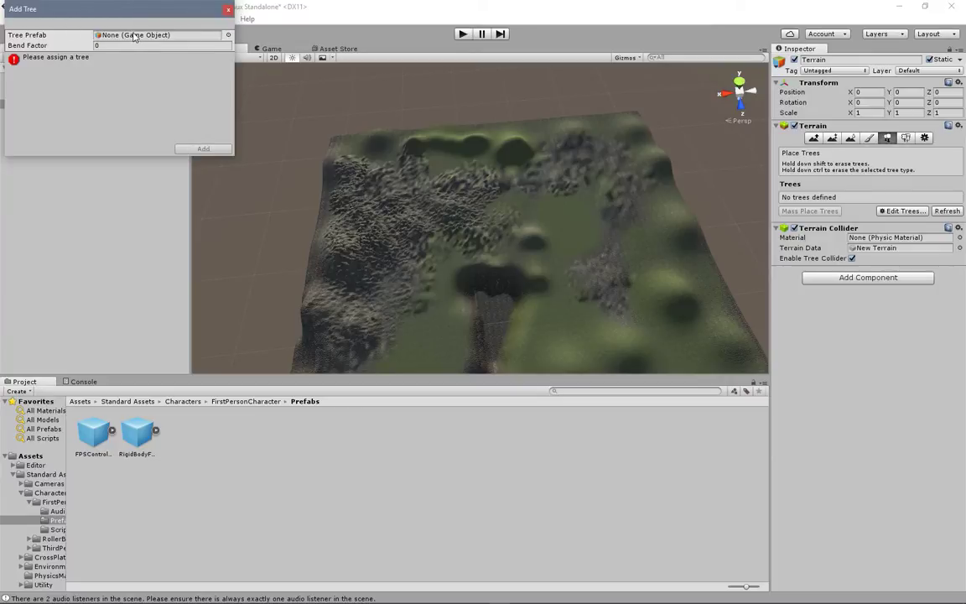
pyautogui.click(228, 36)
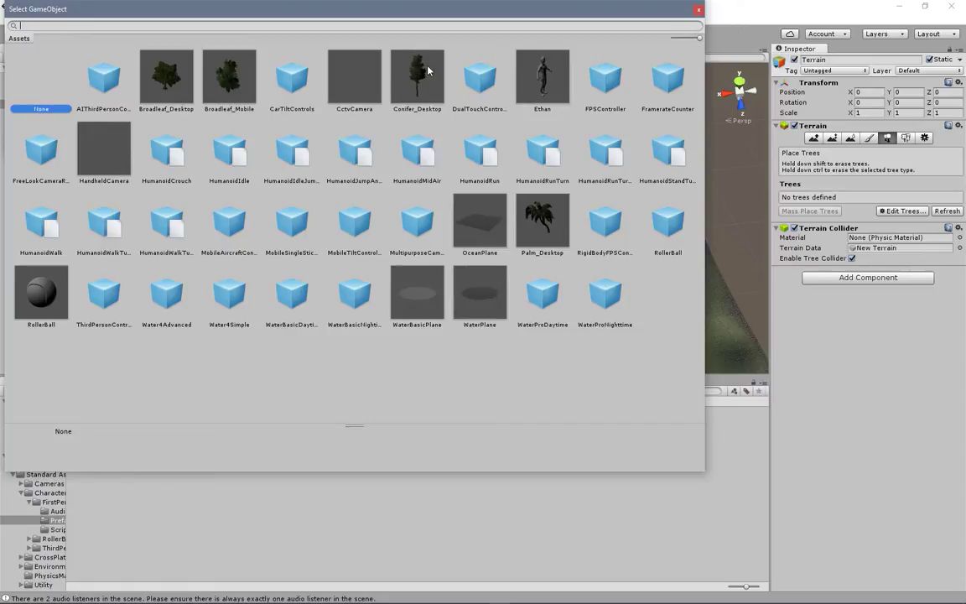
# Step: Add the Broadleaf_Desktop prefab as a tree type for the terrain
pyautogui.click(168, 80)
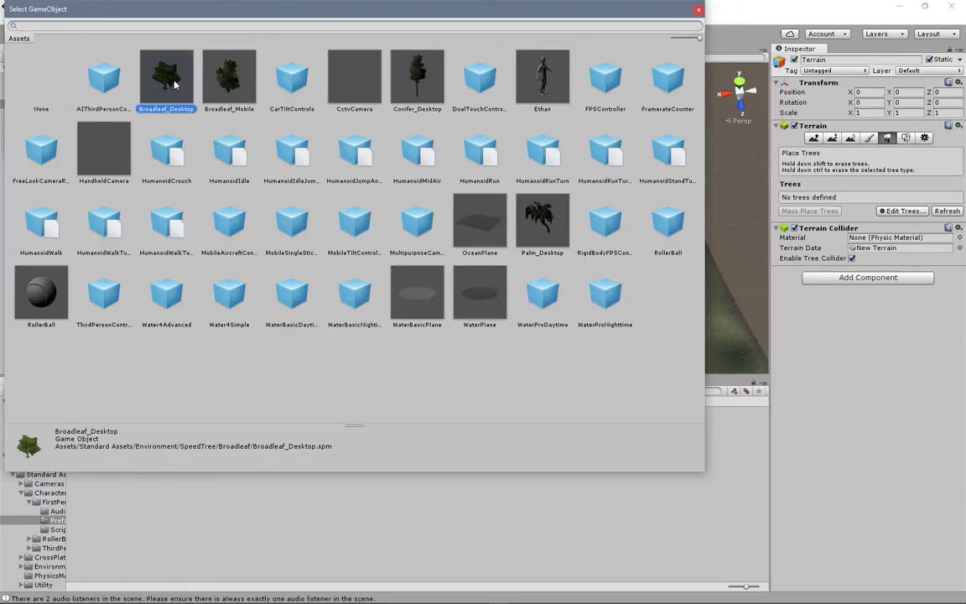
pyautogui.doubleClick(174, 84)
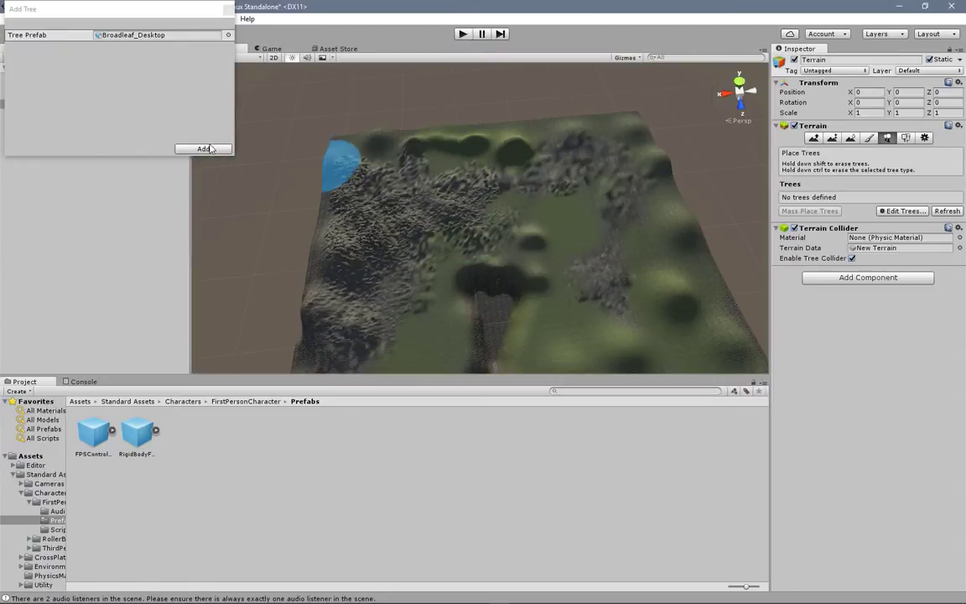
pyautogui.click(204, 148)
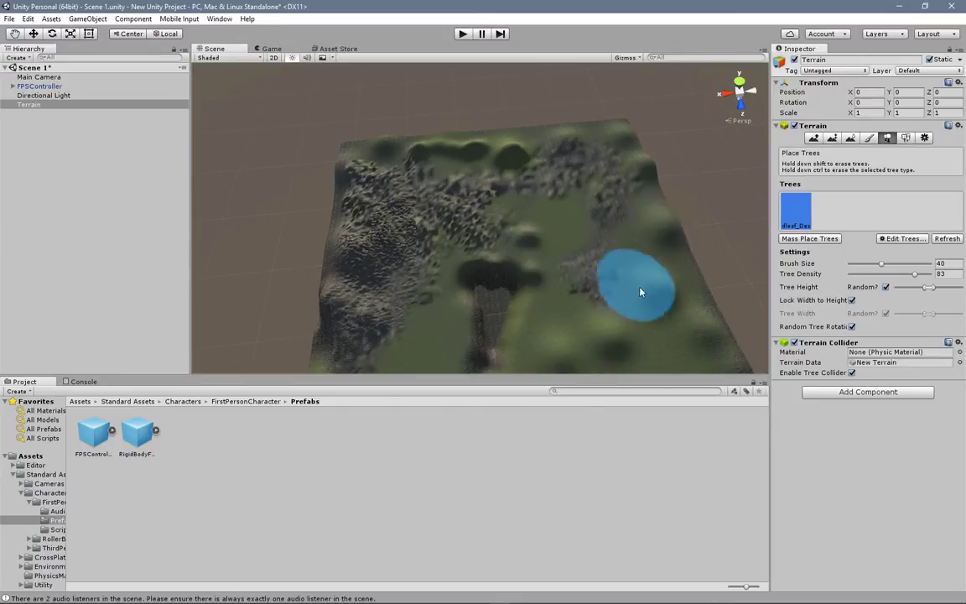
# Step: Try painting broadleaf trees on the grassy ground near the pit at brush size 40 and density 83, and undo them
pyautogui.moveTo(570, 285); pyautogui.dragTo(508, 213, button='middle')
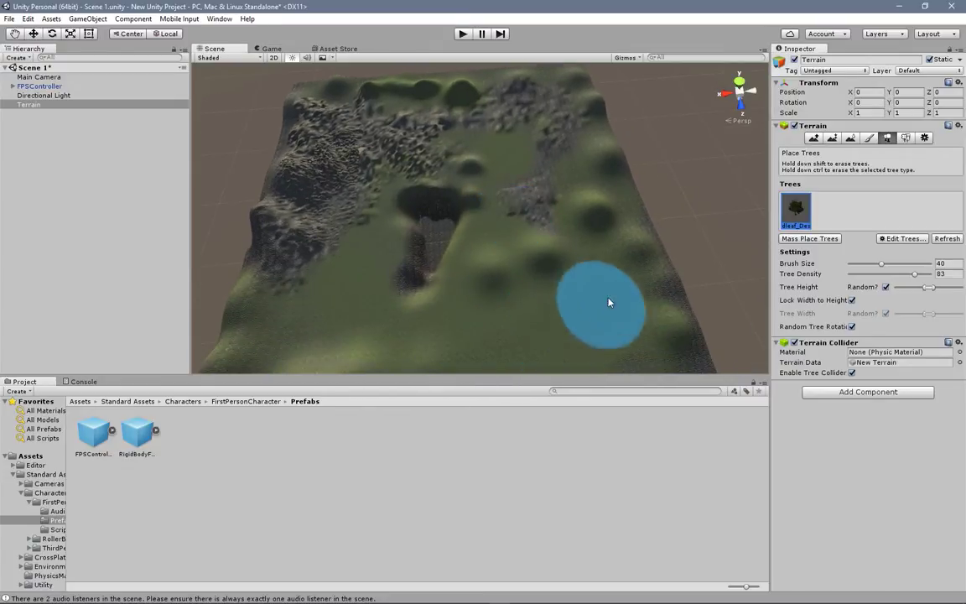
pyautogui.moveTo(482, 325)
pyautogui.mouseDown()
pyautogui.moveTo(472, 324)
pyautogui.moveTo(528, 323)
pyautogui.moveTo(641, 297)
pyautogui.mouseUp()
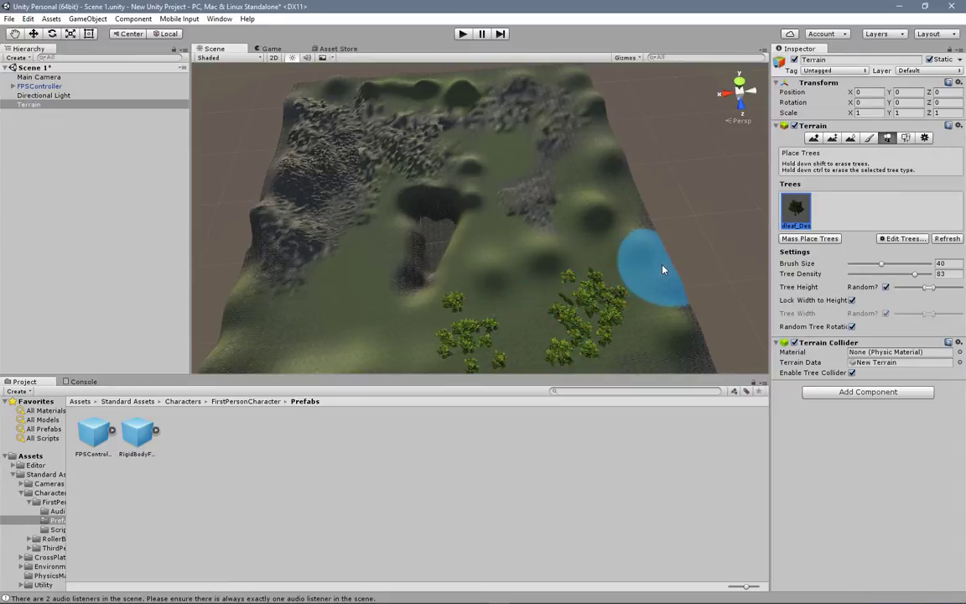
pyautogui.hotkey('ctrl', 'z')
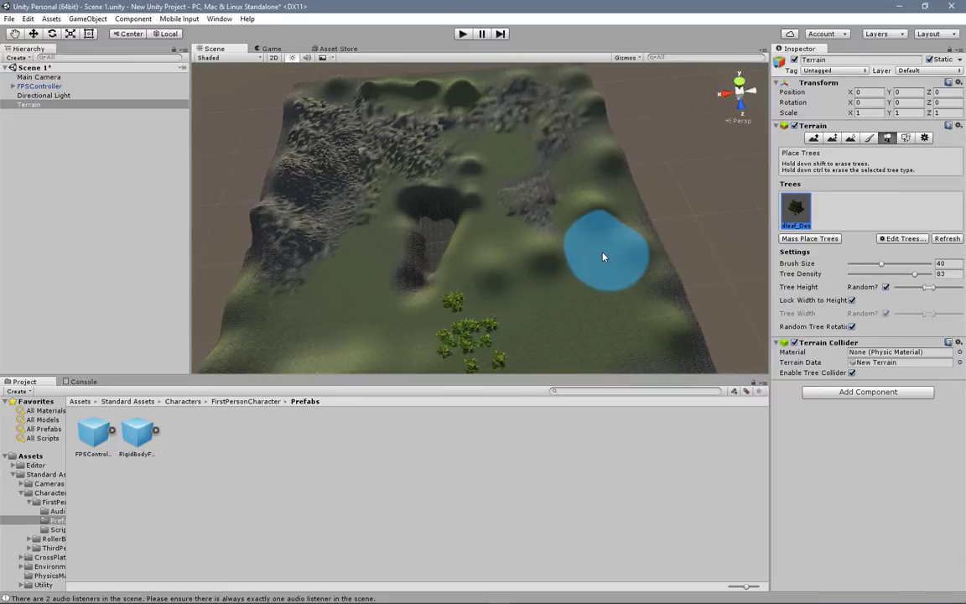
pyautogui.hotkey('ctrl', 'z')
# Step: Lower the minimum of the random tree height range and widen the Inspector
pyautogui.moveTo(515, 287); pyautogui.dragTo(525, 222, button='middle')
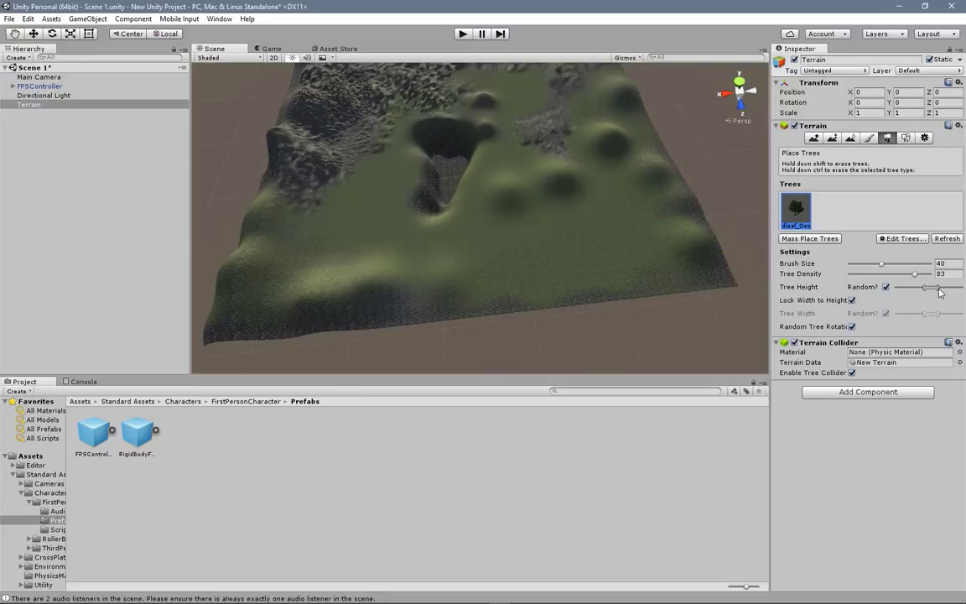
pyautogui.moveTo(926, 289); pyautogui.dragTo(921, 288)
pyautogui.moveTo(771, 303); pyautogui.dragTo(746, 306)
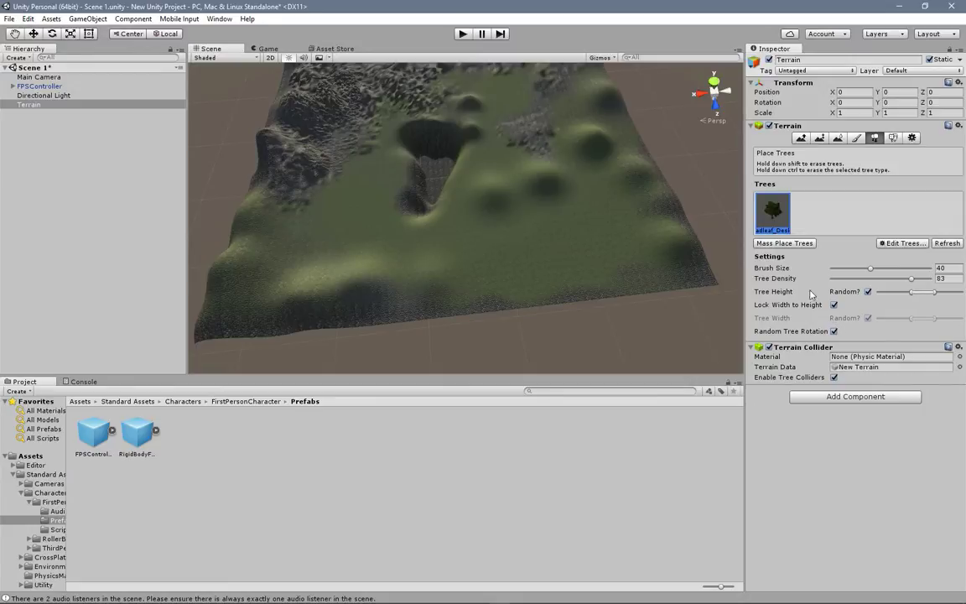
# Step: Undo a trial tree cluster, set the tree density to 65, and place clusters of broadleaf trees on the grassy ground around the pit
pyautogui.click(470, 250)
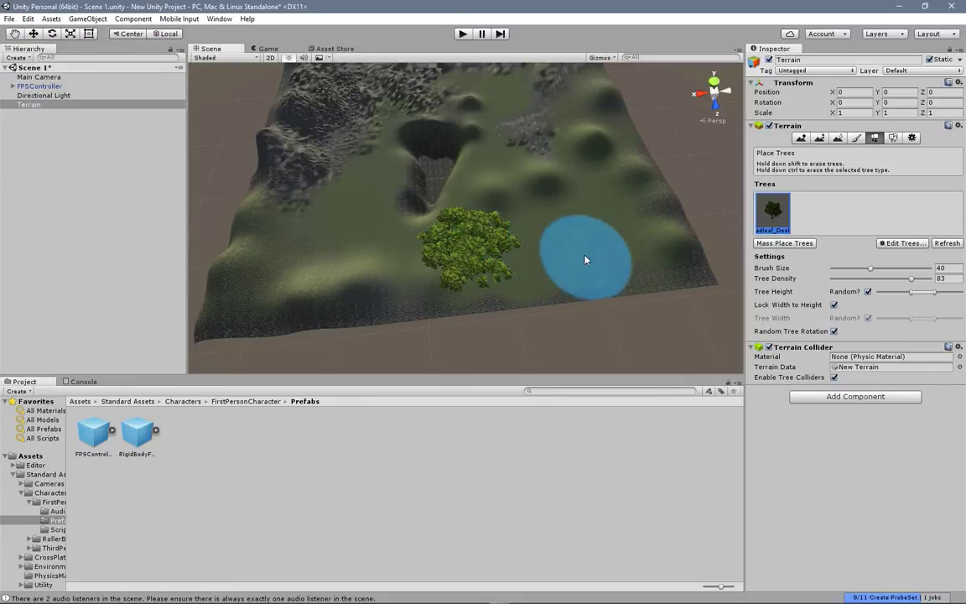
pyautogui.hotkey('ctrl', 'z')
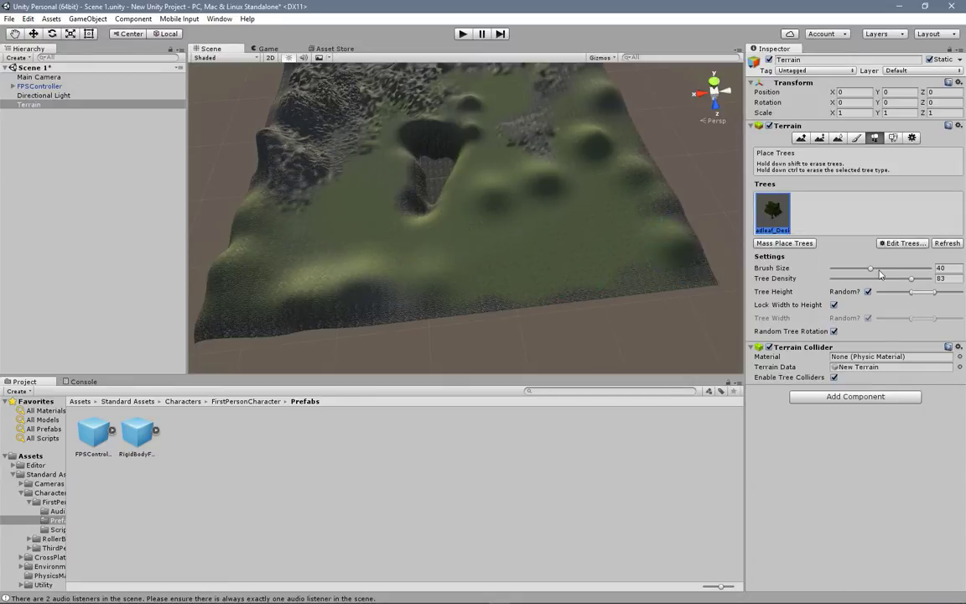
pyautogui.moveTo(911, 279); pyautogui.dragTo(892, 278)
pyautogui.click(483, 239)
pyautogui.click(600, 218)
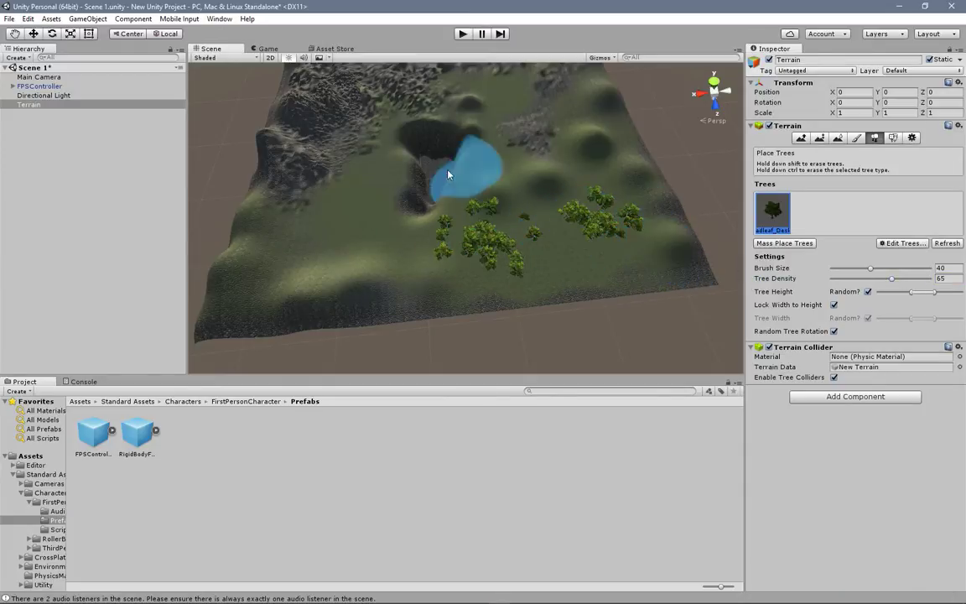
pyautogui.click(355, 207)
pyautogui.click(289, 269)
pyautogui.moveTo(616, 151); pyautogui.dragTo(595, 247, button='middle')
pyautogui.click(495, 175)
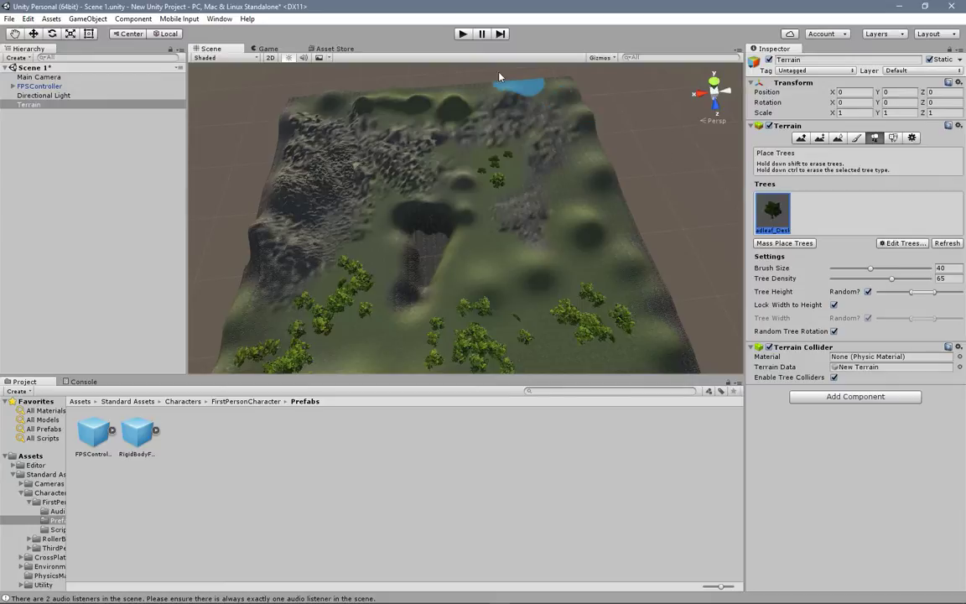
# Step: Run the scene and walk in first person past the pit and along the hills to examine the placed trees
pyautogui.click(462, 34)
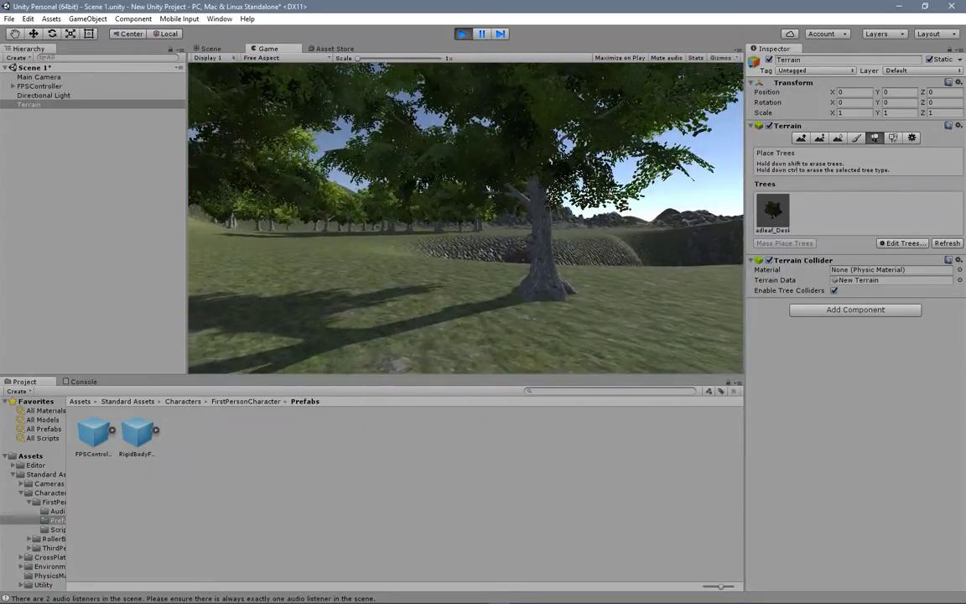
pyautogui.press('w')
pyautogui.press('w')
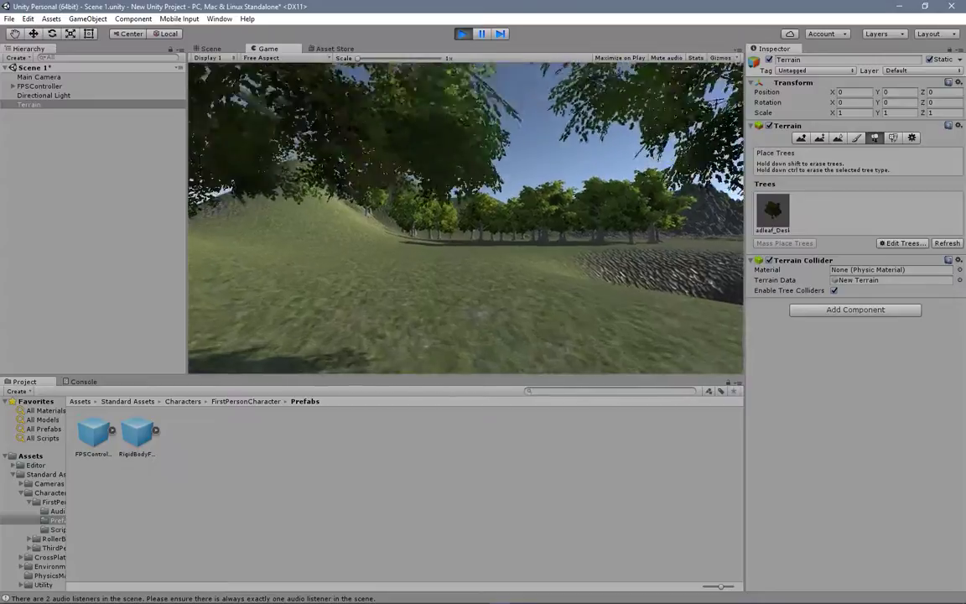
pyautogui.press('w')
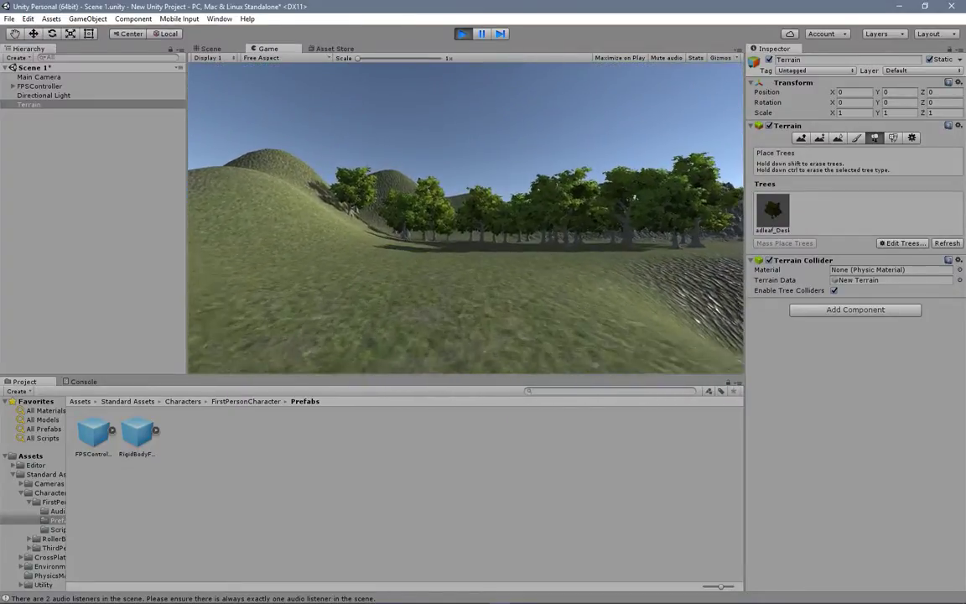
pyautogui.press('w')
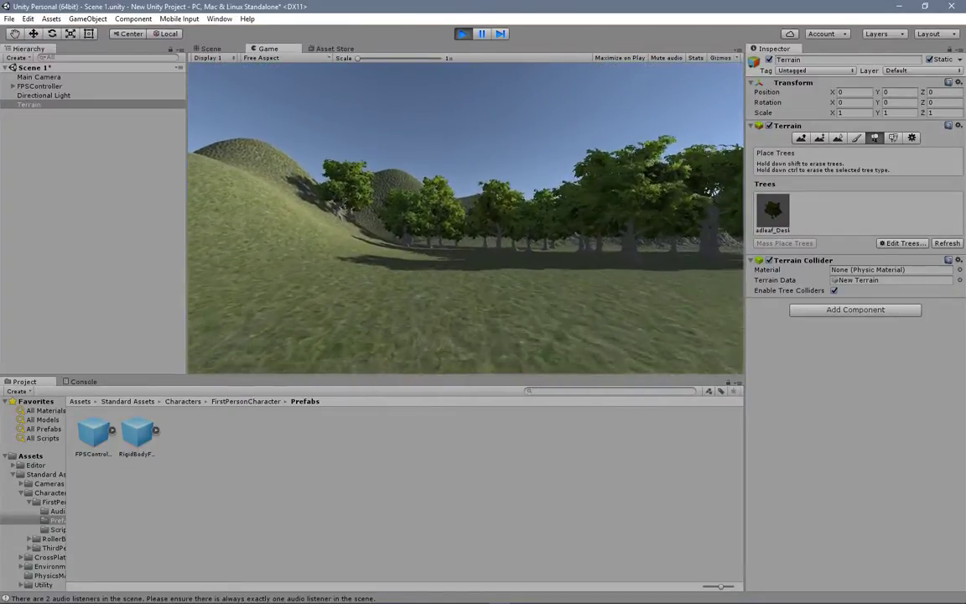
pyautogui.press('w')
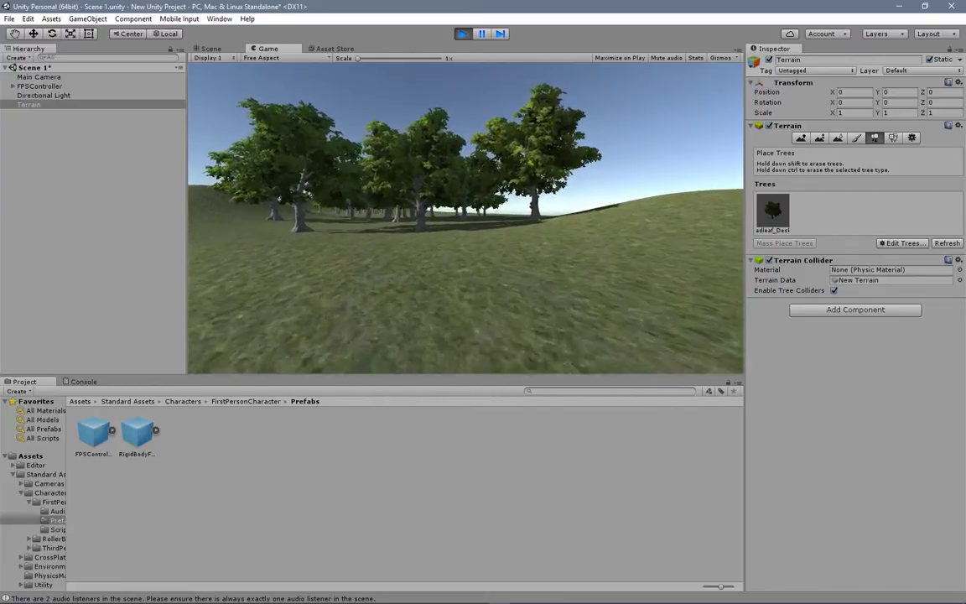
# Step: Walk through the broadleaf forest in first person to examine the trunks and shadows, and stop the running scene
pyautogui.press('w')
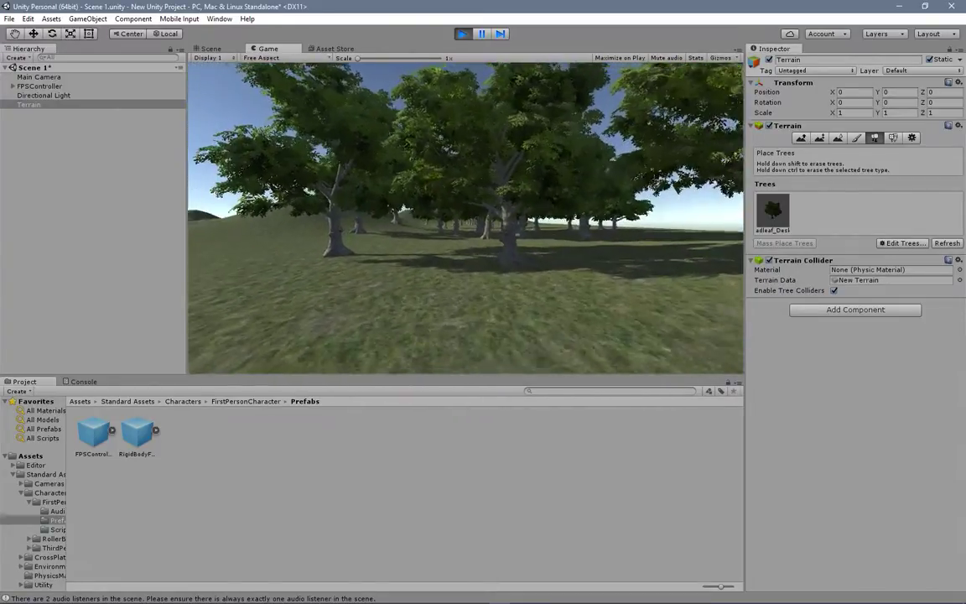
pyautogui.press('w')
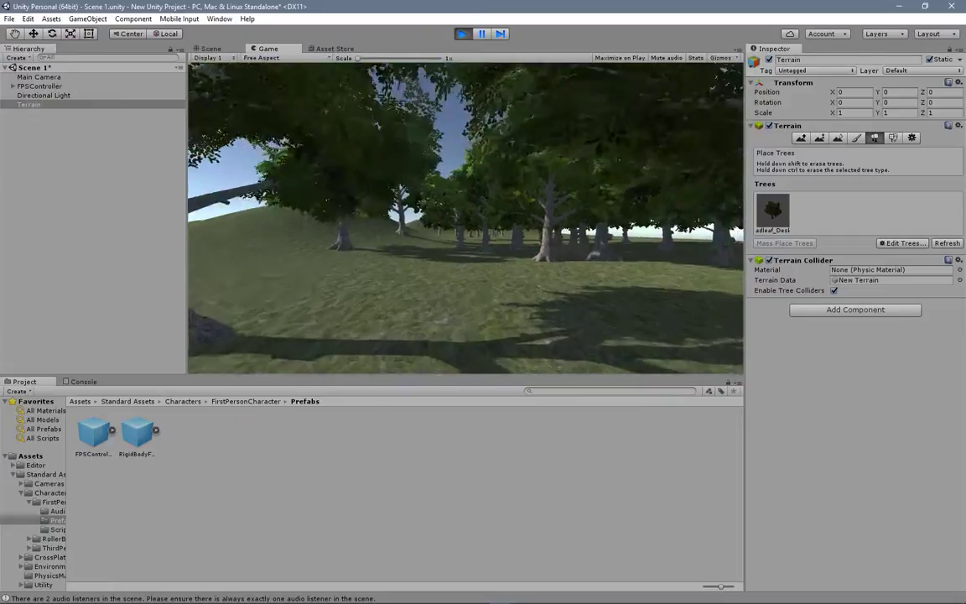
pyautogui.press('w')
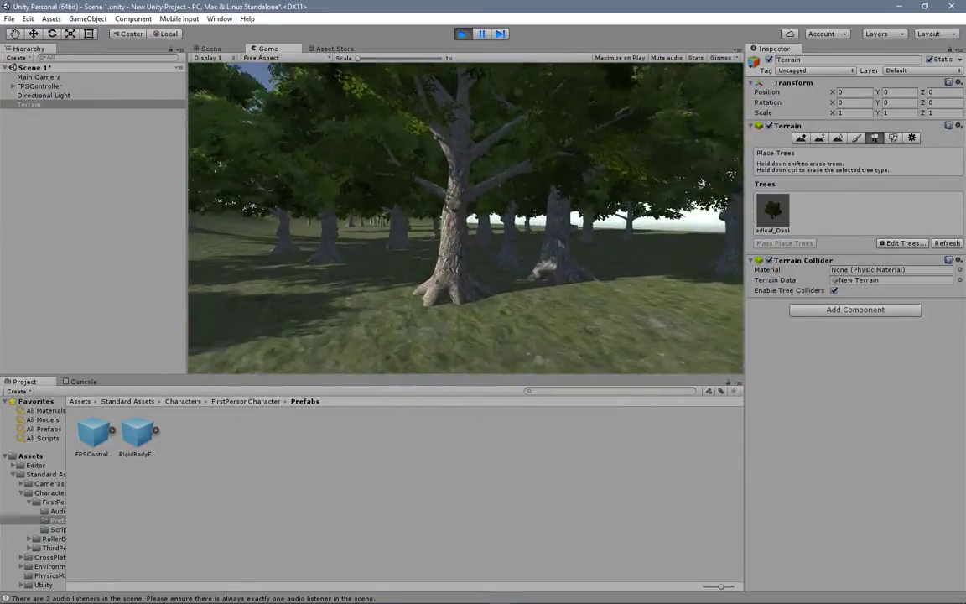
pyautogui.press('w')
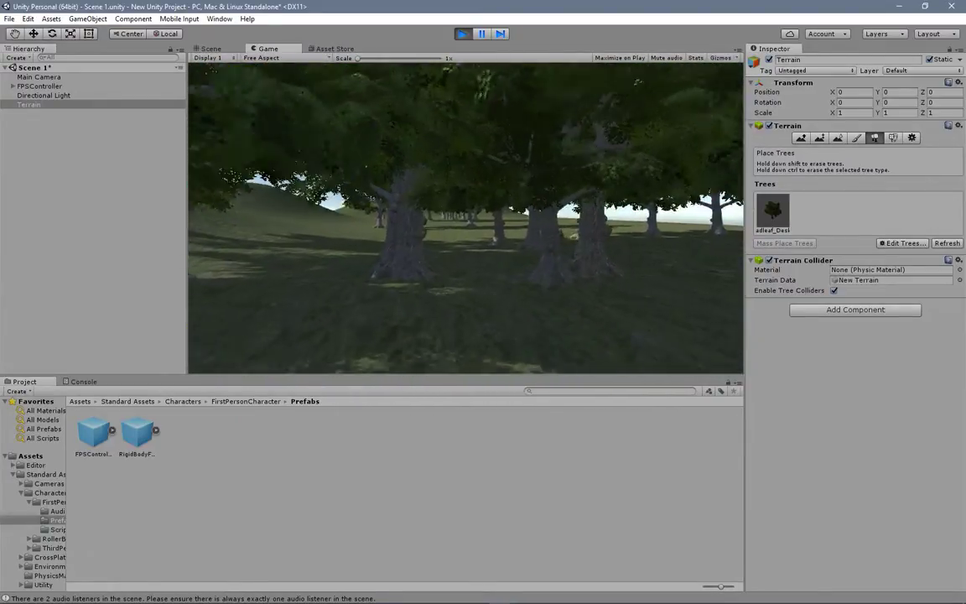
pyautogui.press('w')
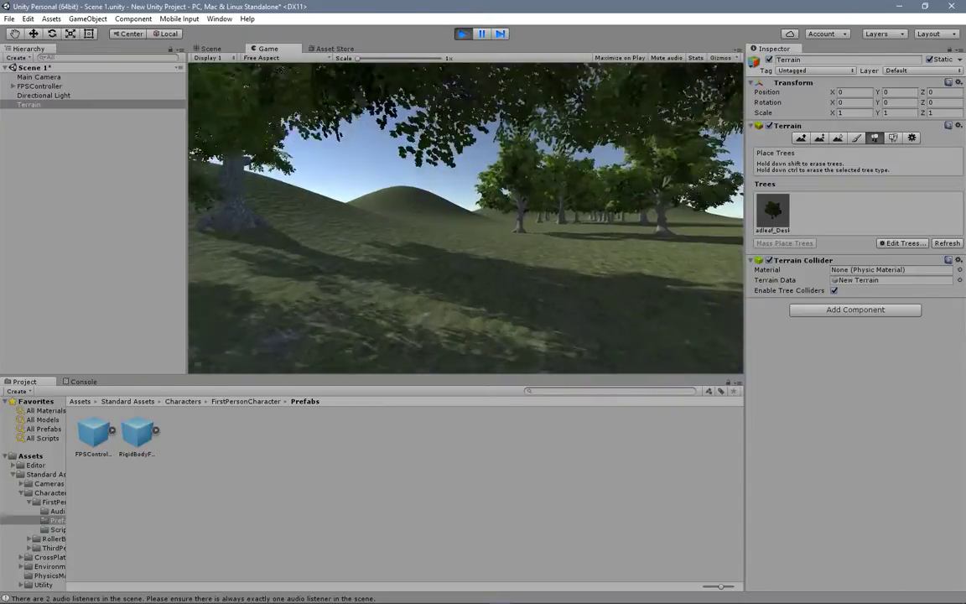
pyautogui.press('w')
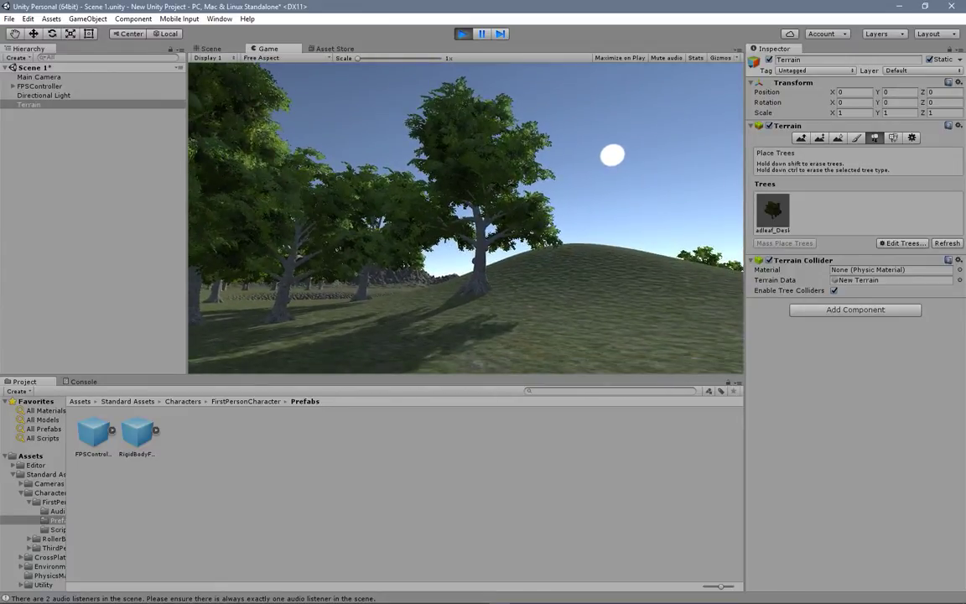
pyautogui.hotkey('ctrl', 'p')
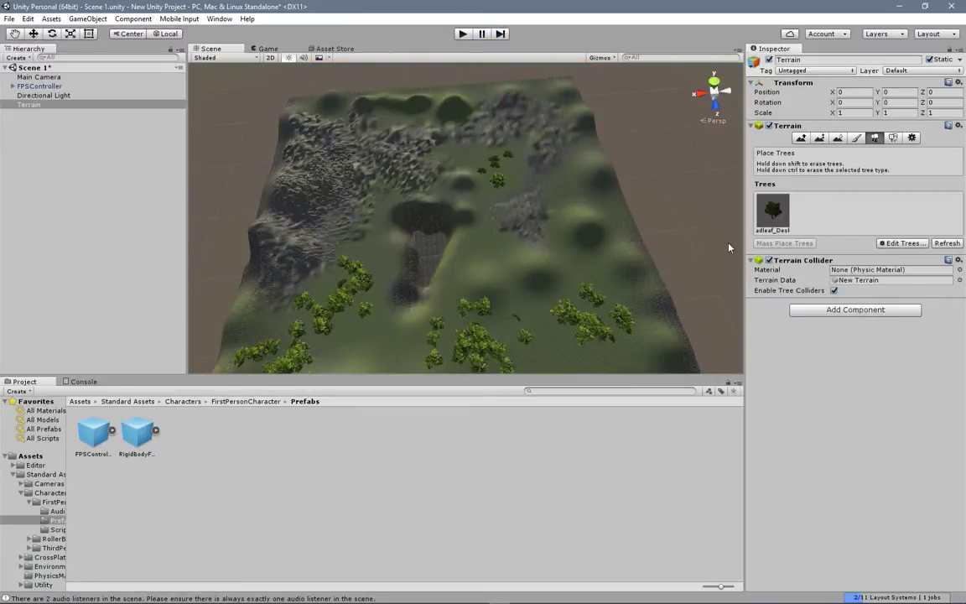
# Step: Add GrassFrond02AlbedoAlpha as a grass texture for the terrain's Paint Details tool, keeping the default size and color options
pyautogui.click(892, 138)
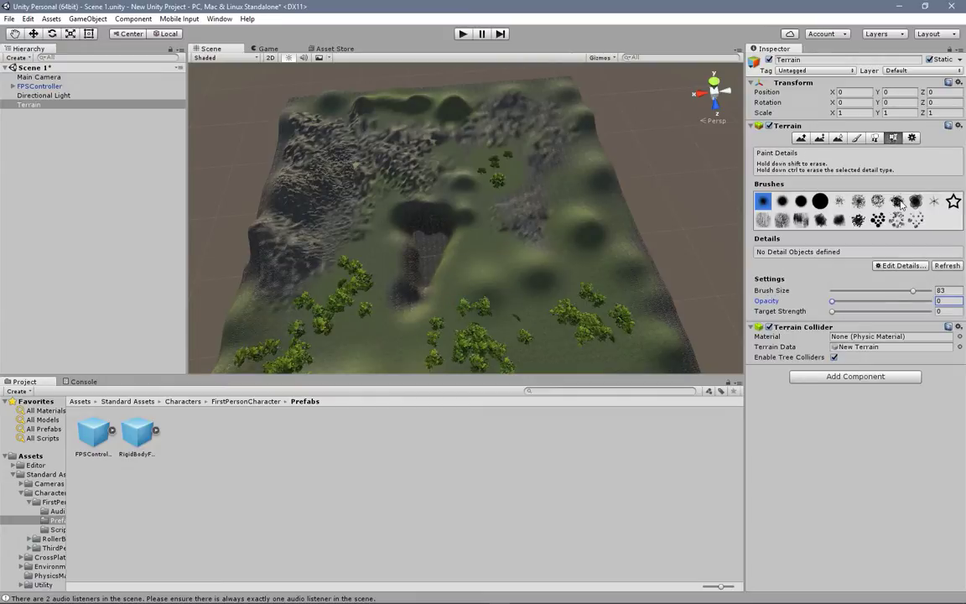
pyautogui.click(900, 266)
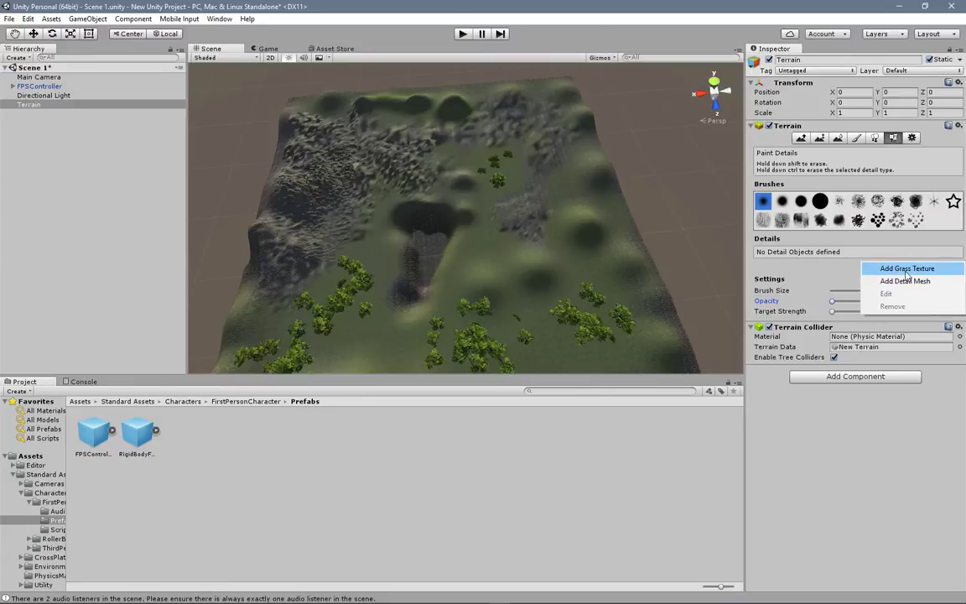
pyautogui.click(905, 269)
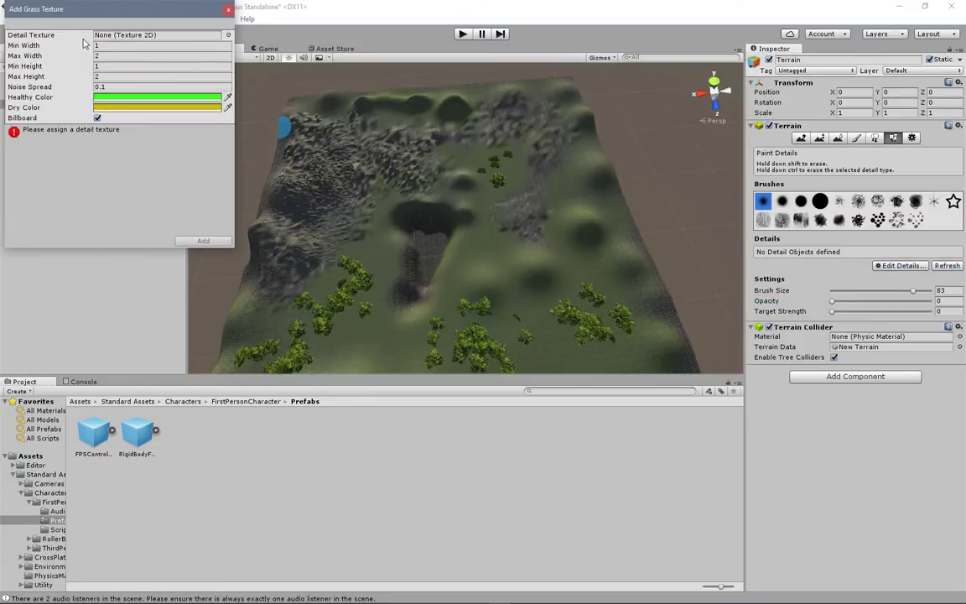
pyautogui.click(227, 36)
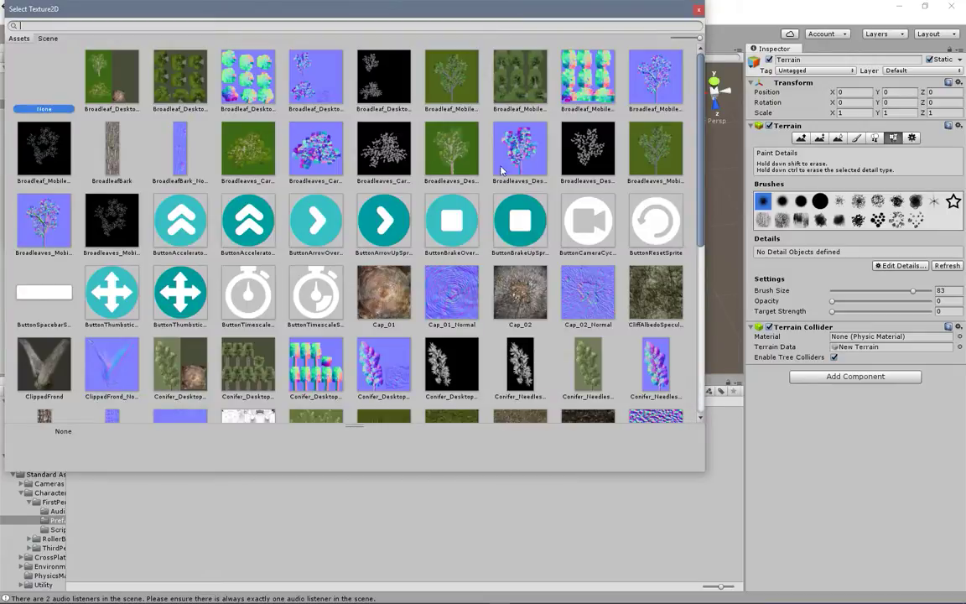
pyautogui.scroll(-5, 501, 170)
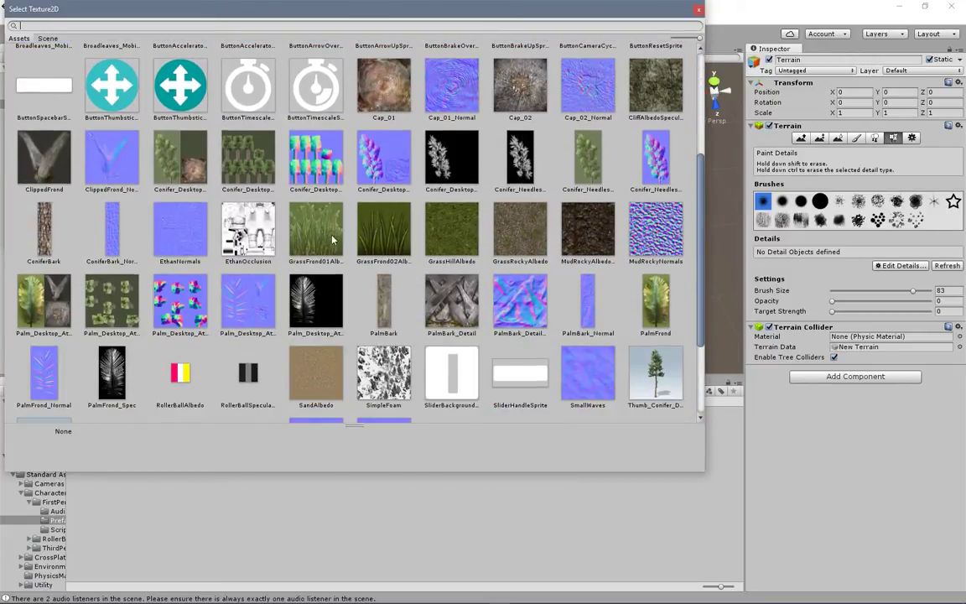
pyautogui.click(376, 237)
pyautogui.doubleClick(376, 237)
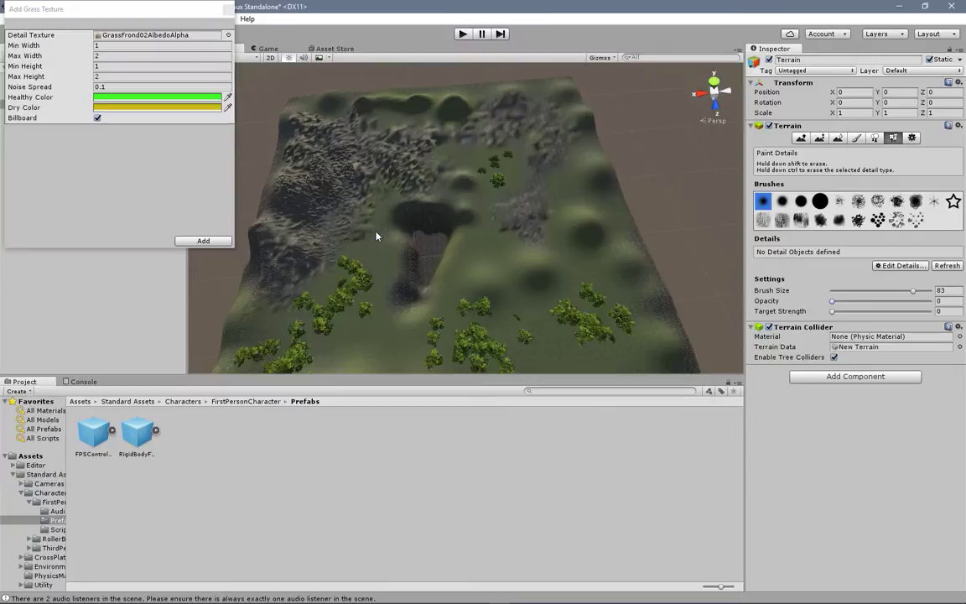
pyautogui.click(203, 241)
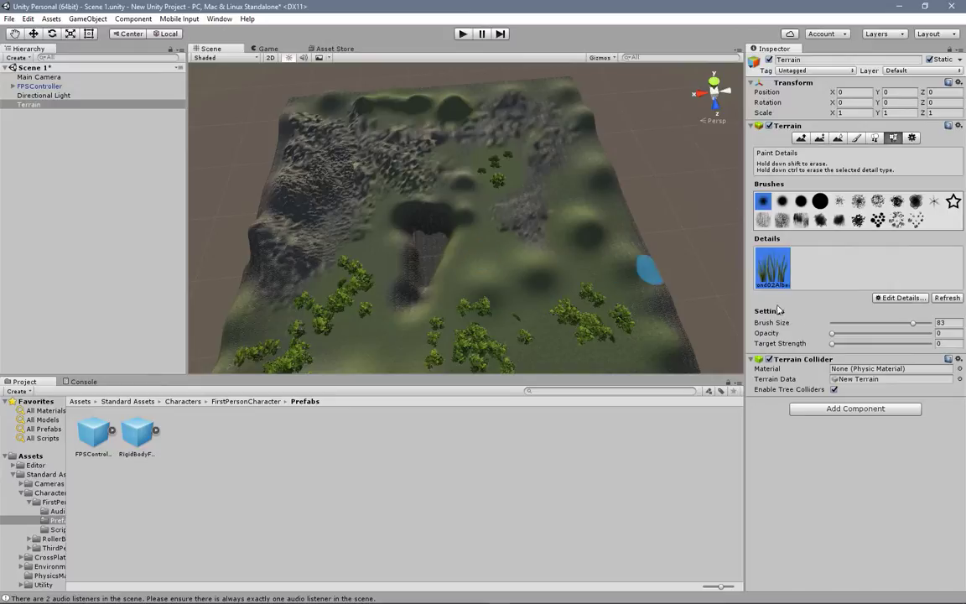
# Step: Set the grass detail brush to size 100, opacity 0.858 and target strength 0.75
pyautogui.click(917, 323)
pyautogui.moveTo(832, 333); pyautogui.dragTo(899, 335)
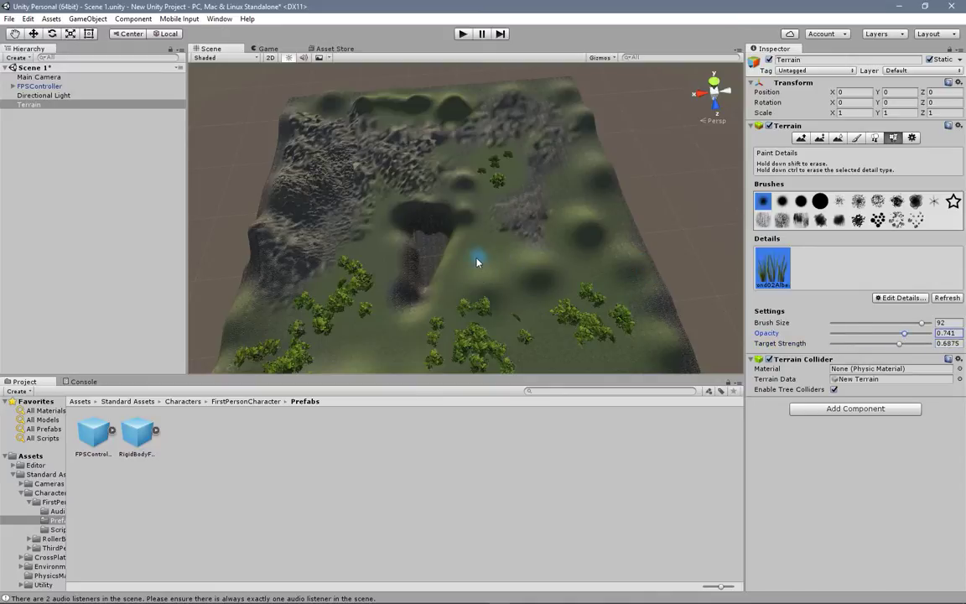
pyautogui.moveTo(925, 326); pyautogui.dragTo(892, 337)
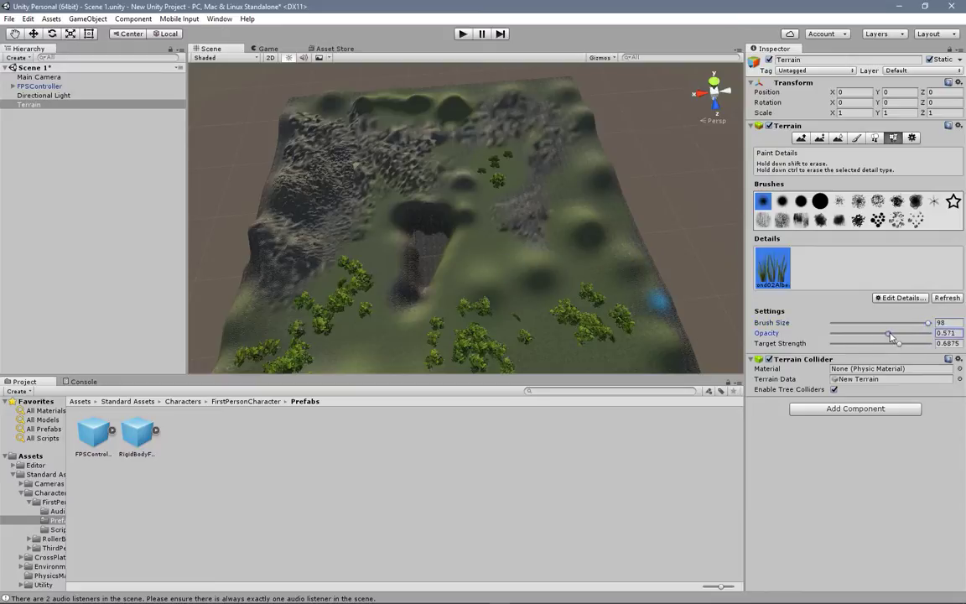
pyautogui.moveTo(929, 324)
pyautogui.mouseDown()
pyautogui.moveTo(881, 324)
pyautogui.moveTo(931, 324)
pyautogui.mouseUp()
pyautogui.click(904, 344)
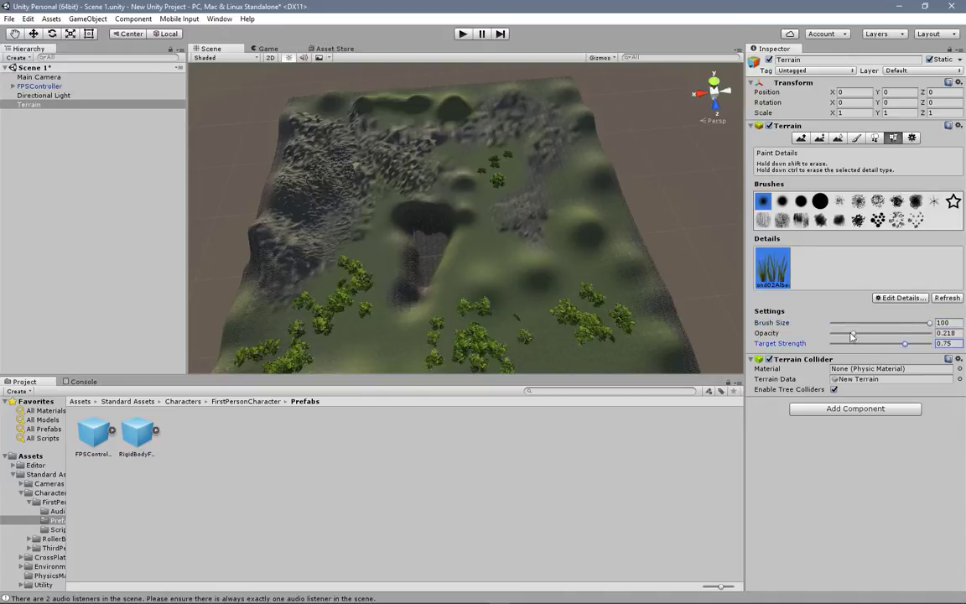
pyautogui.moveTo(854, 334); pyautogui.dragTo(916, 332)
pyautogui.scroll(10, 487, 255)
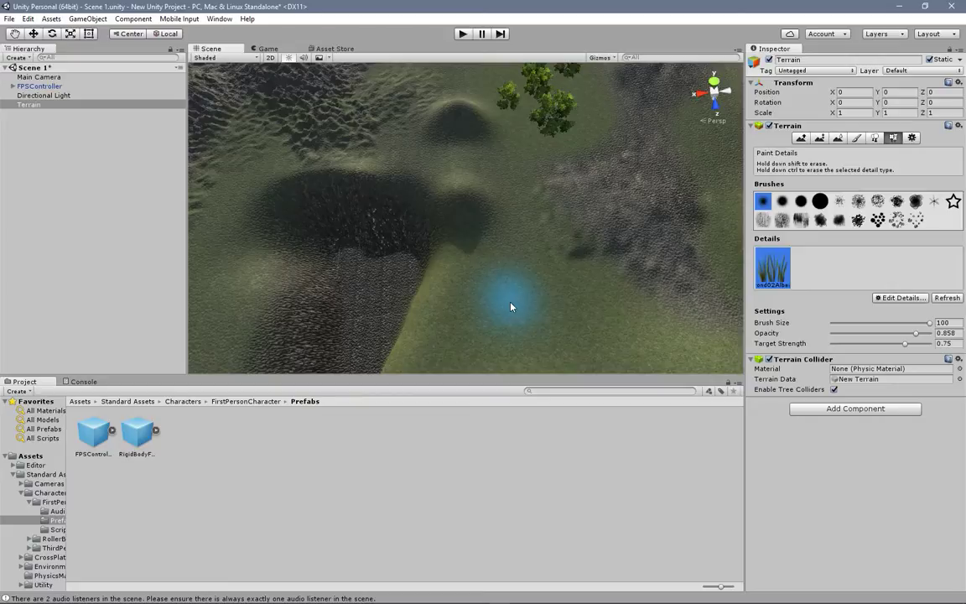
# Step: Set the target strength of the grass detail brush to 1
pyautogui.scroll(3, 503, 285)
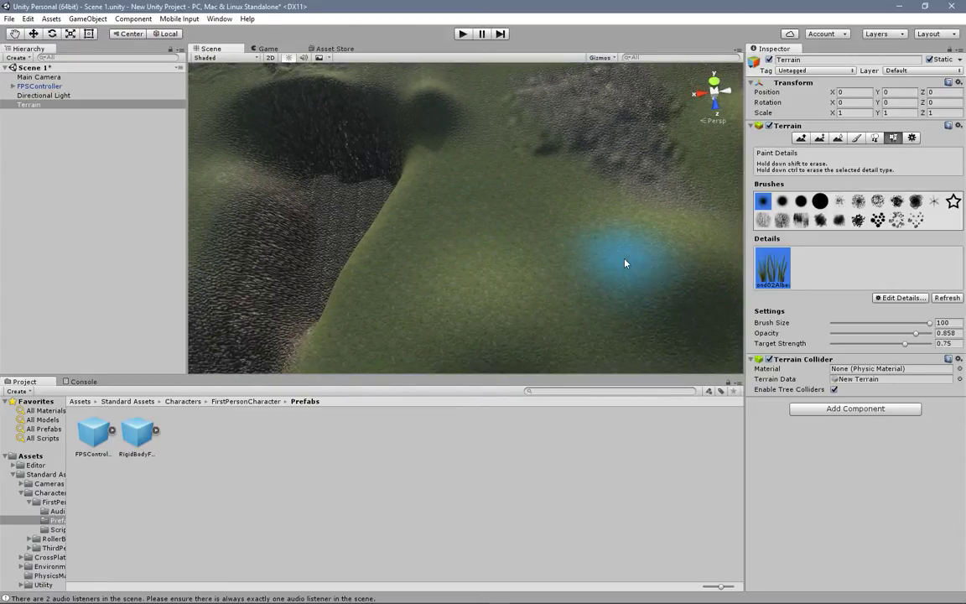
pyautogui.moveTo(911, 347); pyautogui.dragTo(933, 345)
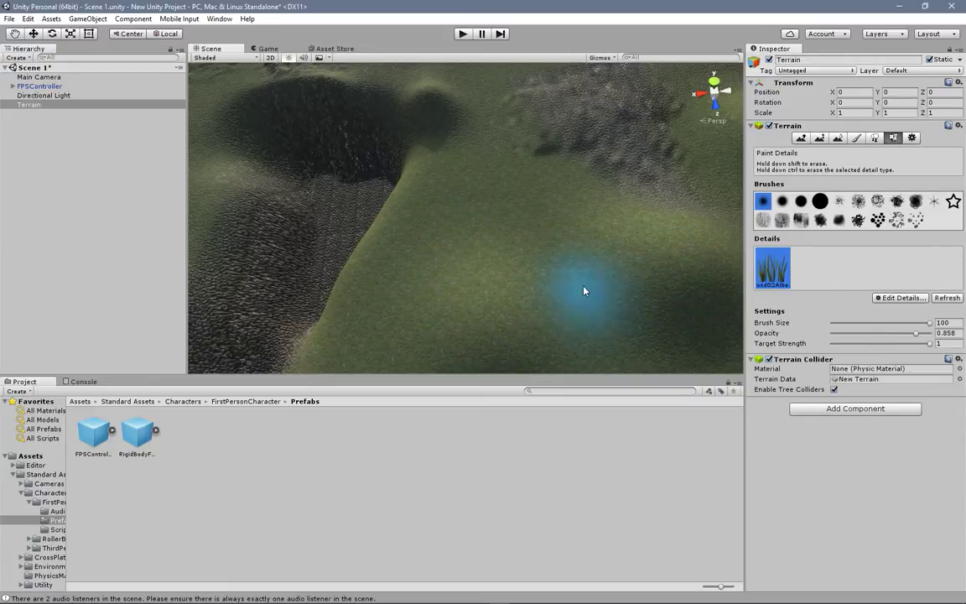
pyautogui.scroll(-3, 554, 276)
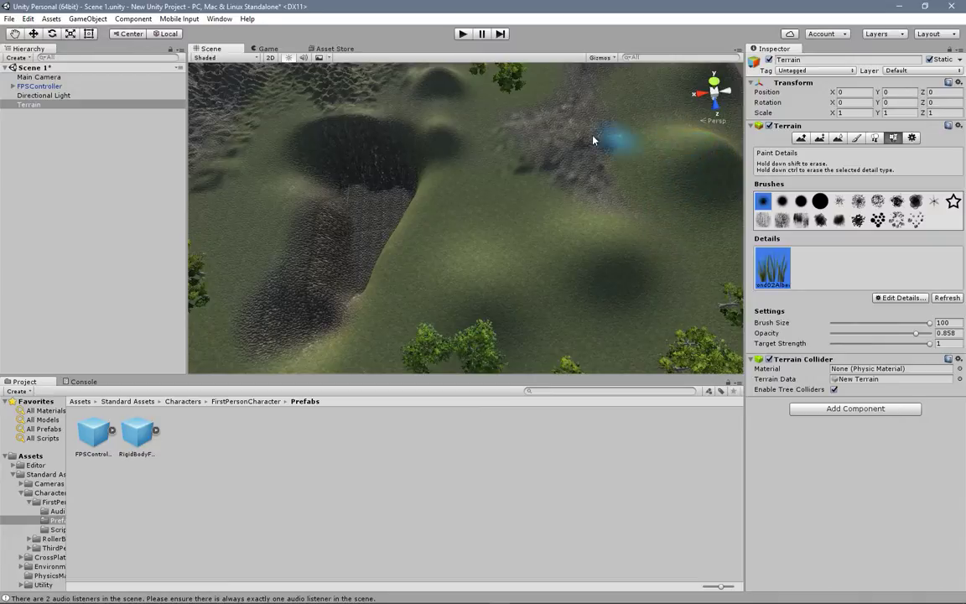
# Step: Run the scene, walk in first person up the grassy hill to examine the painted grass, and stop the running scene
pyautogui.click(462, 34)
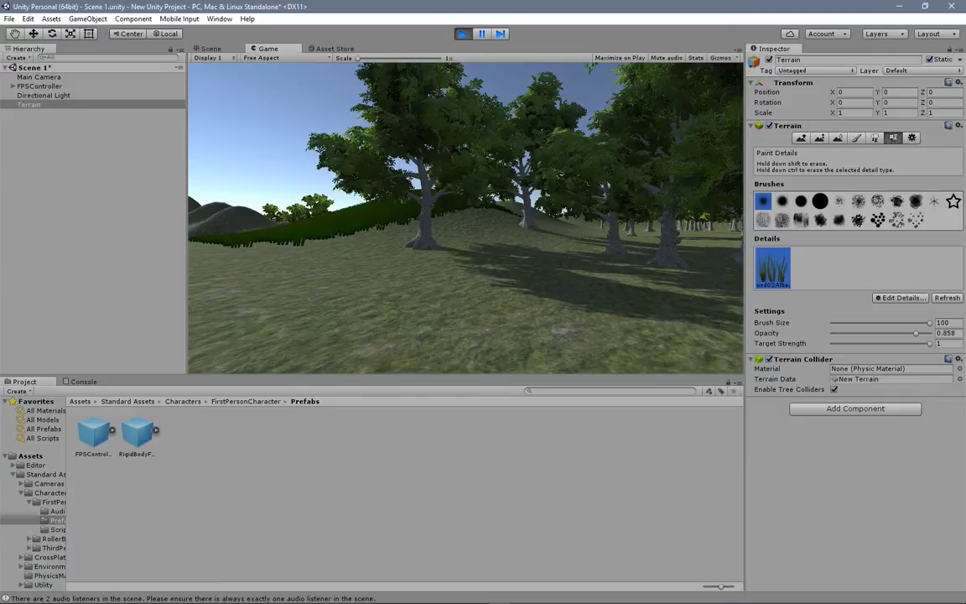
pyautogui.press('w')
pyautogui.press('w')
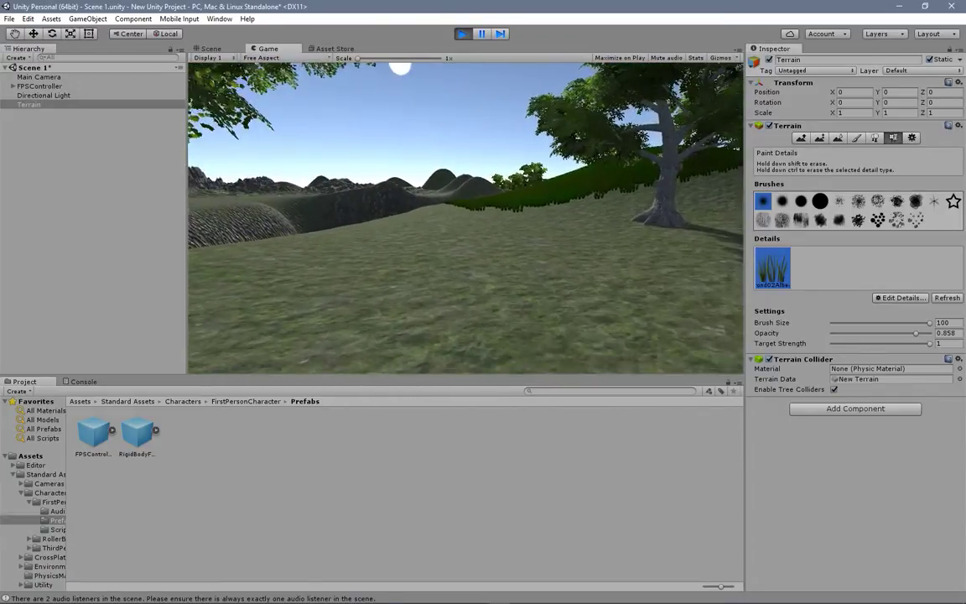
pyautogui.press('w')
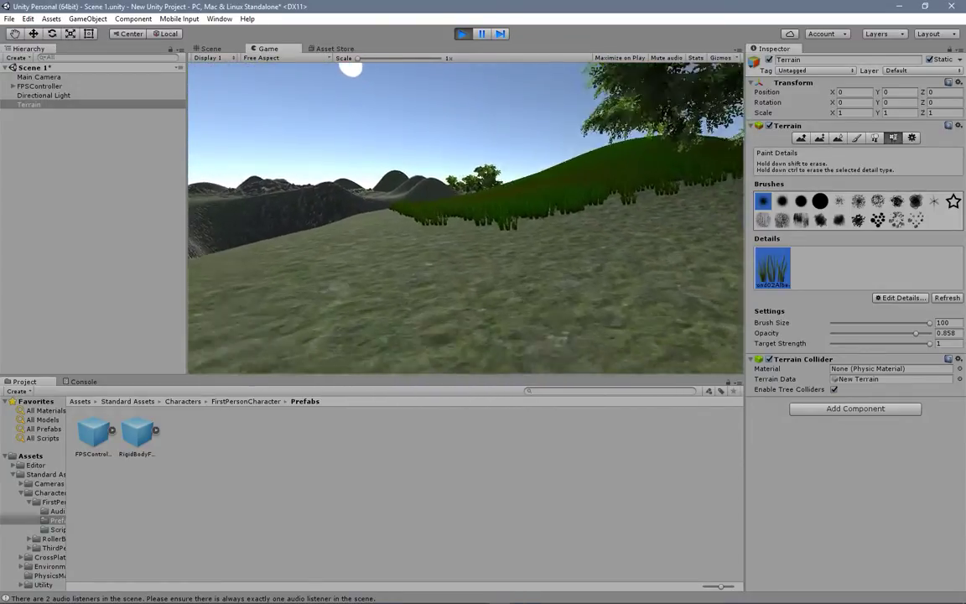
pyautogui.press('w')
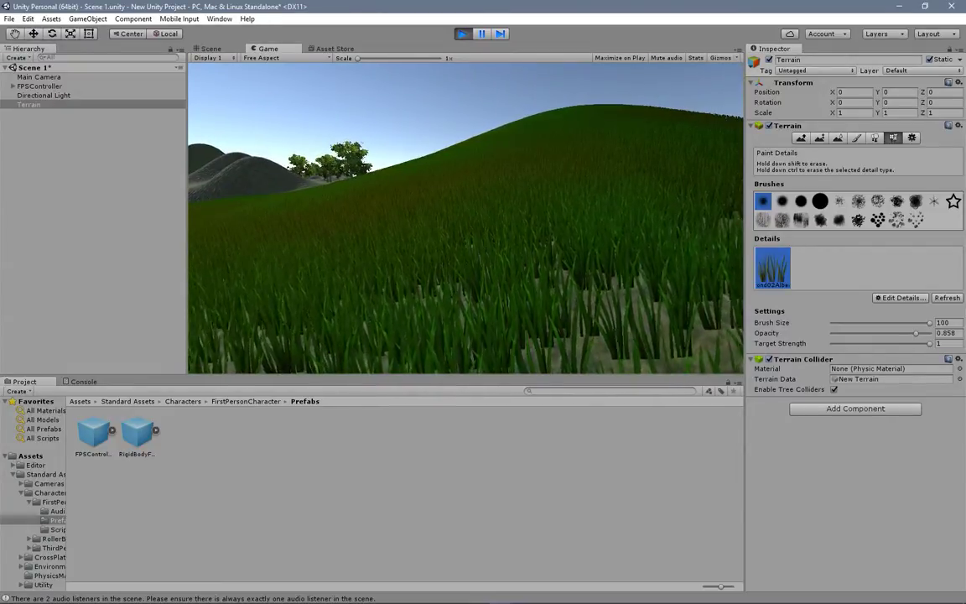
pyautogui.press('w')
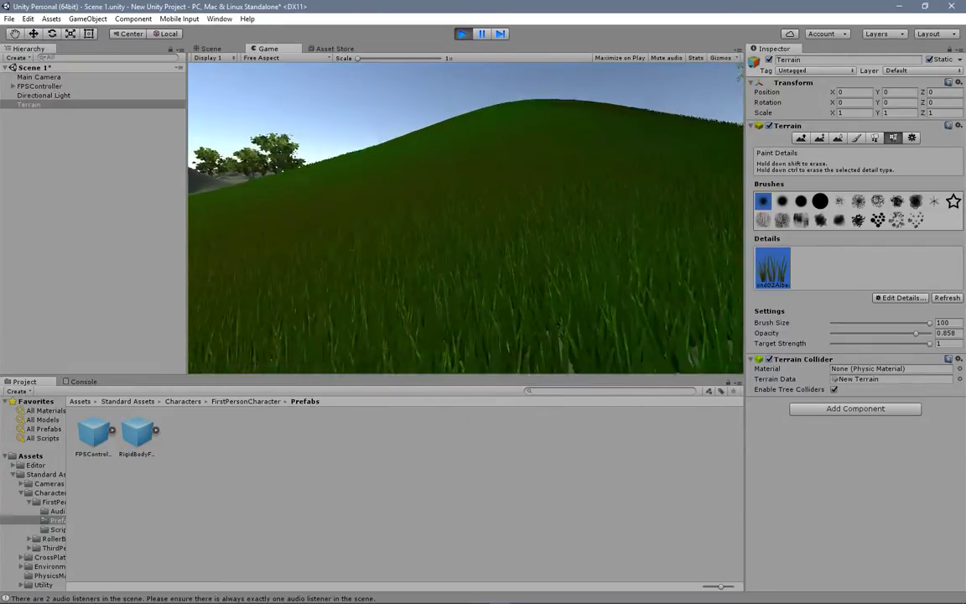
pyautogui.press('w')
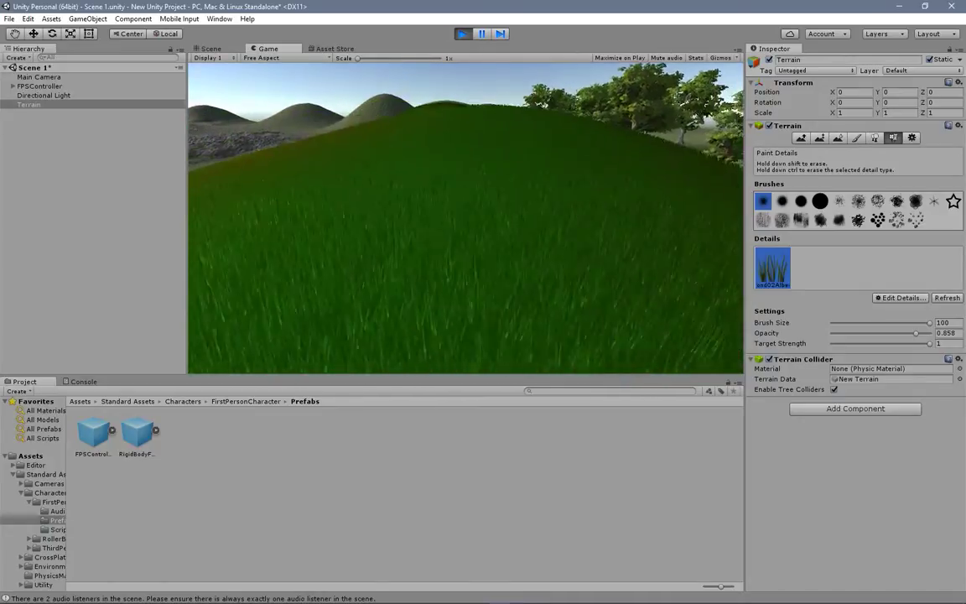
pyautogui.press('w')
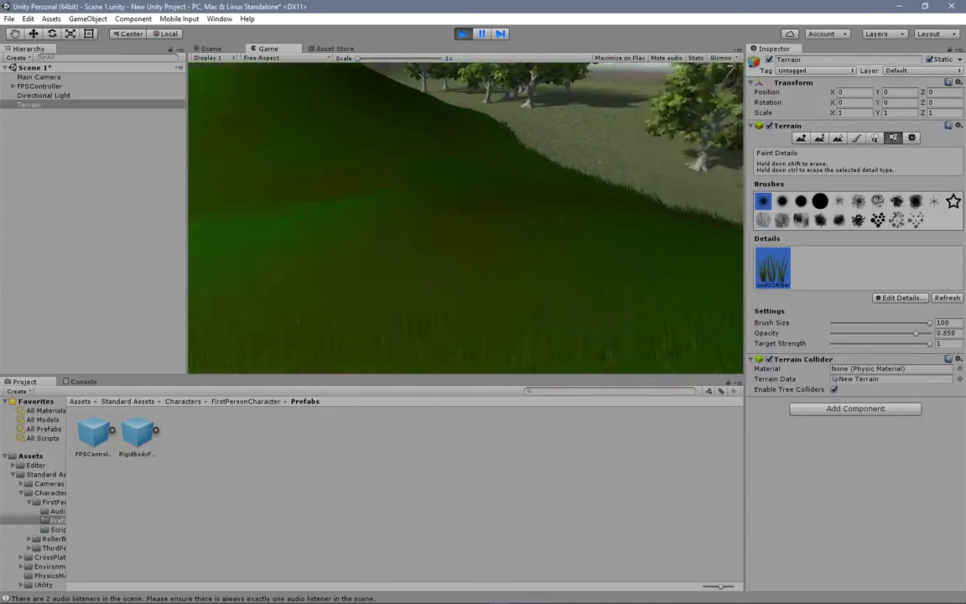
pyautogui.press('w')
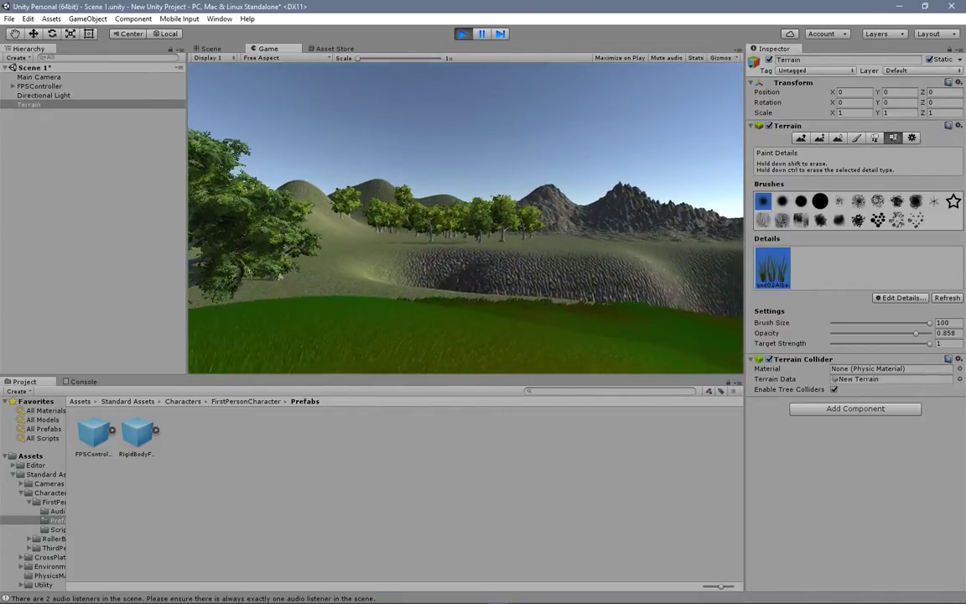
pyautogui.press('Escape')
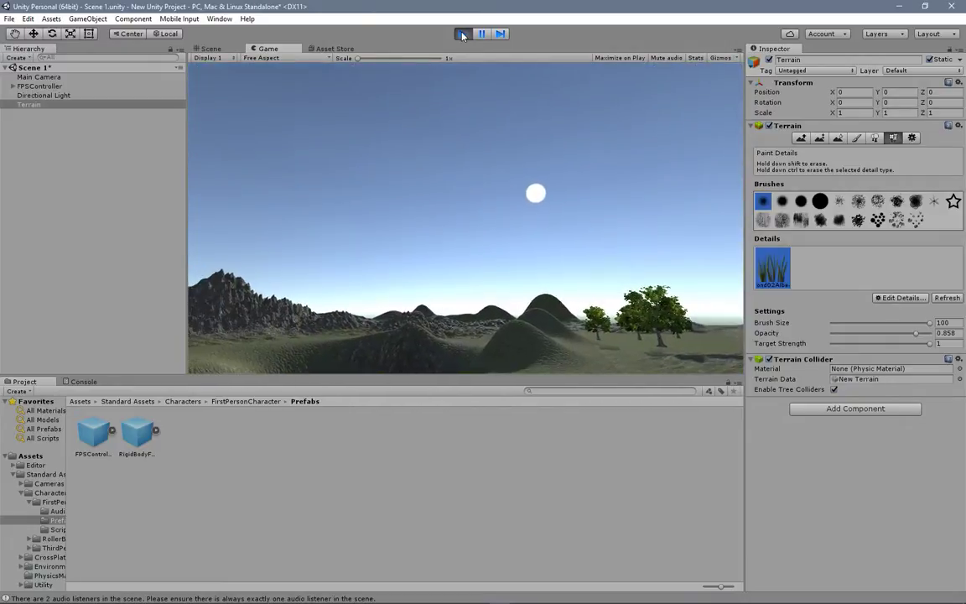
pyautogui.click(462, 34)
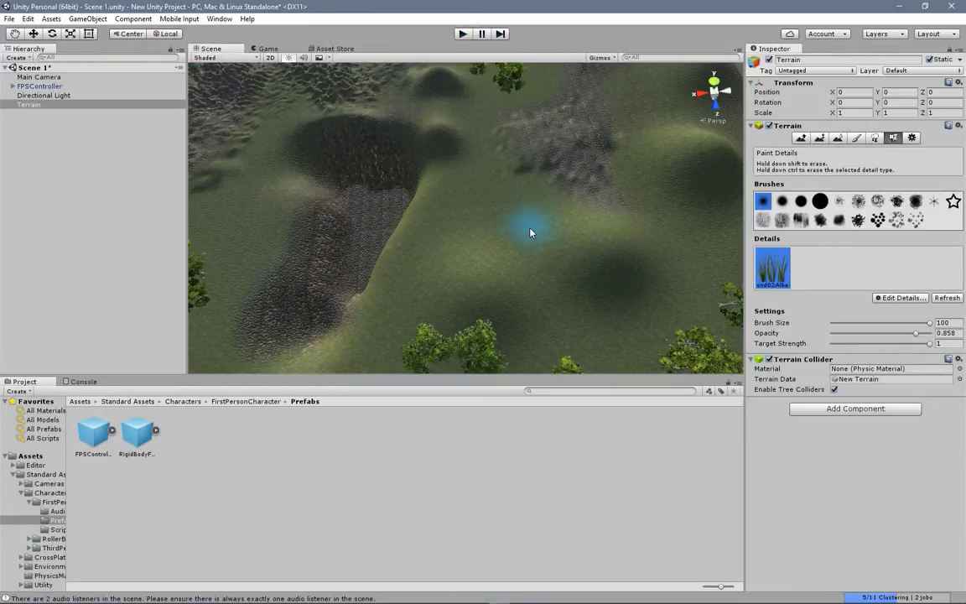
# Step: Edit the GrassFrond02AlbedoAlpha grass detail and change its Healthy Color to a darker green
pyautogui.scroll(5, 531, 231)
pyautogui.scroll(2, 528, 241)
pyautogui.scroll(-4, 528, 241)
pyautogui.scroll(3, 526, 242)
pyautogui.scroll(4, 511, 228)
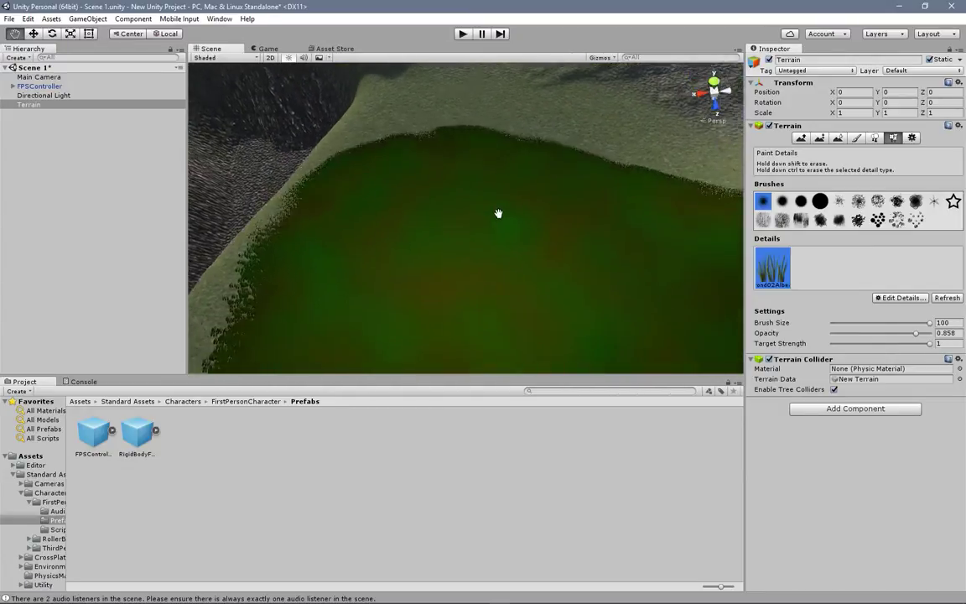
pyautogui.click(895, 298)
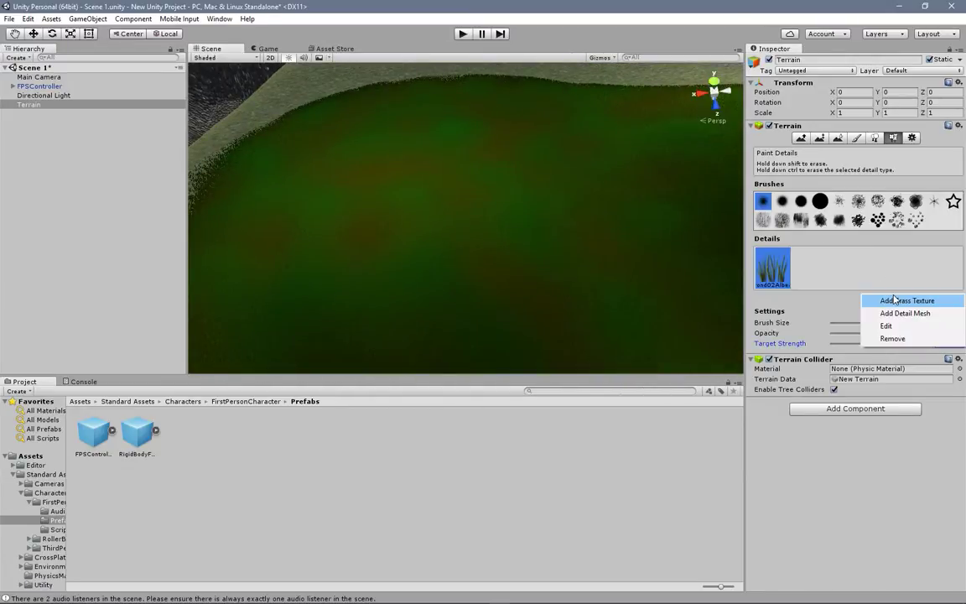
pyautogui.click(899, 325)
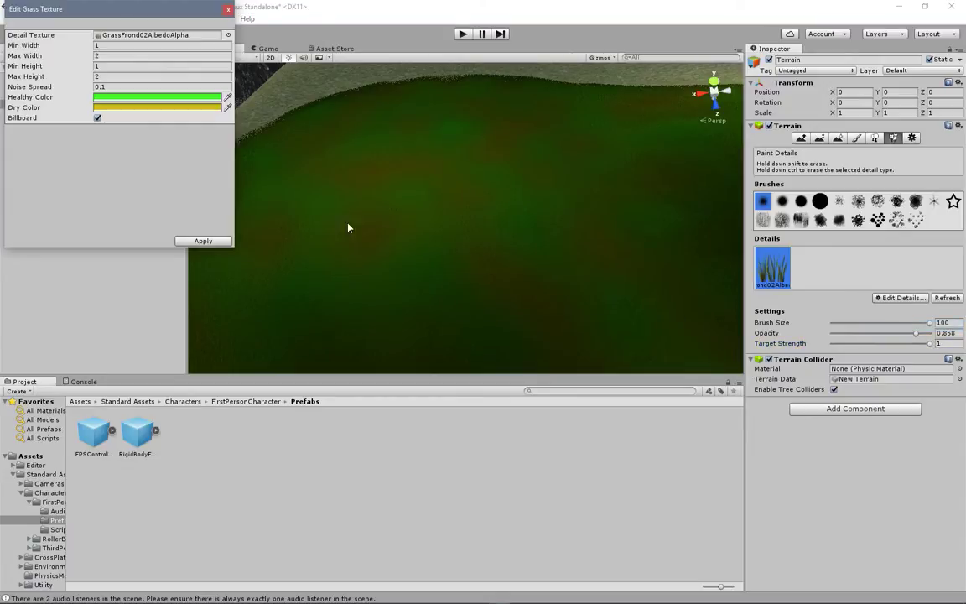
pyautogui.click(227, 99)
pyautogui.click(216, 99)
pyautogui.click(216, 99)
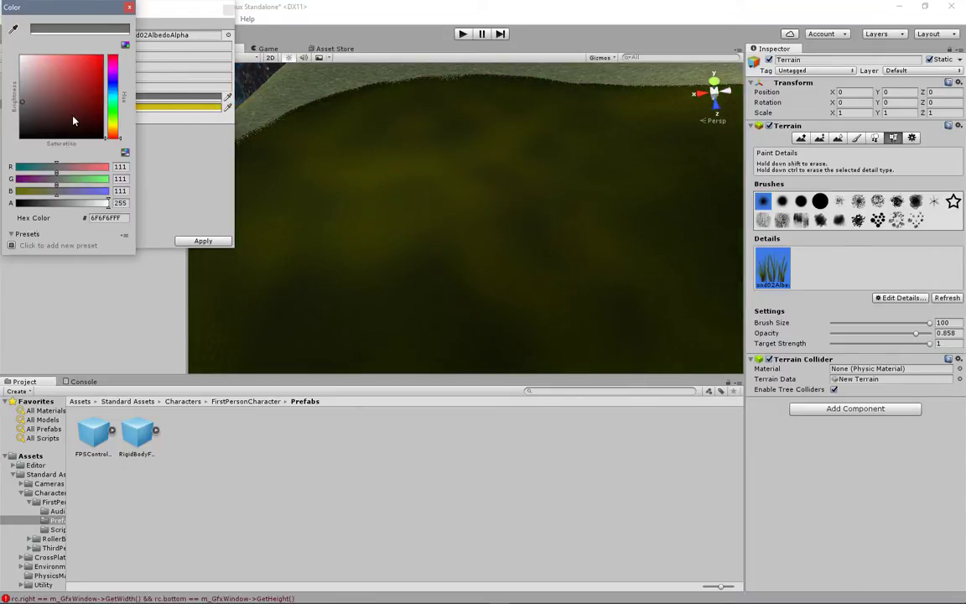
pyautogui.moveTo(114, 110)
pyautogui.mouseDown()
pyautogui.moveTo(85, 70)
pyautogui.moveTo(93, 81)
pyautogui.moveTo(114, 65)
pyautogui.mouseUp()
pyautogui.click(129, 8)
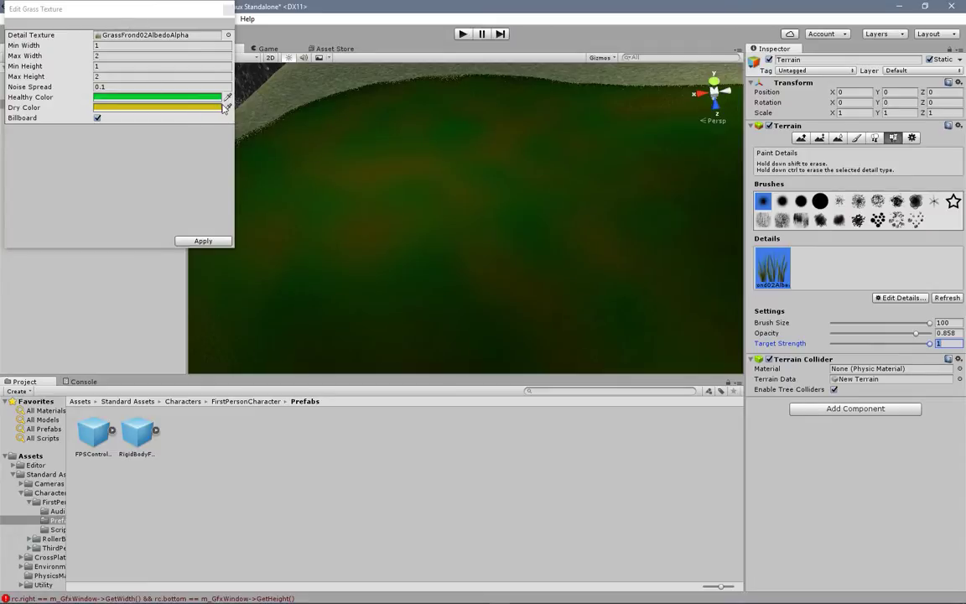
# Step: Set the grass detail's Dry Color to pale green CFFFCBFF and apply the grass texture changes
pyautogui.click(210, 108)
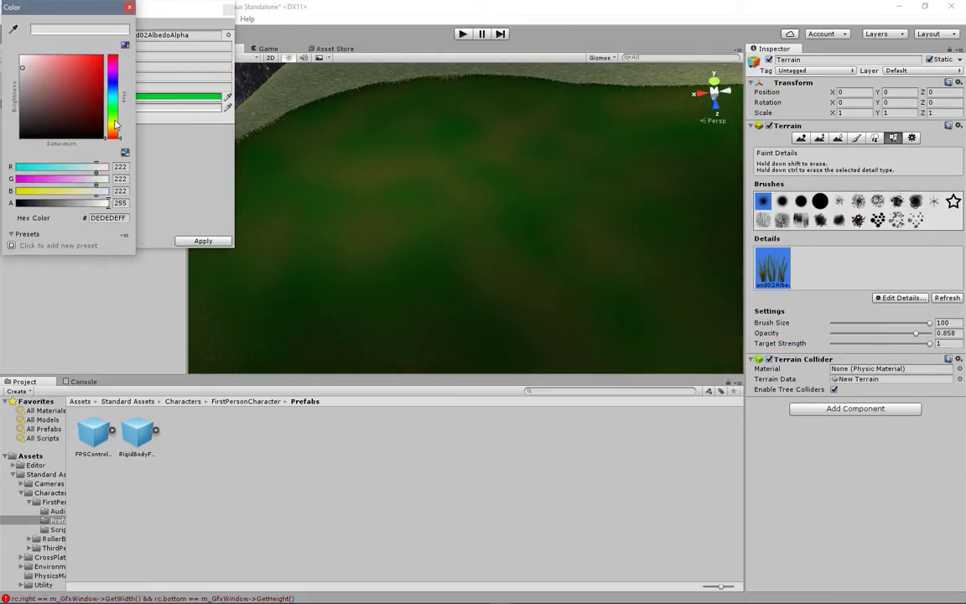
pyautogui.moveTo(115, 124); pyautogui.dragTo(117, 126)
pyautogui.click(44, 59)
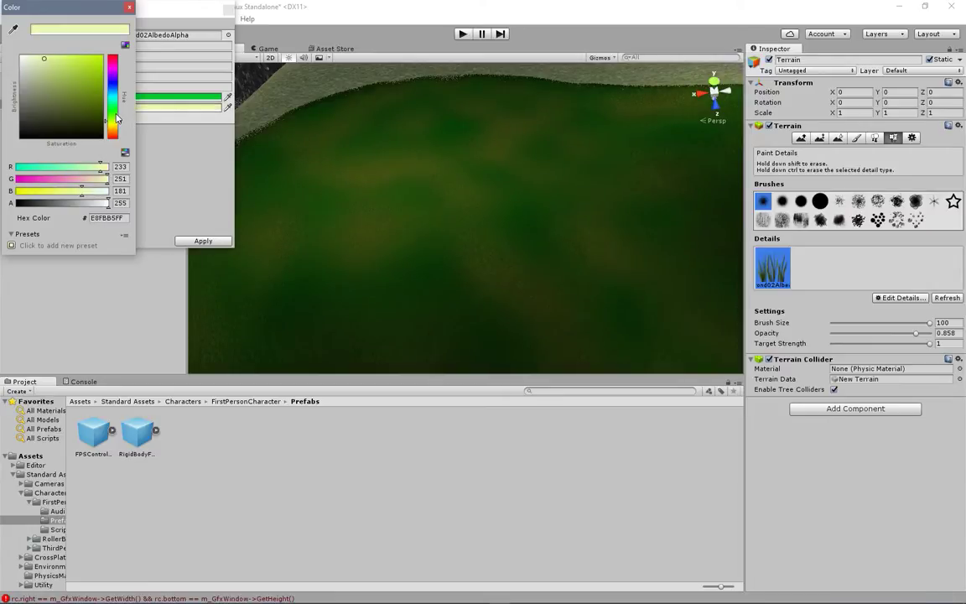
pyautogui.click(116, 112)
pyautogui.click(38, 57)
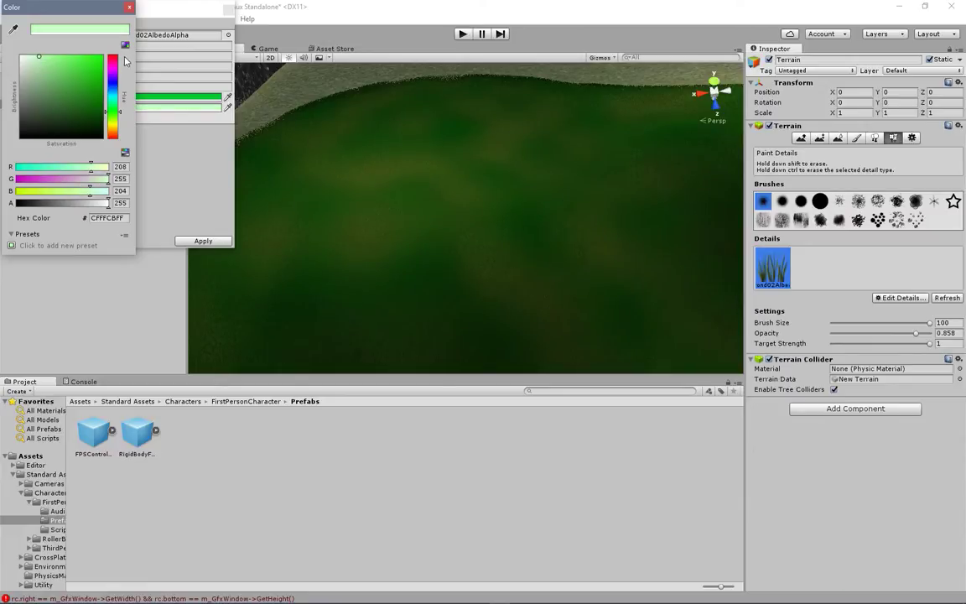
pyautogui.click(129, 8)
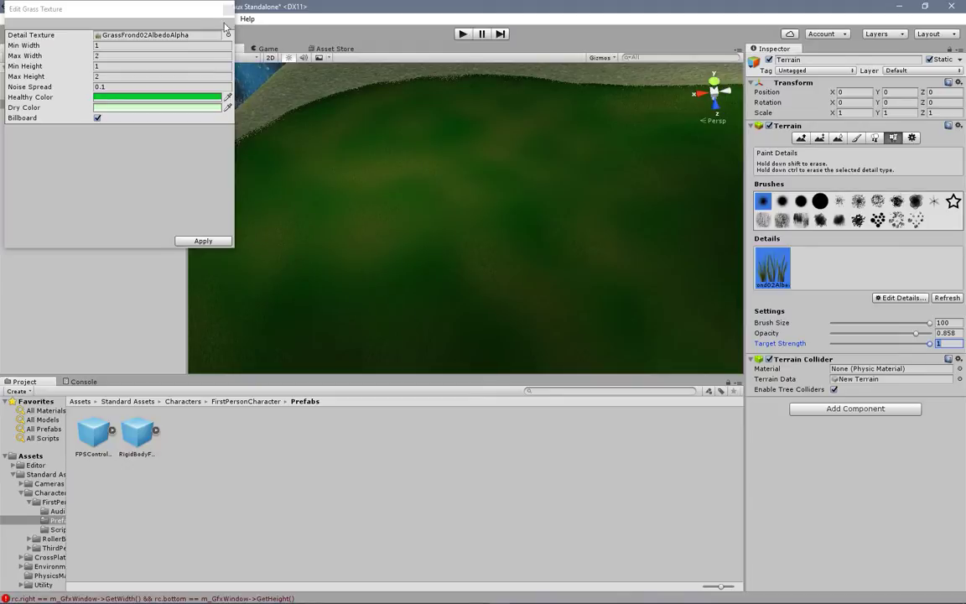
pyautogui.click(191, 242)
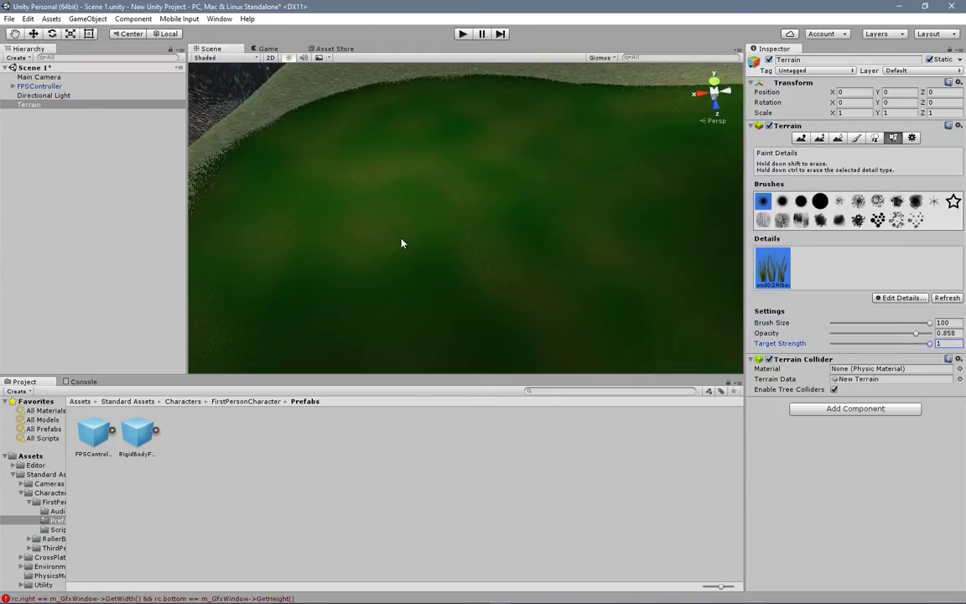
# Step: Erase the painted grass patch from the hill beside the pit
pyautogui.scroll(-5, 537, 225)
pyautogui.scroll(7, 538, 223)
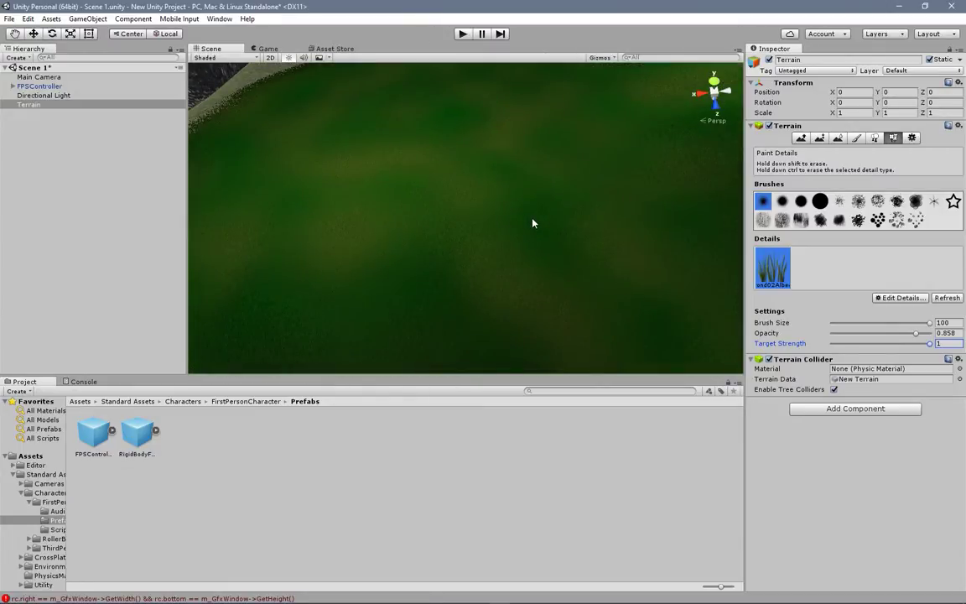
pyautogui.scroll(-5, 647, 179)
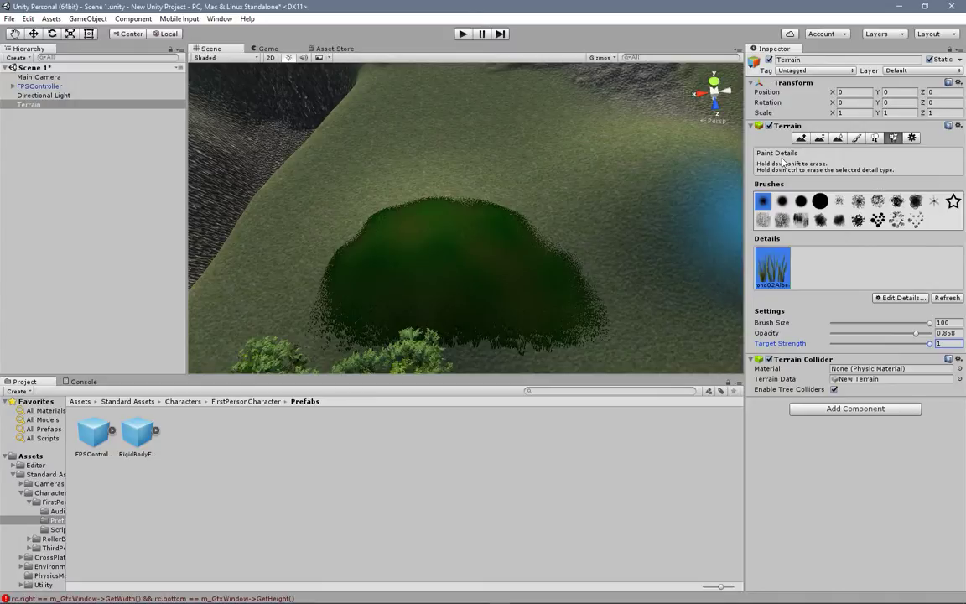
pyautogui.moveTo(433, 218)
pyautogui.mouseDown()
pyautogui.moveTo(449, 183)
pyautogui.moveTo(445, 233)
pyautogui.mouseUp()
pyautogui.moveTo(358, 209)
pyautogui.keyDown('shift'); pyautogui.mouseDown()
pyautogui.moveTo(483, 209)
pyautogui.moveTo(649, 264)
pyautogui.moveTo(399, 302)
pyautogui.moveTo(360, 286)
pyautogui.mouseUp(); pyautogui.keyUp('shift')
pyautogui.scroll(-3, 446, 239)
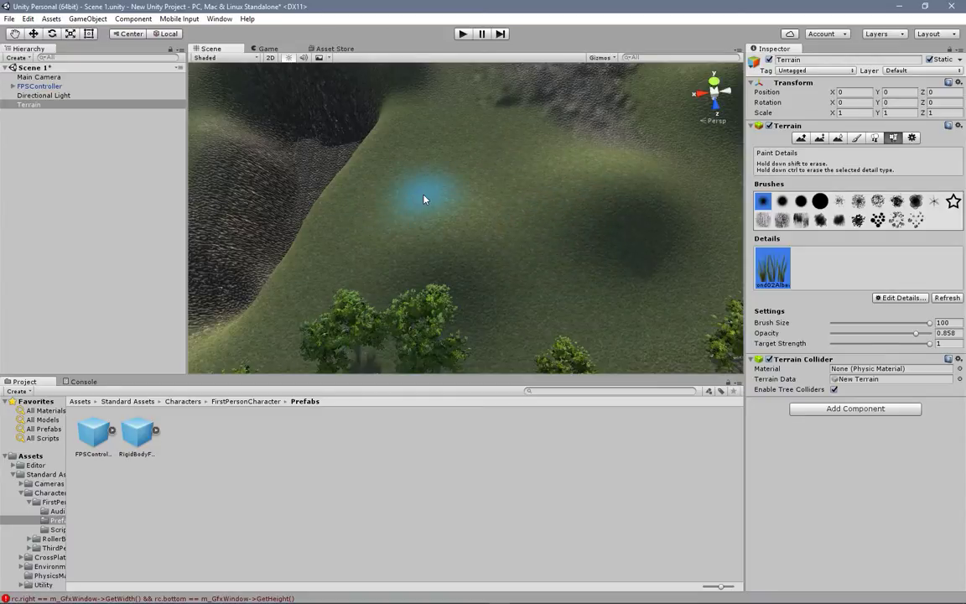
pyautogui.scroll(5, 423, 198)
pyautogui.scroll(-5, 423, 193)
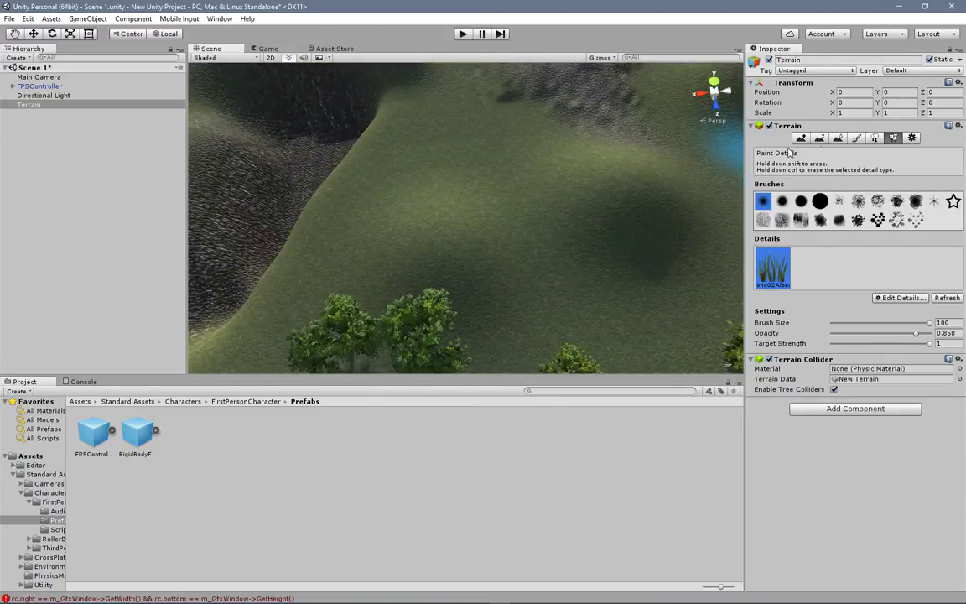
# Step: Review the terrain's Place Trees options and frame the whole terrain in the scene
pyautogui.click(874, 137)
pyautogui.scroll(-5, 451, 198)
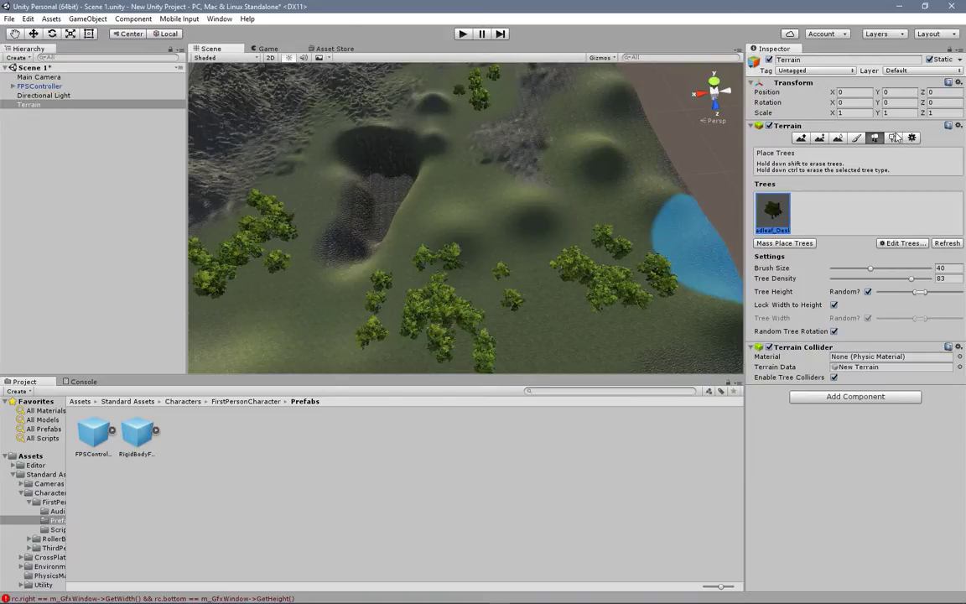
pyautogui.press('f')
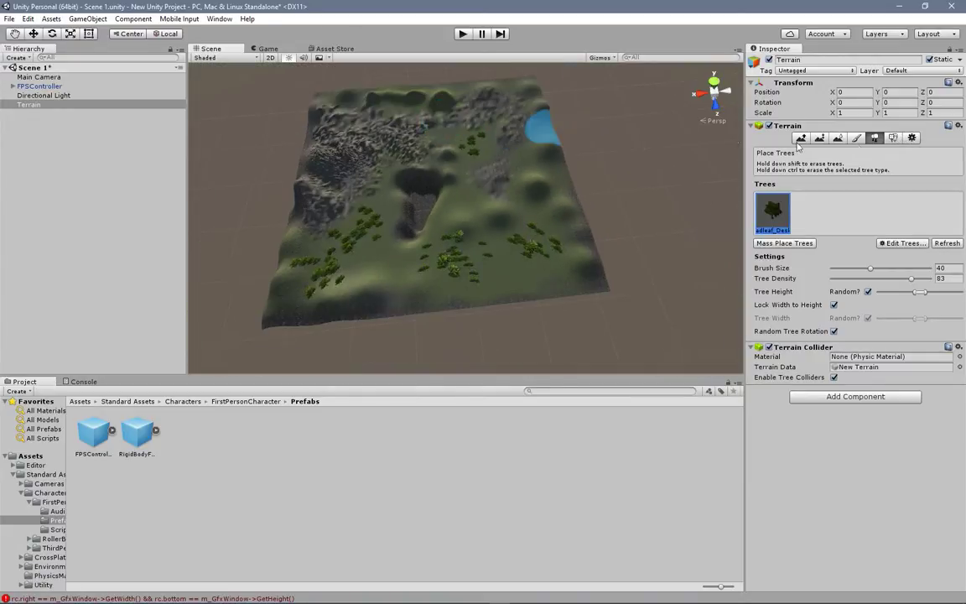
# Step: Open the Terrain Settings and widen the Inspector to review the options down to the Resolution values
pyautogui.click(911, 138)
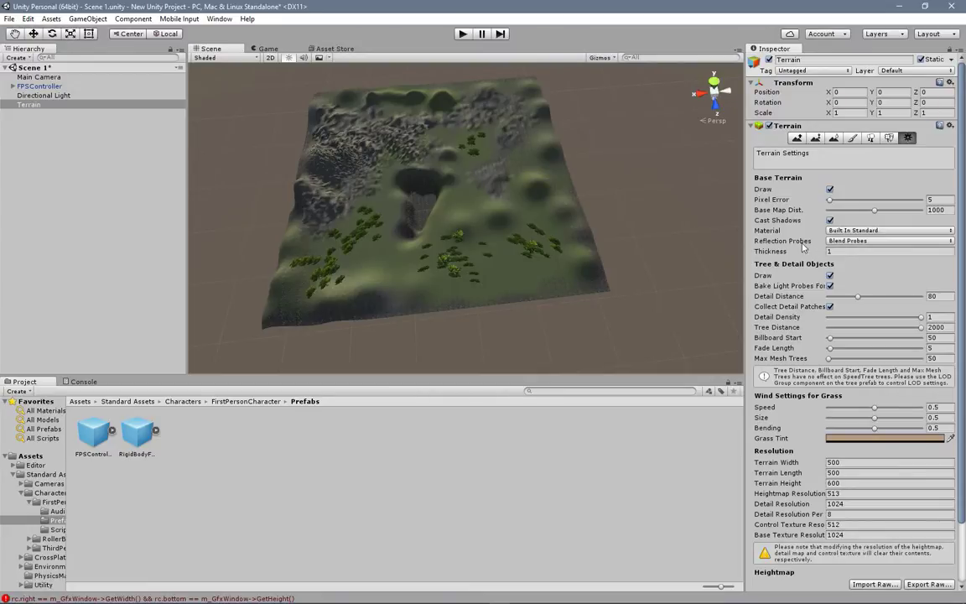
pyautogui.moveTo(749, 279); pyautogui.dragTo(638, 260)
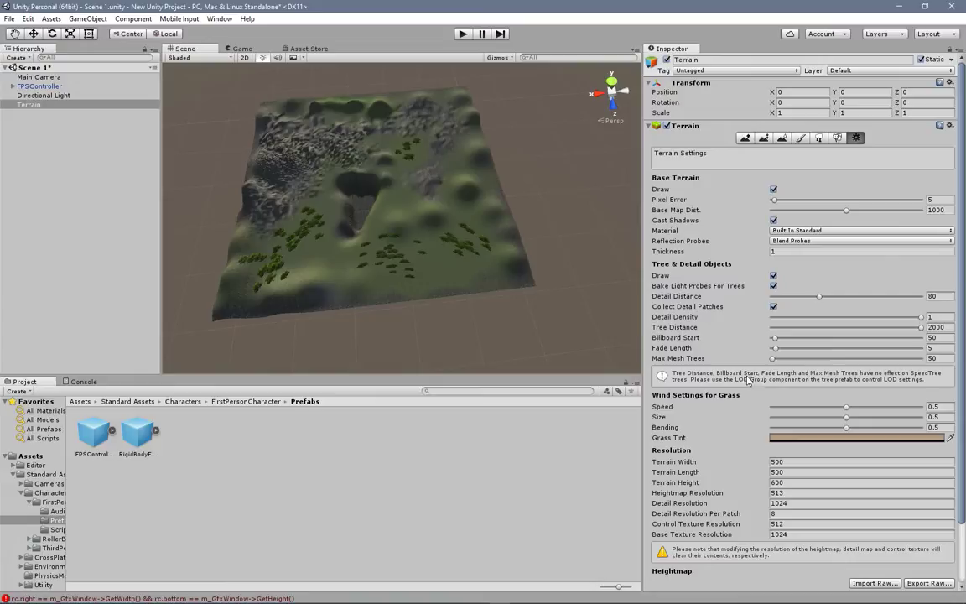
pyautogui.scroll(-2, 680, 260)
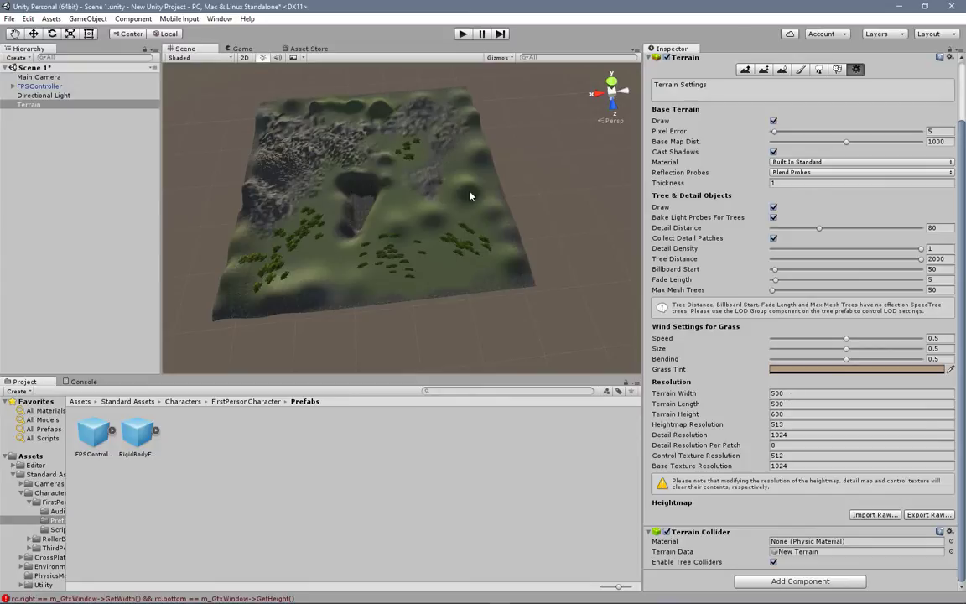
# Step: Set the terrain's width and length to 1000 each in the Resolution settings
pyautogui.scroll(-3, 452, 229)
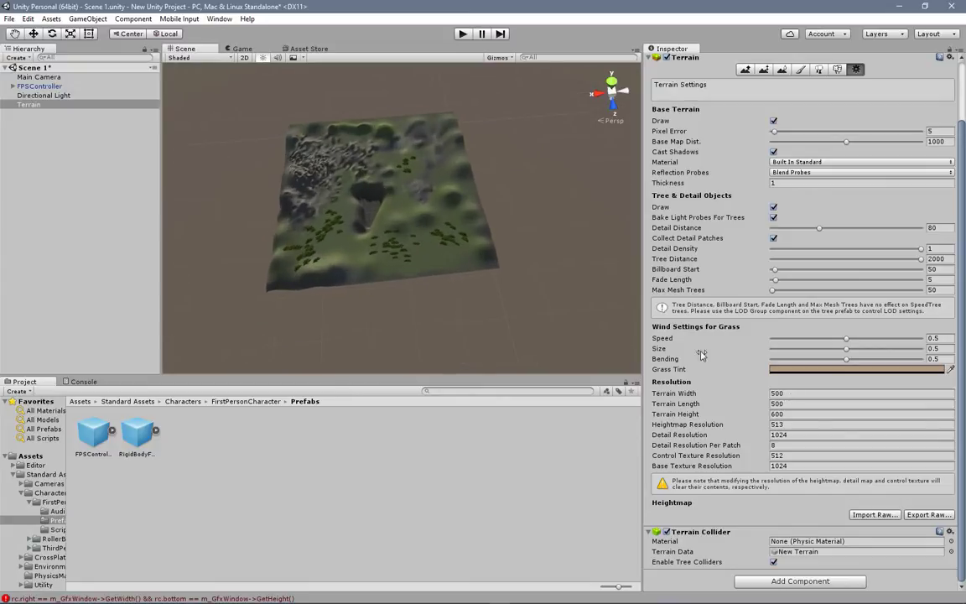
pyautogui.click(795, 393)
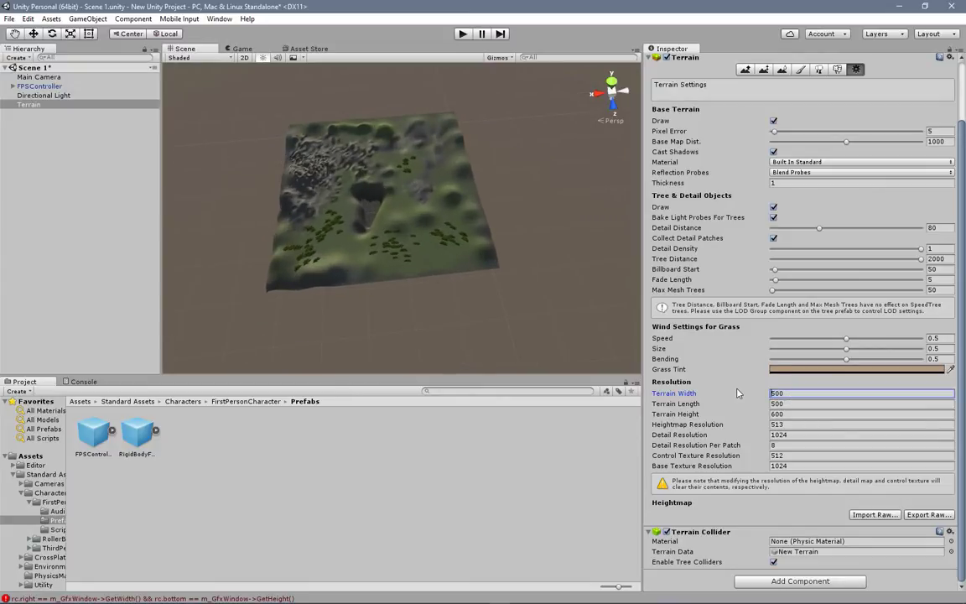
pyautogui.write('100')
pyautogui.press('Delete')
pyautogui.press('Delete')
pyautogui.press('Delete')
pyautogui.write('0')
pyautogui.press('Tab')
pyautogui.write('1000')
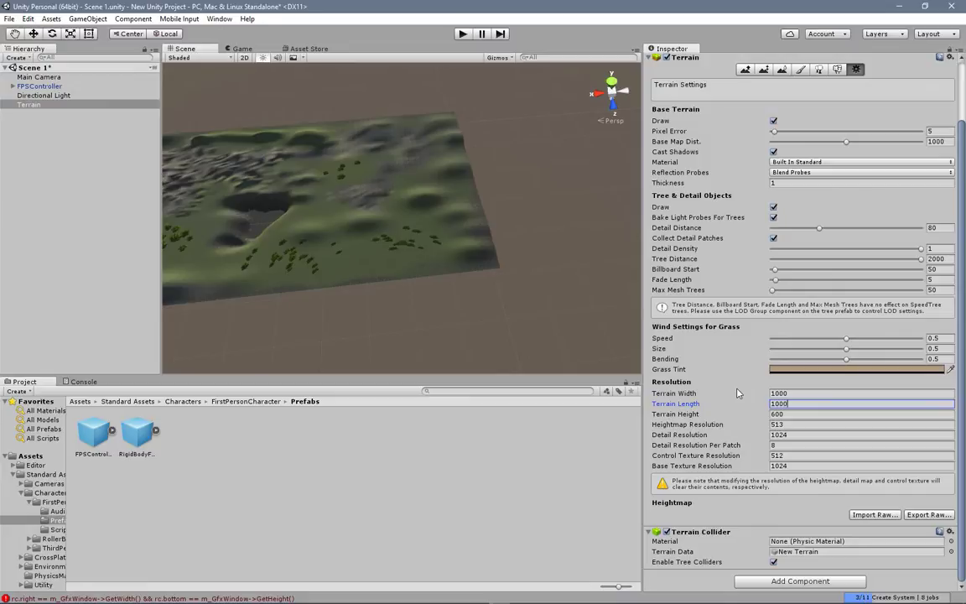
pyautogui.press('Tab')
# Step: Examine the resized terrain up close around the pit, rocky area and trees, and as a whole from different angles
pyautogui.scroll(-5, 259, 237)
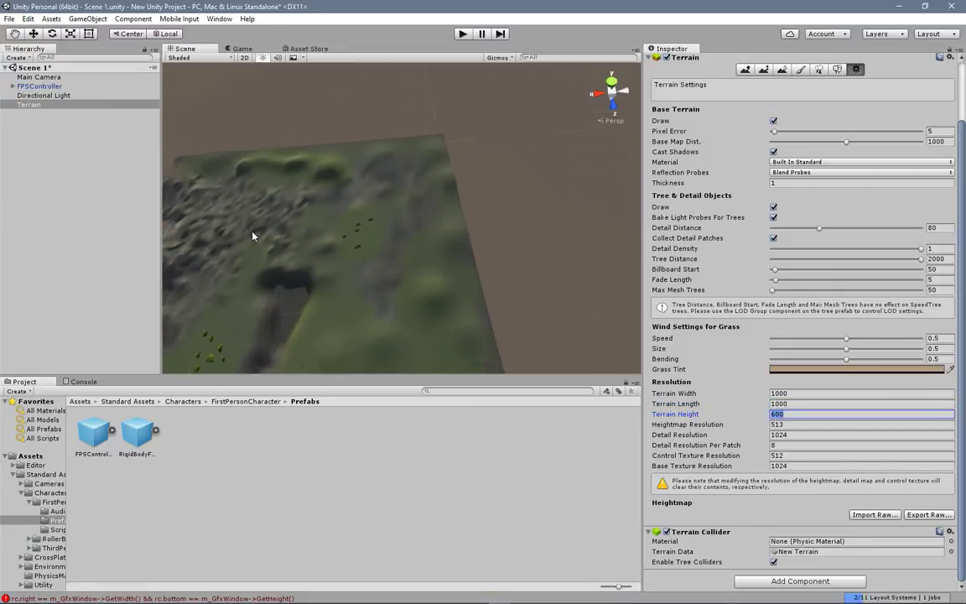
pyautogui.moveTo(280, 272); pyautogui.dragTo(371, 258, button='middle')
pyautogui.scroll(8, 372, 258)
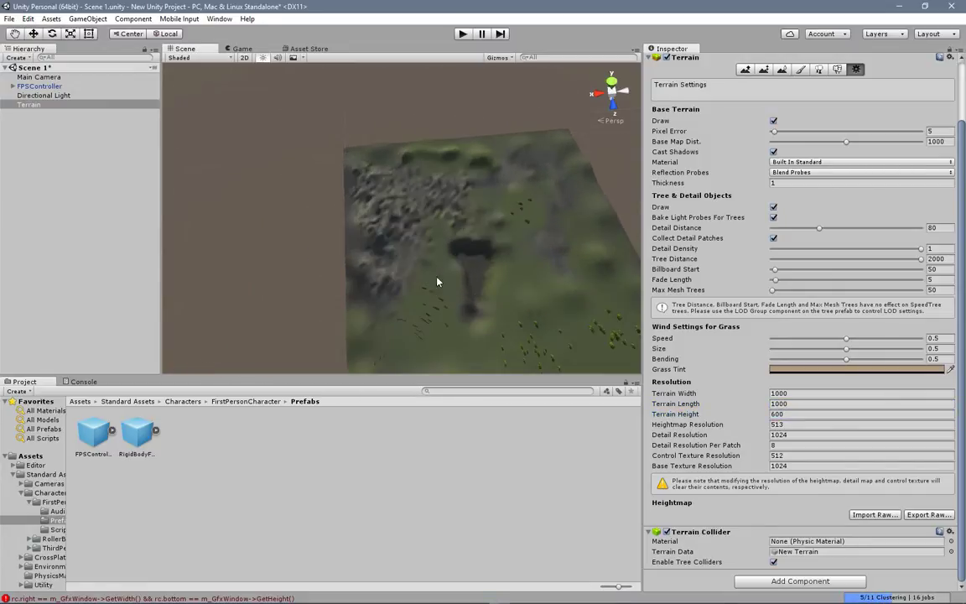
pyautogui.moveTo(394, 199); pyautogui.dragTo(380, 192, button='middle')
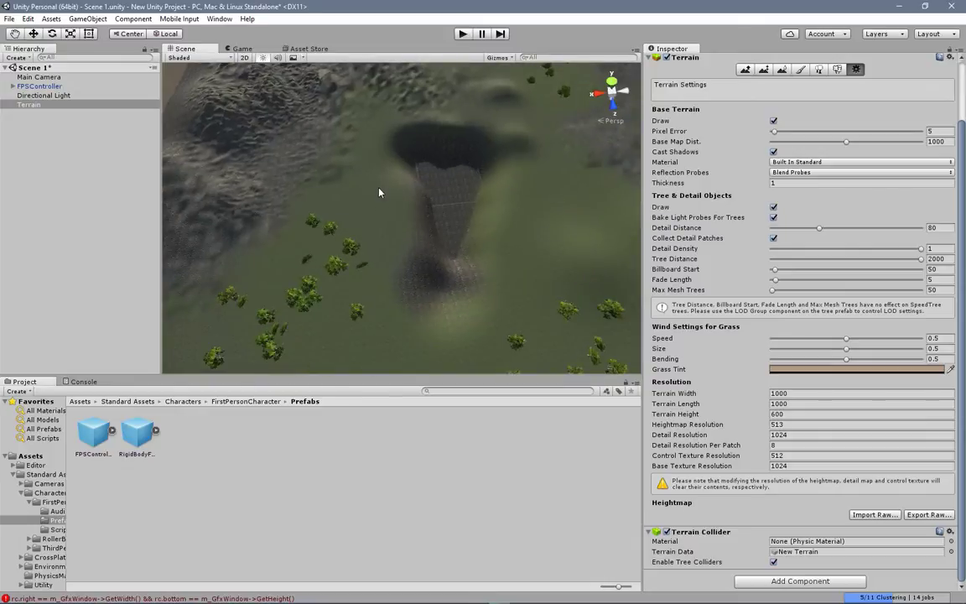
pyautogui.scroll(4, 376, 211)
pyautogui.scroll(-4, 376, 211)
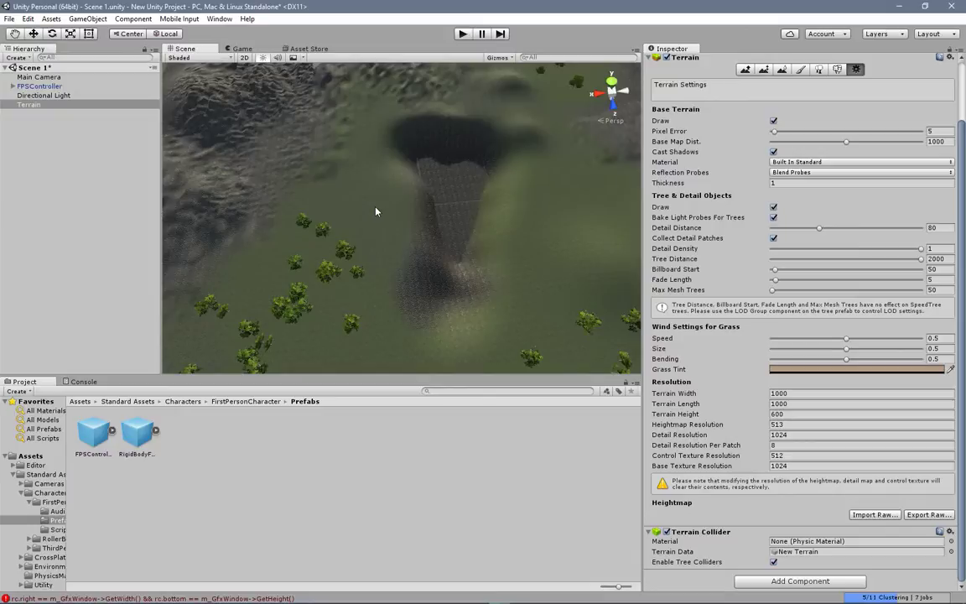
pyautogui.scroll(-10, 376, 212)
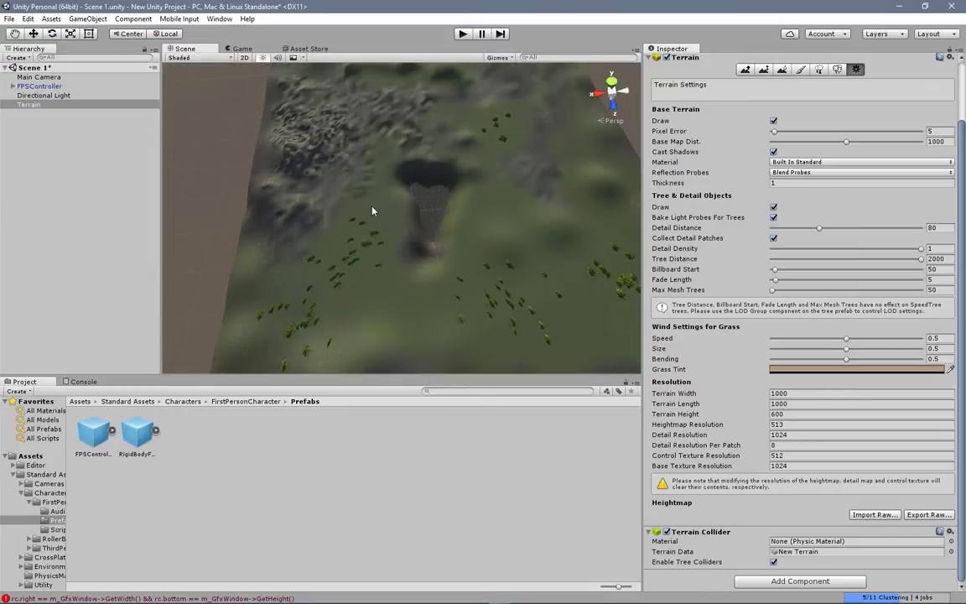
pyautogui.scroll(10, 386, 216)
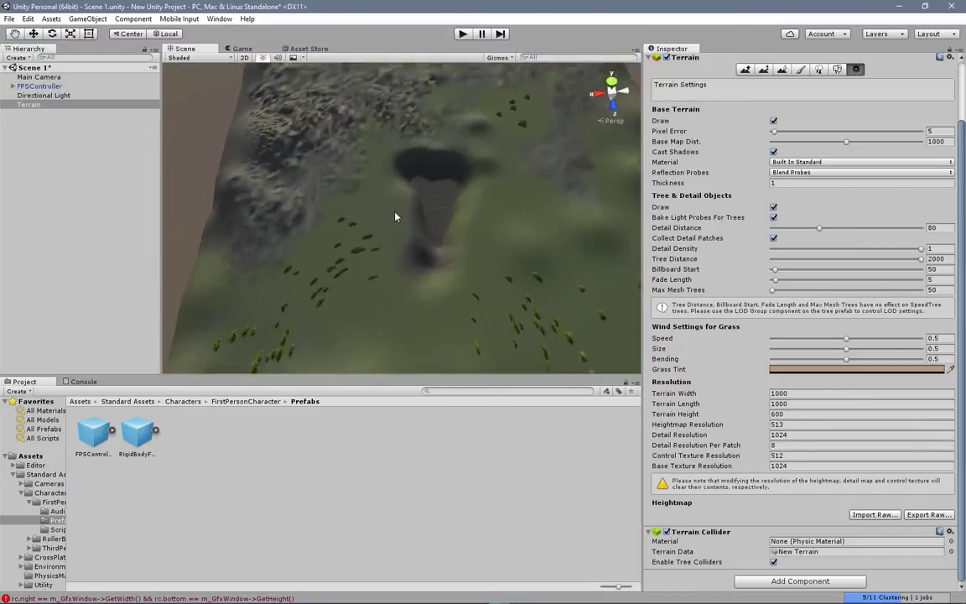
pyautogui.scroll(2, 396, 236)
pyautogui.scroll(-6, 397, 237)
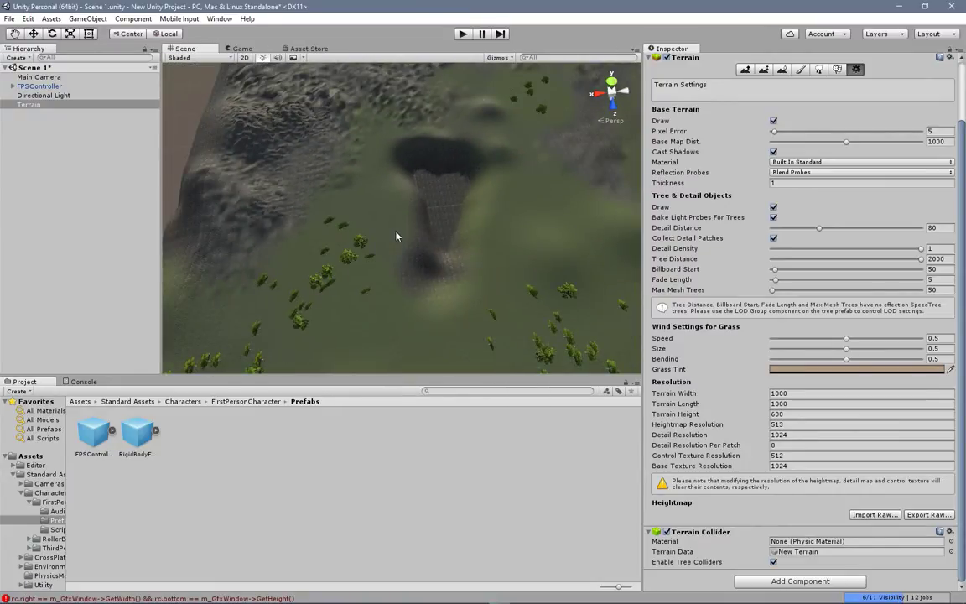
pyautogui.scroll(-6, 367, 269)
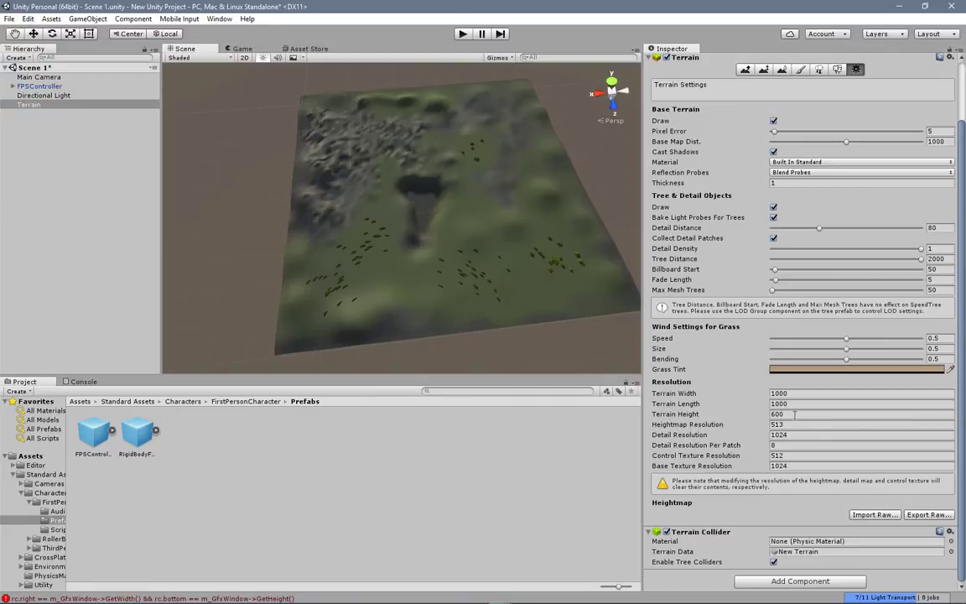
pyautogui.keyDown('alt'); pyautogui.moveTo(501, 335); pyautogui.dragTo(498, 229); pyautogui.keyUp('alt')
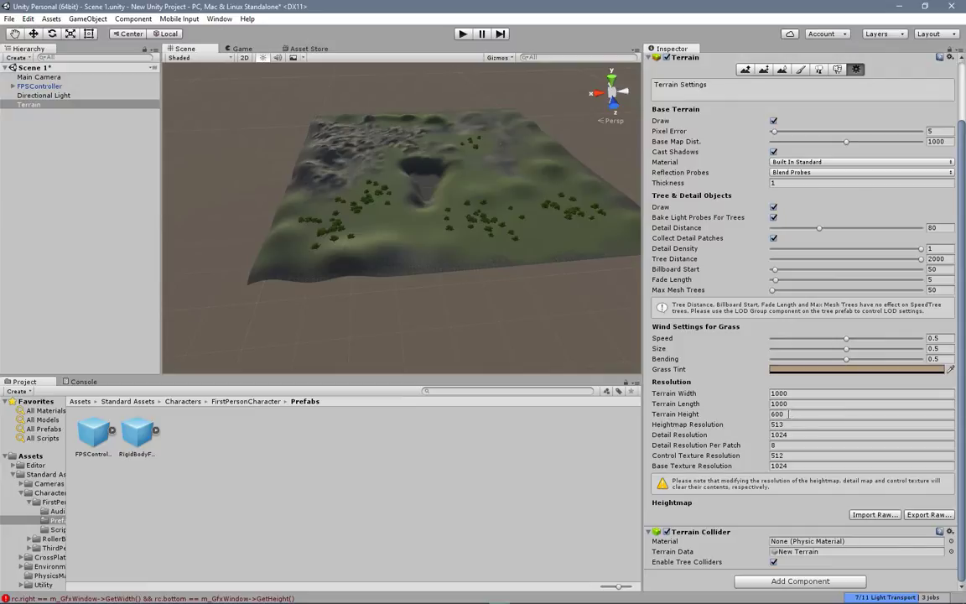
pyautogui.keyDown('alt'); pyautogui.moveTo(545, 252); pyautogui.dragTo(317, 233); pyautogui.keyUp('alt')
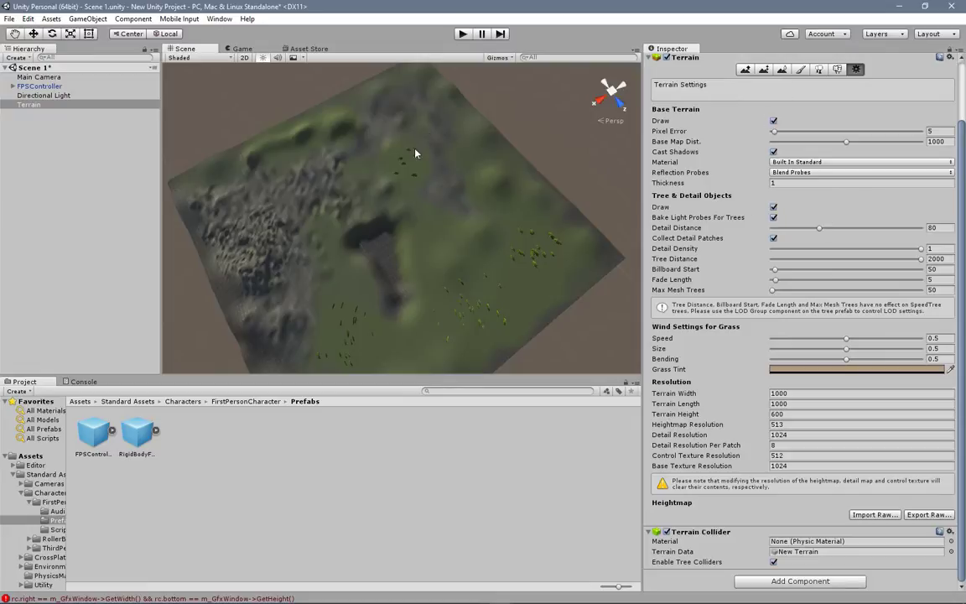
pyautogui.scroll(-6, 464, 185)
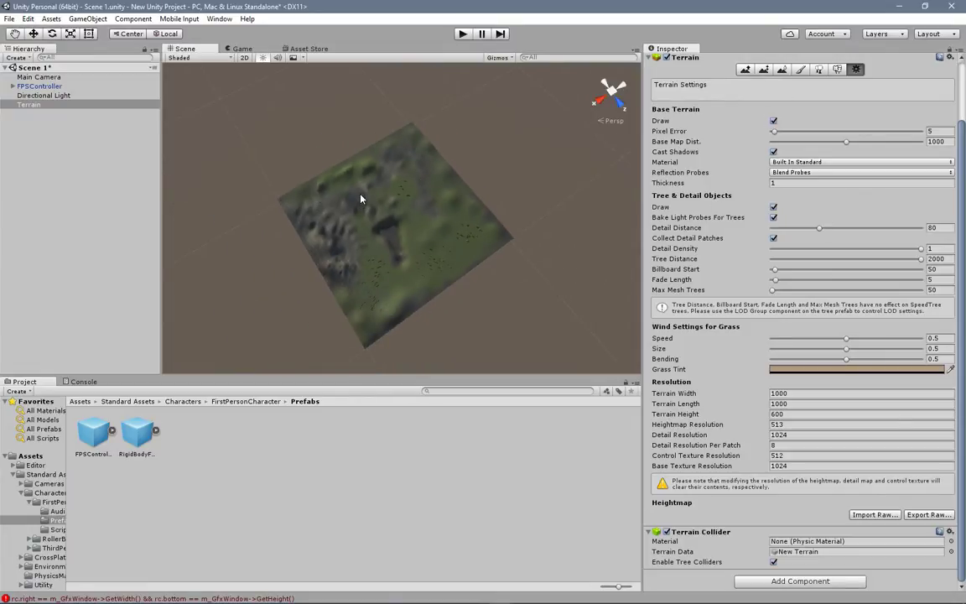
pyautogui.scroll(1, 396, 213)
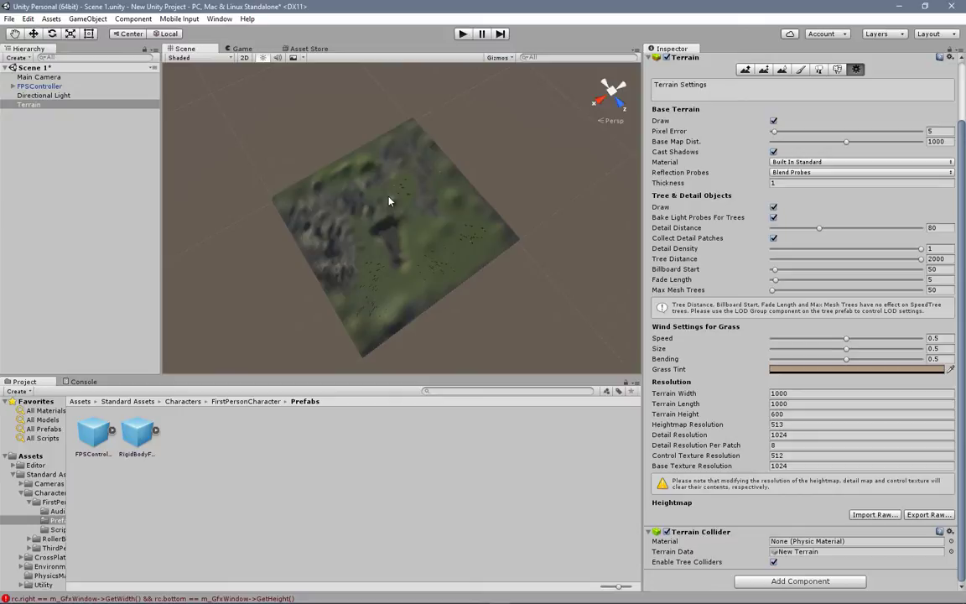
# Step: Switch to the Raise/Lower Terrain tool and check the size 100 brush's footprint against the whole terrain
pyautogui.scroll(3, 679, 150)
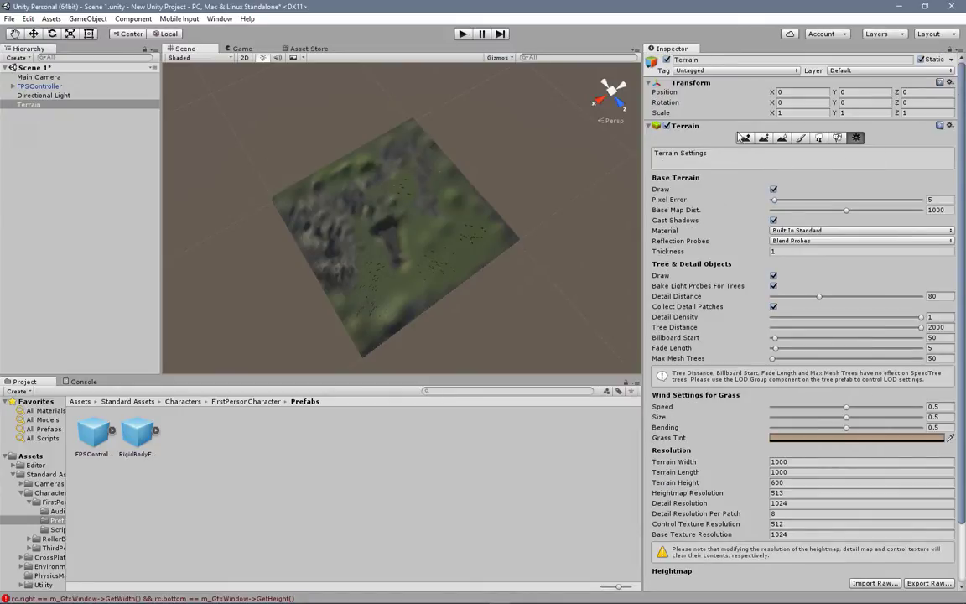
pyautogui.click(746, 139)
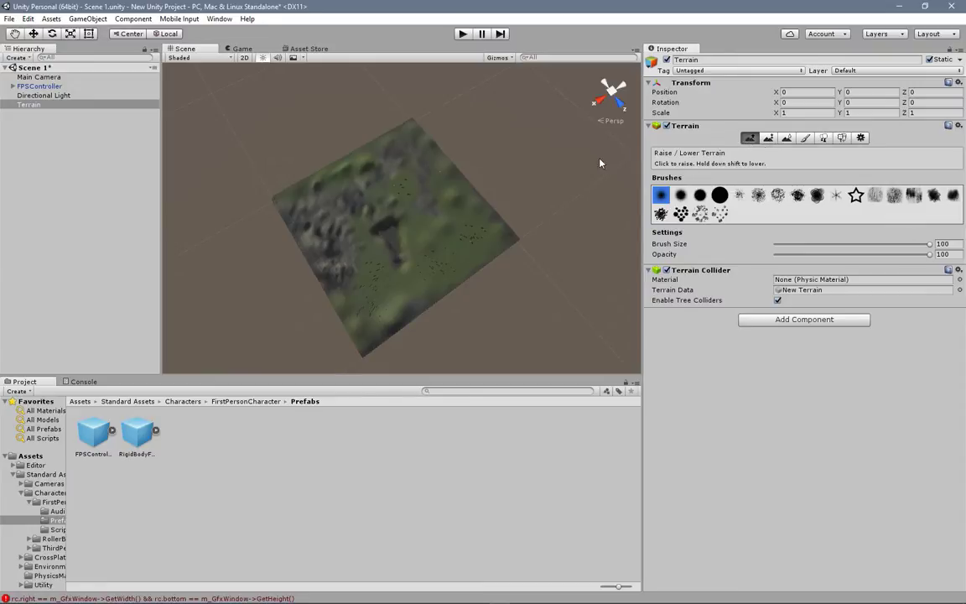
pyautogui.keyDown('alt'); pyautogui.moveTo(377, 265); pyautogui.dragTo(410, 163); pyautogui.keyUp('alt')
pyautogui.moveTo(410, 162); pyautogui.dragTo(410, 141, button='right')
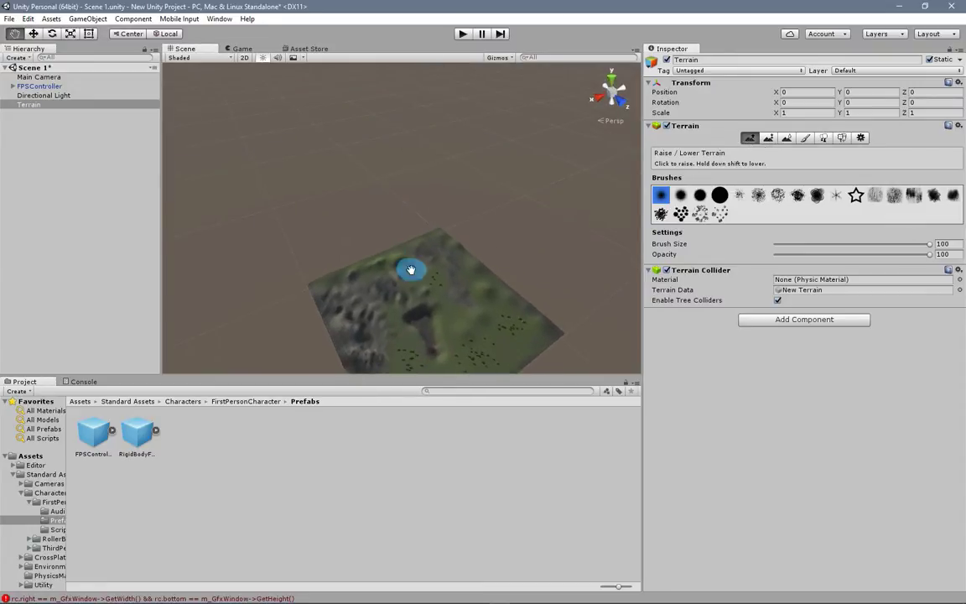
pyautogui.moveTo(412, 272); pyautogui.dragTo(399, 167, button='middle')
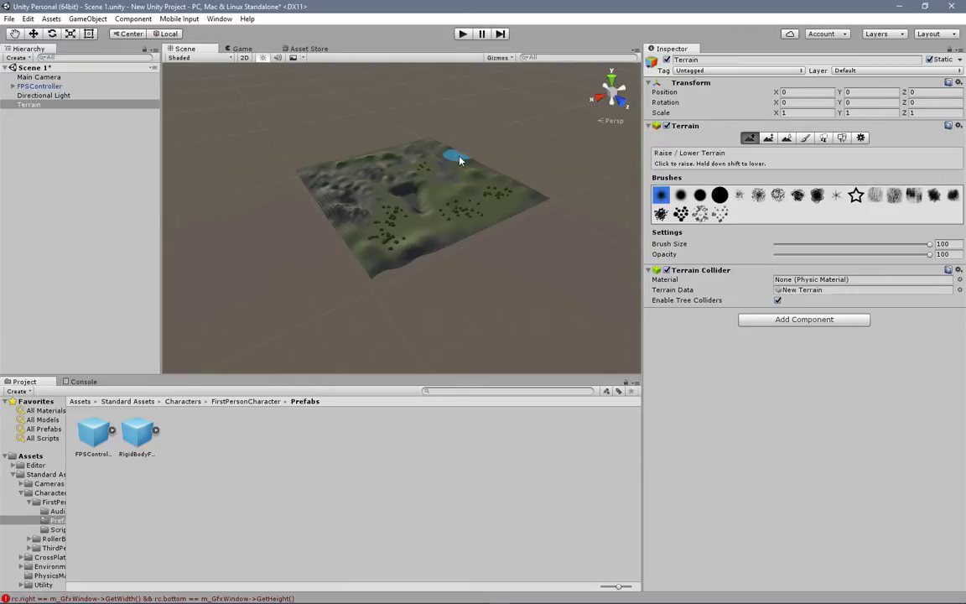
# Step: Return to the Terrain Settings and inspect the trees and pit up close, and the whole terrain from different angles
pyautogui.click(862, 138)
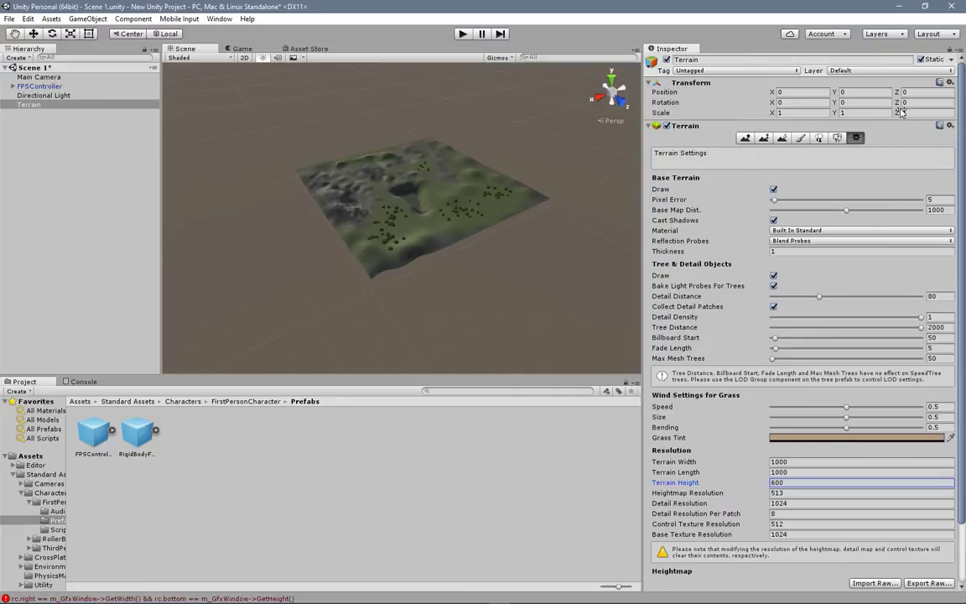
pyautogui.scroll(-5, 636, 329)
pyautogui.scroll(8, 441, 288)
pyautogui.scroll(10, 437, 288)
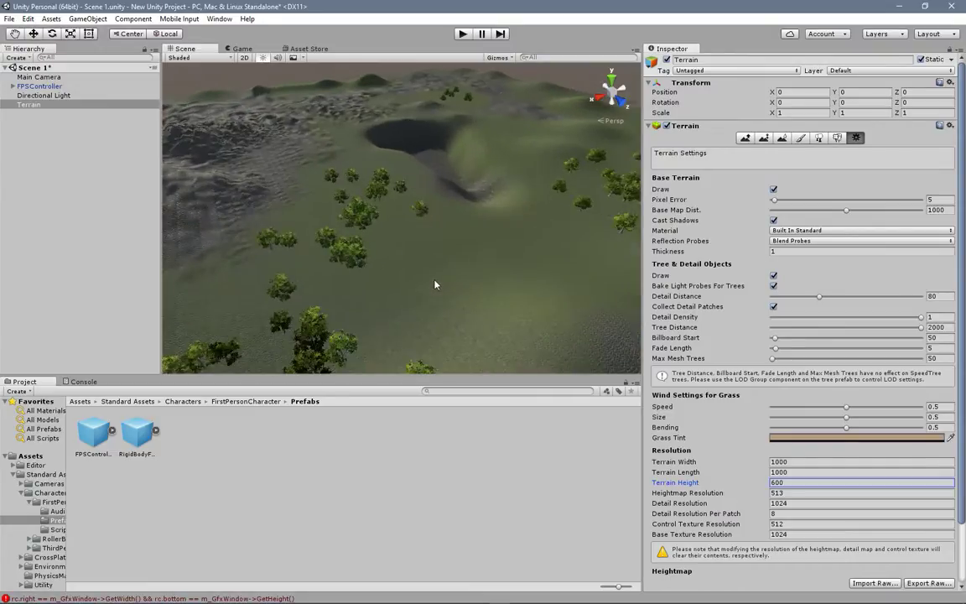
pyautogui.scroll(8, 435, 284)
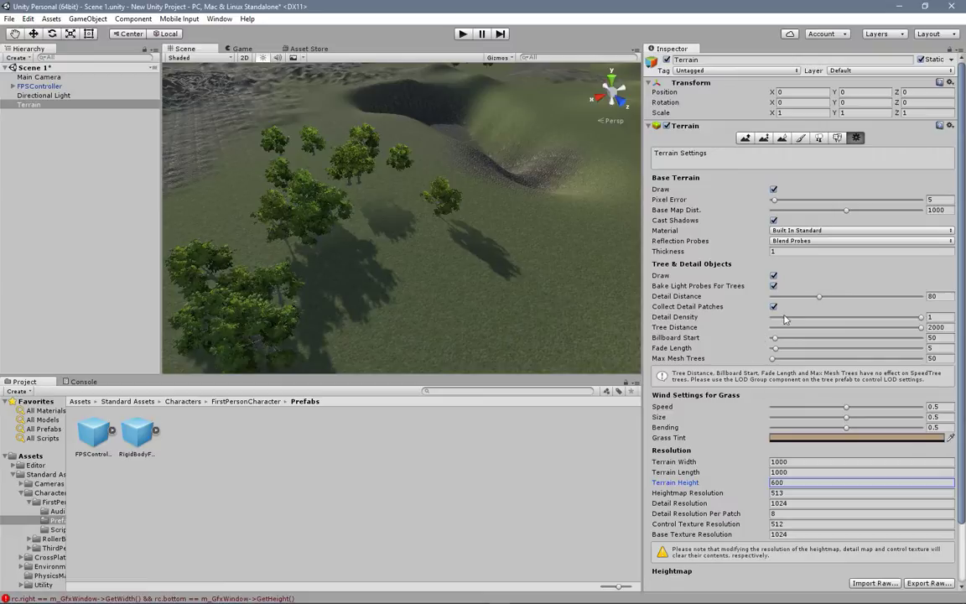
pyautogui.scroll(-3, 526, 291)
pyautogui.scroll(6, 416, 254)
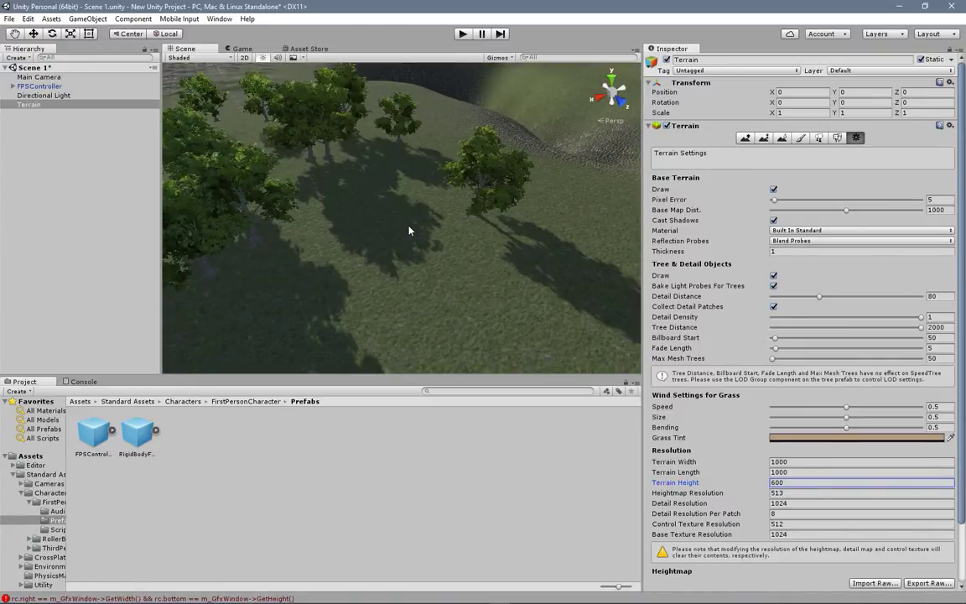
pyautogui.scroll(-10, 409, 228)
pyautogui.moveTo(487, 209); pyautogui.dragTo(418, 229, button='middle')
pyautogui.moveTo(438, 224); pyautogui.dragTo(404, 222, button='right')
pyautogui.moveTo(403, 222); pyautogui.dragTo(440, 310, button='middle')
pyautogui.moveTo(440, 314); pyautogui.dragTo(426, 218, button='right')
pyautogui.moveTo(421, 317); pyautogui.dragTo(444, 186, button='middle')
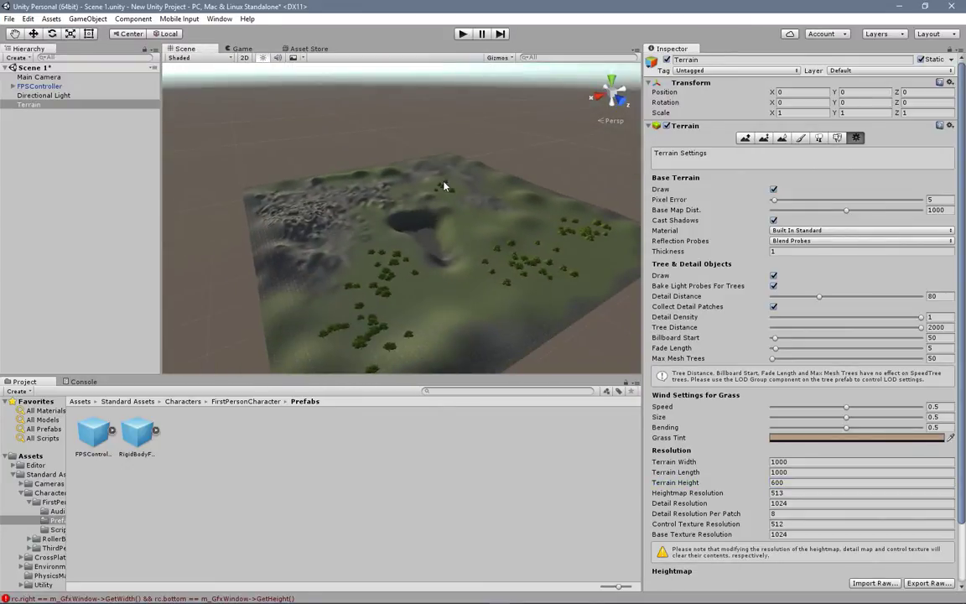
pyautogui.scroll(-4, 446, 188)
pyautogui.moveTo(455, 246); pyautogui.dragTo(418, 265, button='right')
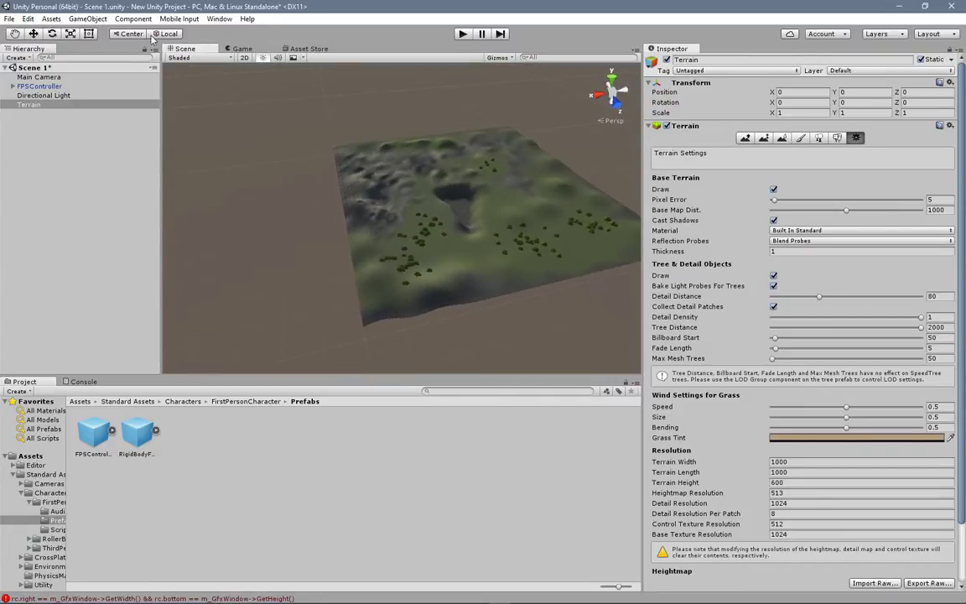
pyautogui.click(87, 19)
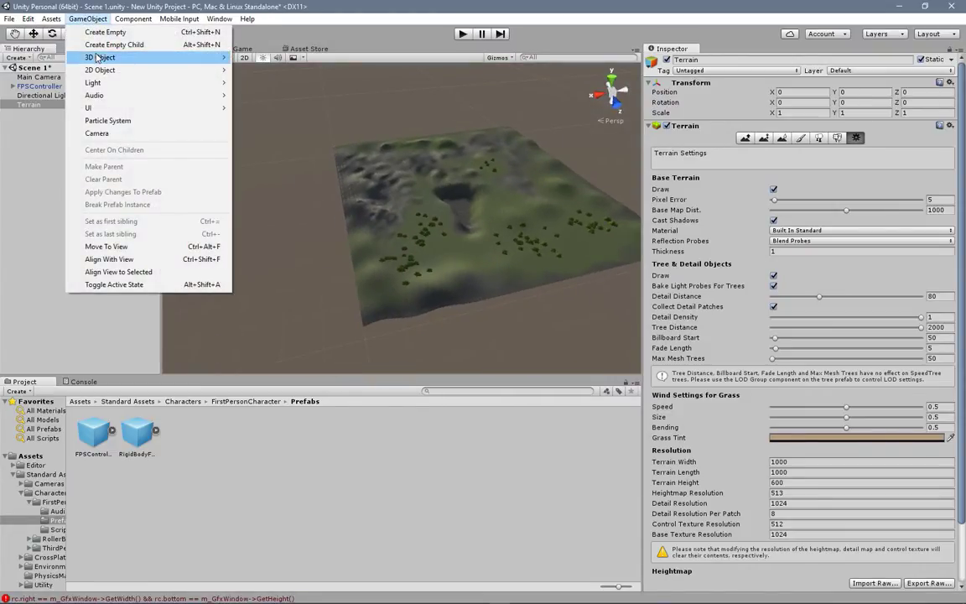
pyautogui.moveTo(99, 57)
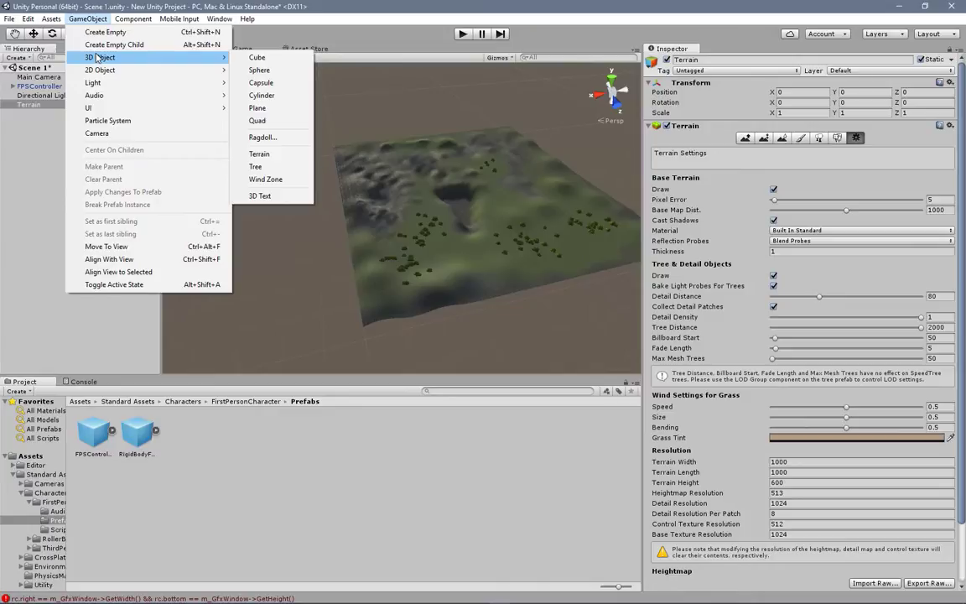
pyautogui.click(428, 94)
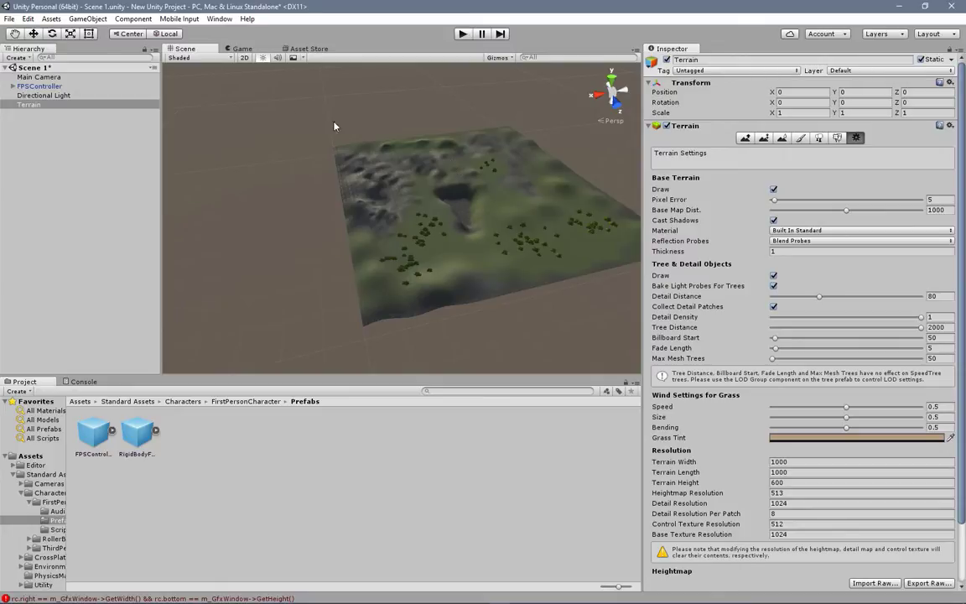
# Step: Select the FPSController and play-test the scene, running past the trees toward the distant hills, and exit play mode
pyautogui.click(83, 86)
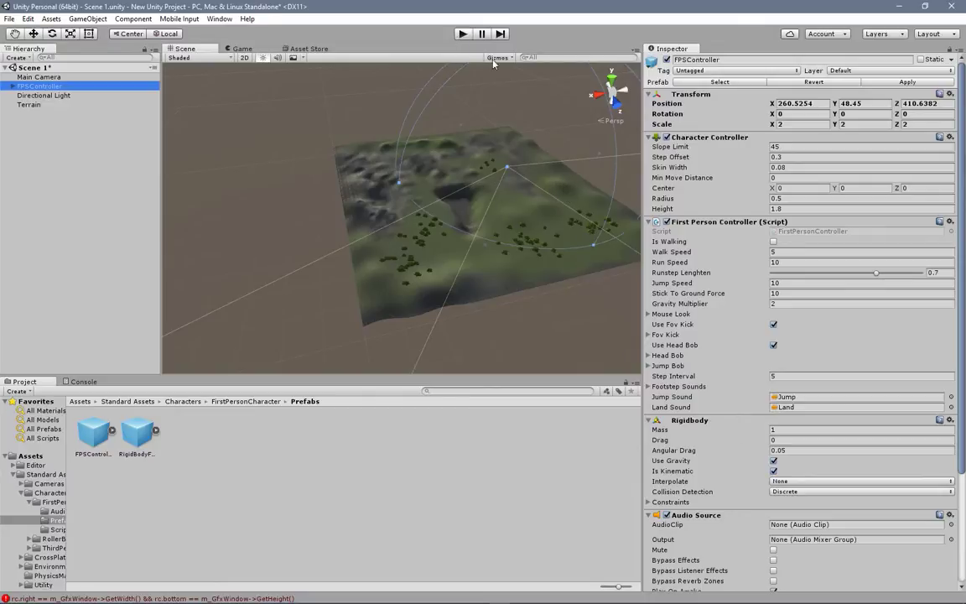
pyautogui.click(465, 35)
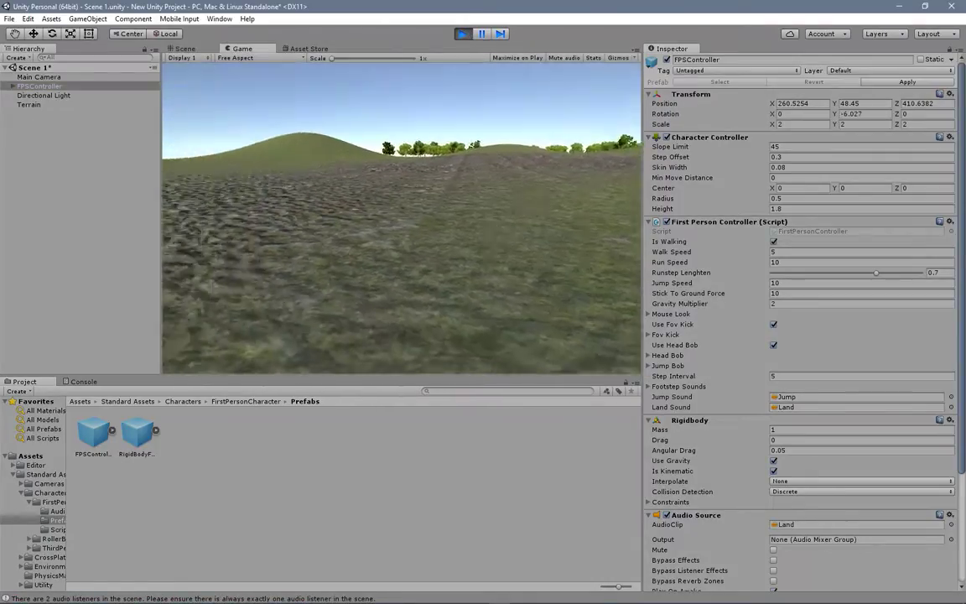
pyautogui.hotkey('shift', 'w')
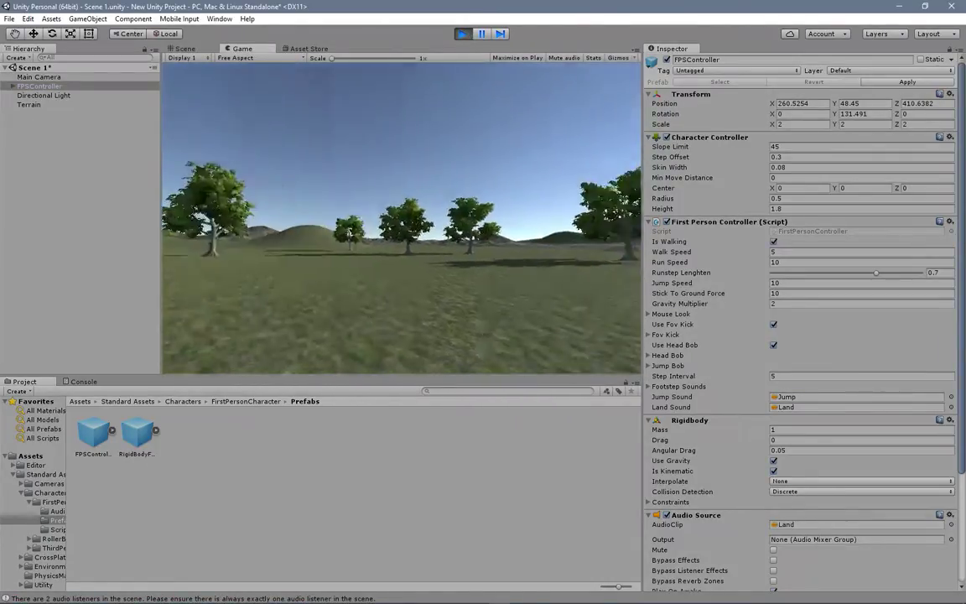
pyautogui.hotkey('shift', 'w')
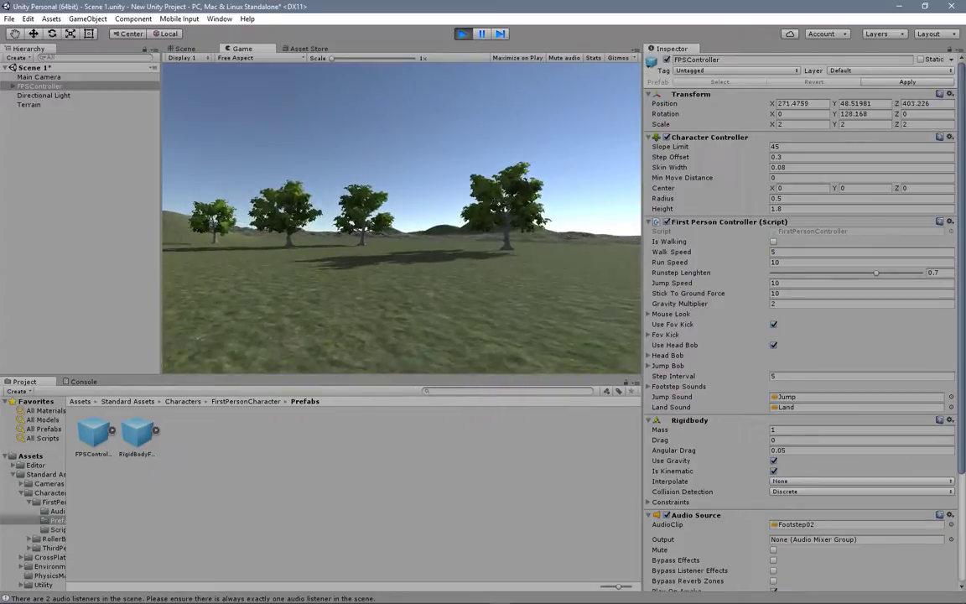
pyautogui.hotkey('shift', 'w')
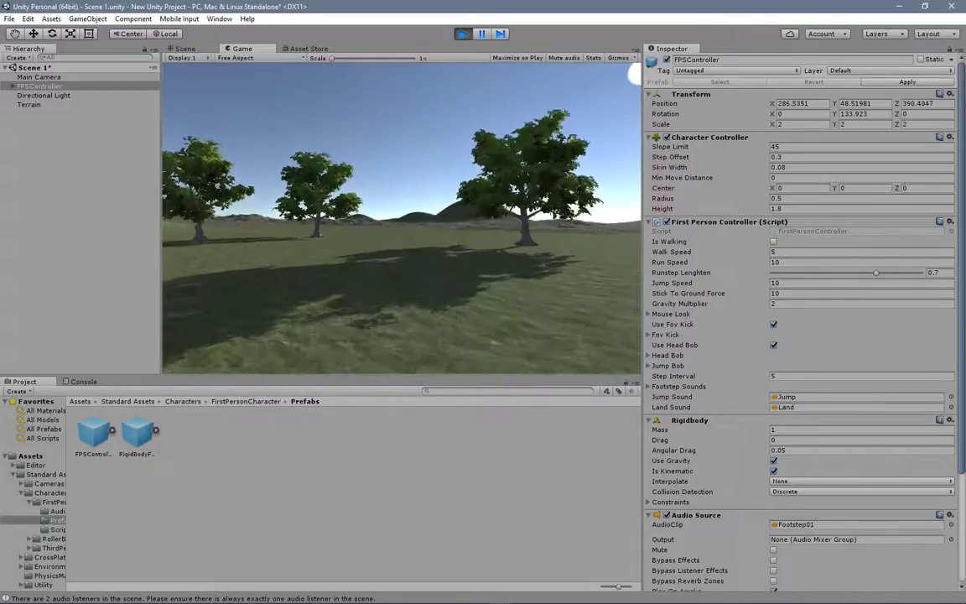
pyautogui.hotkey('shift', 'w')
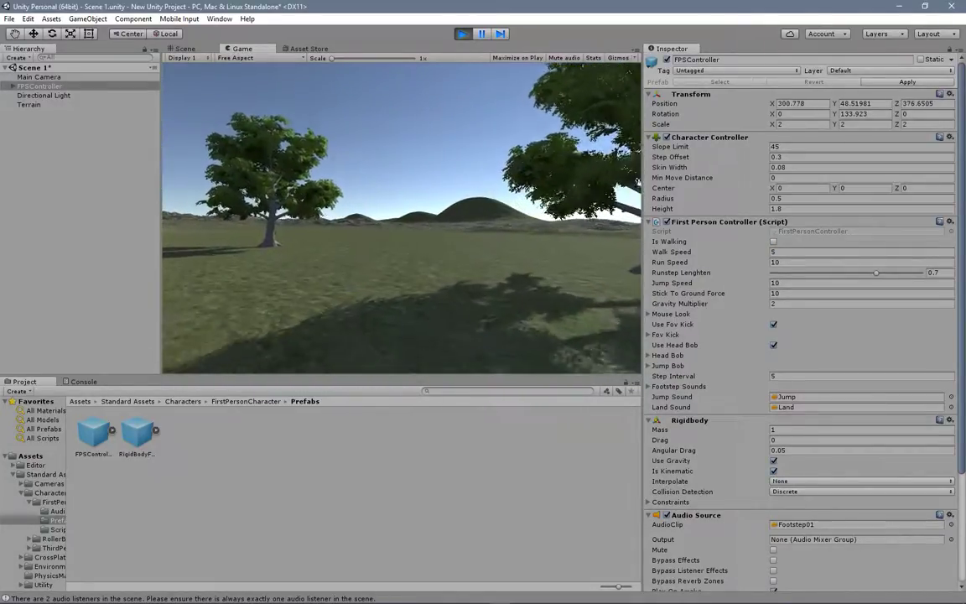
pyautogui.hotkey('shift', 'w')
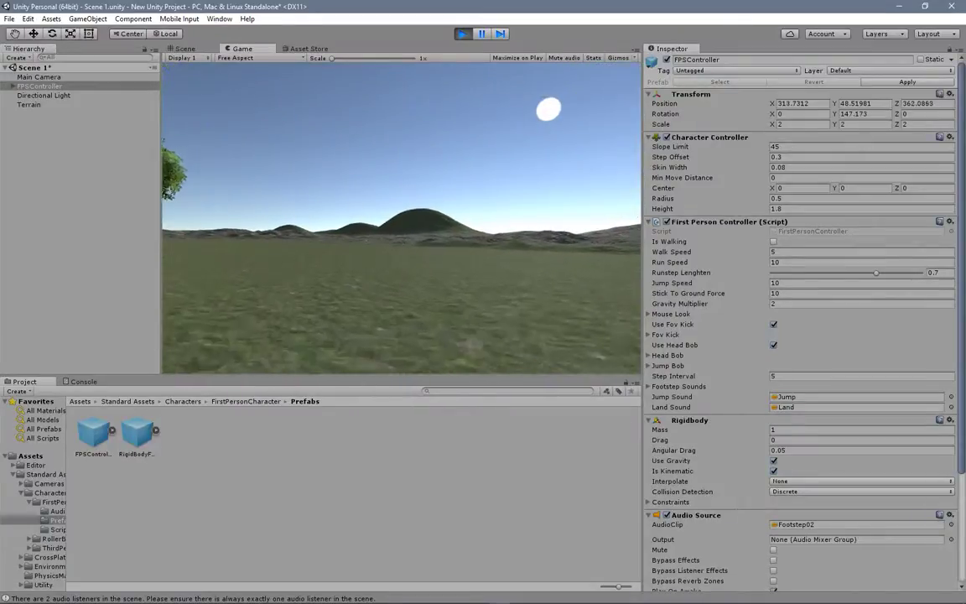
pyautogui.hotkey('shift', 'w')
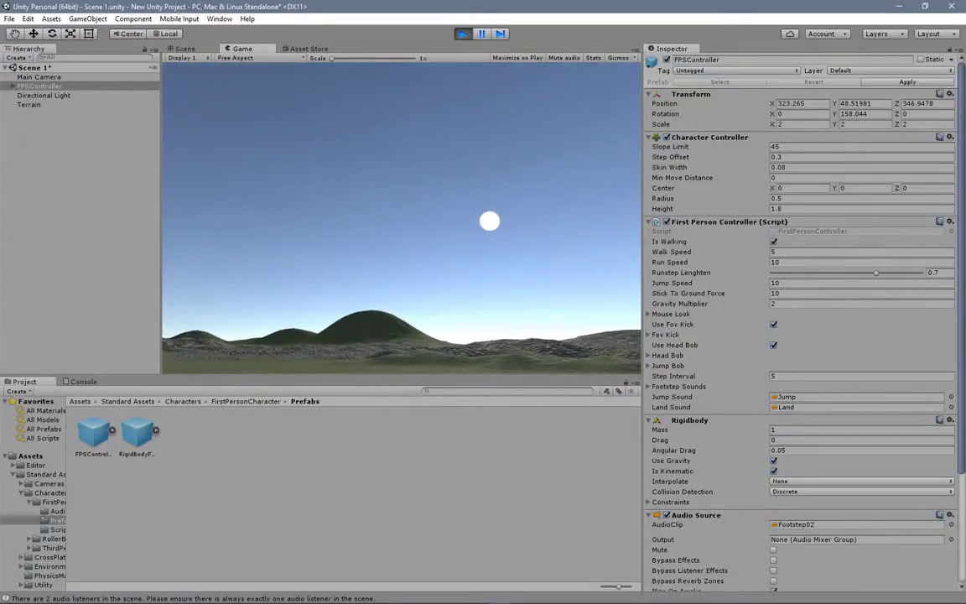
pyautogui.press('Escape')
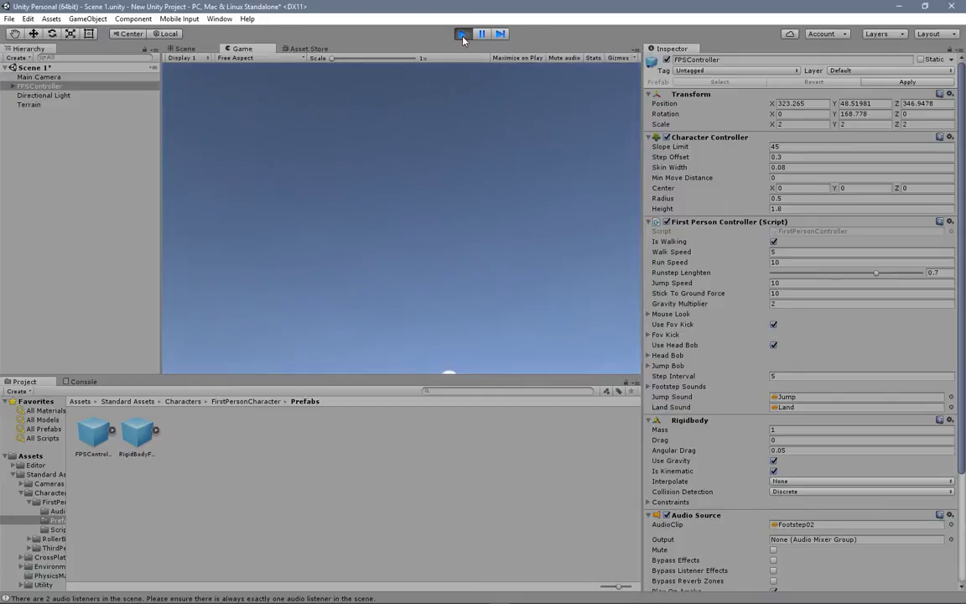
pyautogui.click(462, 33)
# Step: Select the terrain and enlarge the Scene view downward, keeping the whole terrain in view
pyautogui.press('f')
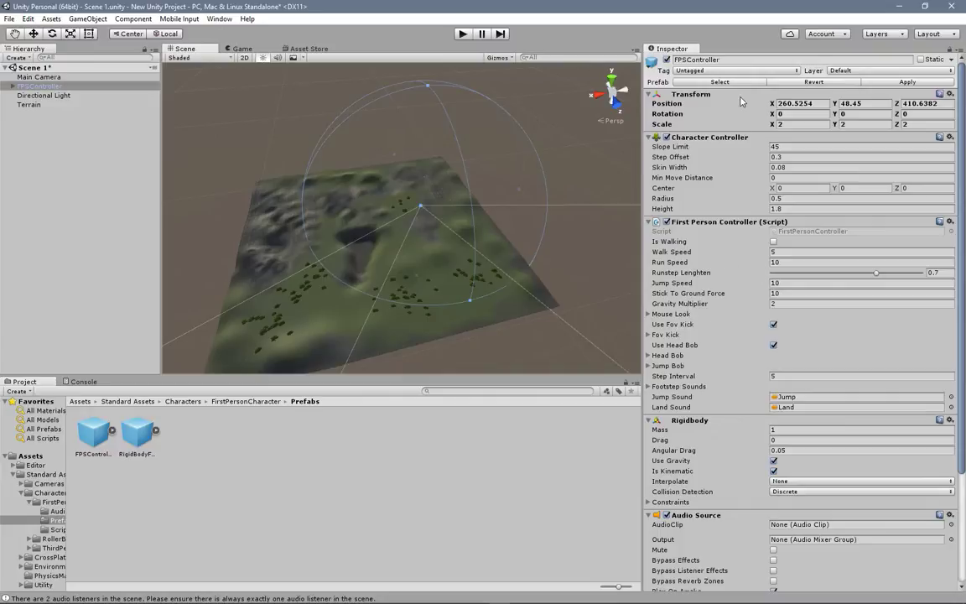
pyautogui.click(416, 328)
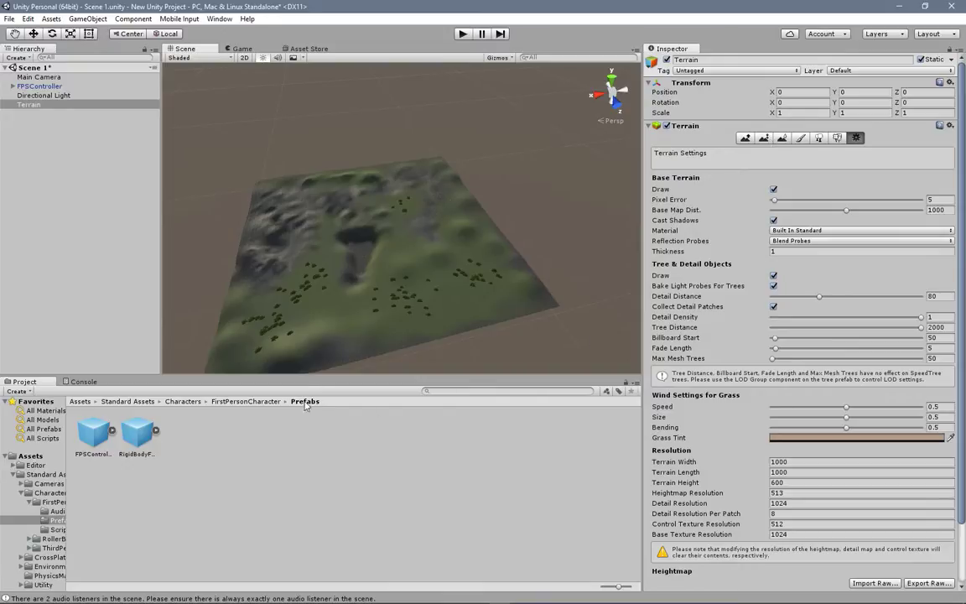
pyautogui.moveTo(320, 371); pyautogui.dragTo(294, 436)
pyautogui.moveTo(290, 262); pyautogui.dragTo(343, 278, button='middle')
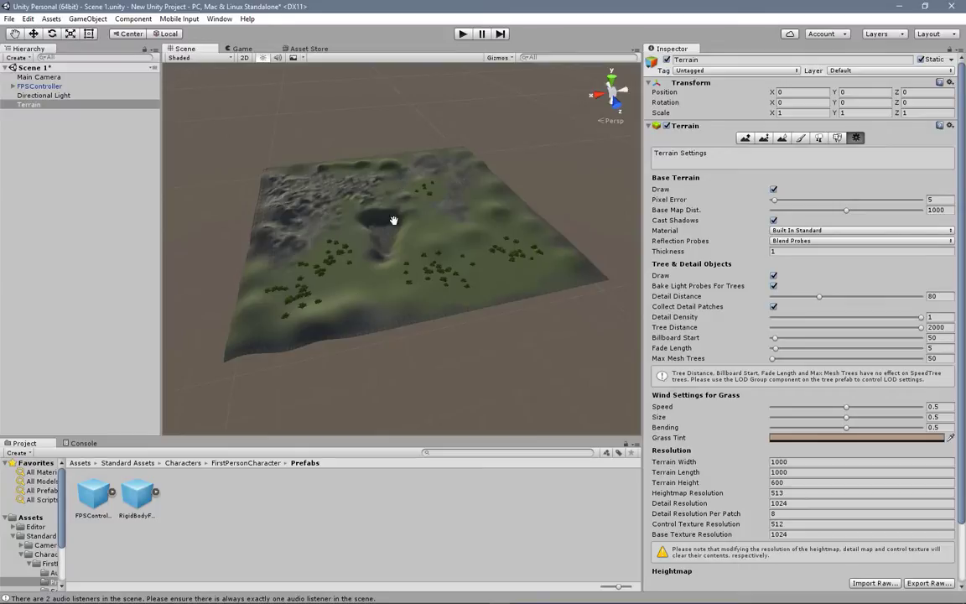
pyautogui.moveTo(395, 216); pyautogui.dragTo(396, 255, button='middle')
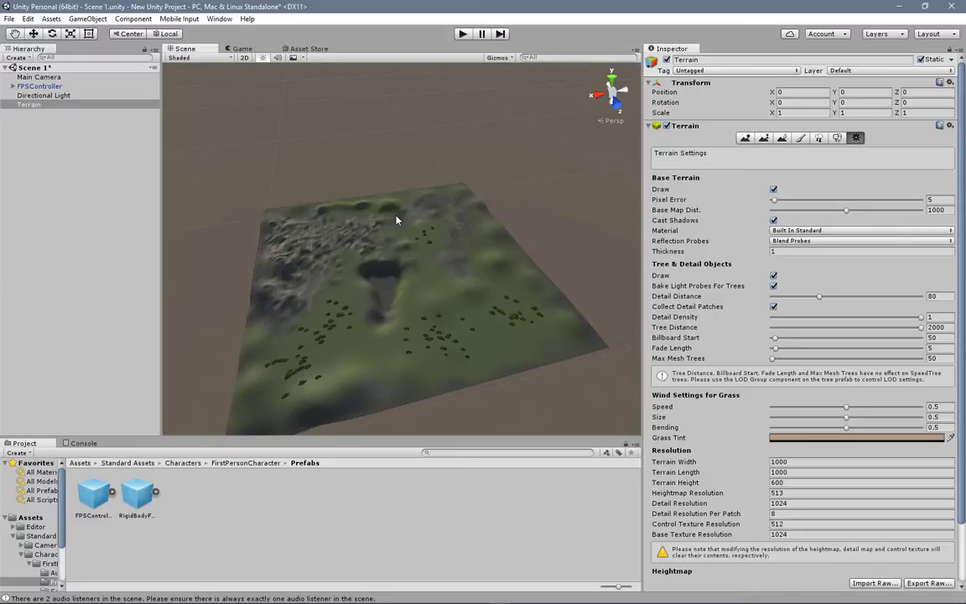